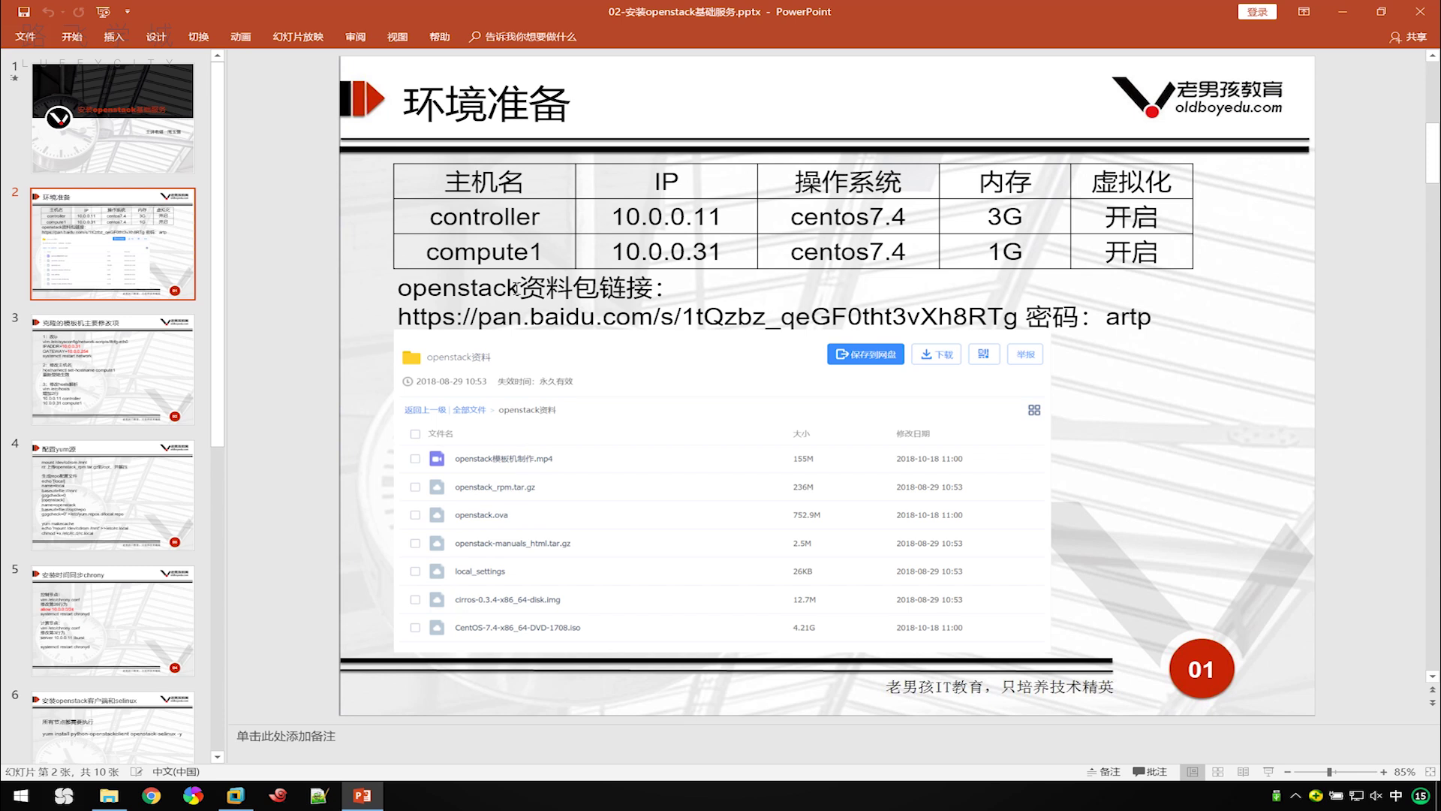
# Open openstack.ova from the openstack资料 folder with VMware Workstation via the right-click menu.
pyautogui.click(109, 796)
pyautogui.moveTo(696, 146); pyautogui.dragTo(954, 143)
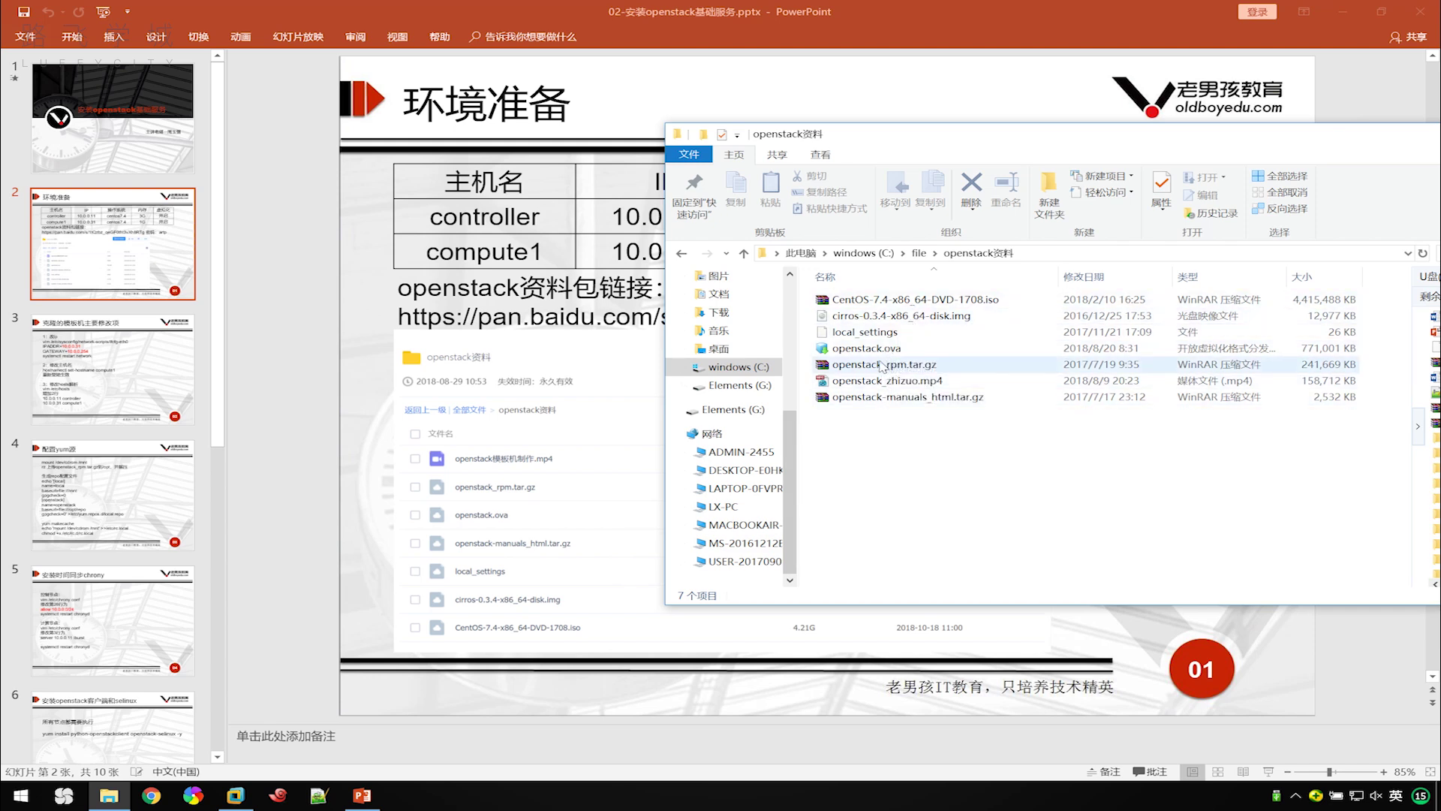
pyautogui.click(879, 351)
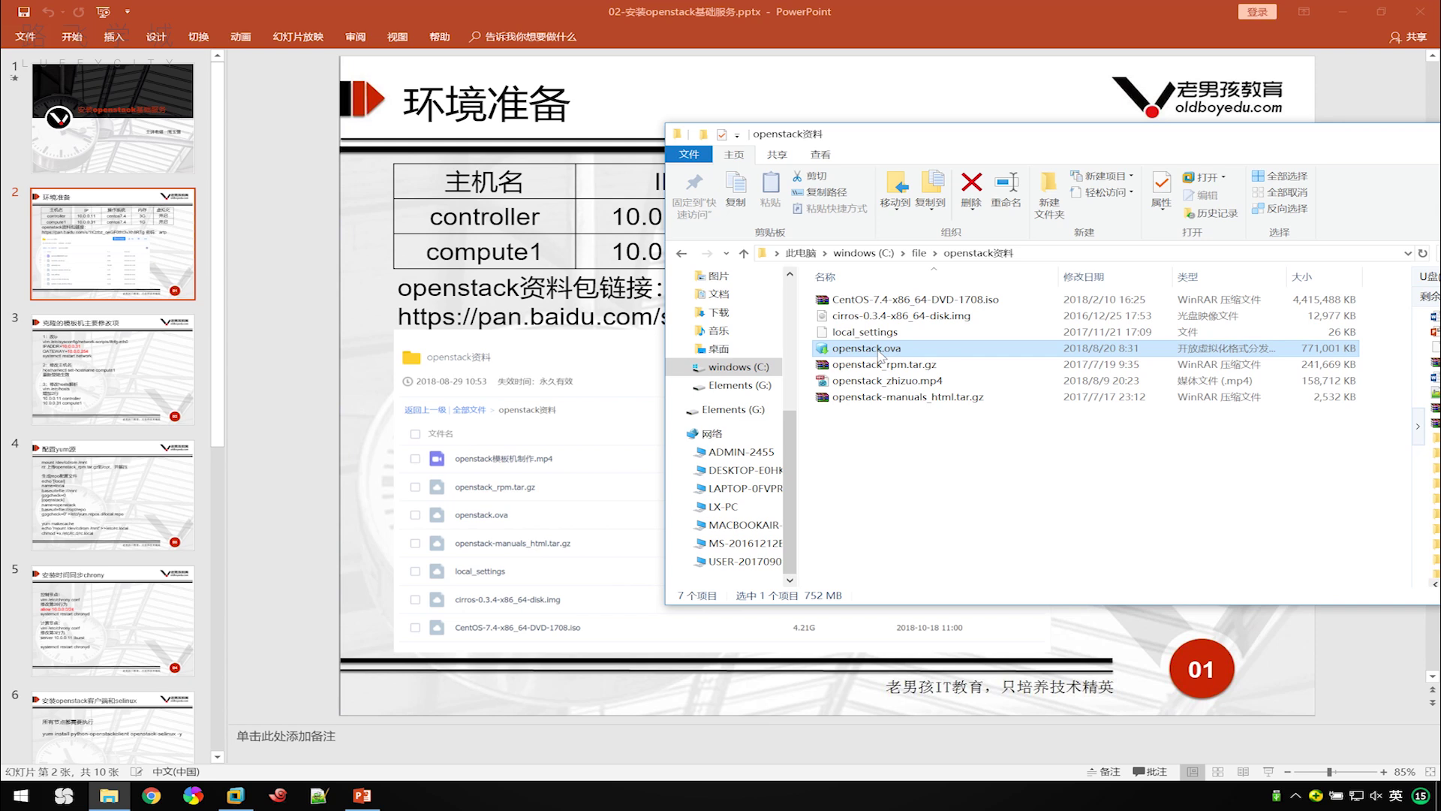
pyautogui.rightClick(881, 356)
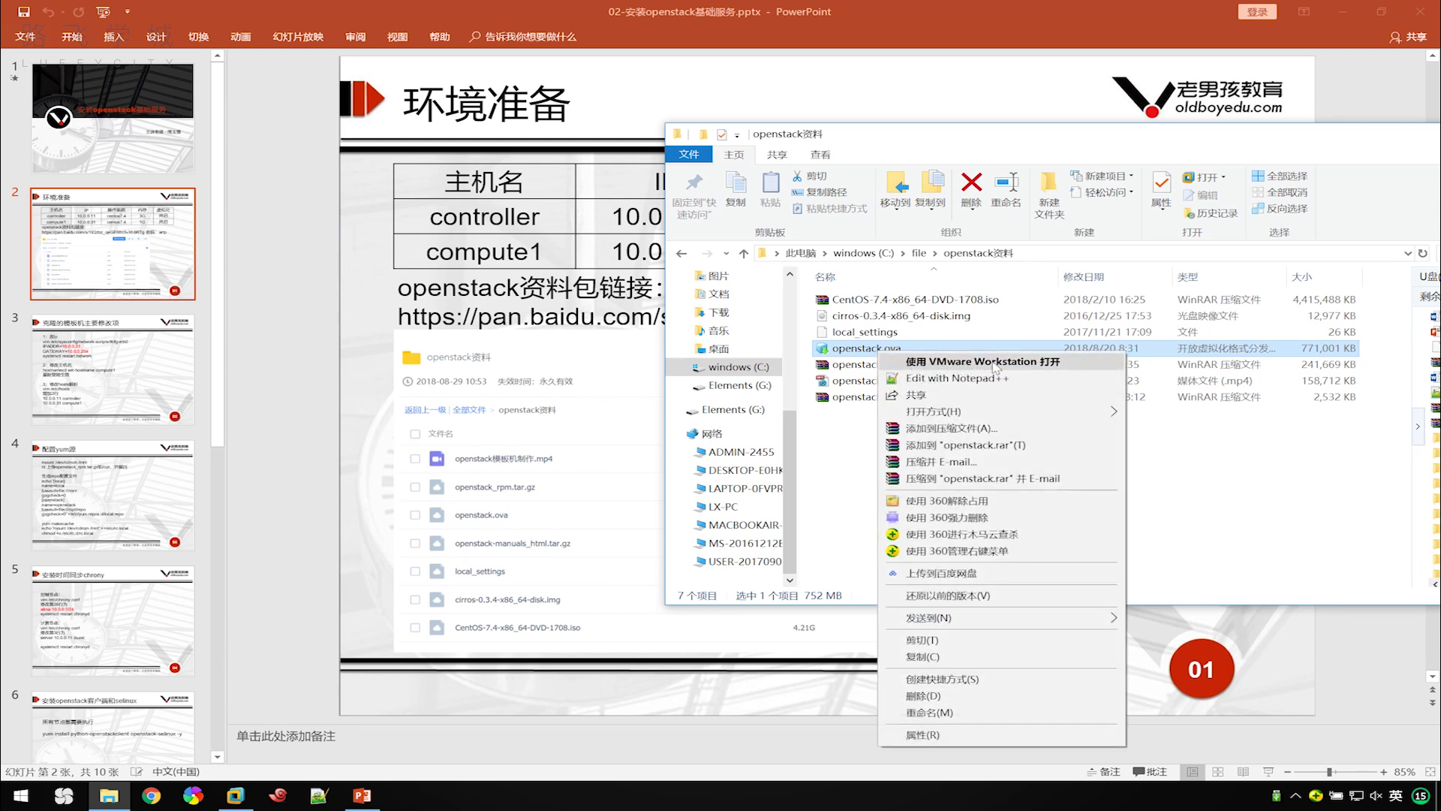
pyautogui.moveTo(1059, 413)
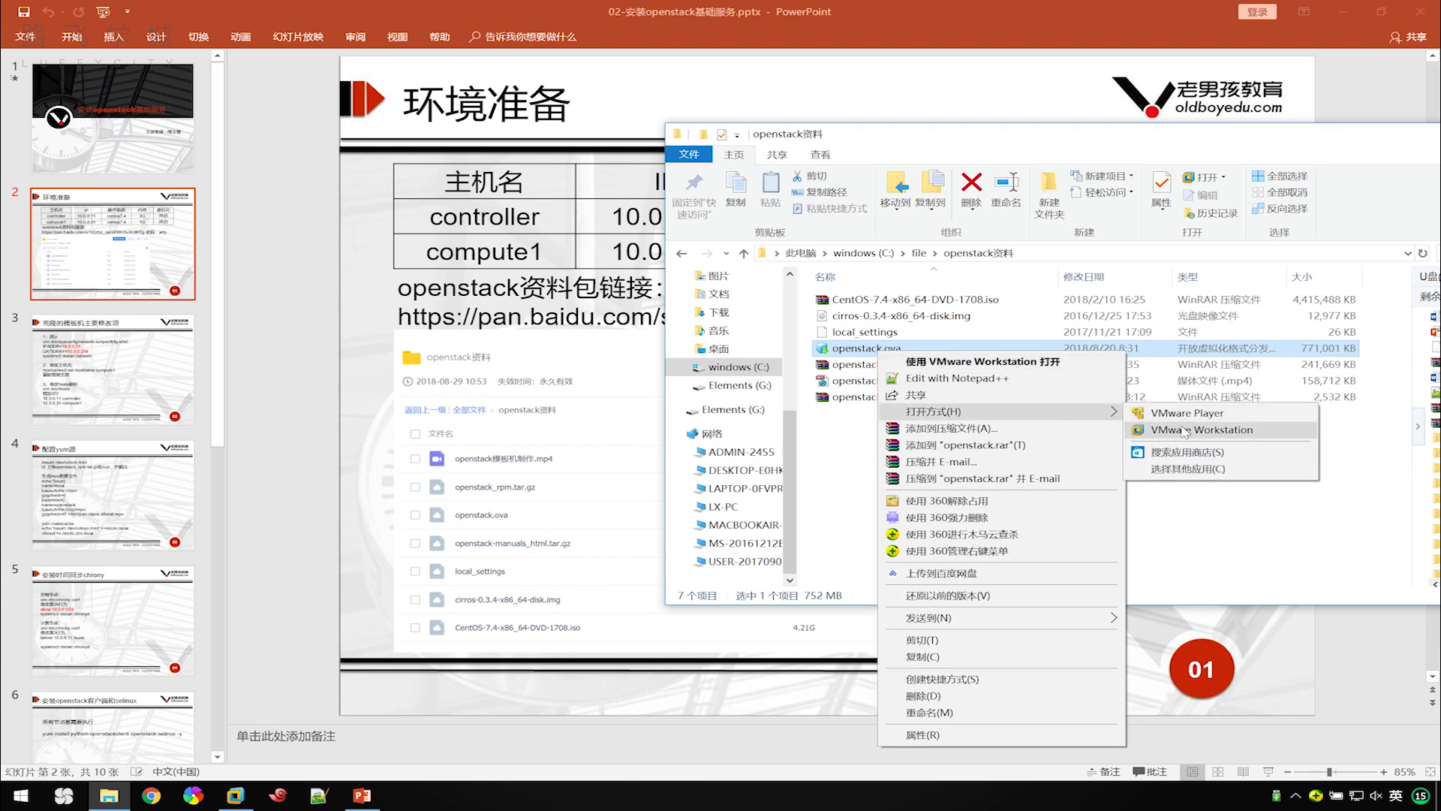
pyautogui.click(1018, 364)
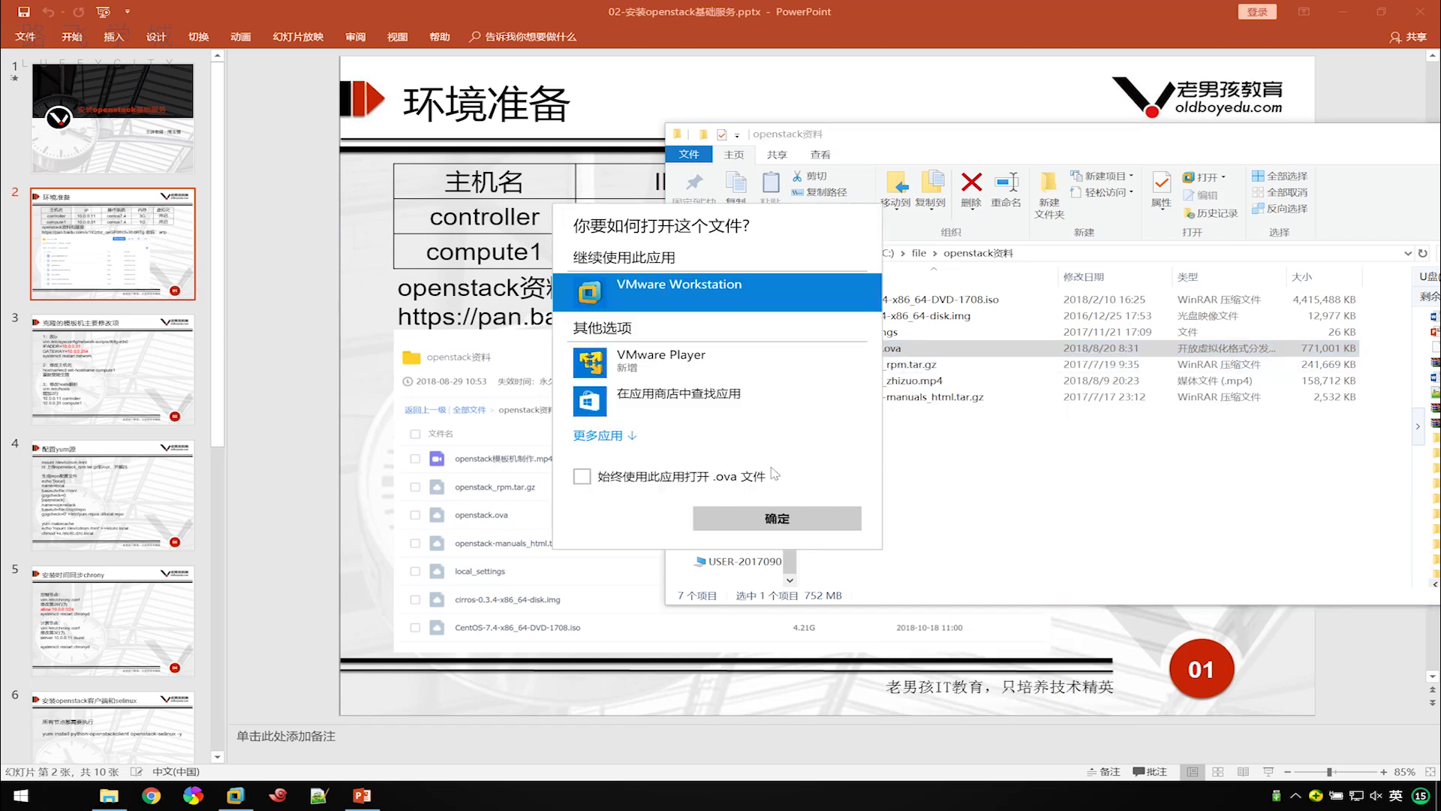
# Import openstack.ova into VMware Workstation as the VM openstack模板机.
pyautogui.click(754, 523)
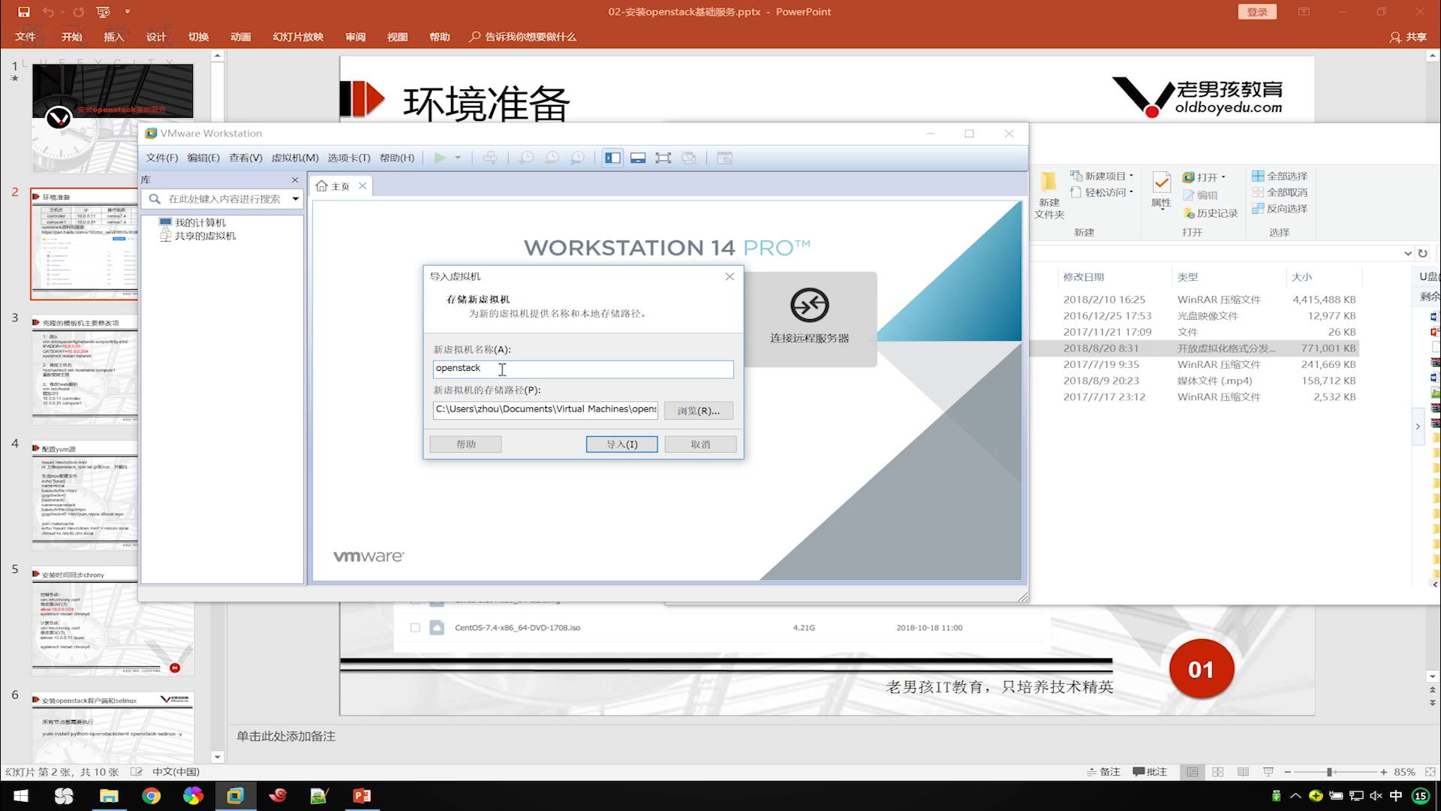
pyautogui.write('mu')
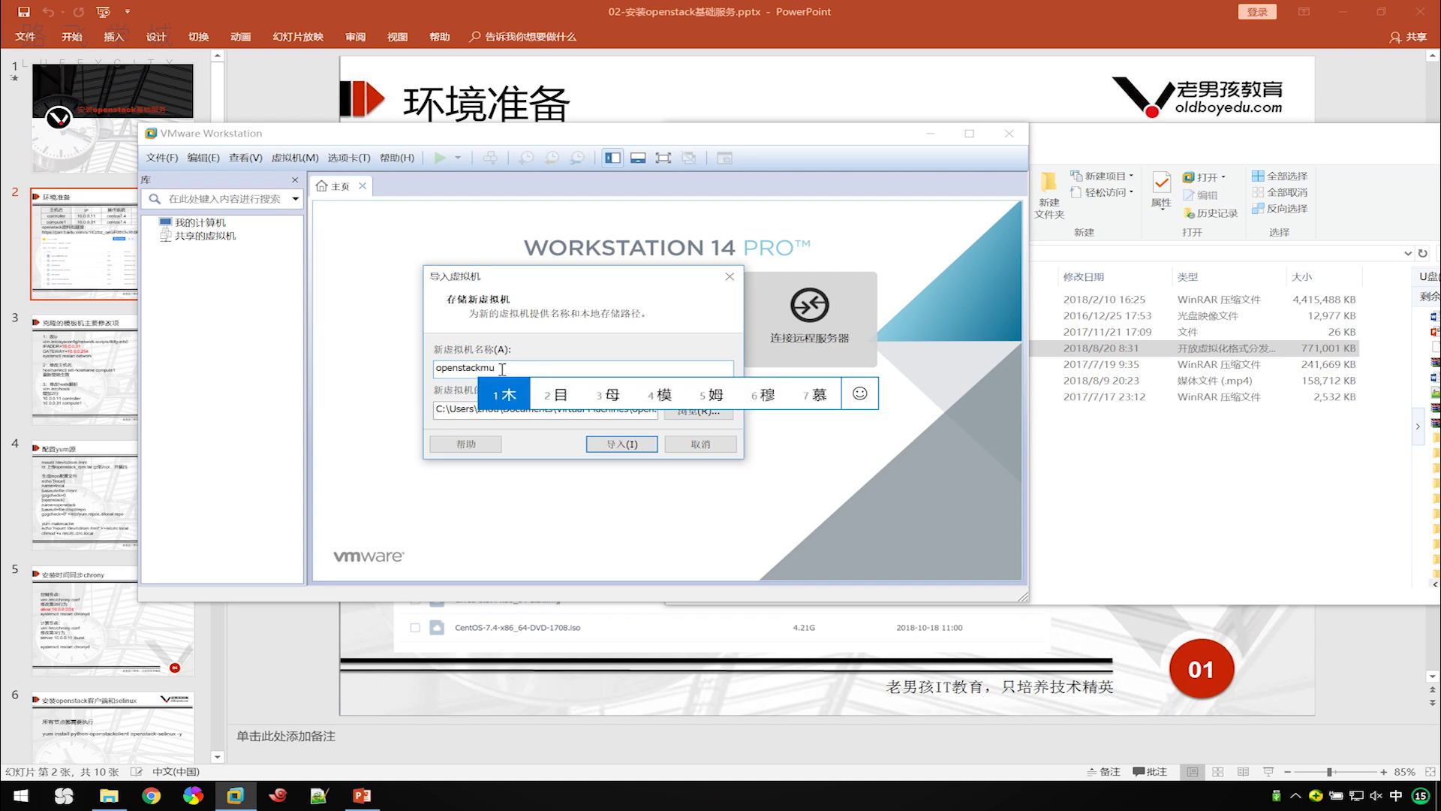
pyautogui.write('banj')
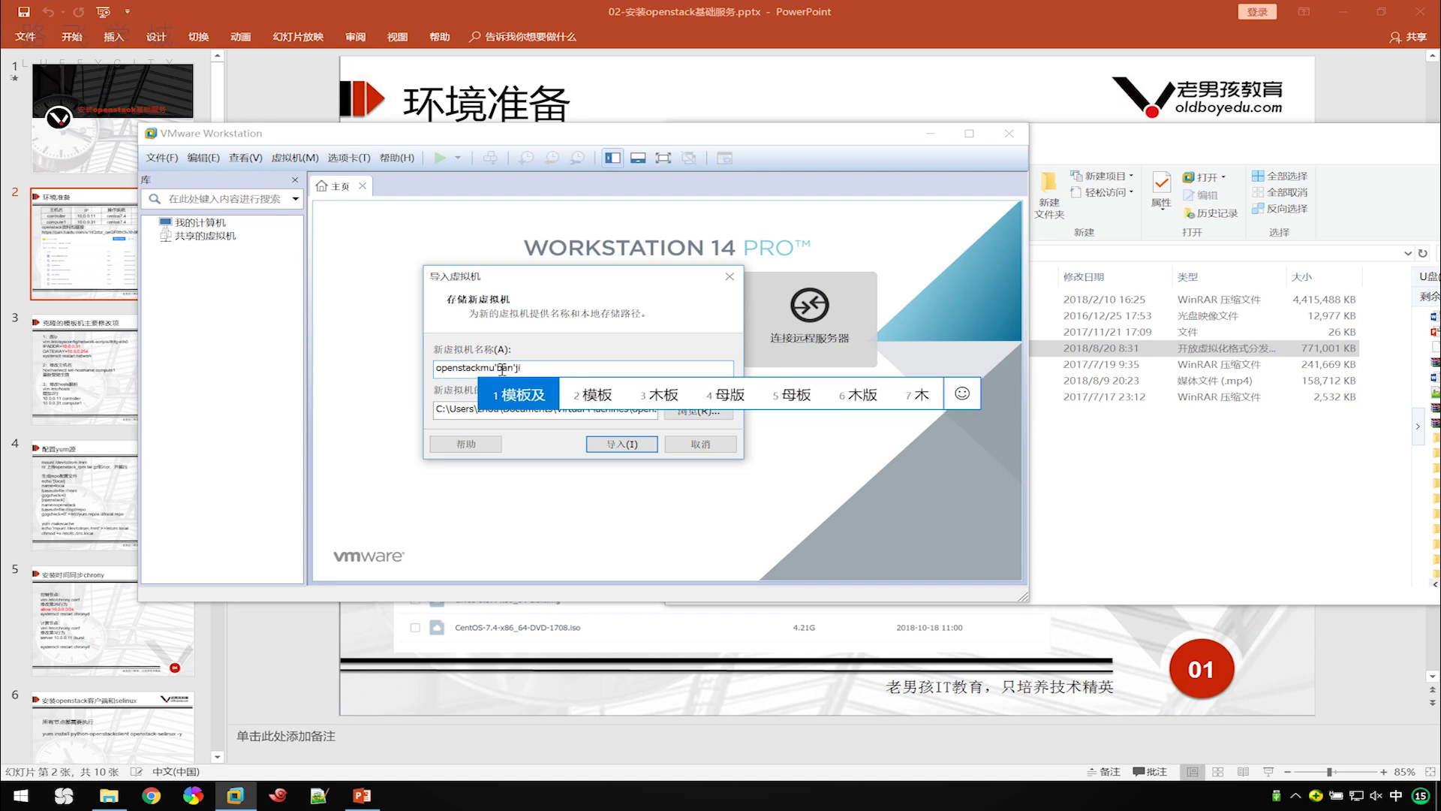
pyautogui.write('4')
pyautogui.press('space')
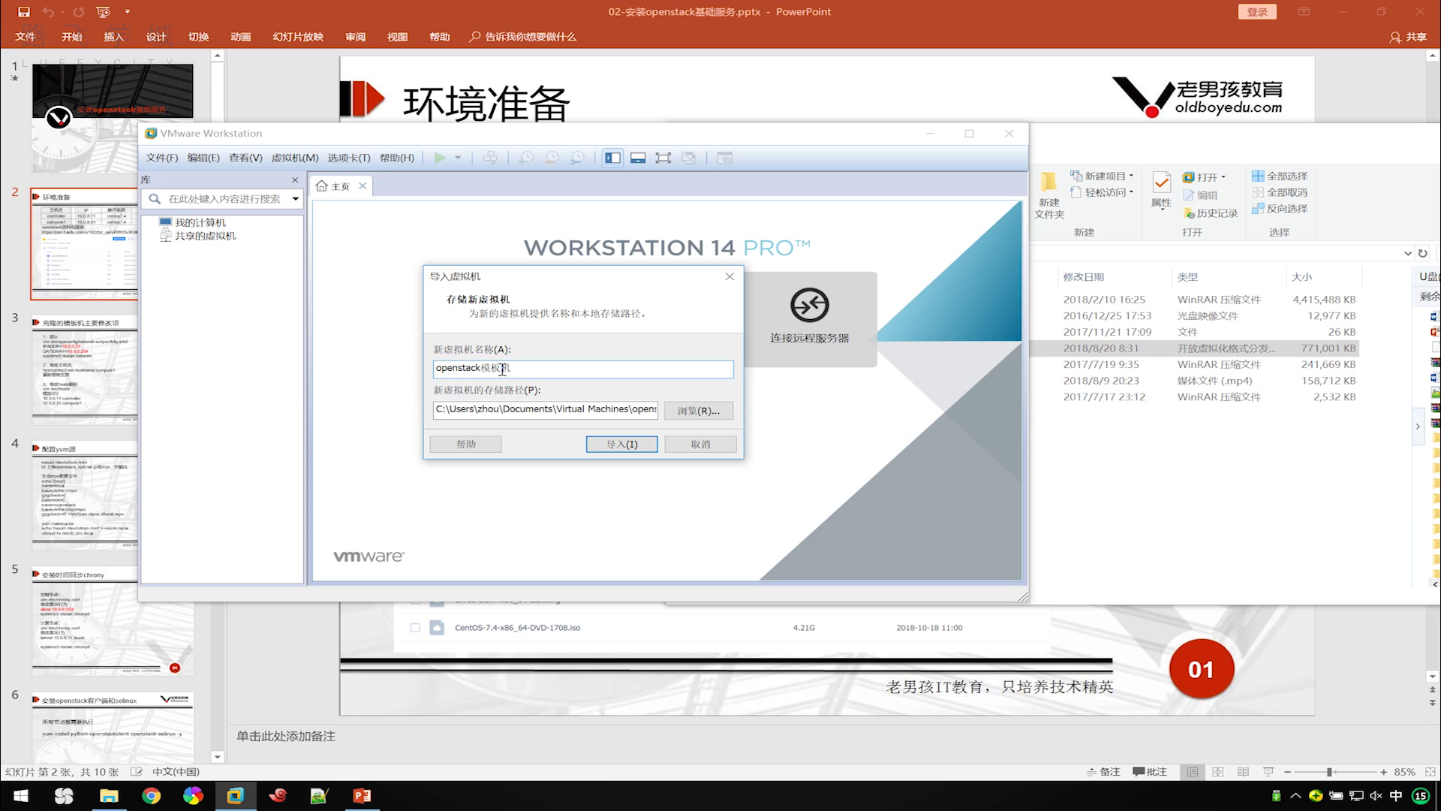
pyautogui.click(602, 444)
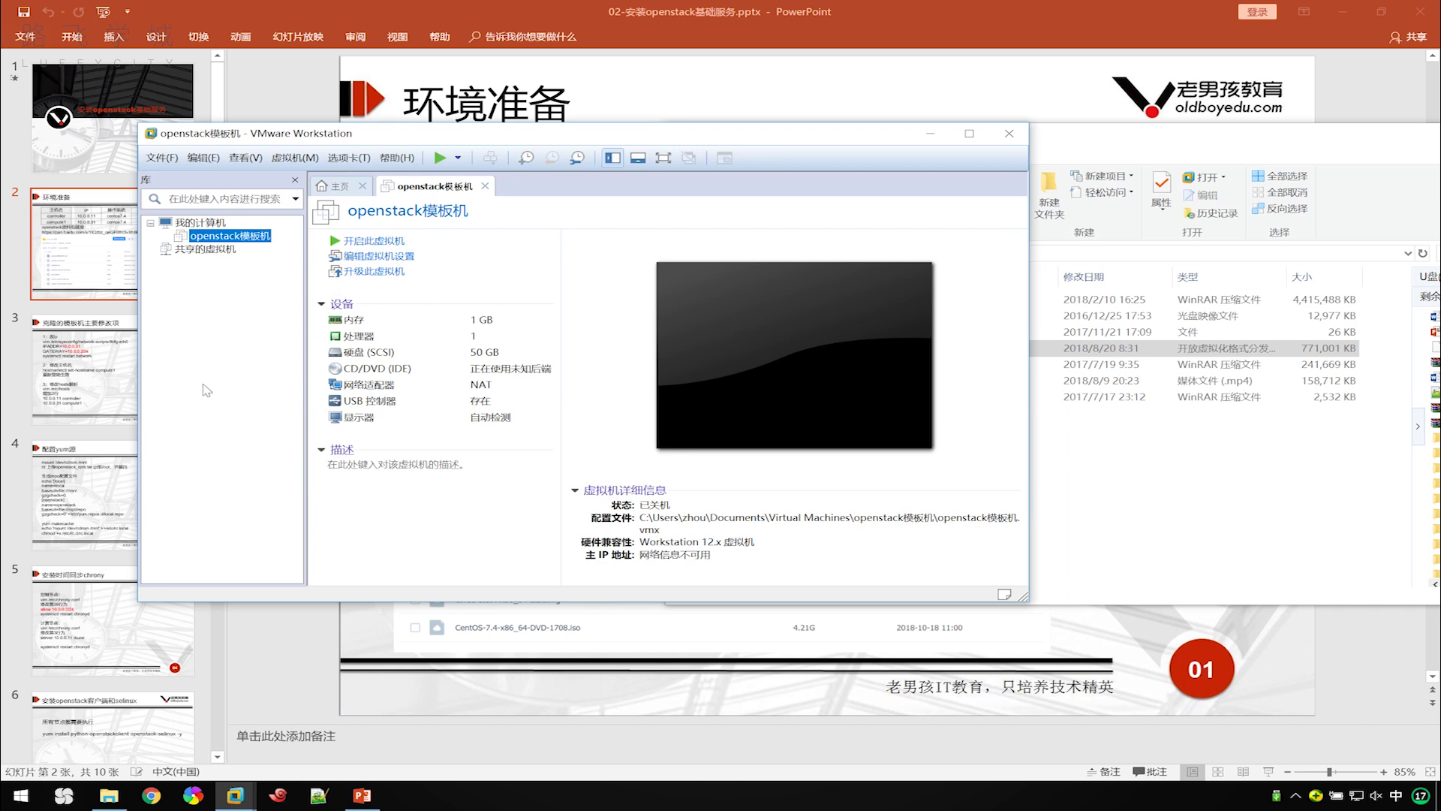
# Enable Intel VT-x/EPT virtualization in openstack模板机's processor settings.
pyautogui.click(1169, 473)
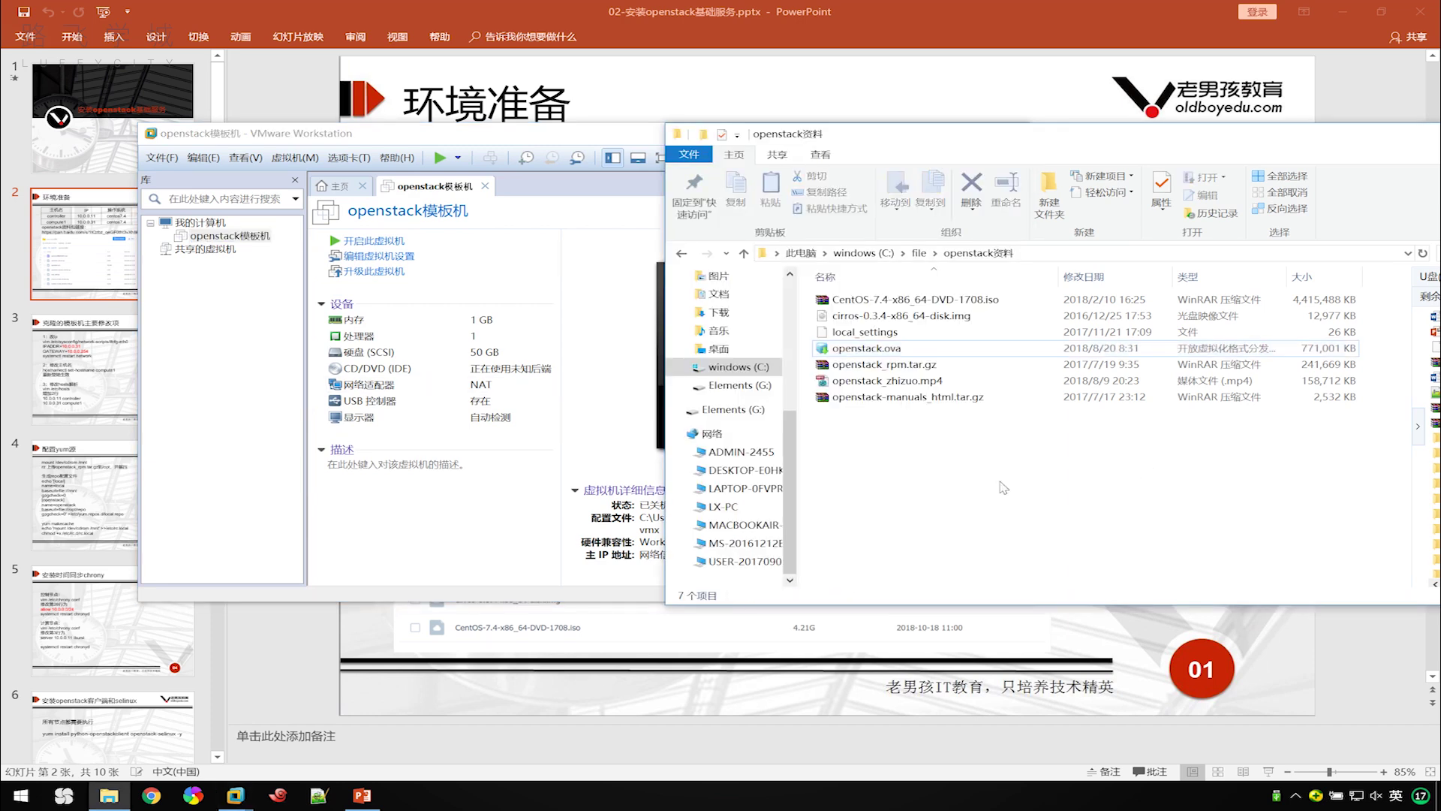
pyautogui.click(221, 430)
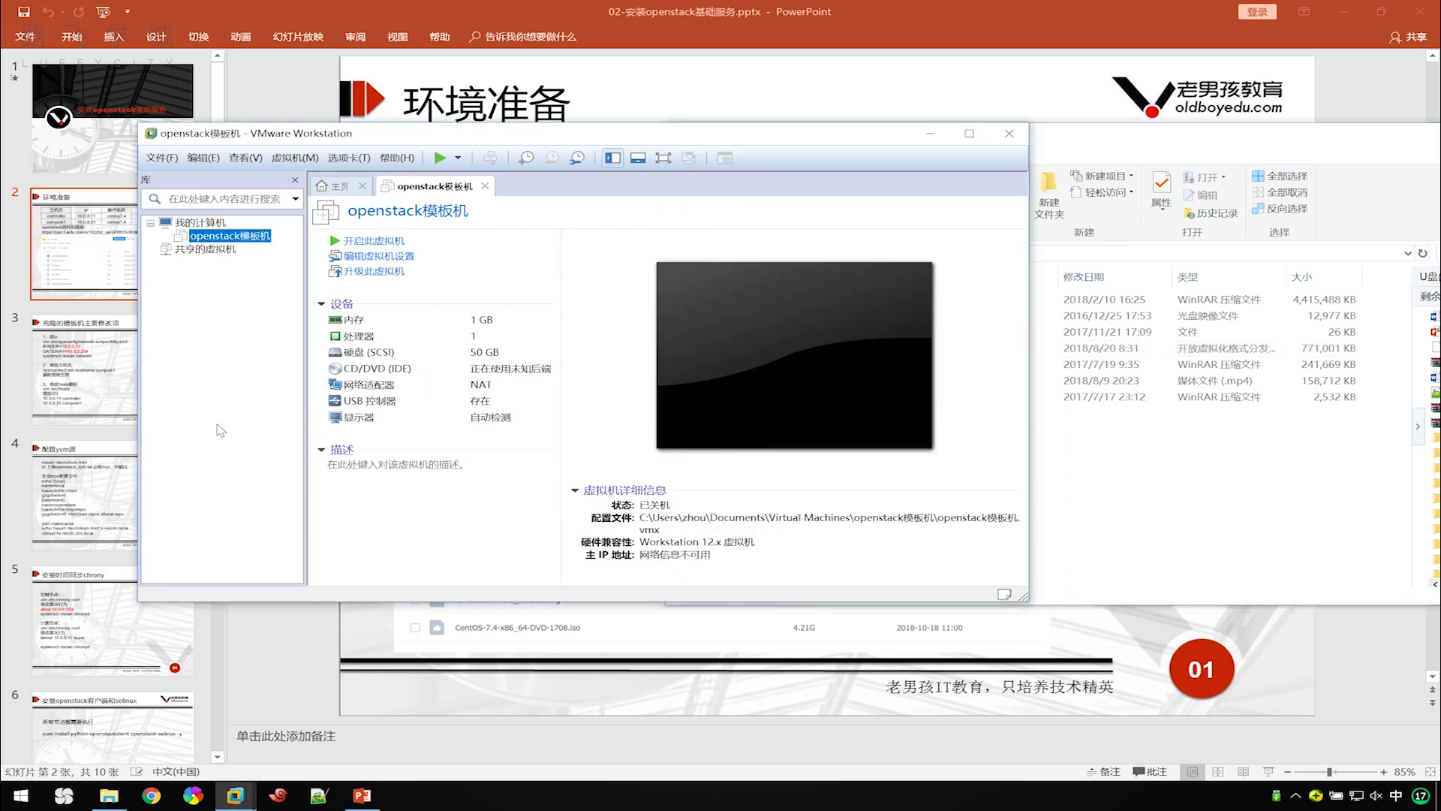
pyautogui.click(405, 259)
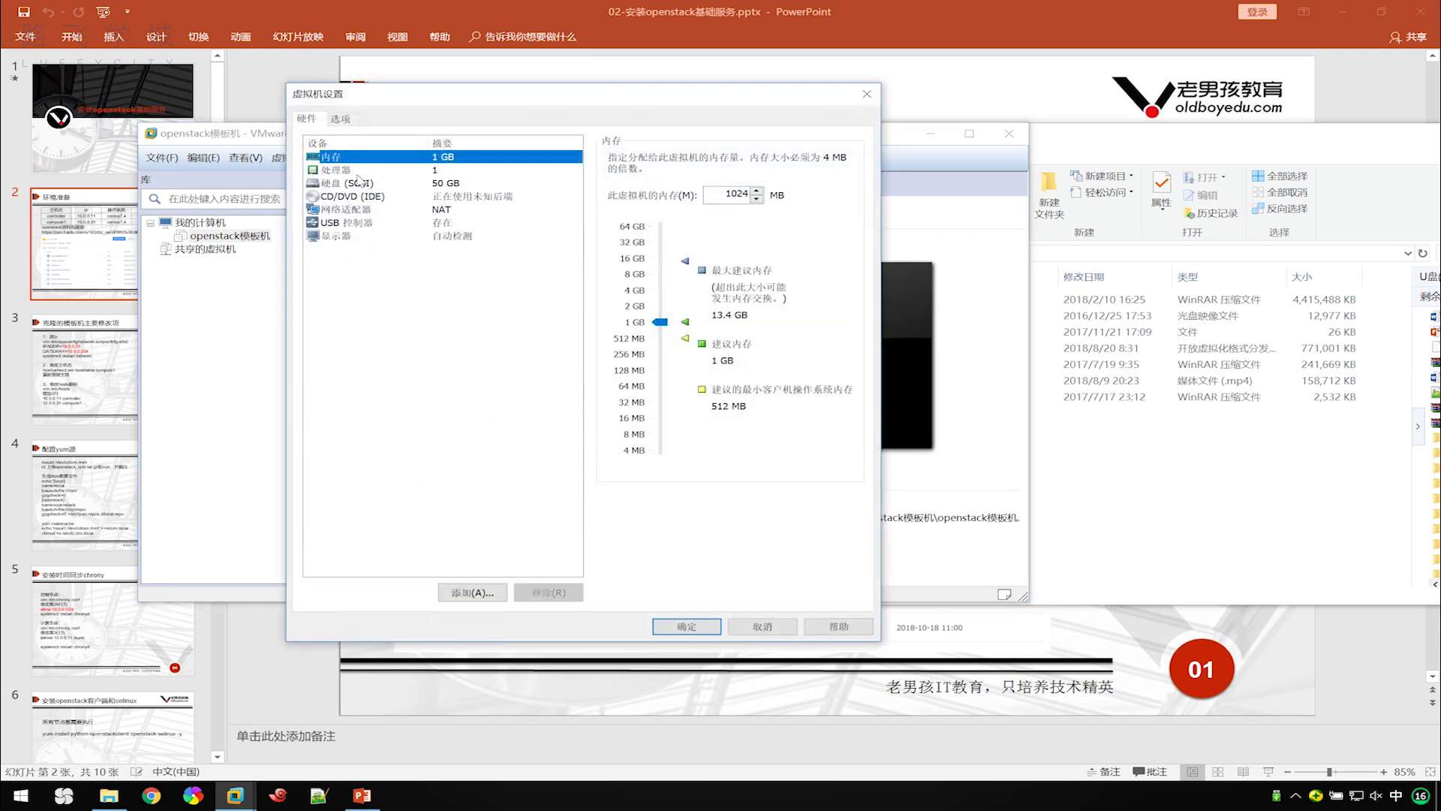
pyautogui.click(350, 171)
pyautogui.click(613, 246)
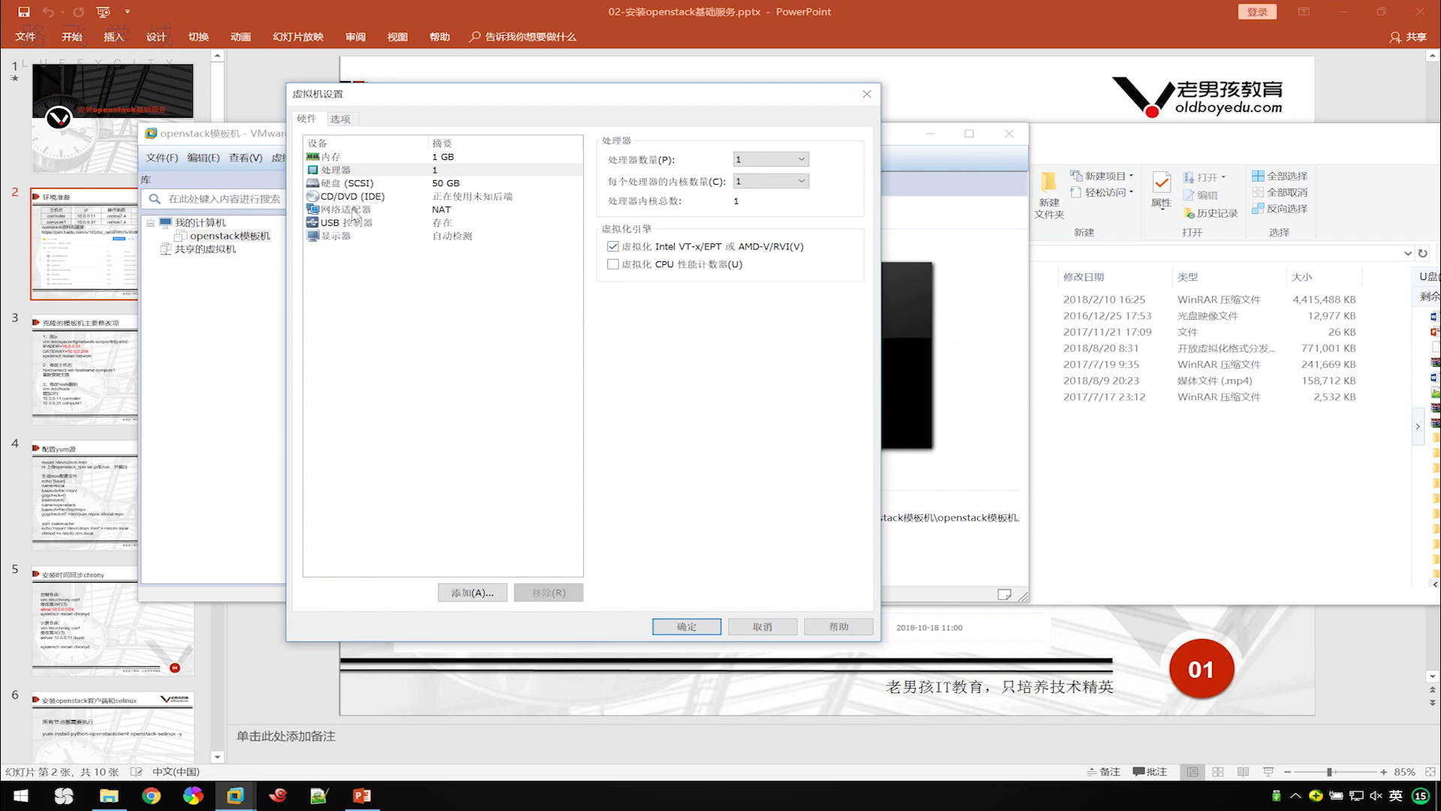
# Set the CD/DVD drive to connect at power on and use an ISO image file.
pyautogui.click(352, 197)
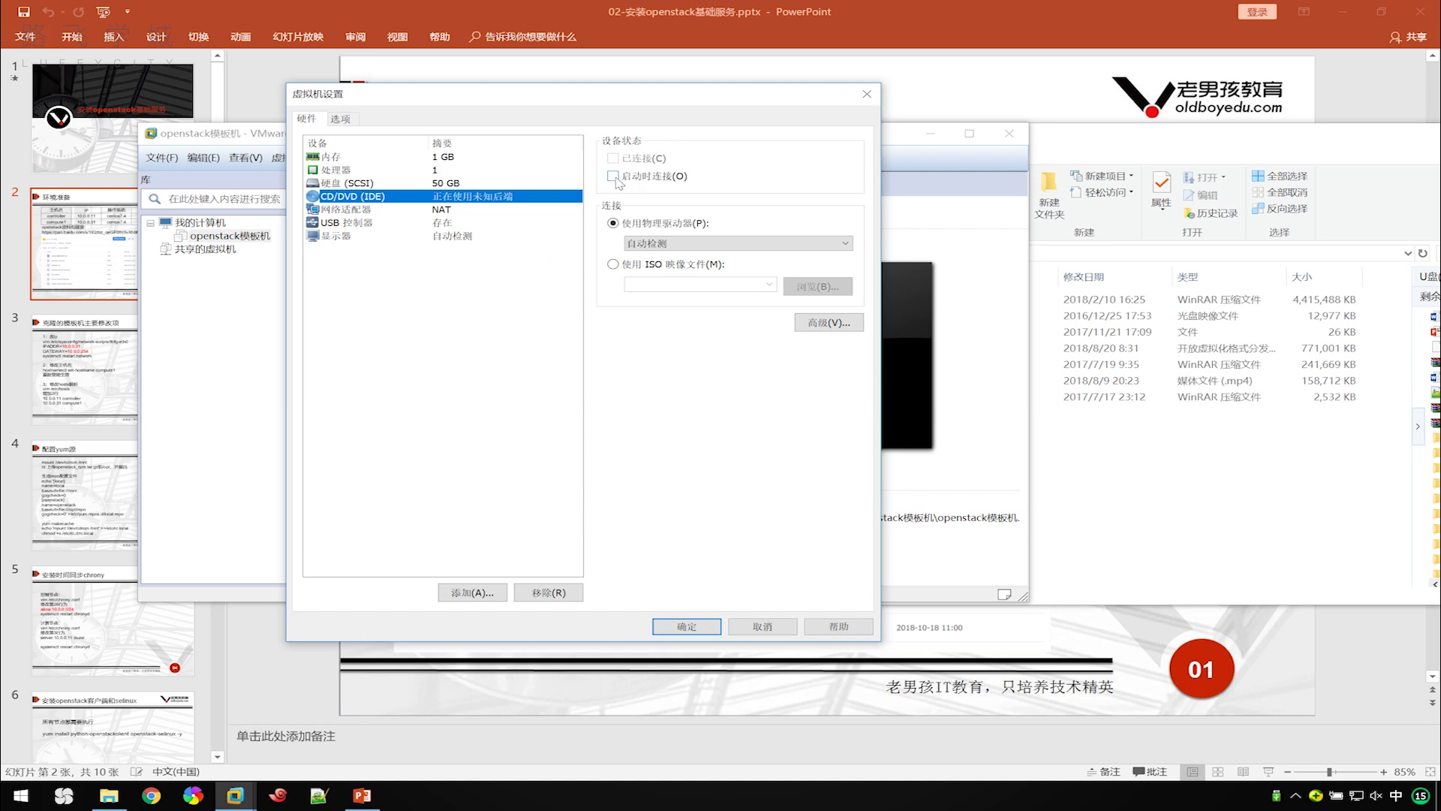
pyautogui.click(665, 178)
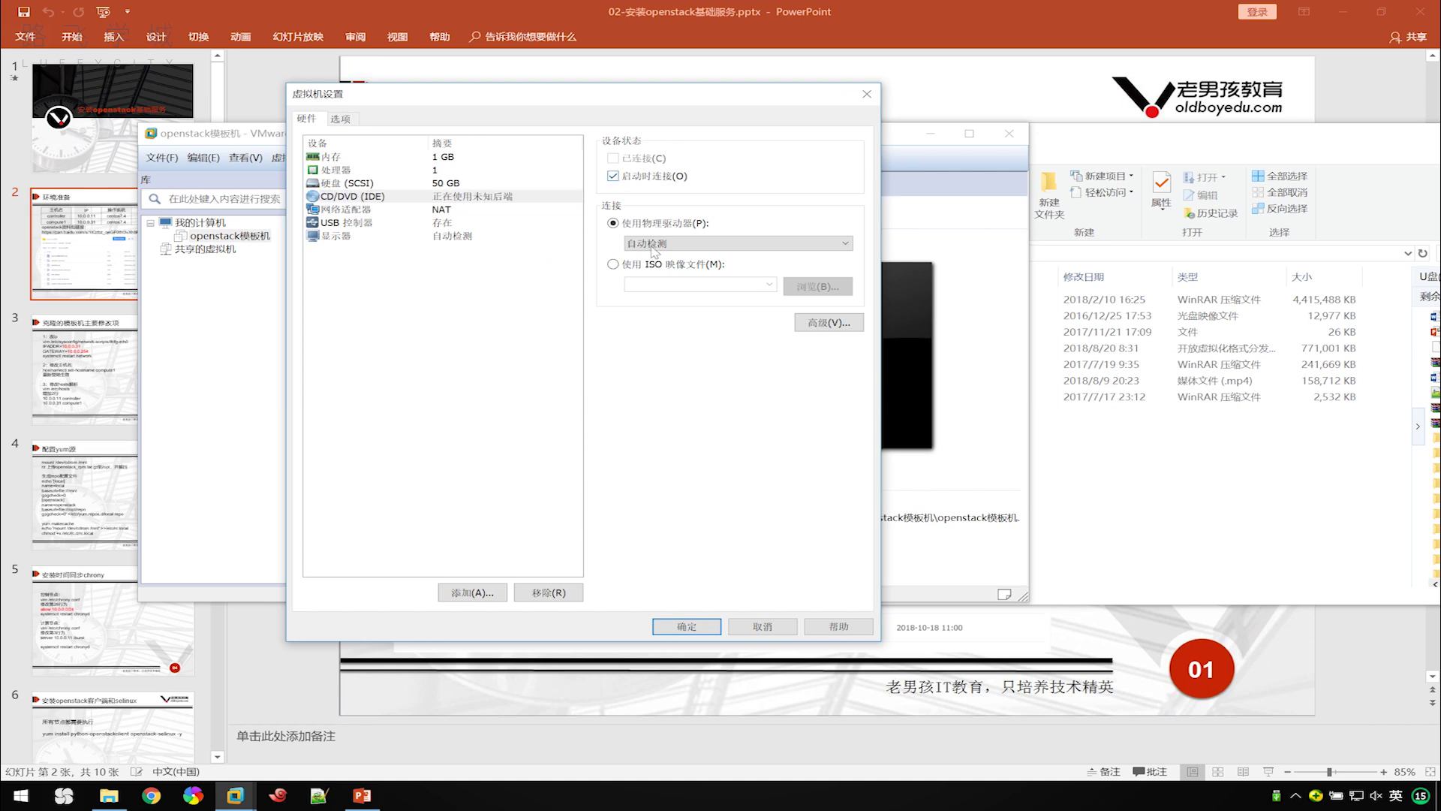
pyautogui.click(634, 266)
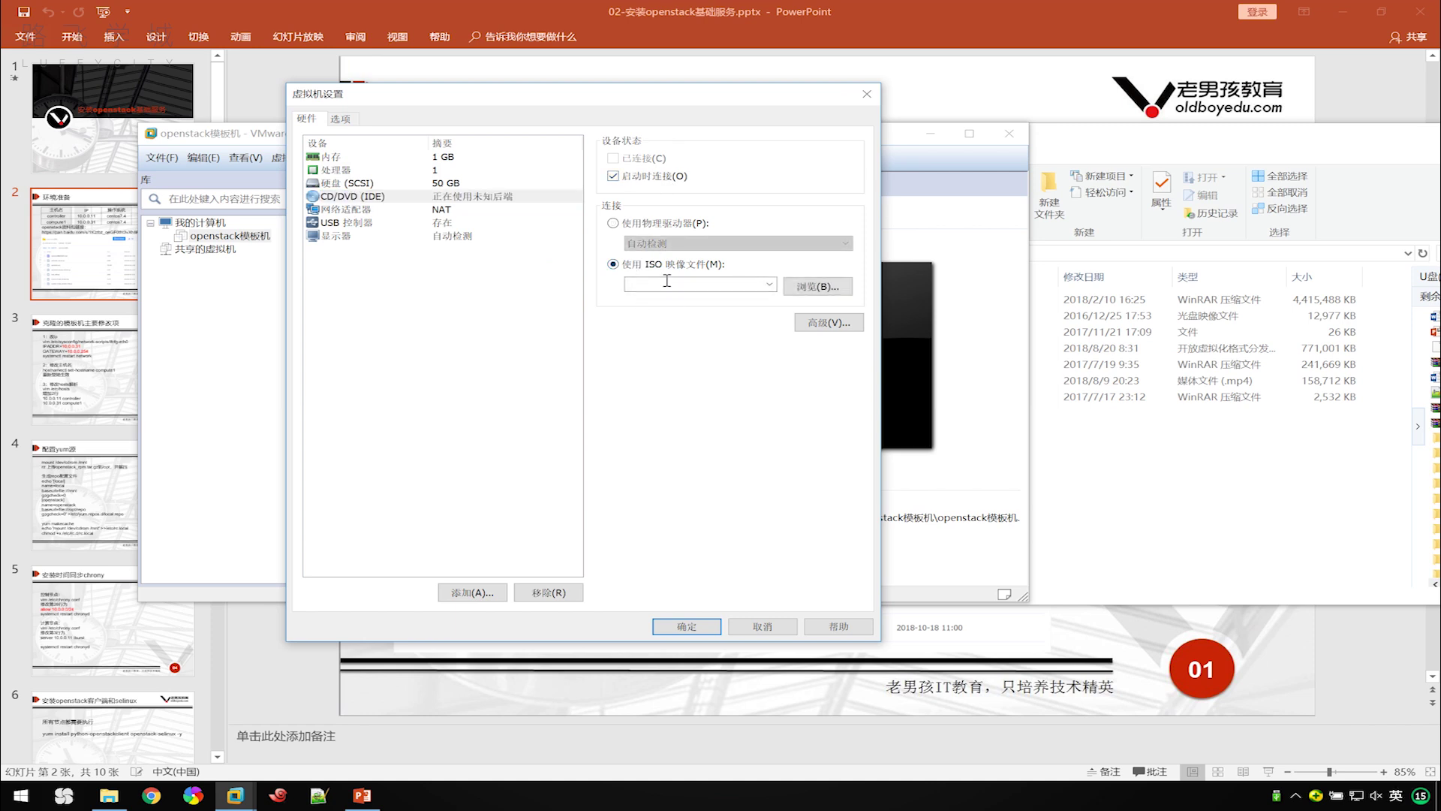
pyautogui.click(1182, 449)
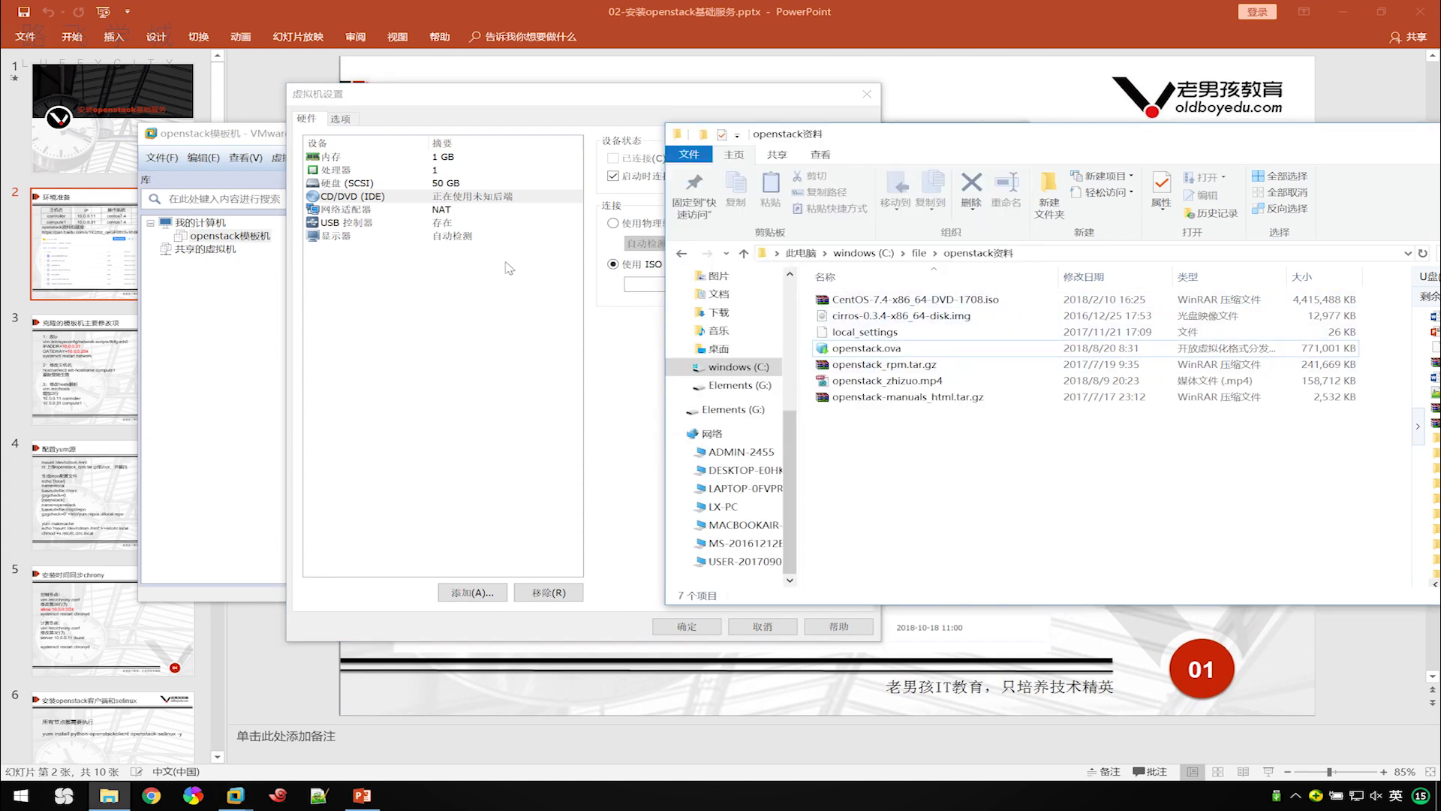
pyautogui.click(974, 302)
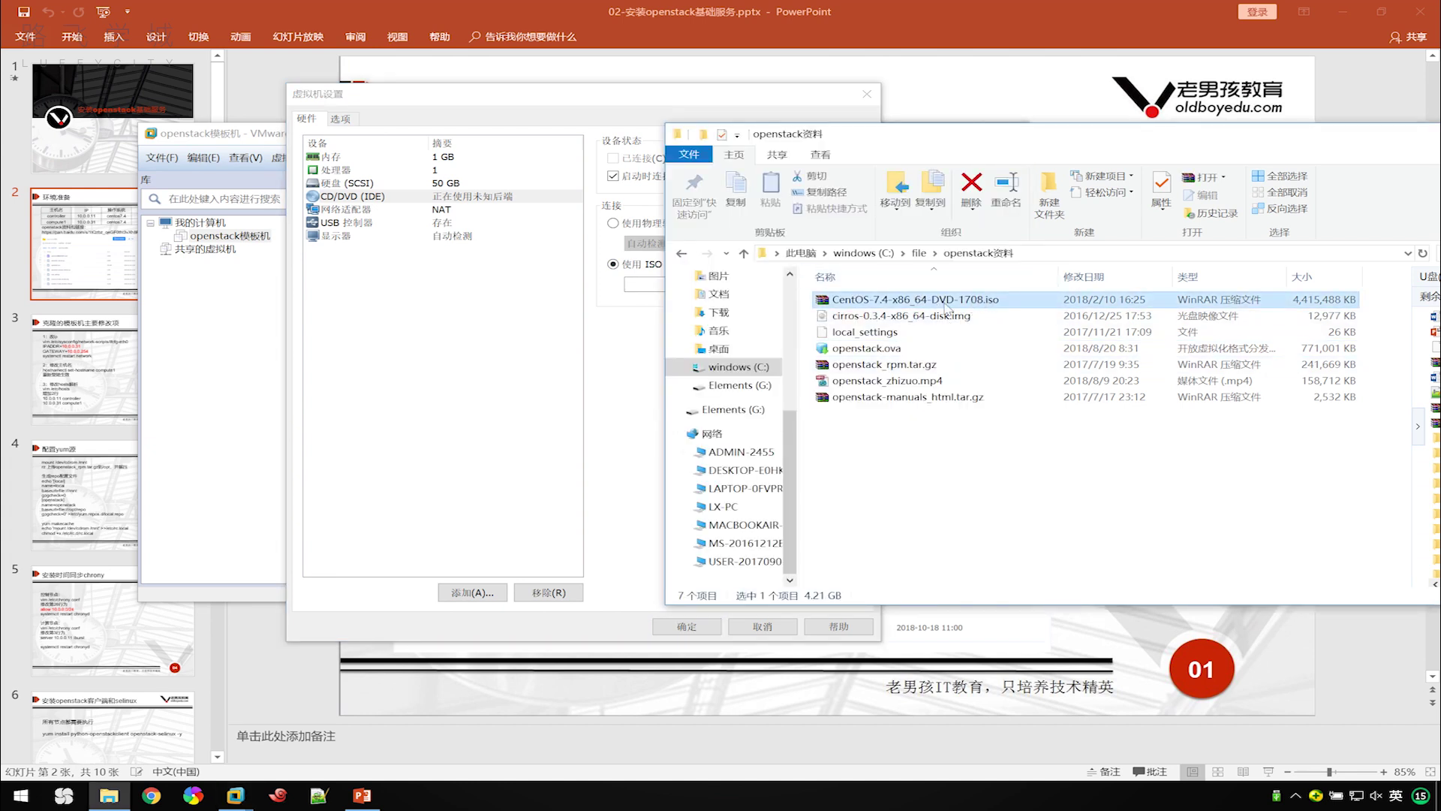
pyautogui.moveTo(959, 306); pyautogui.dragTo(653, 375)
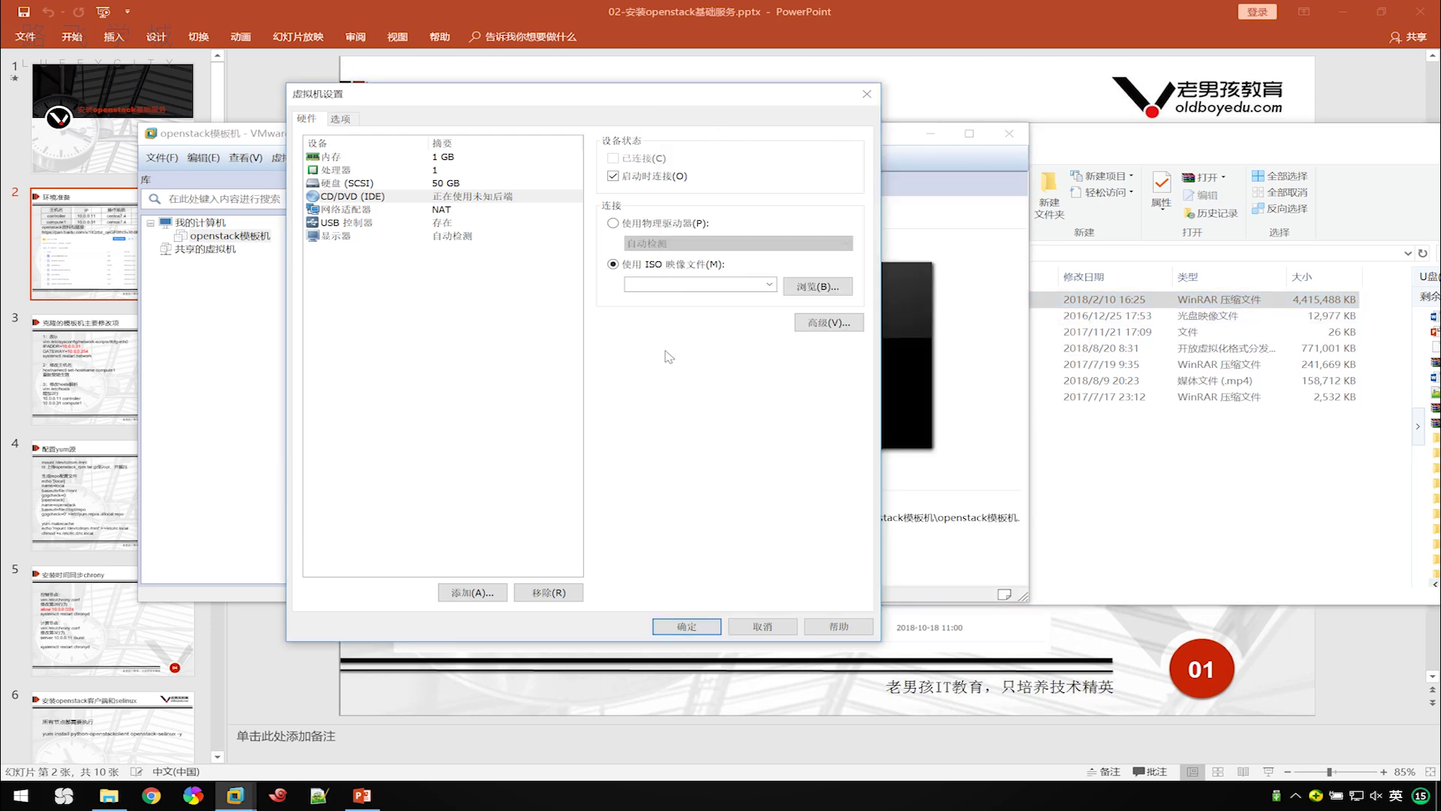
pyautogui.click(838, 293)
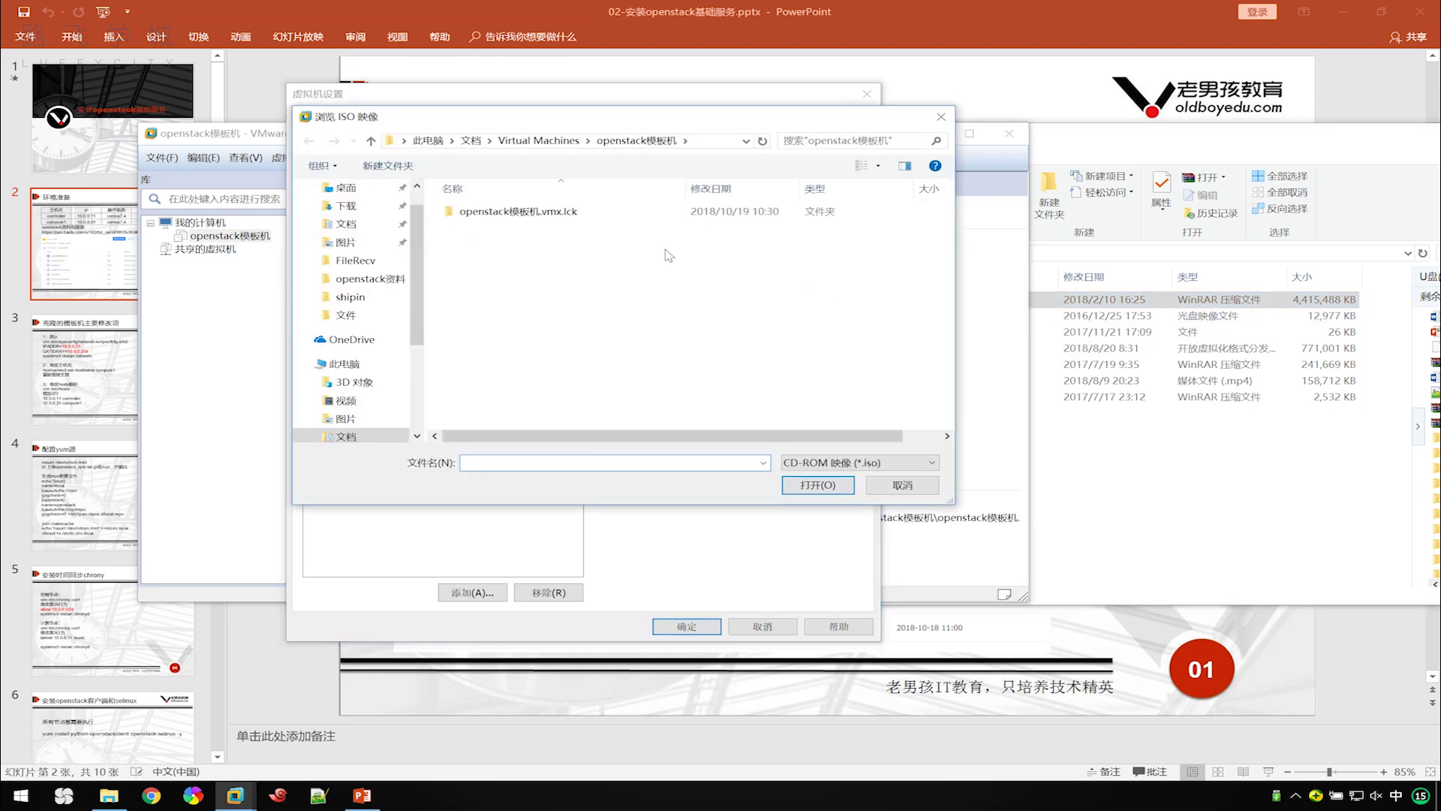
# Pick CentOS-7.4-x86_64-DVD-1708.iso from C:\file\openstack资料 as the DVD image and save the settings.
pyautogui.click(1157, 453)
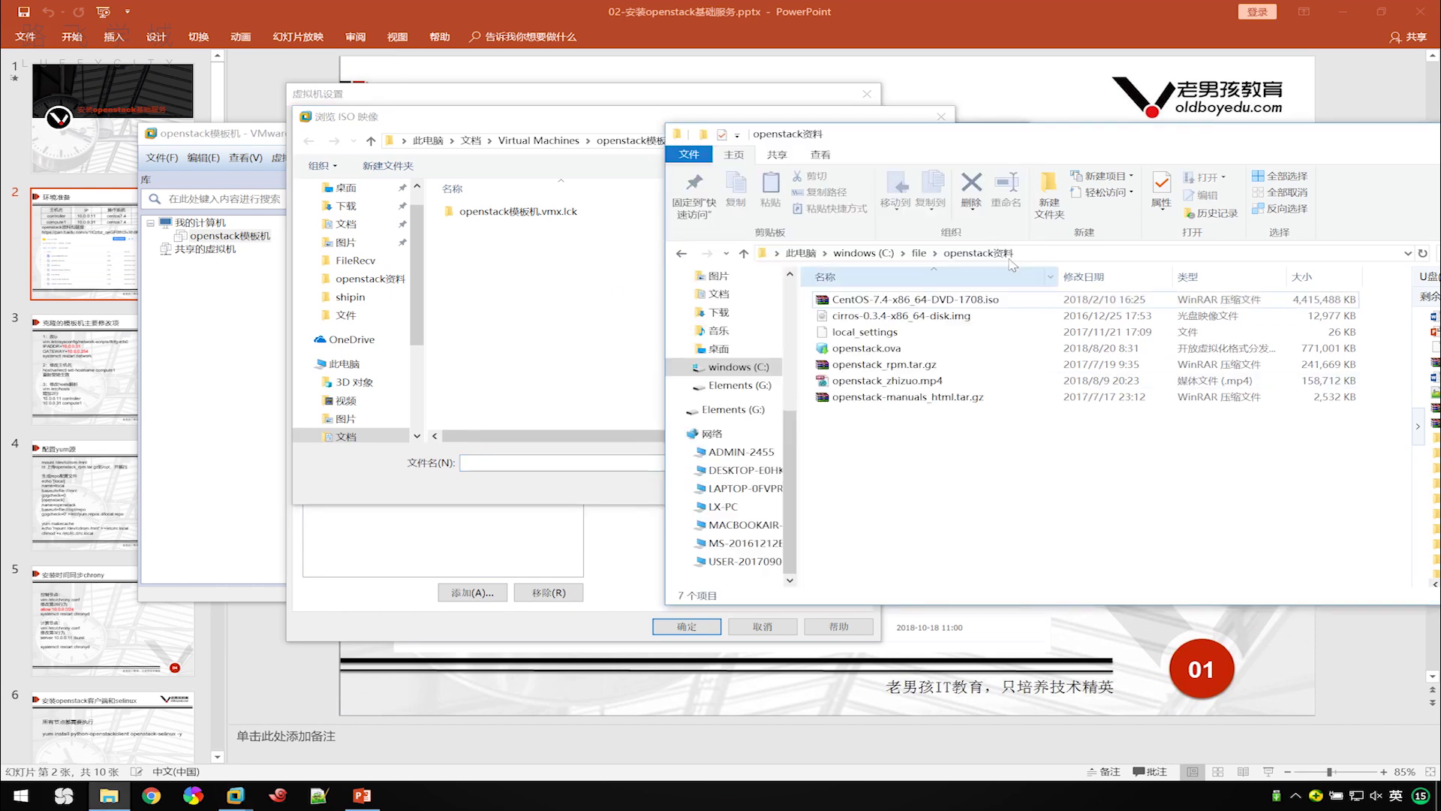
pyautogui.click(1049, 253)
pyautogui.hotkey('ctrl', 'c')
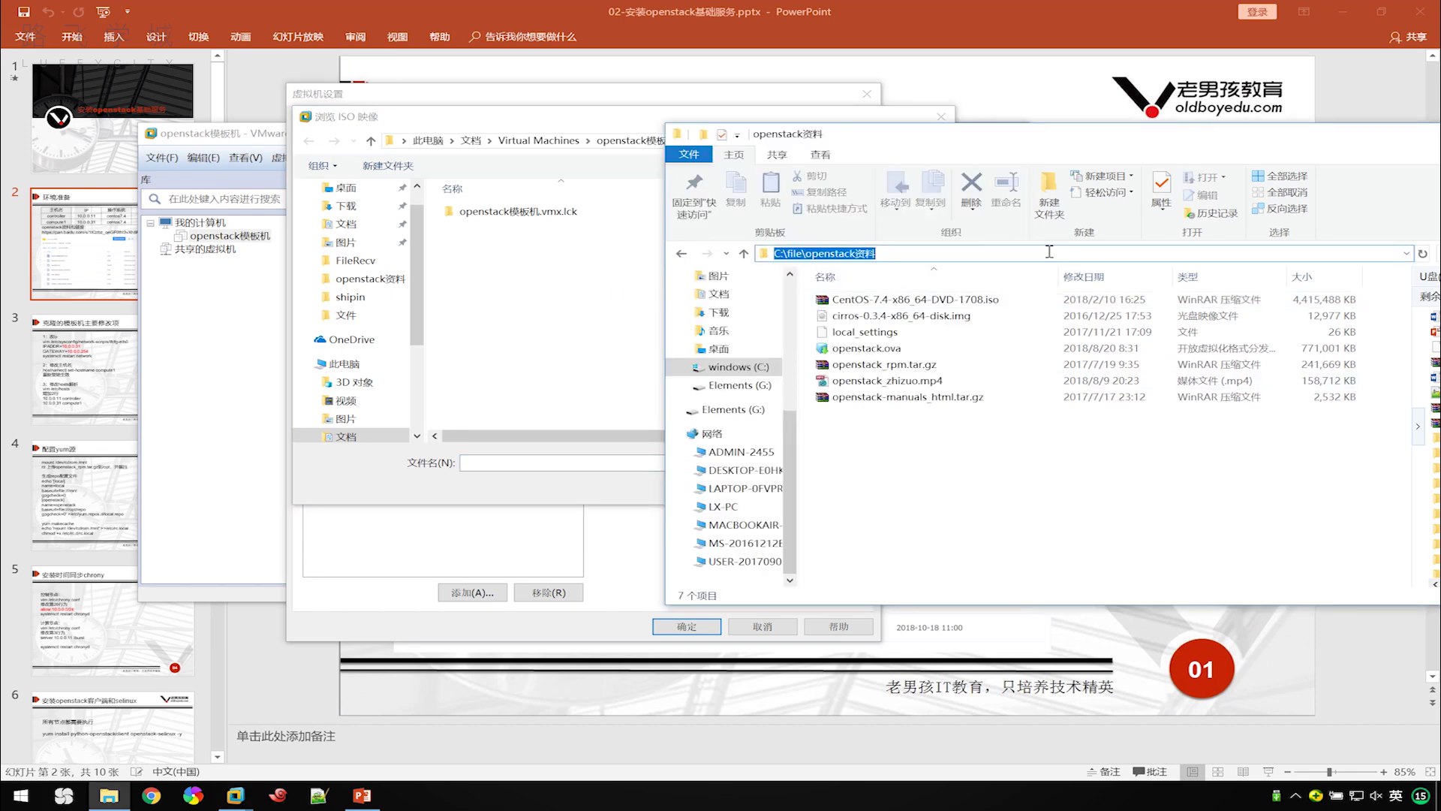
pyautogui.click(508, 462)
pyautogui.hotkey('ctrl', 'v')
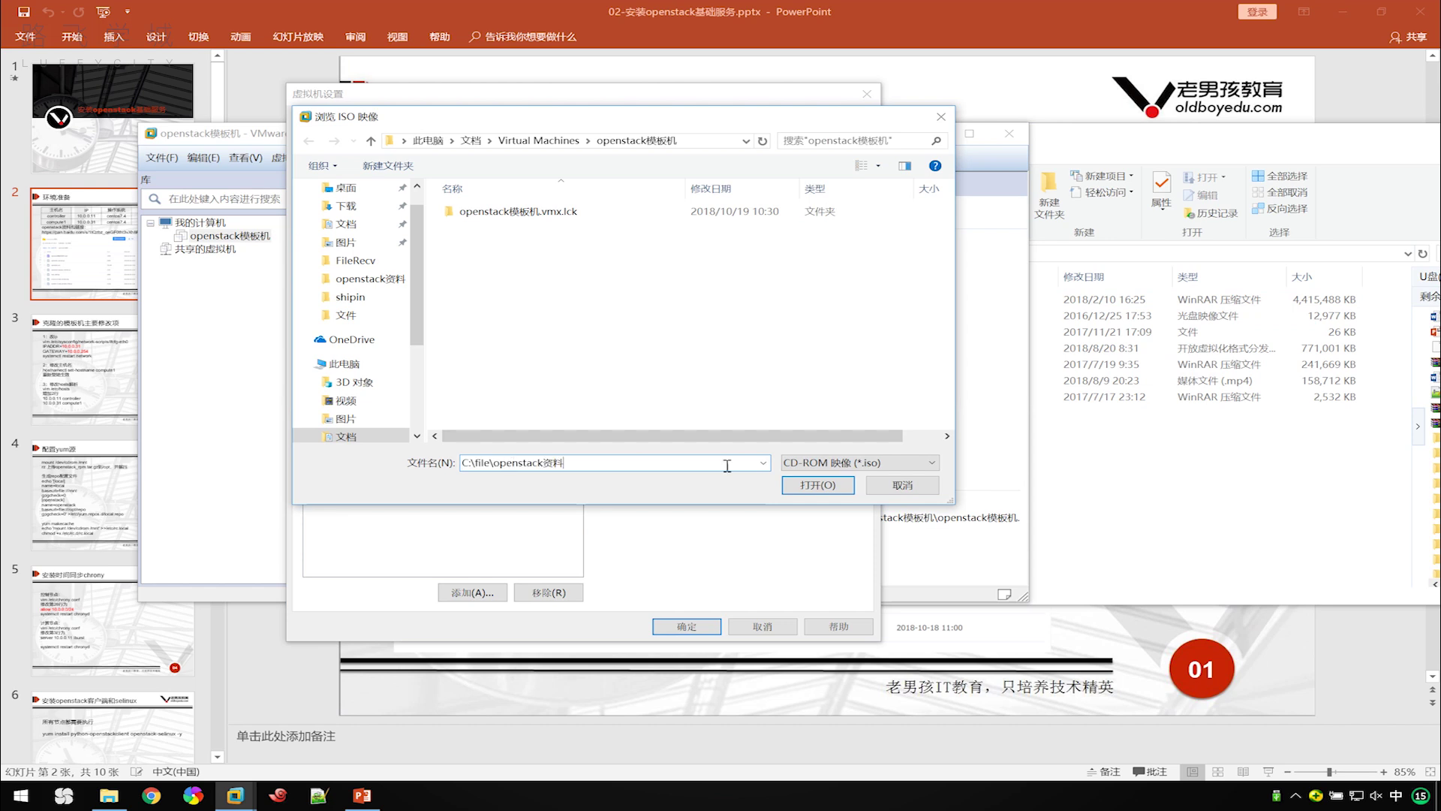
pyautogui.click(829, 486)
pyautogui.click(796, 211)
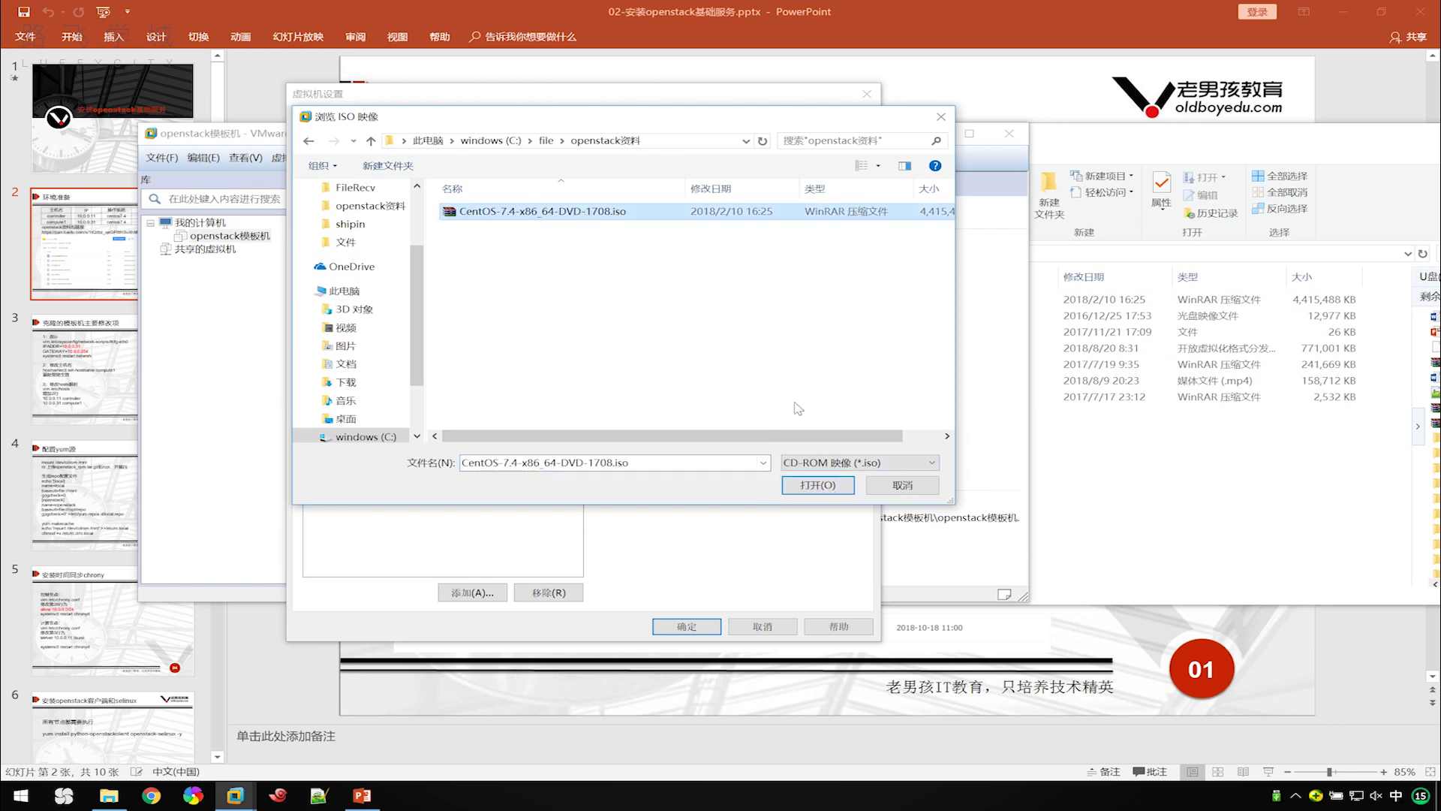
pyautogui.click(821, 492)
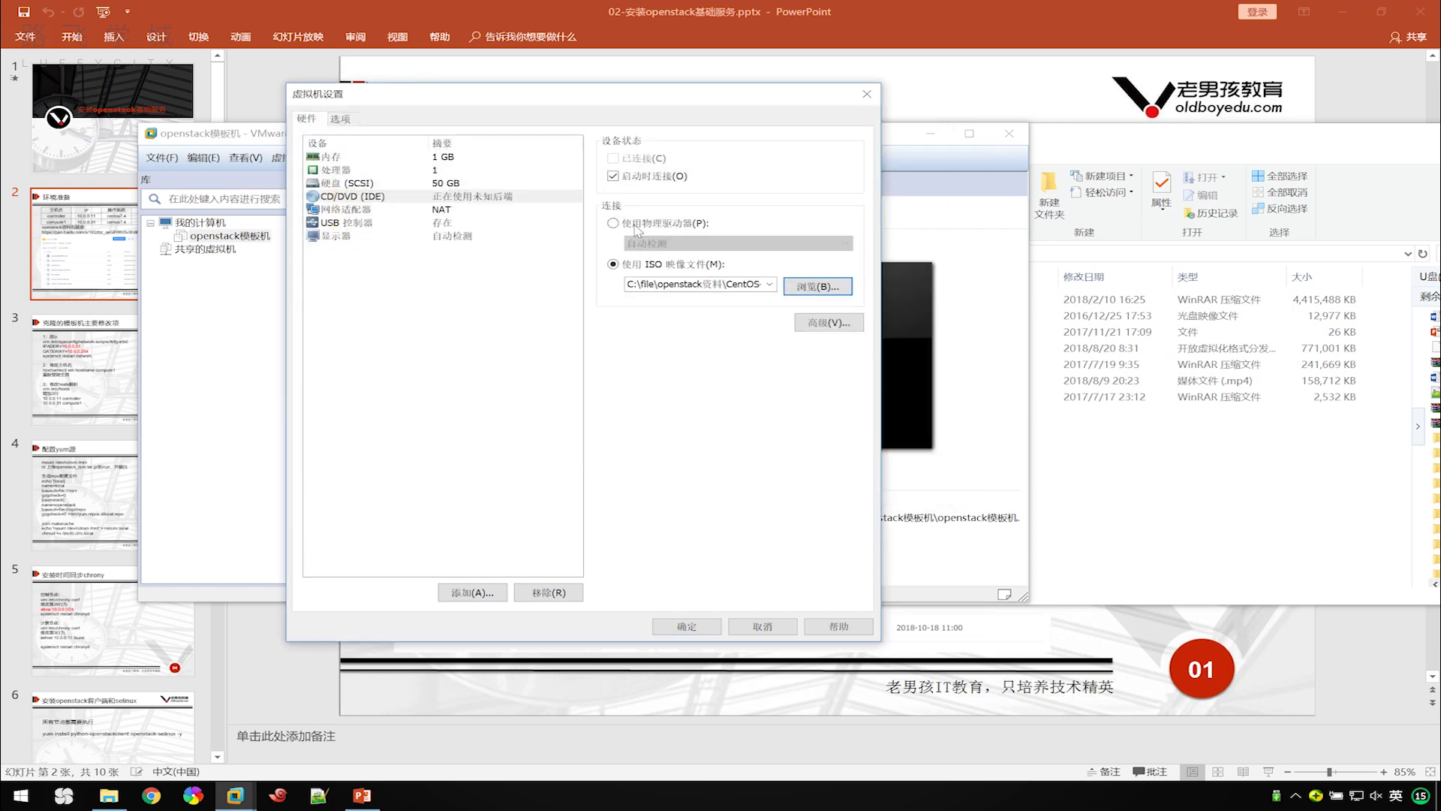
pyautogui.click(358, 171)
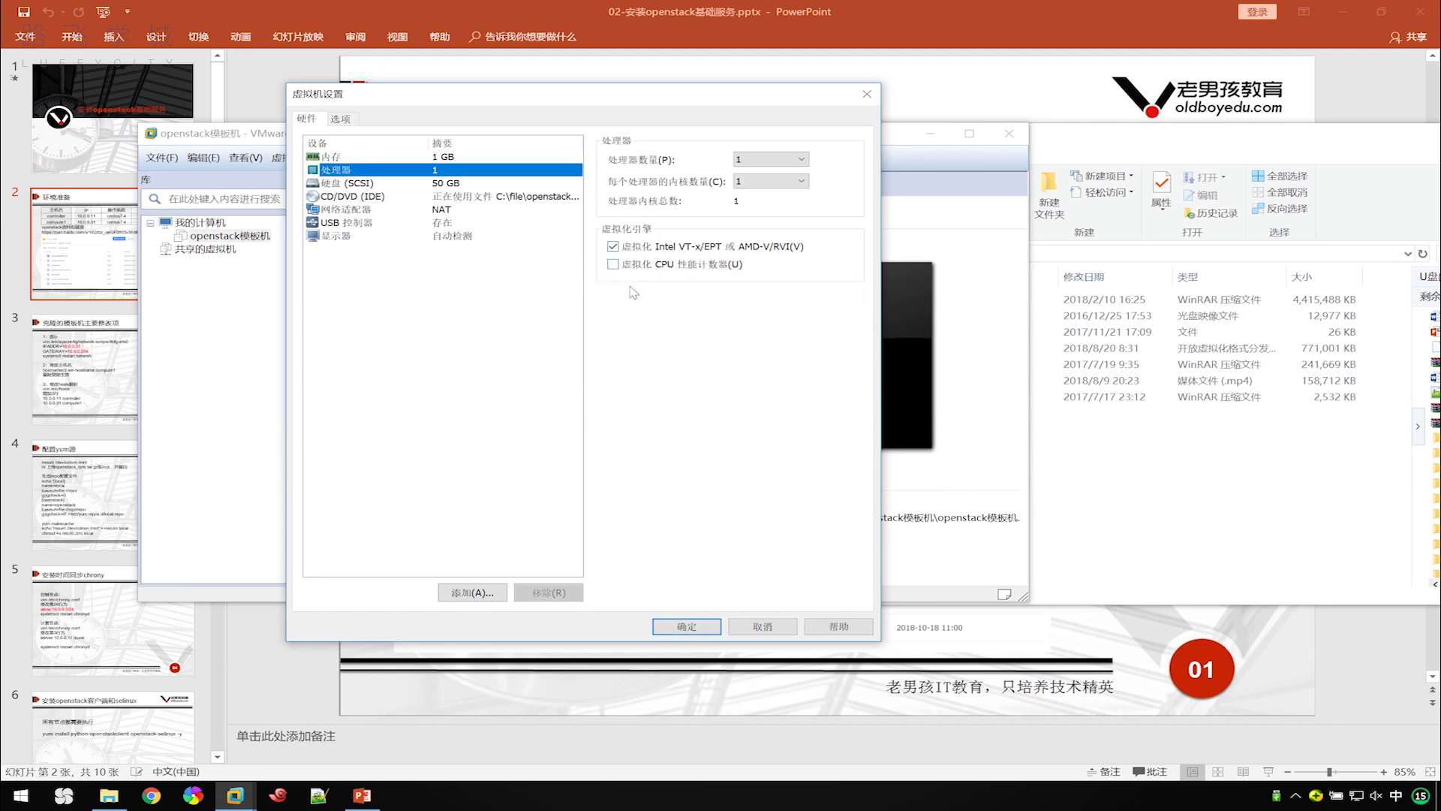
pyautogui.click(698, 630)
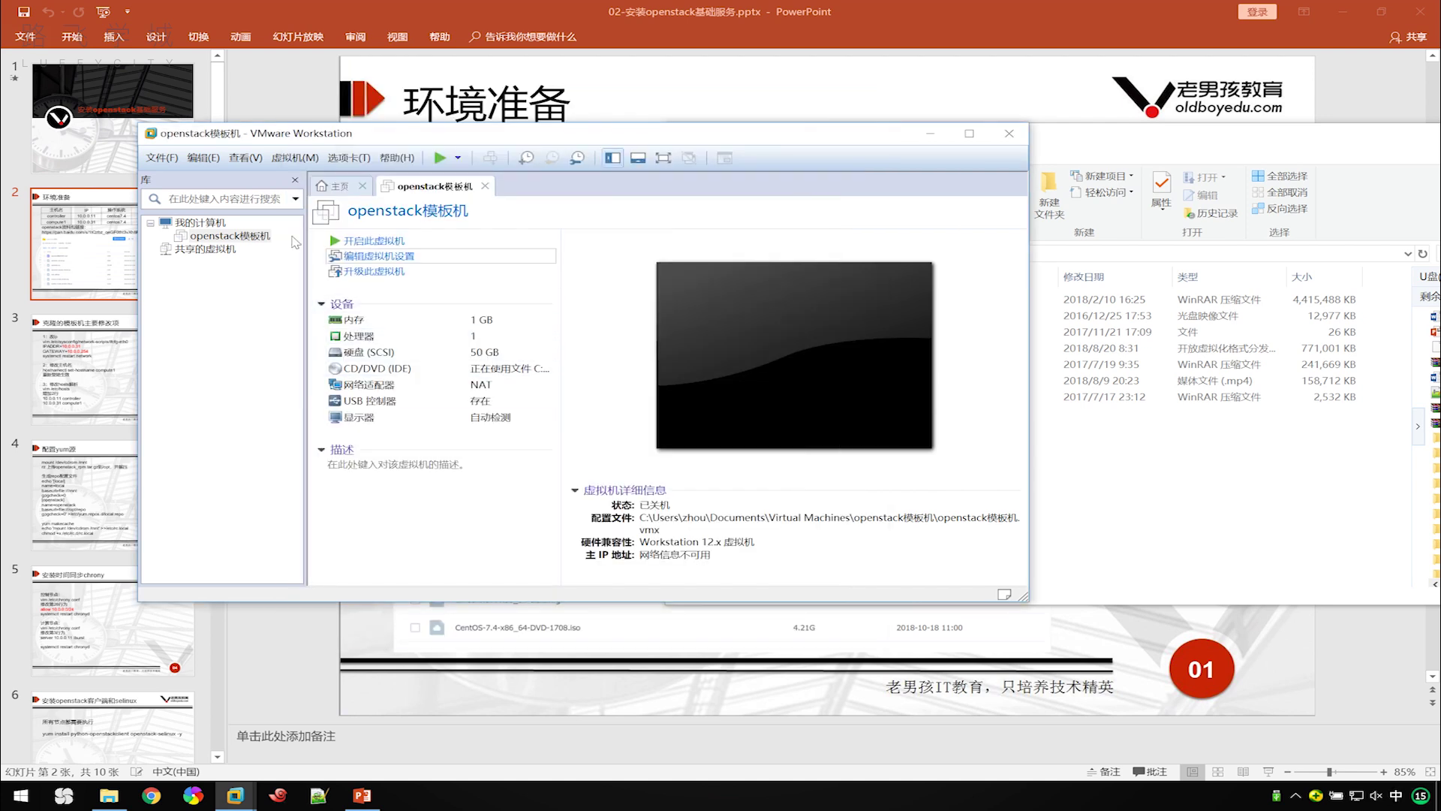
# Clone openstack模板机 into a new VM named openstack-controller.
pyautogui.rightClick(248, 237)
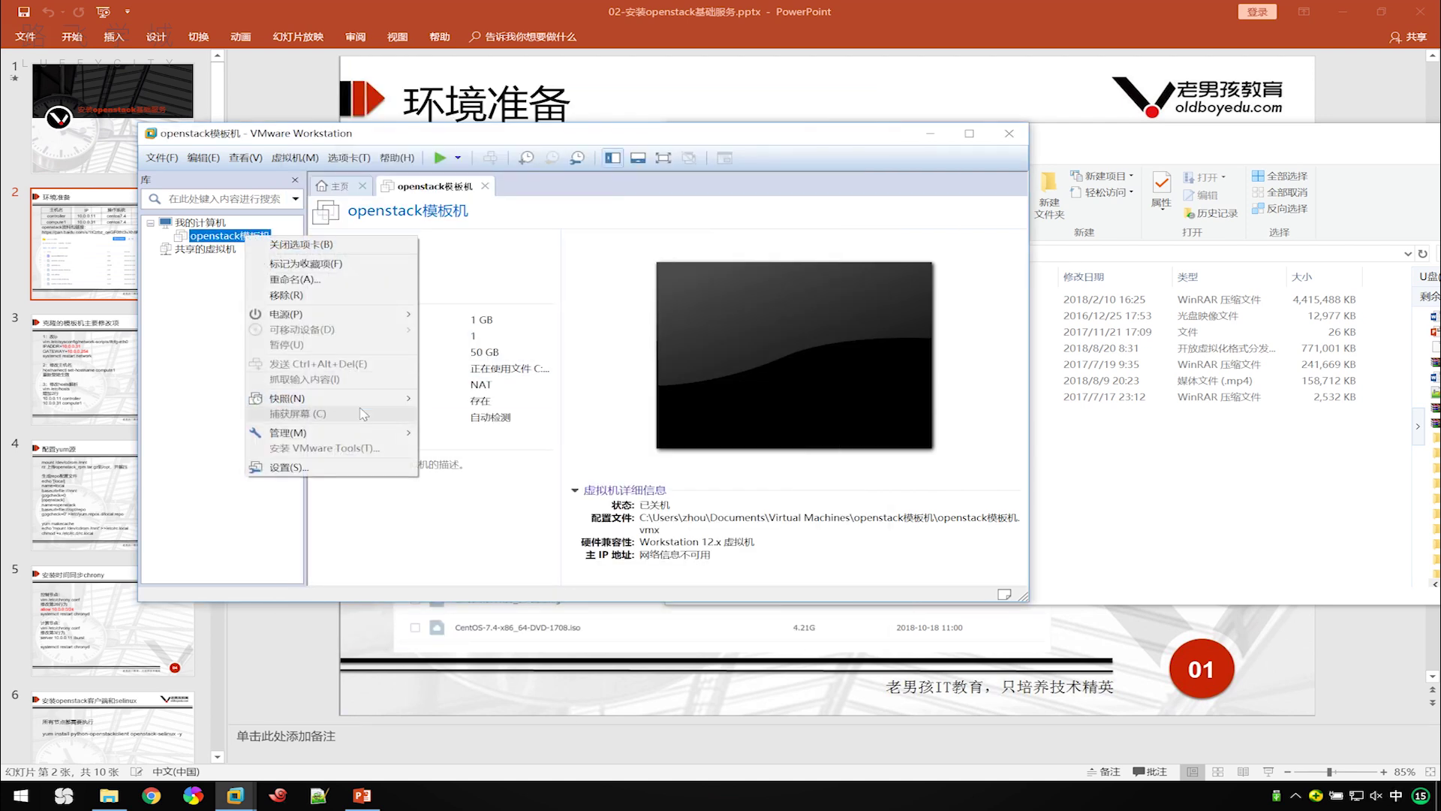
pyautogui.moveTo(391, 429)
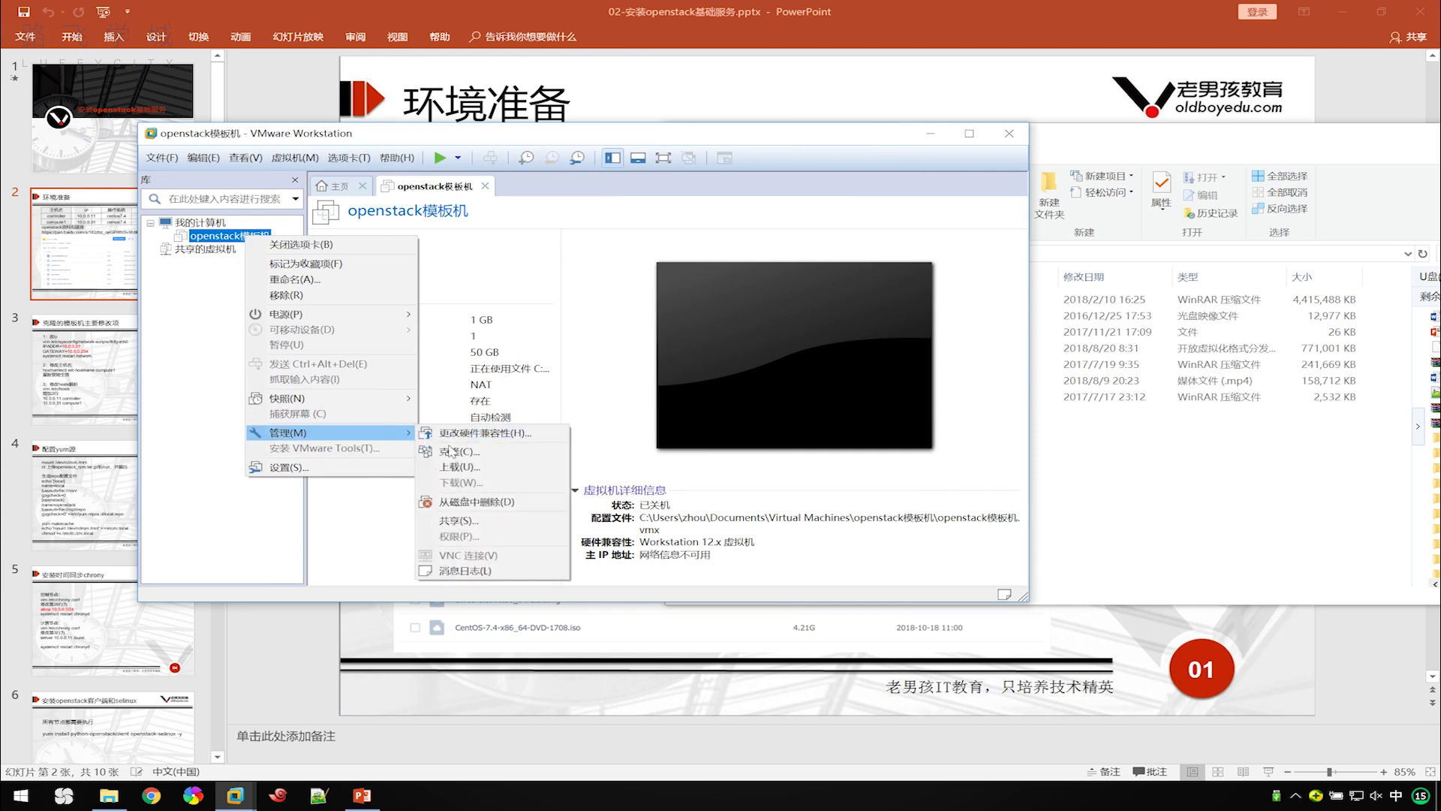
pyautogui.click(449, 451)
pyautogui.click(676, 503)
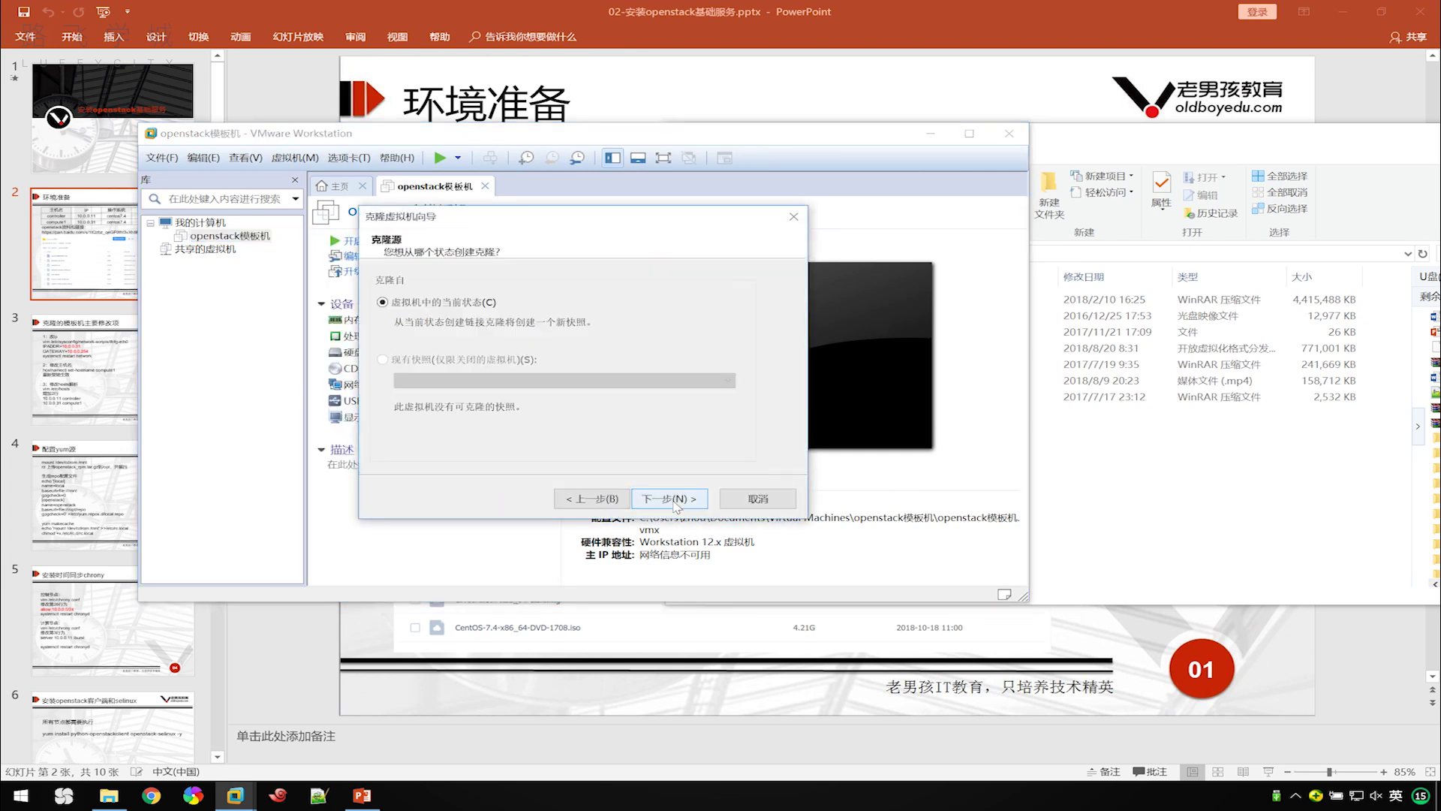
pyautogui.click(676, 499)
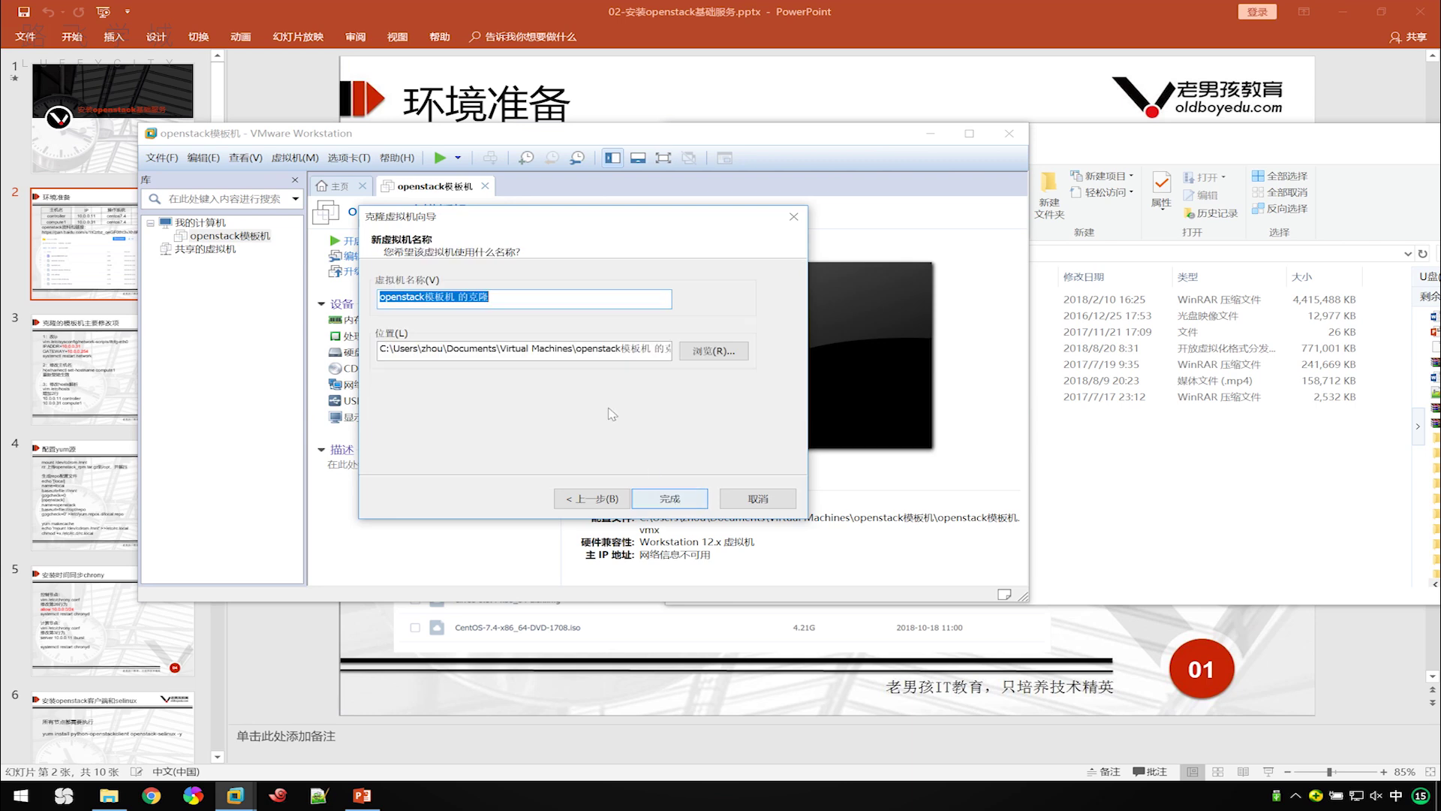
pyautogui.write('con')
pyautogui.press('BackSpace')
pyautogui.press('BackSpace')
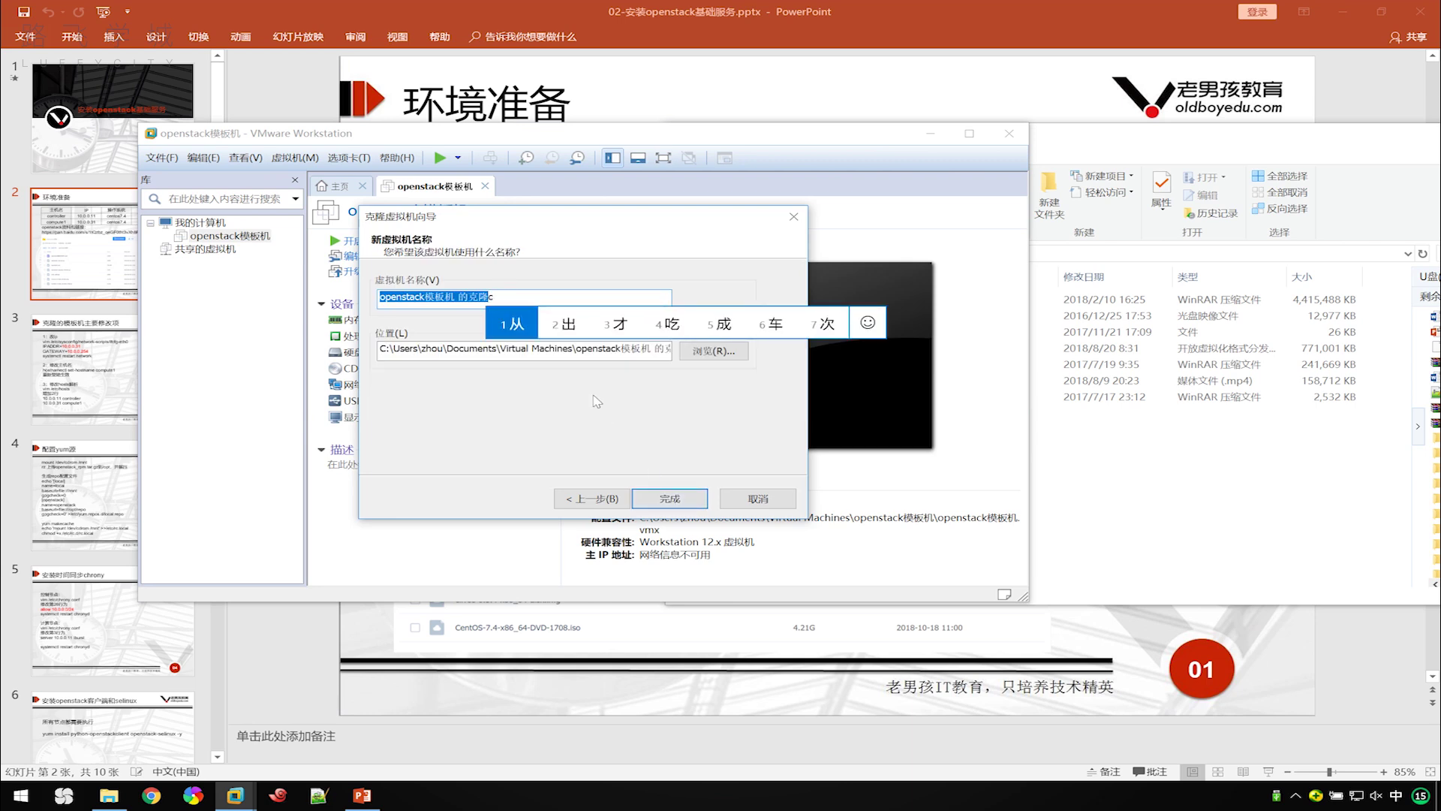
pyautogui.press('BackSpace')
pyautogui.press('End')
pyautogui.press('BackSpace')
pyautogui.press('BackSpace')
pyautogui.press('BackSpace')
pyautogui.press('BackSpace')
pyautogui.press('BackSpace')
pyautogui.press('BackSpace')
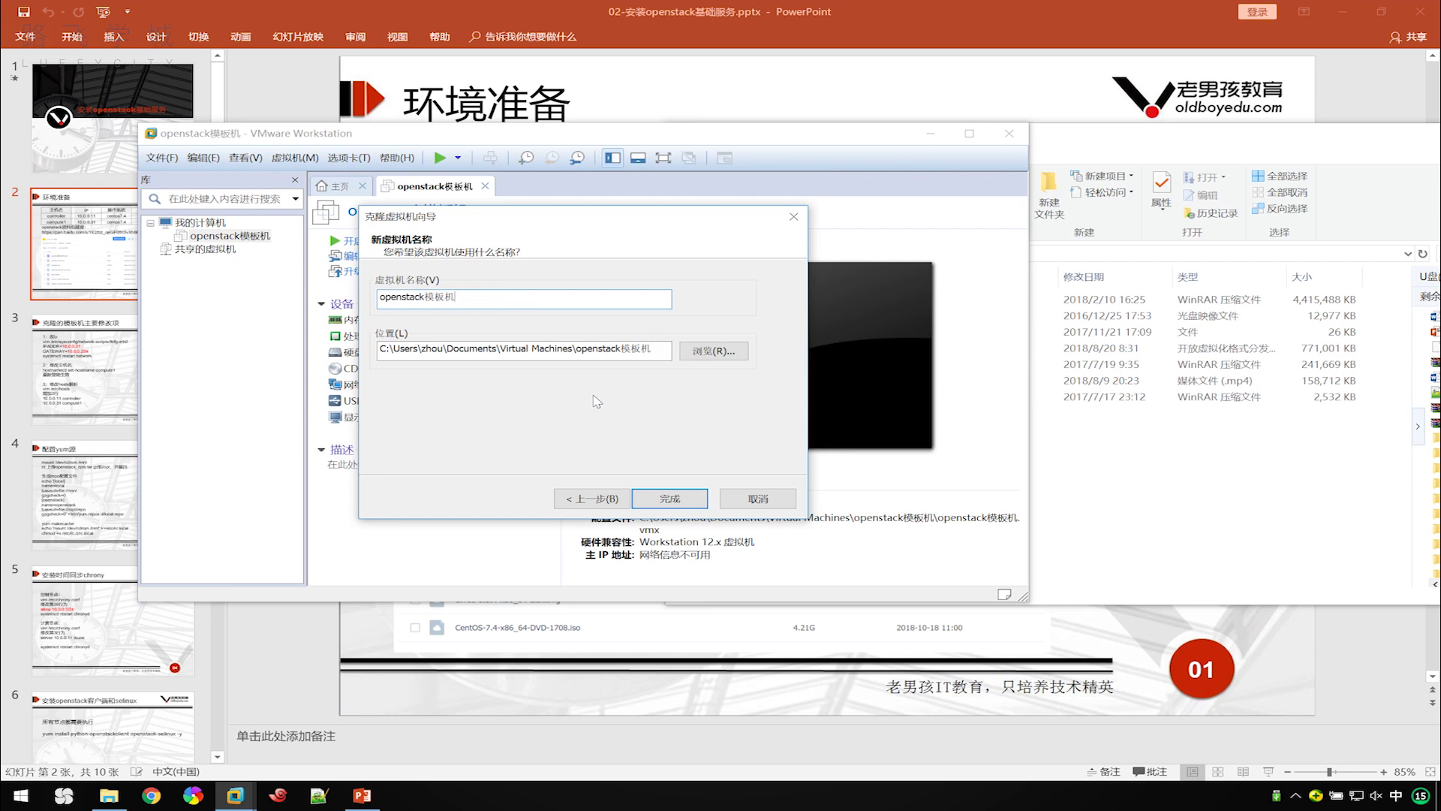
pyautogui.write('-co')
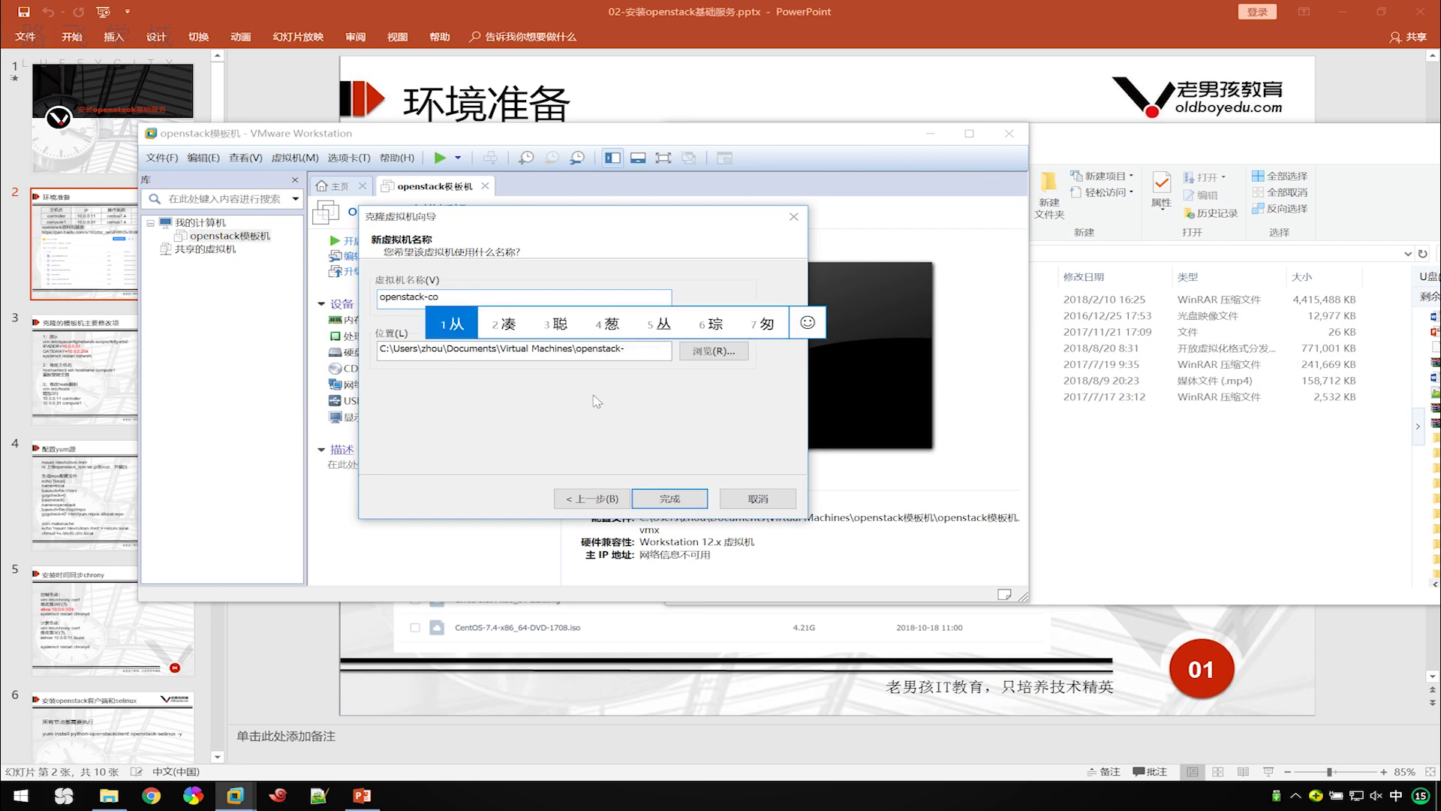
pyautogui.write('ntroller')
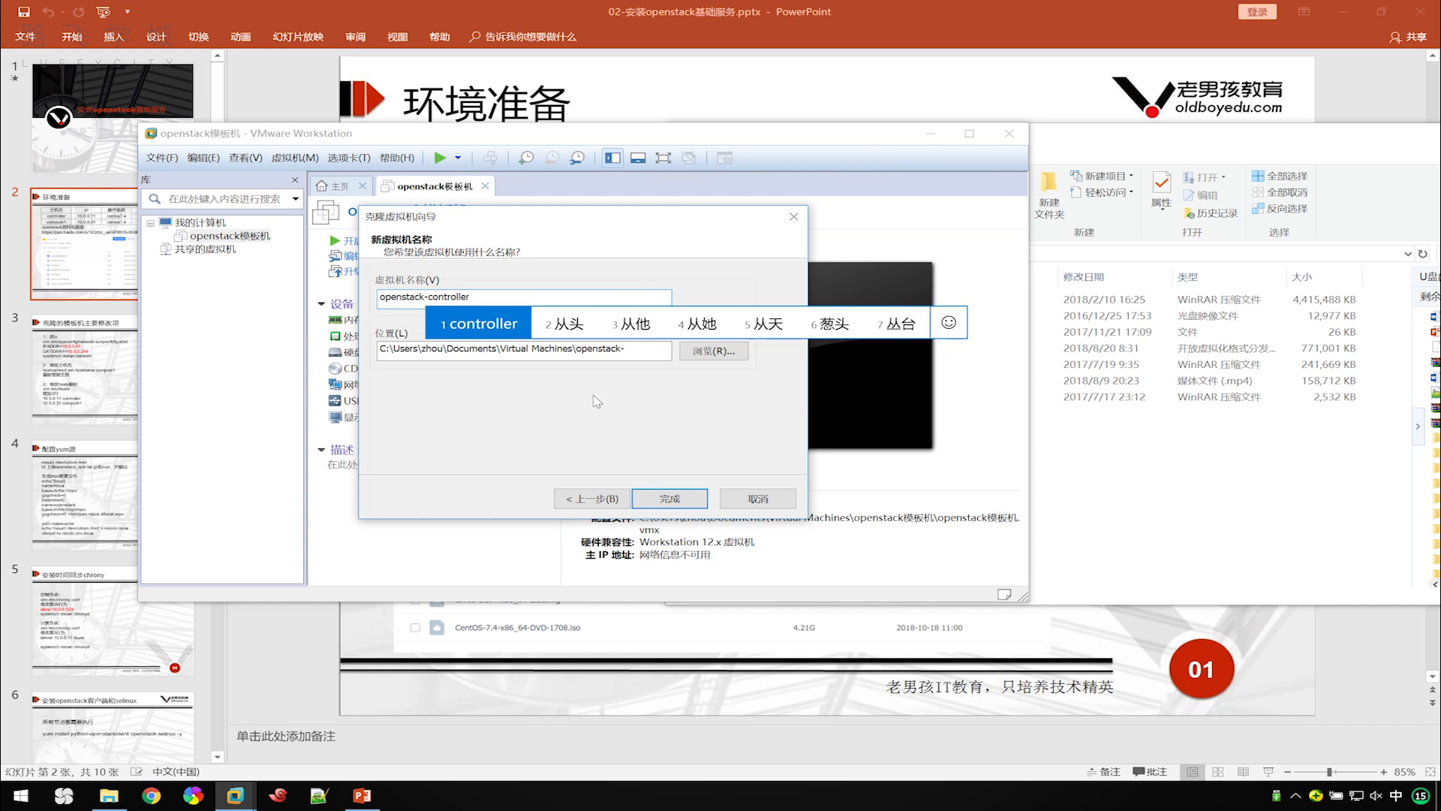
pyautogui.press('Return')
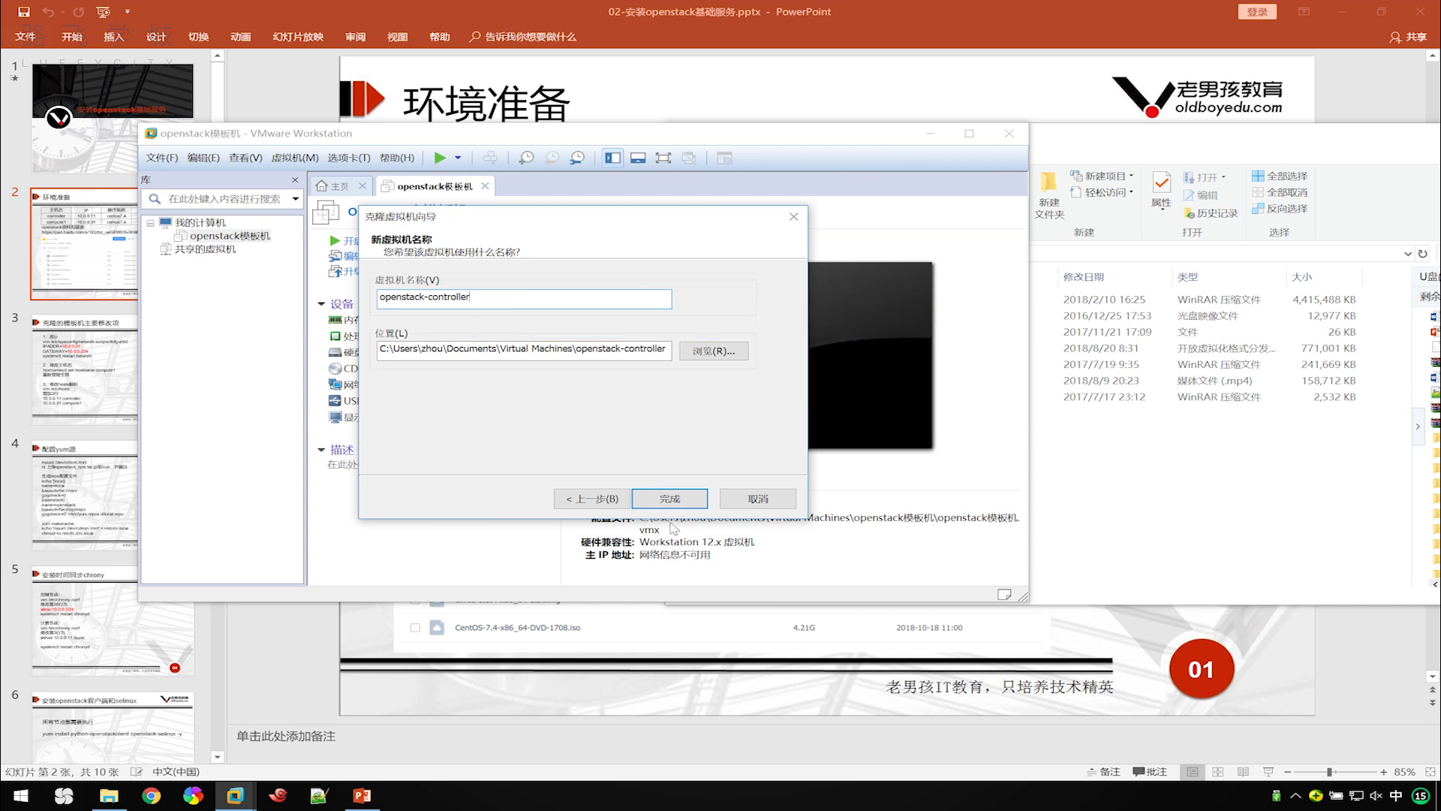
pyautogui.click(672, 500)
pyautogui.click(673, 501)
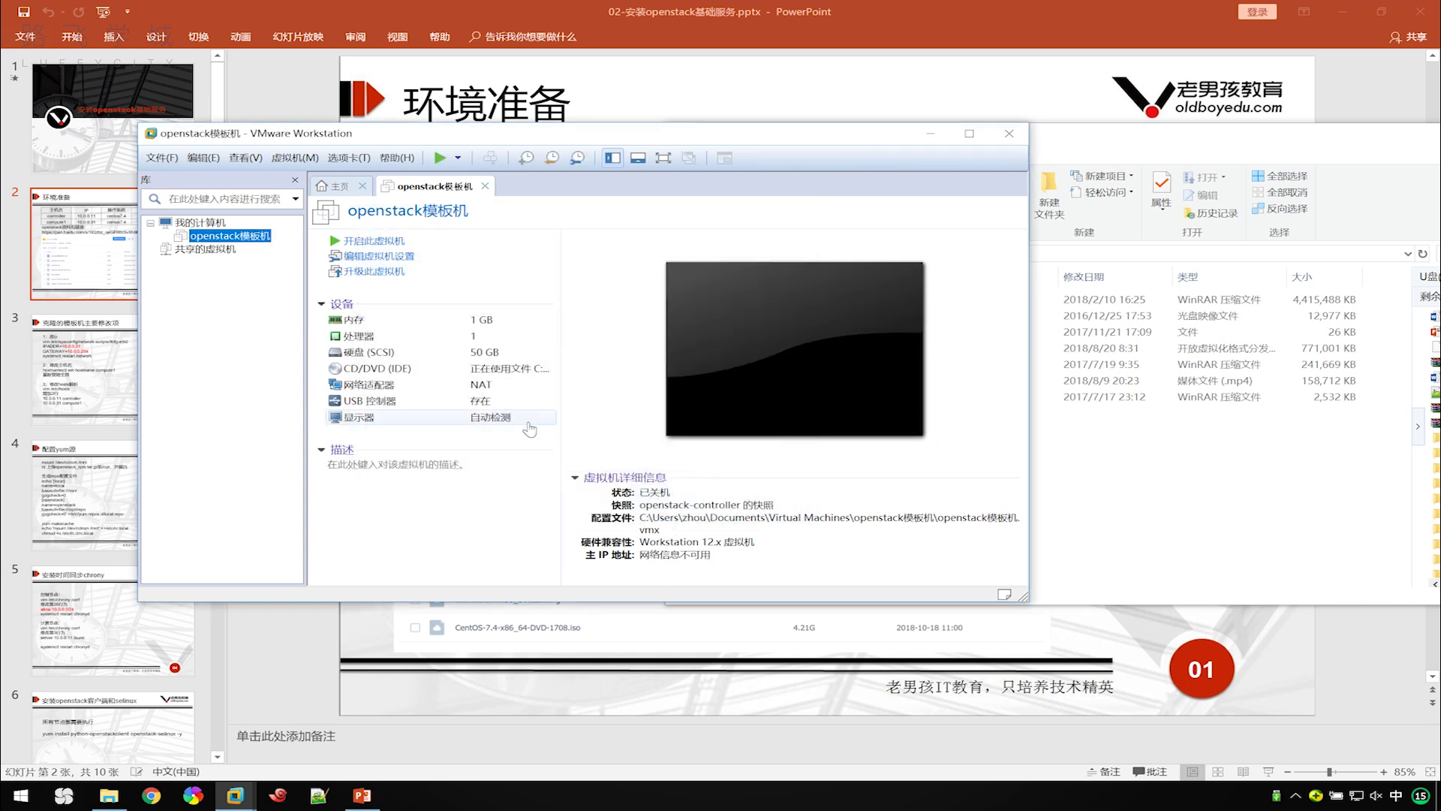
# Raise openstack-controller's memory to 4 GB (4096 MB).
pyautogui.click(429, 325)
pyautogui.doubleClick(431, 325)
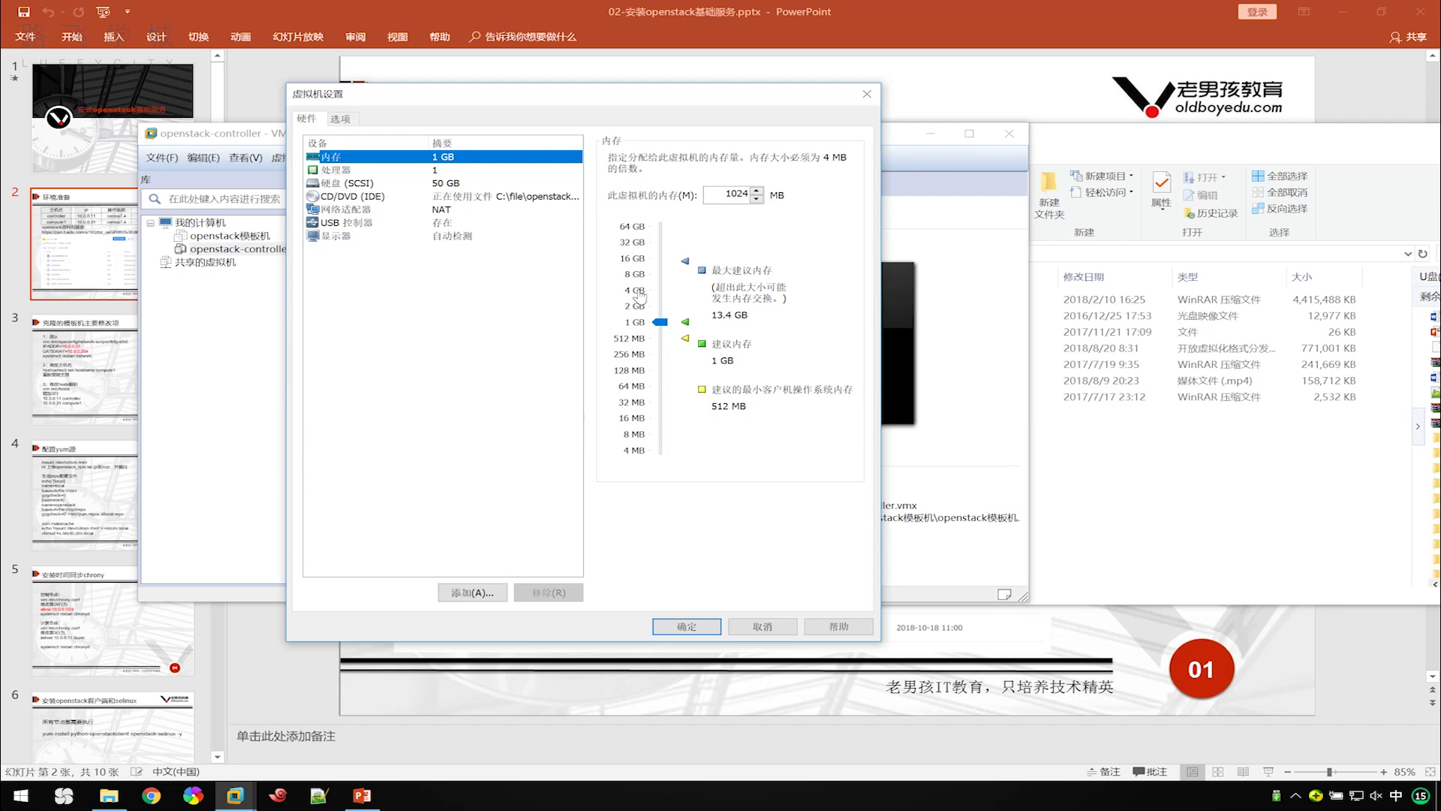
pyautogui.click(637, 291)
pyautogui.click(696, 626)
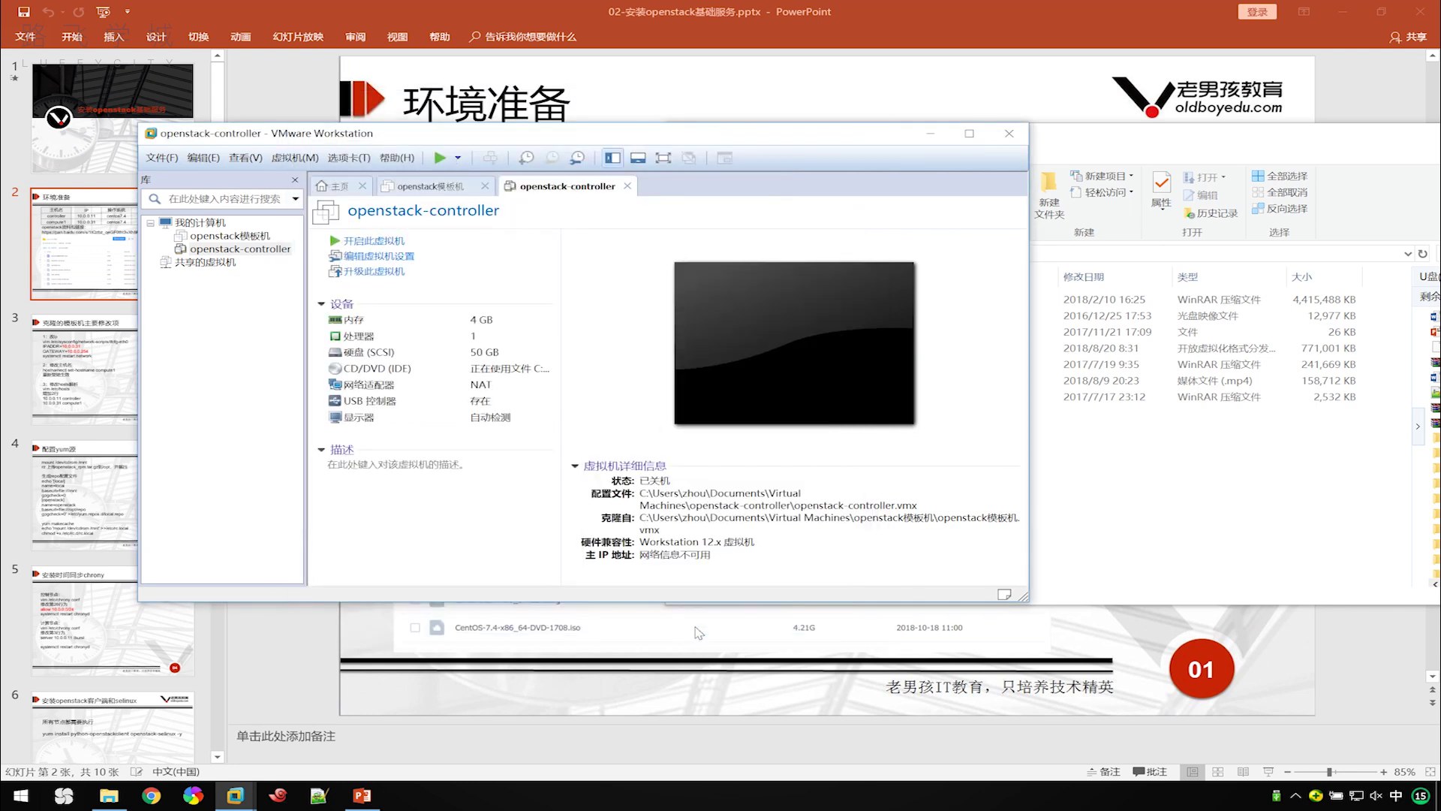
# Start another clone of openstack模板机, keeping the linked-clone type.
pyautogui.click(234, 237)
pyautogui.rightClick(237, 239)
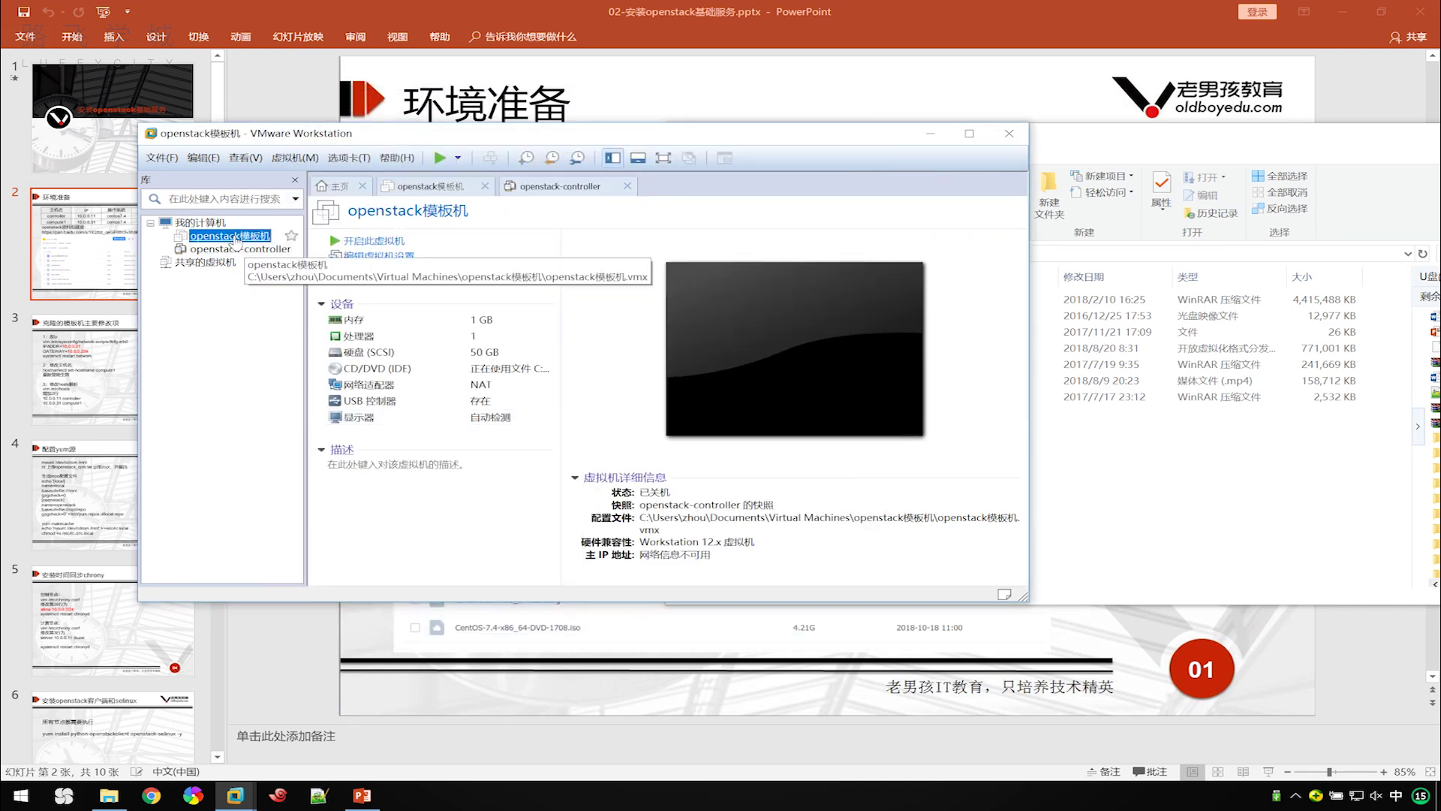
pyautogui.moveTo(377, 435)
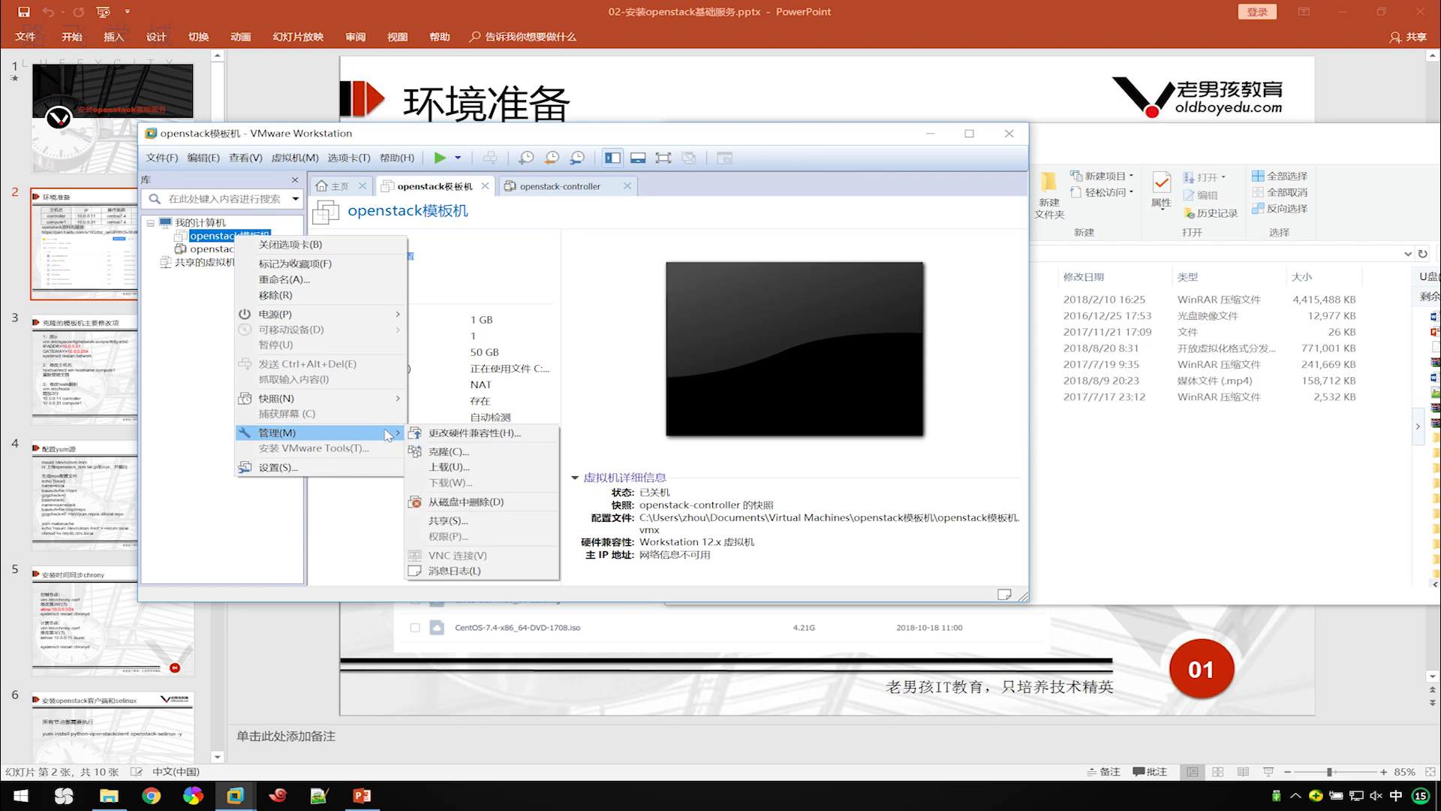
pyautogui.click(488, 449)
pyautogui.click(659, 499)
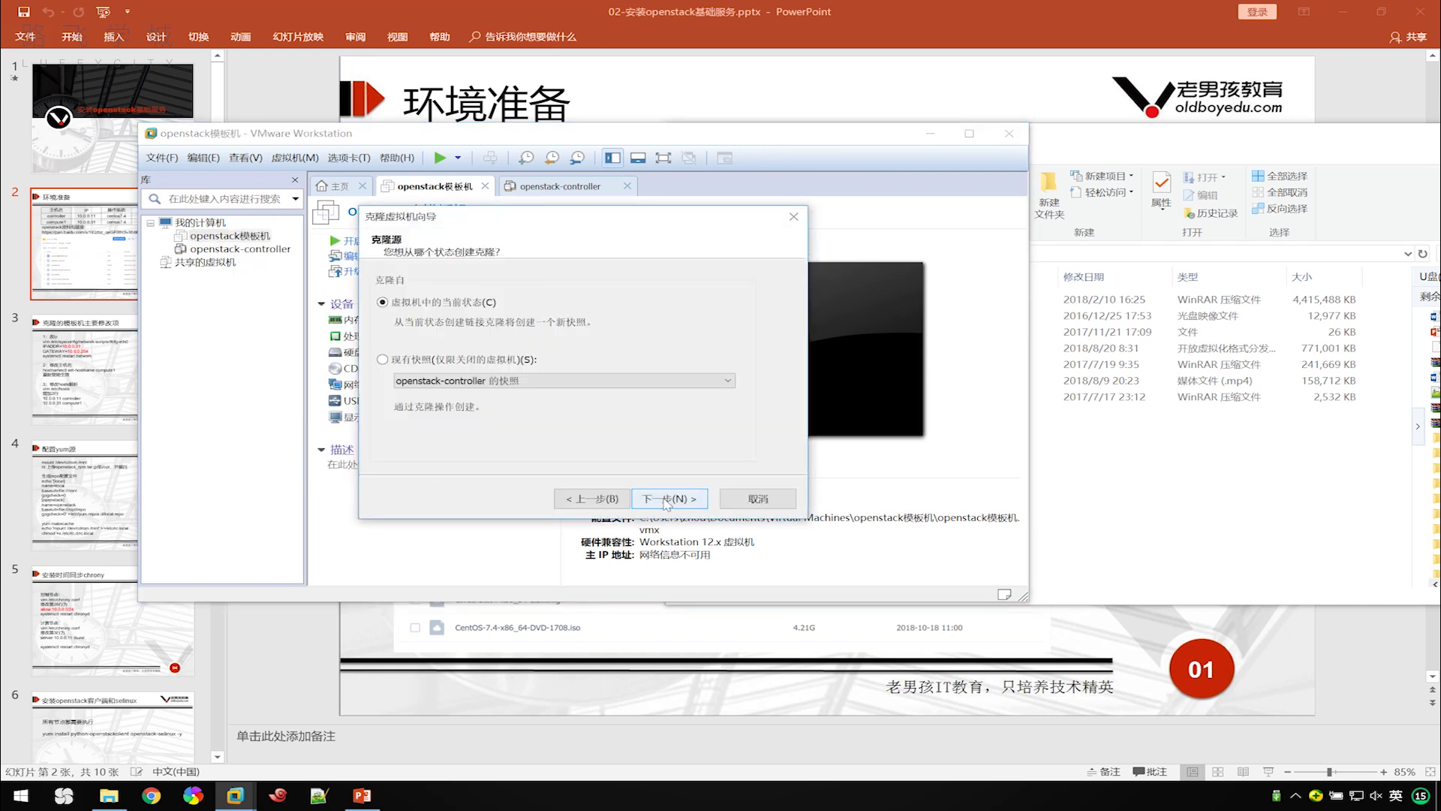
pyautogui.click(660, 498)
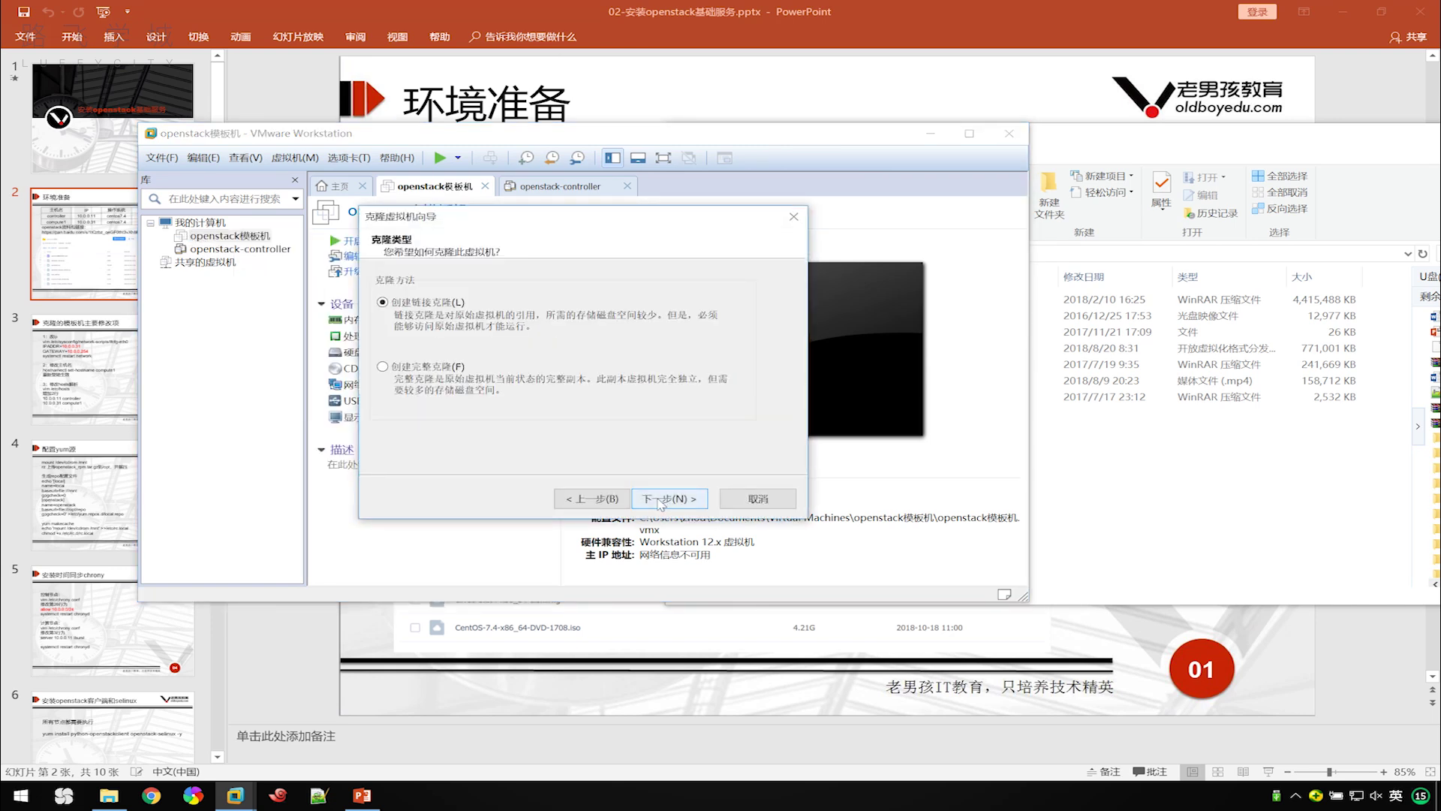
pyautogui.click(660, 498)
# Name the clone openstack-compute1 and finish the clone wizard.
pyautogui.click(559, 298)
pyautogui.press('BackSpace')
pyautogui.press('BackSpace')
pyautogui.press('BackSpace')
pyautogui.press('BackSpace')
pyautogui.press('BackSpace')
pyautogui.write('-')
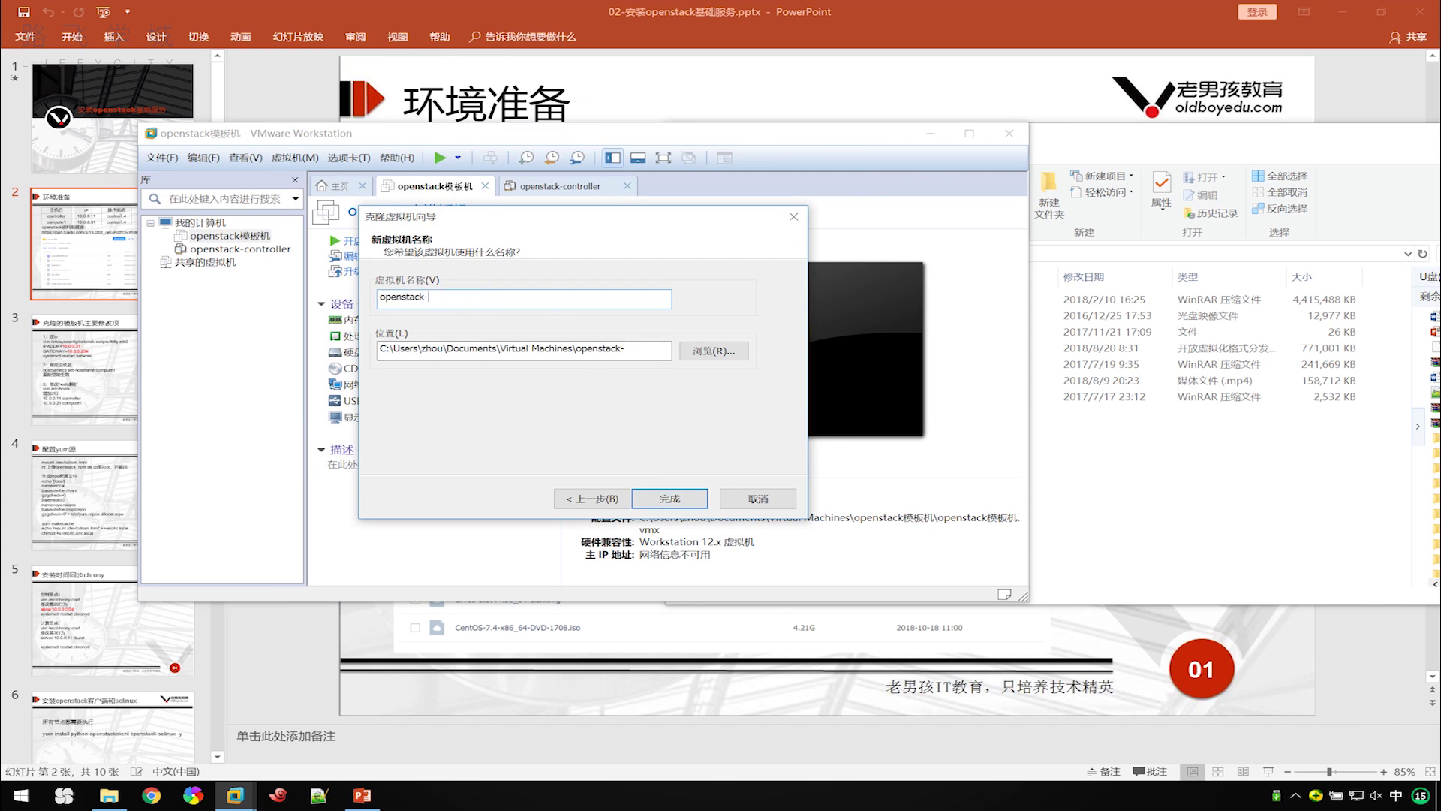
pyautogui.write('com')
pyautogui.press('shift')
pyautogui.click(668, 499)
pyautogui.click(669, 501)
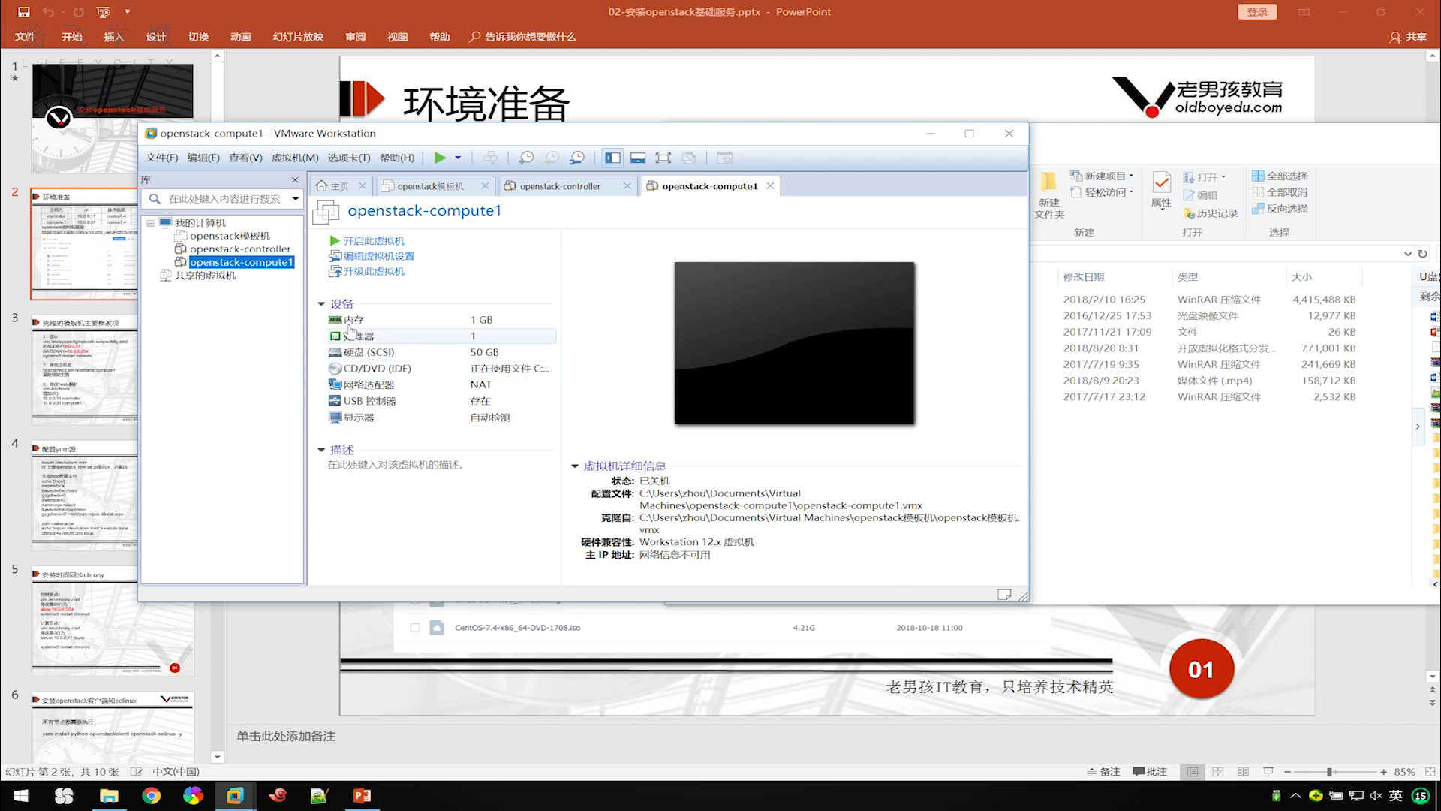
pyautogui.click(258, 255)
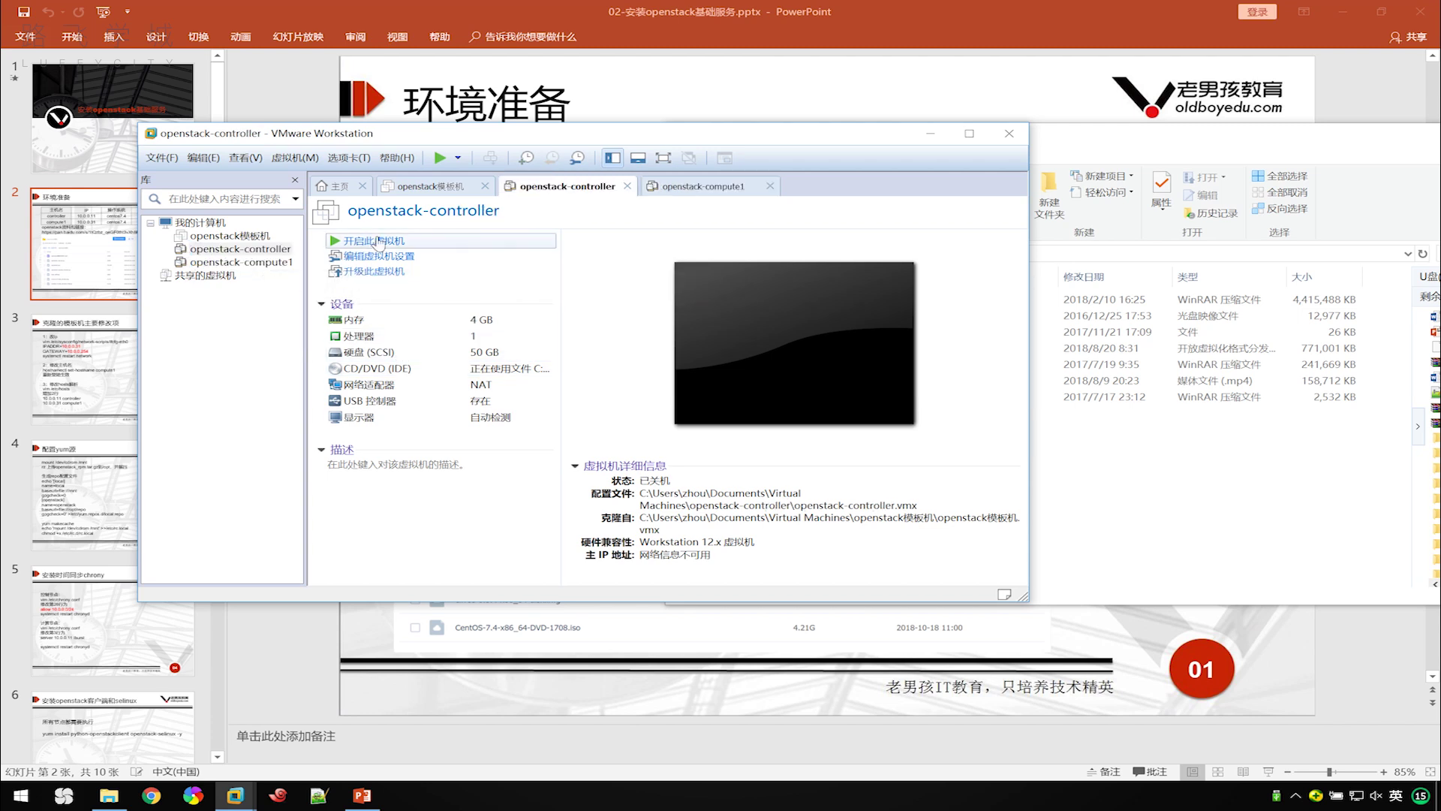
# Power on openstack-controller and openstack-compute1, then return to the controller's console.
pyautogui.hotkey('ctrl', 'b')
pyautogui.click(285, 262)
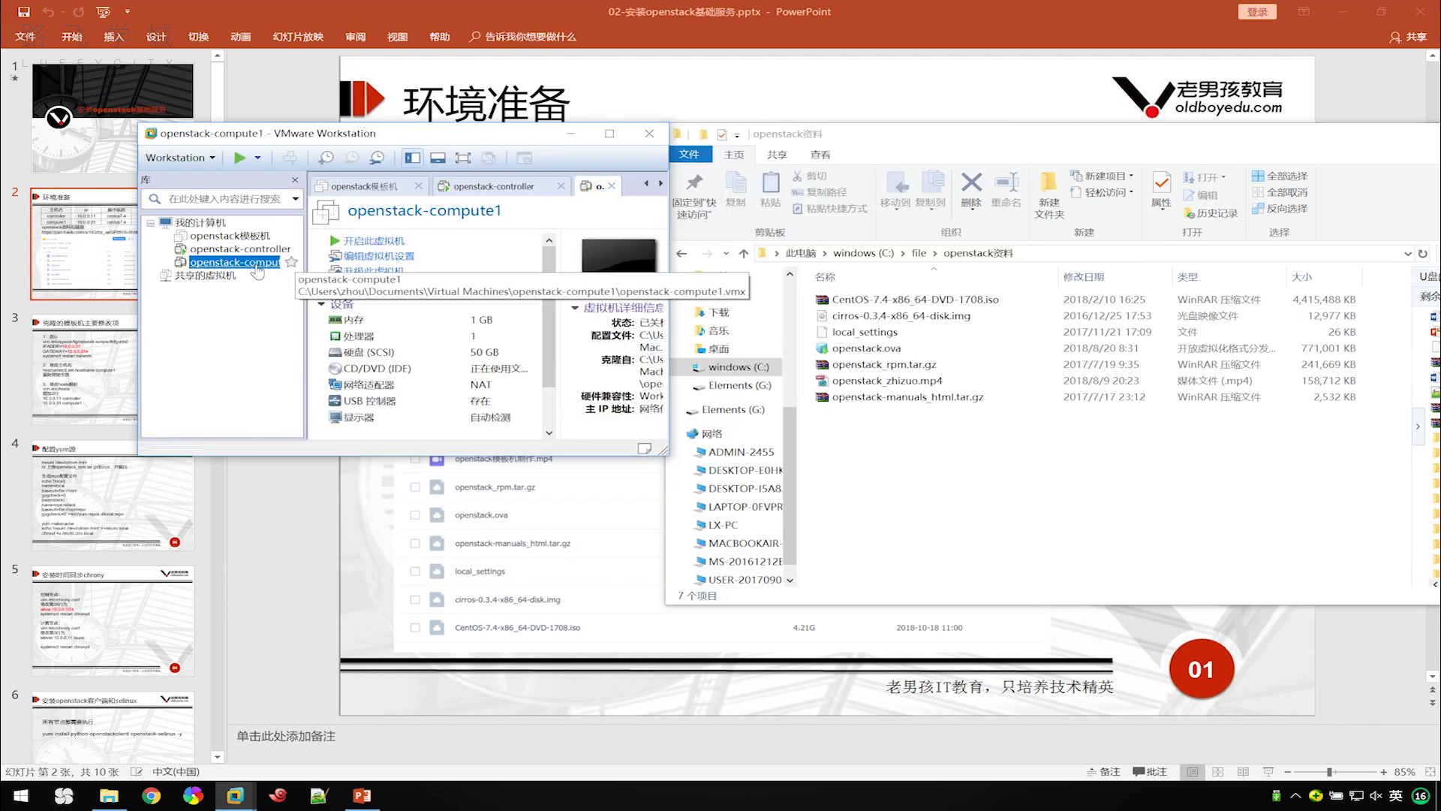
pyautogui.click(385, 246)
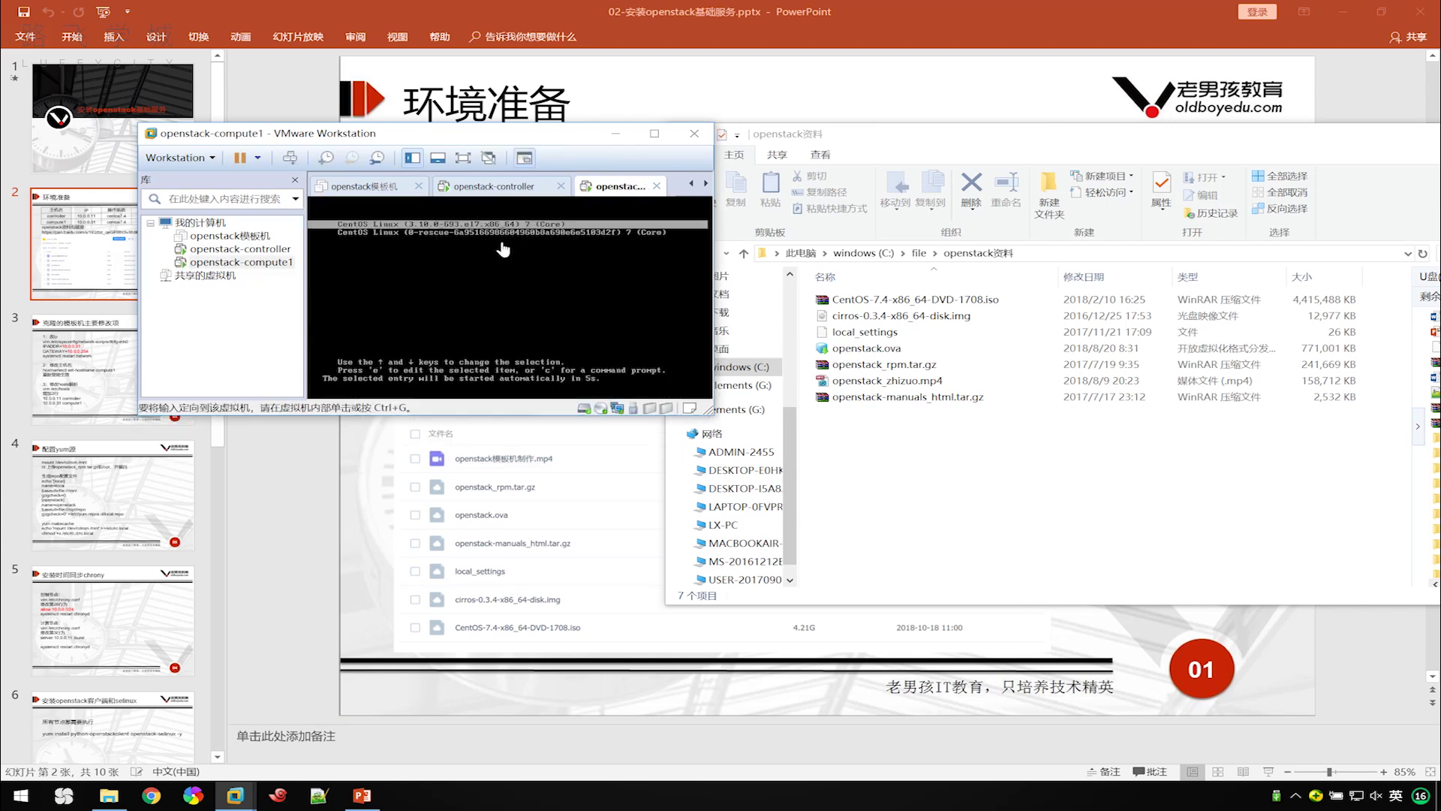
pyautogui.click(500, 192)
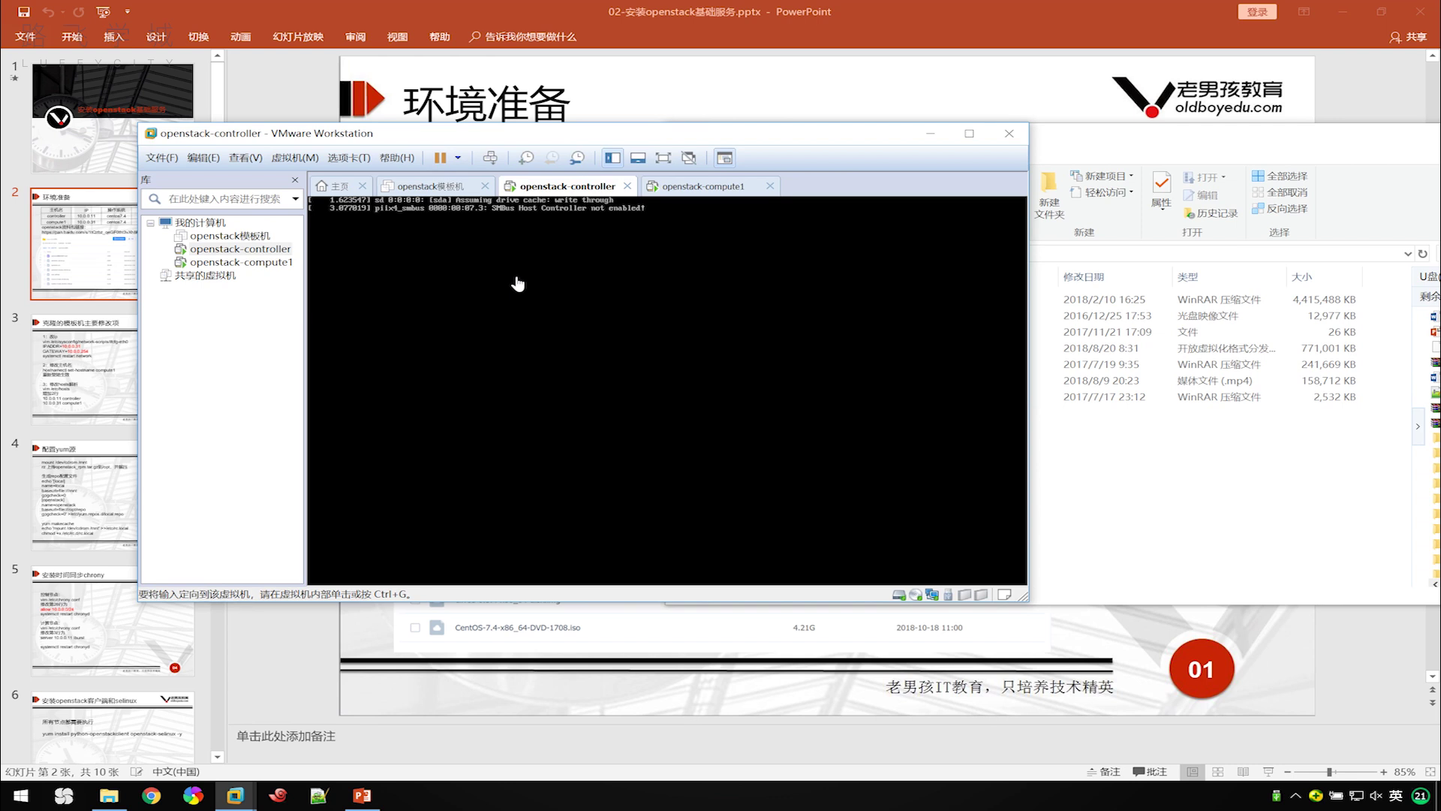
# Look up the controller's IP 10.0.0.11 in the slide's host table.
pyautogui.click(708, 98)
pyautogui.click(714, 219)
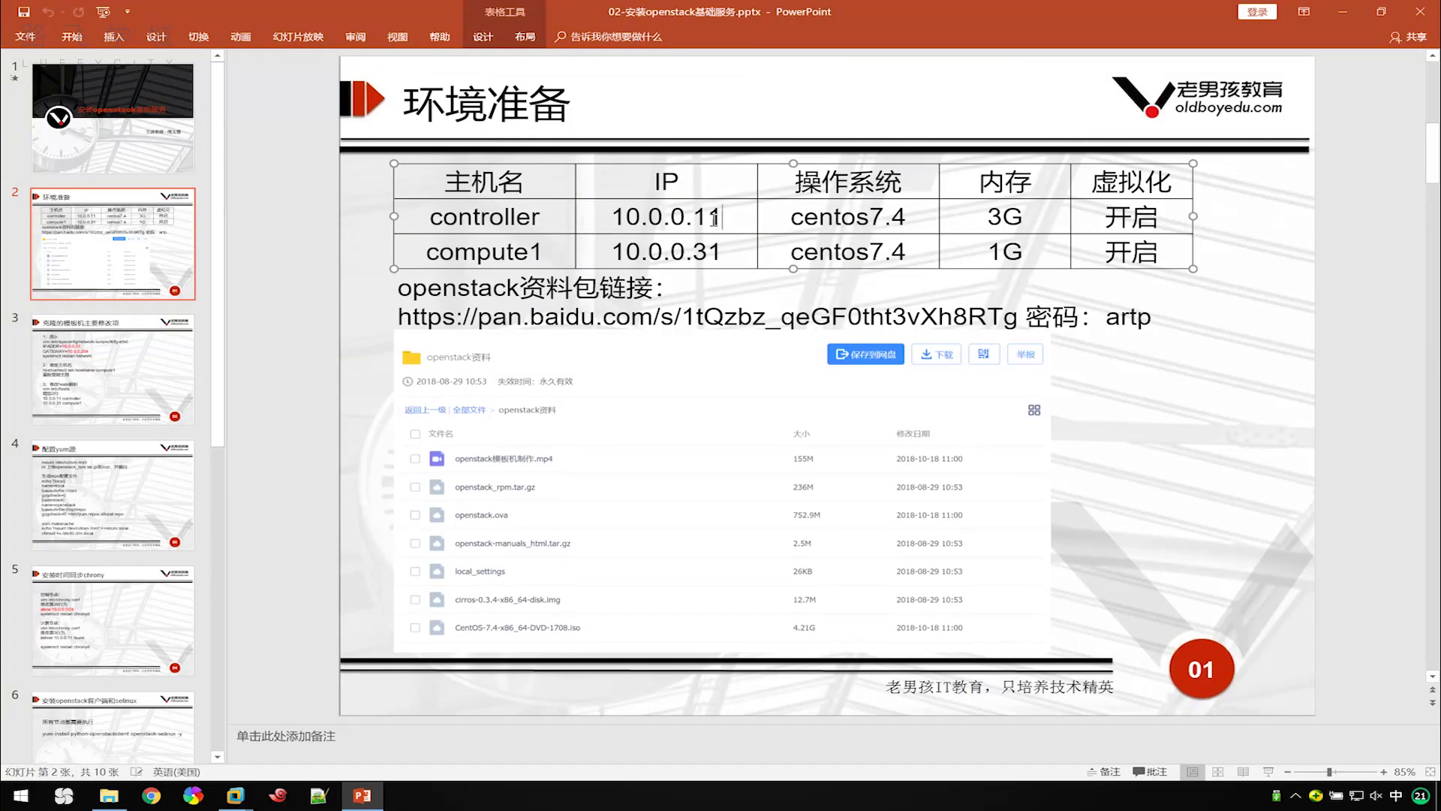
pyautogui.doubleClick(714, 218)
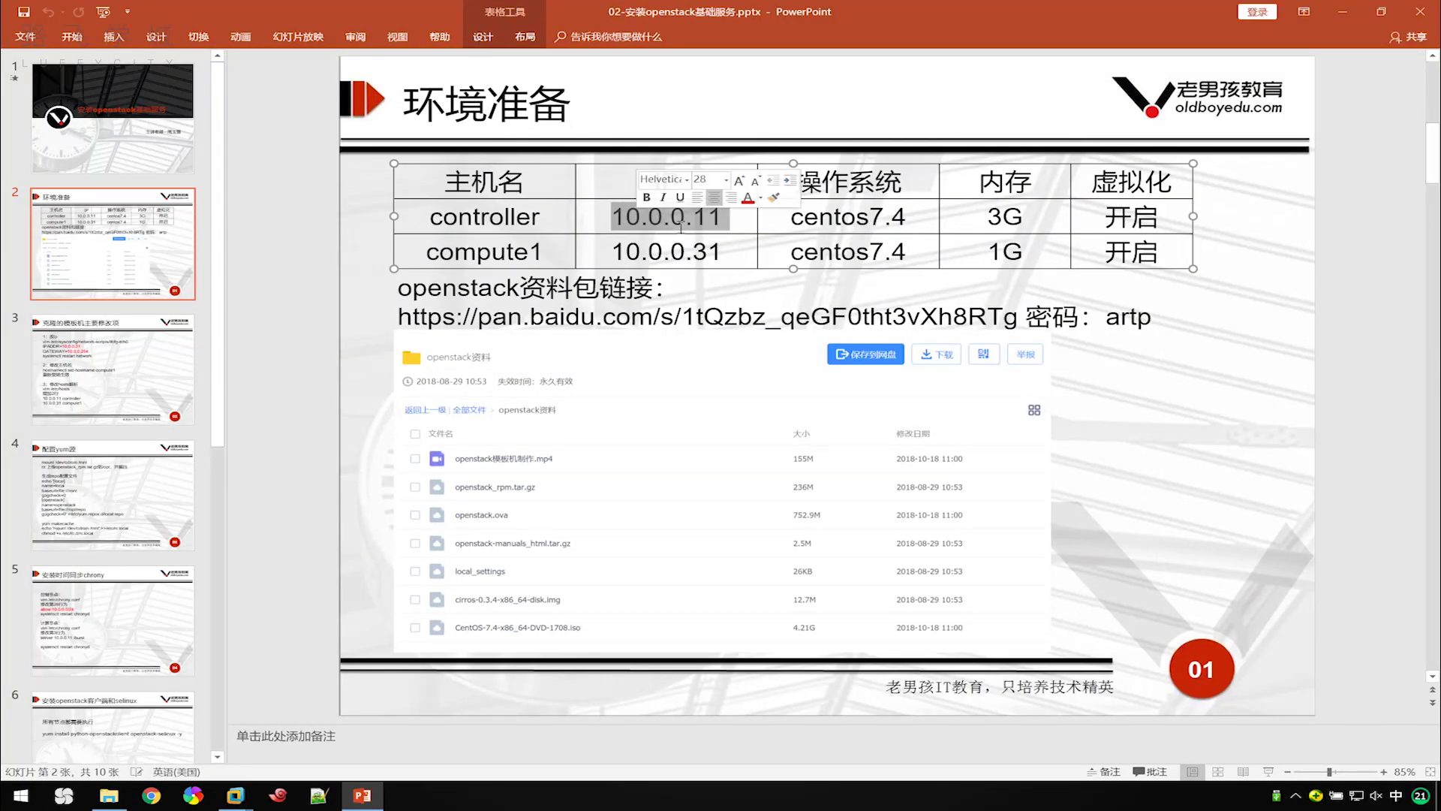
pyautogui.click(280, 797)
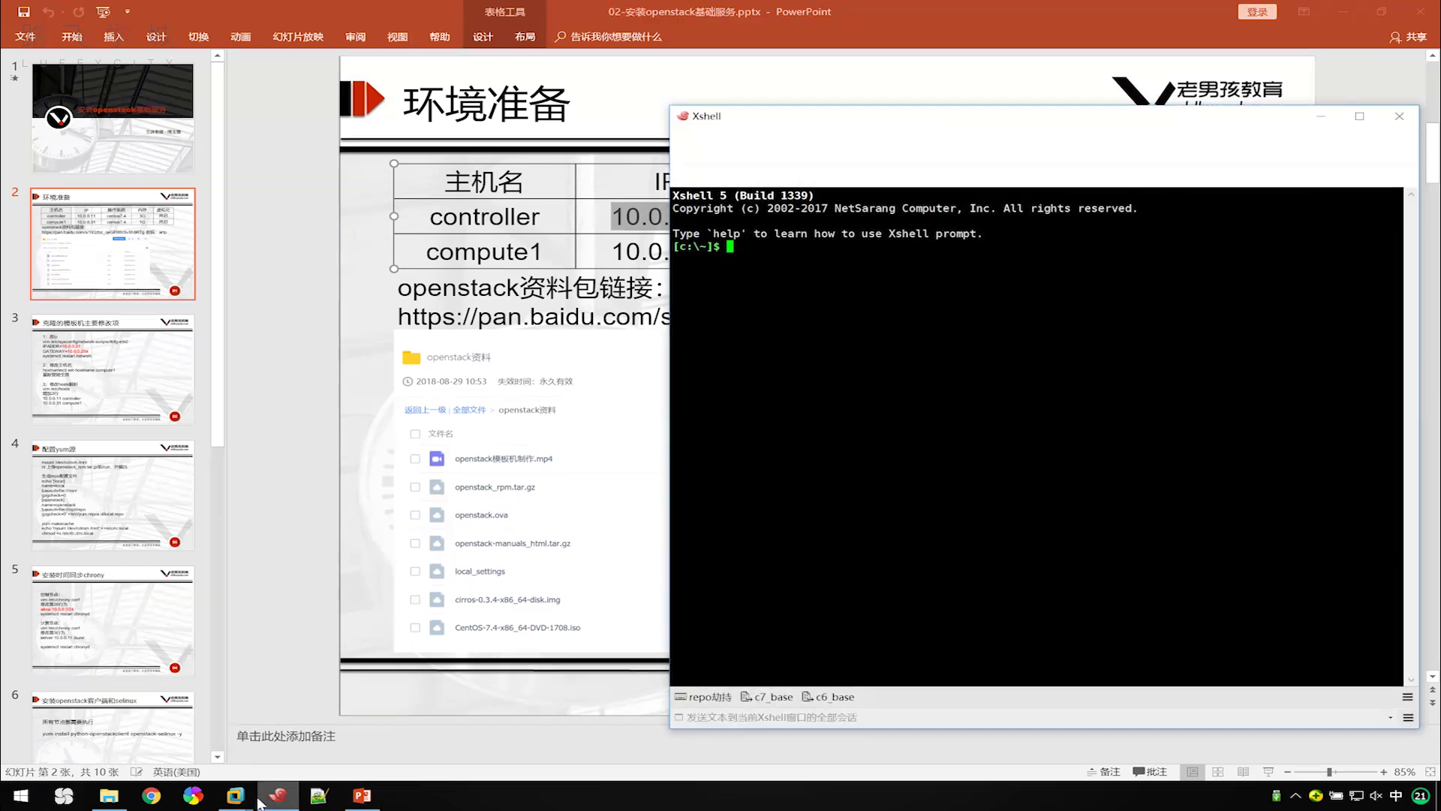
pyautogui.moveTo(244, 791)
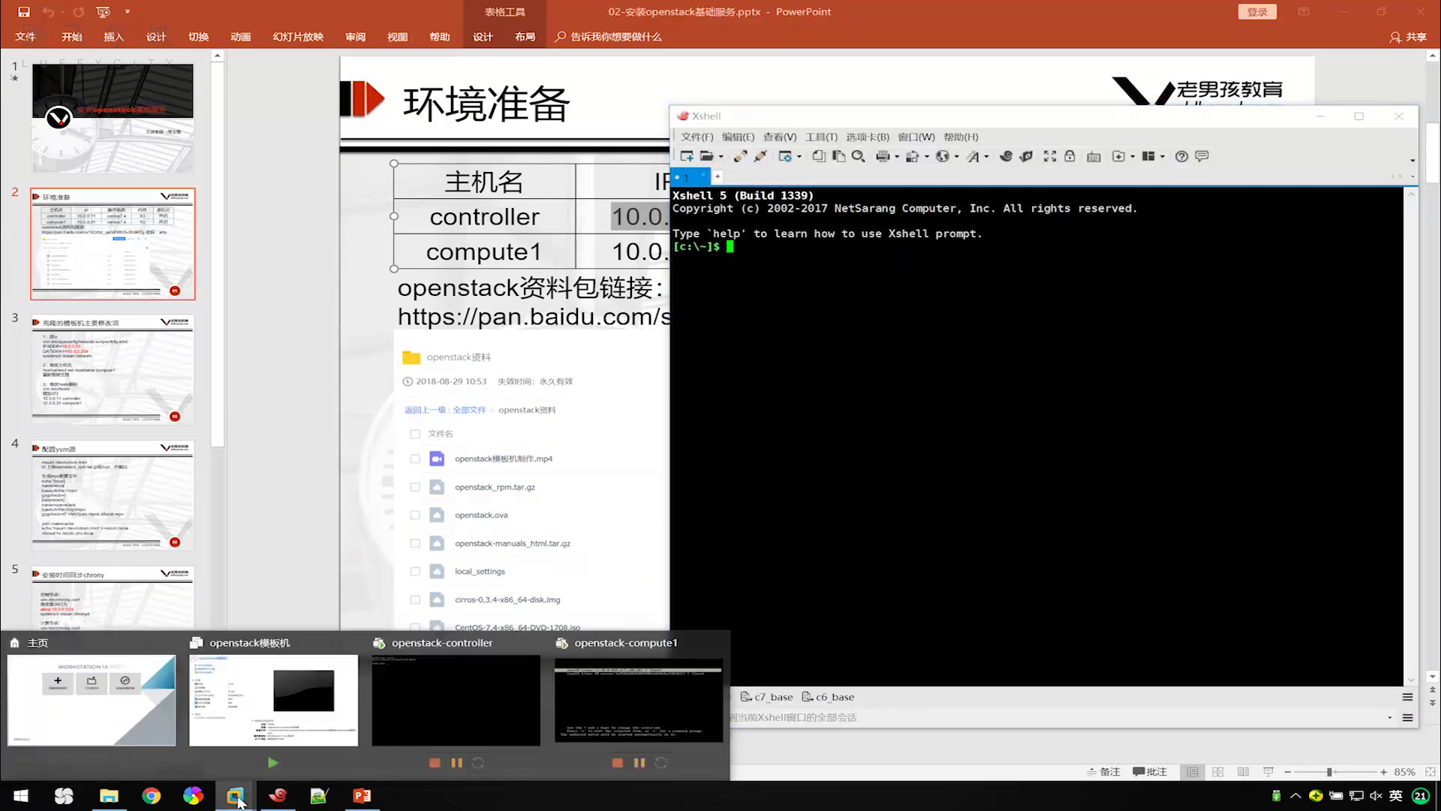
pyautogui.click(456, 700)
pyautogui.click(1126, 387)
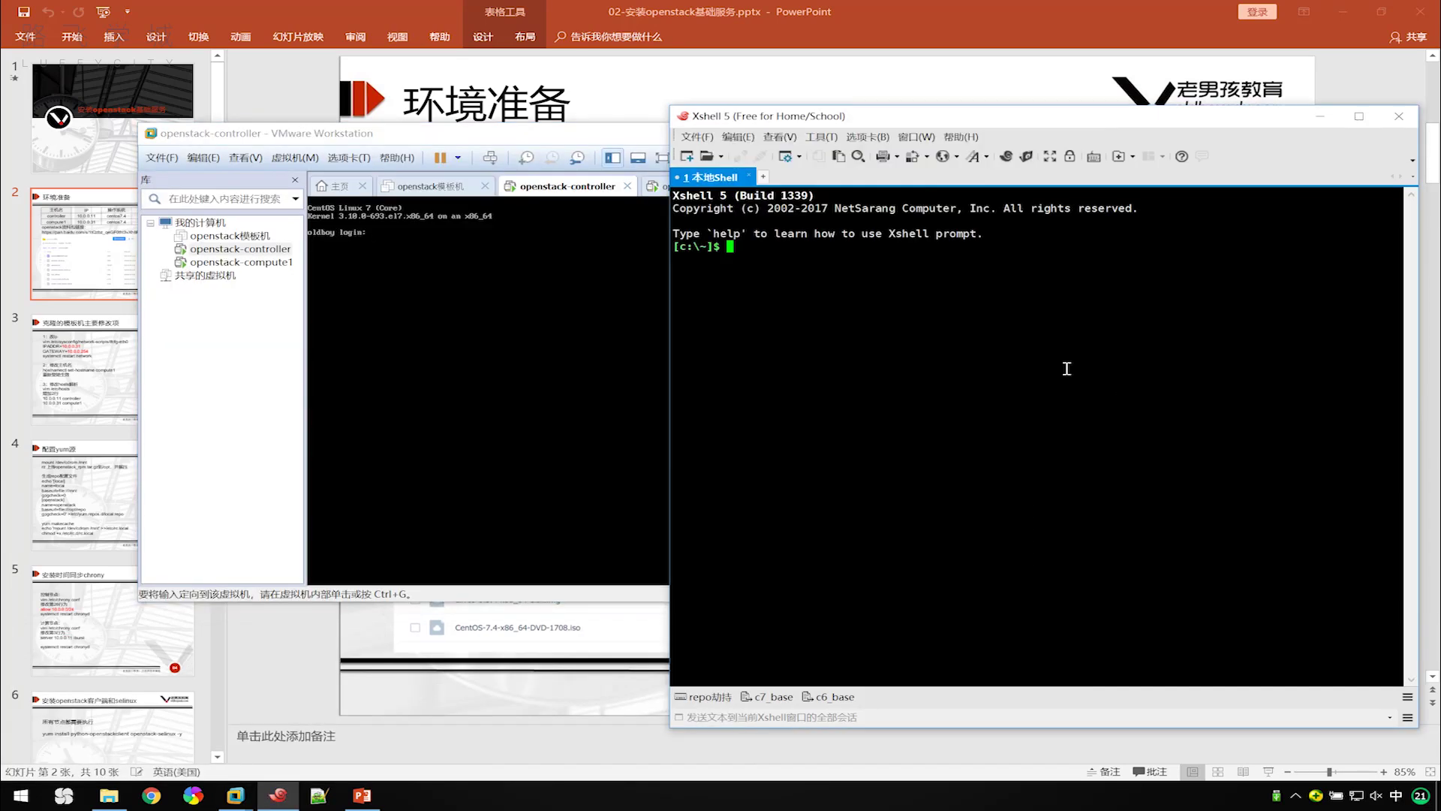
pyautogui.write('ssh')
pyautogui.press('shift')
pyautogui.write('root@10.0.0.11')
pyautogui.press('Return')
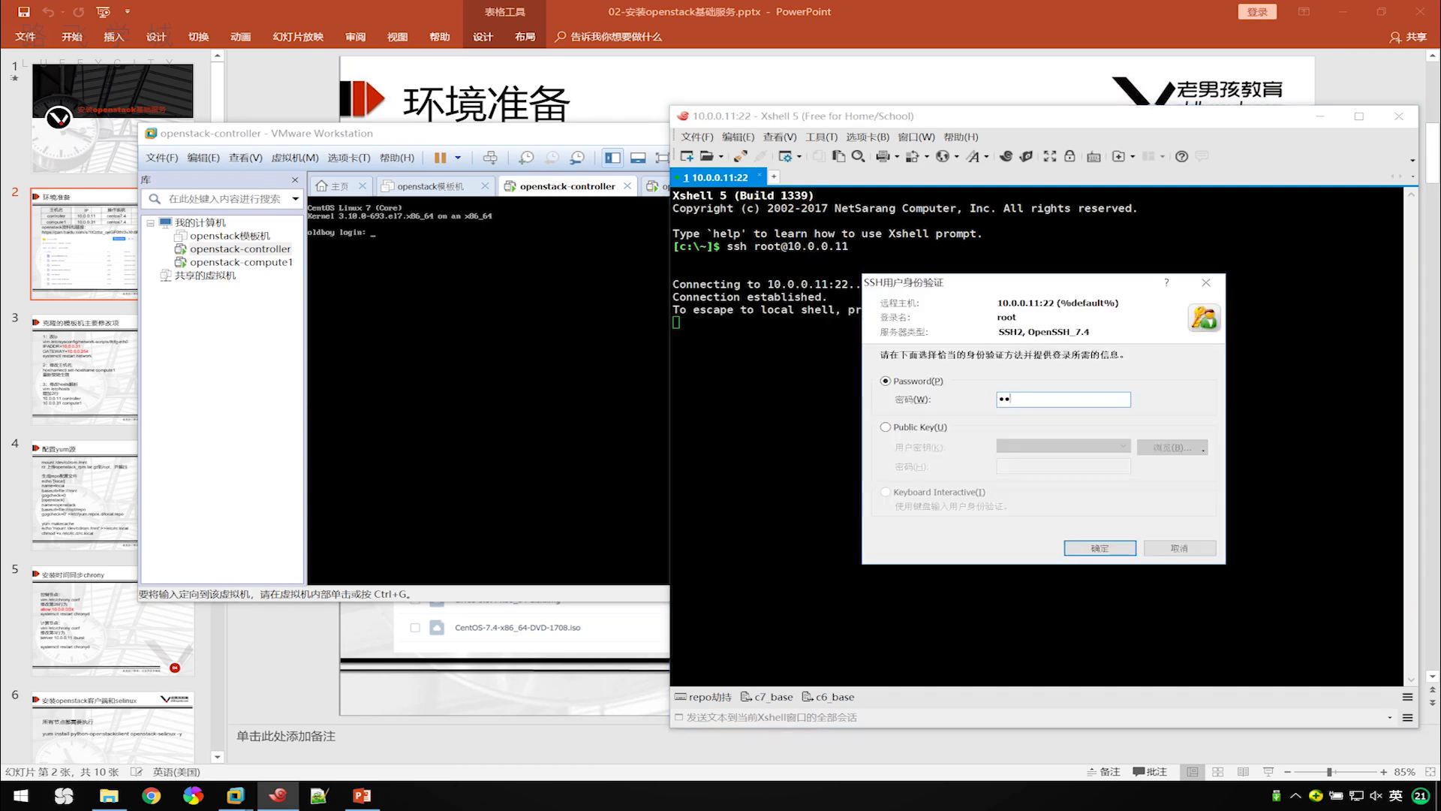
pyautogui.press('Return')
pyautogui.press('Return')
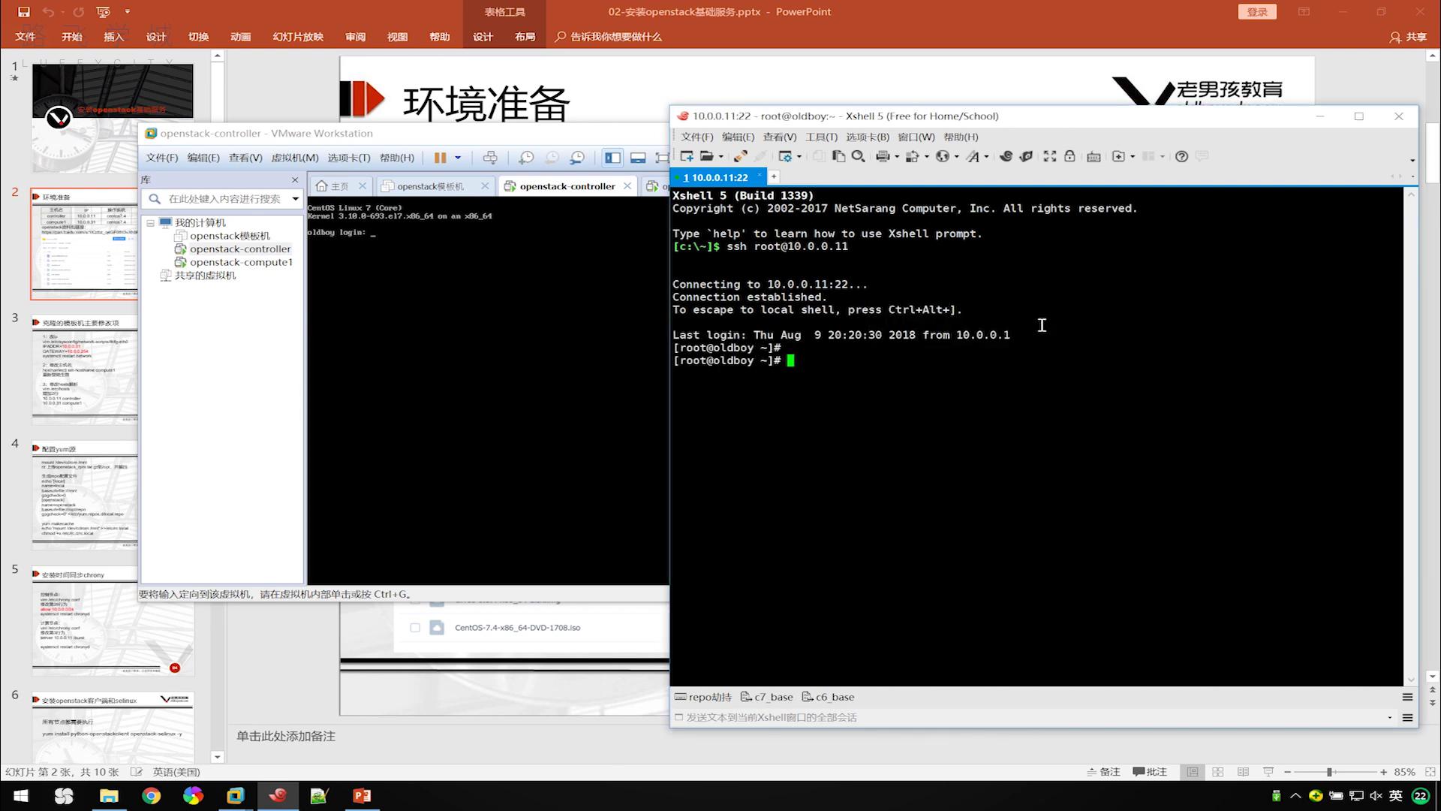
# Log into the openstack-compute1 console as root and list its network addresses.
pyautogui.click(583, 136)
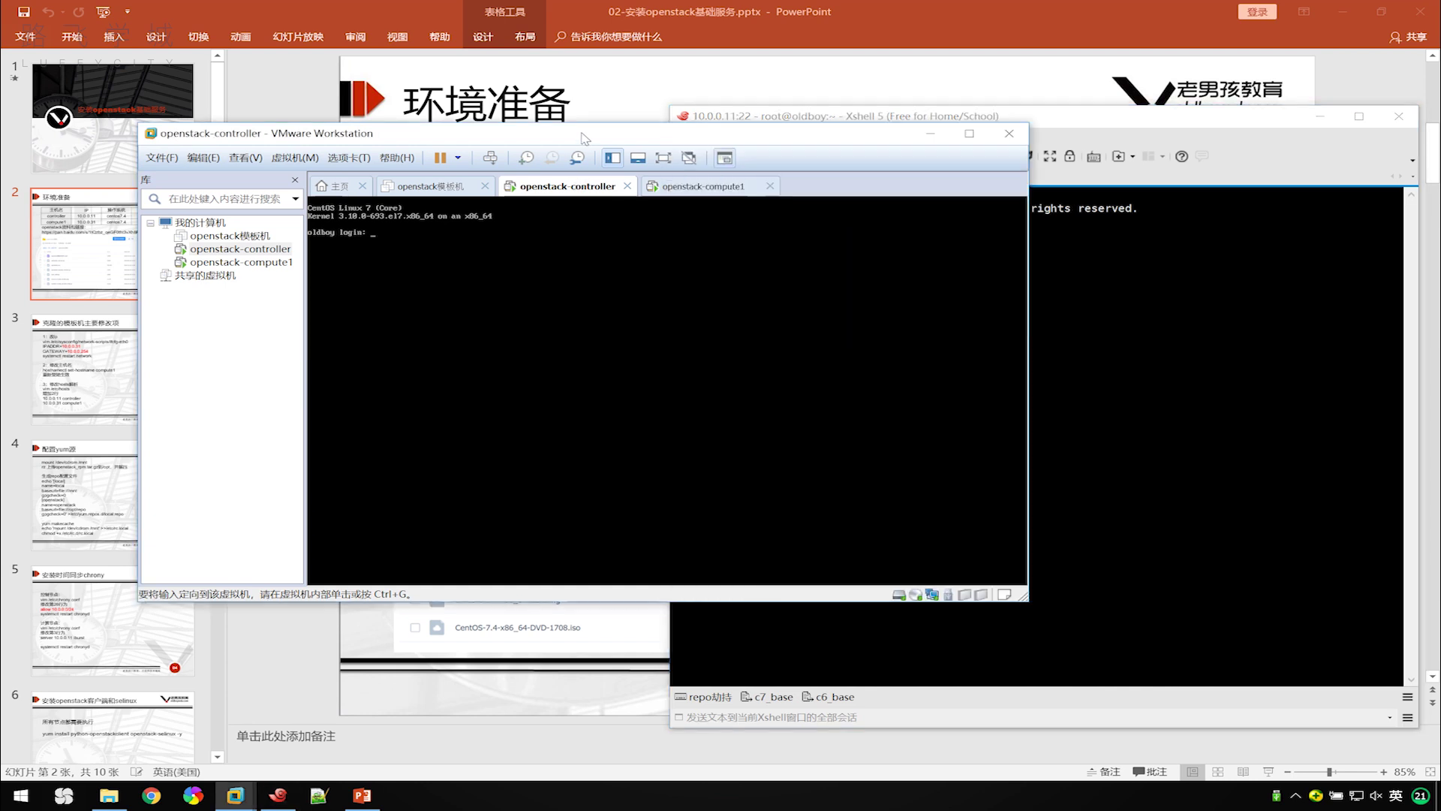
pyautogui.click(702, 189)
pyautogui.hotkey('ctrl', 'g')
pyautogui.write('root')
pyautogui.press('Return')
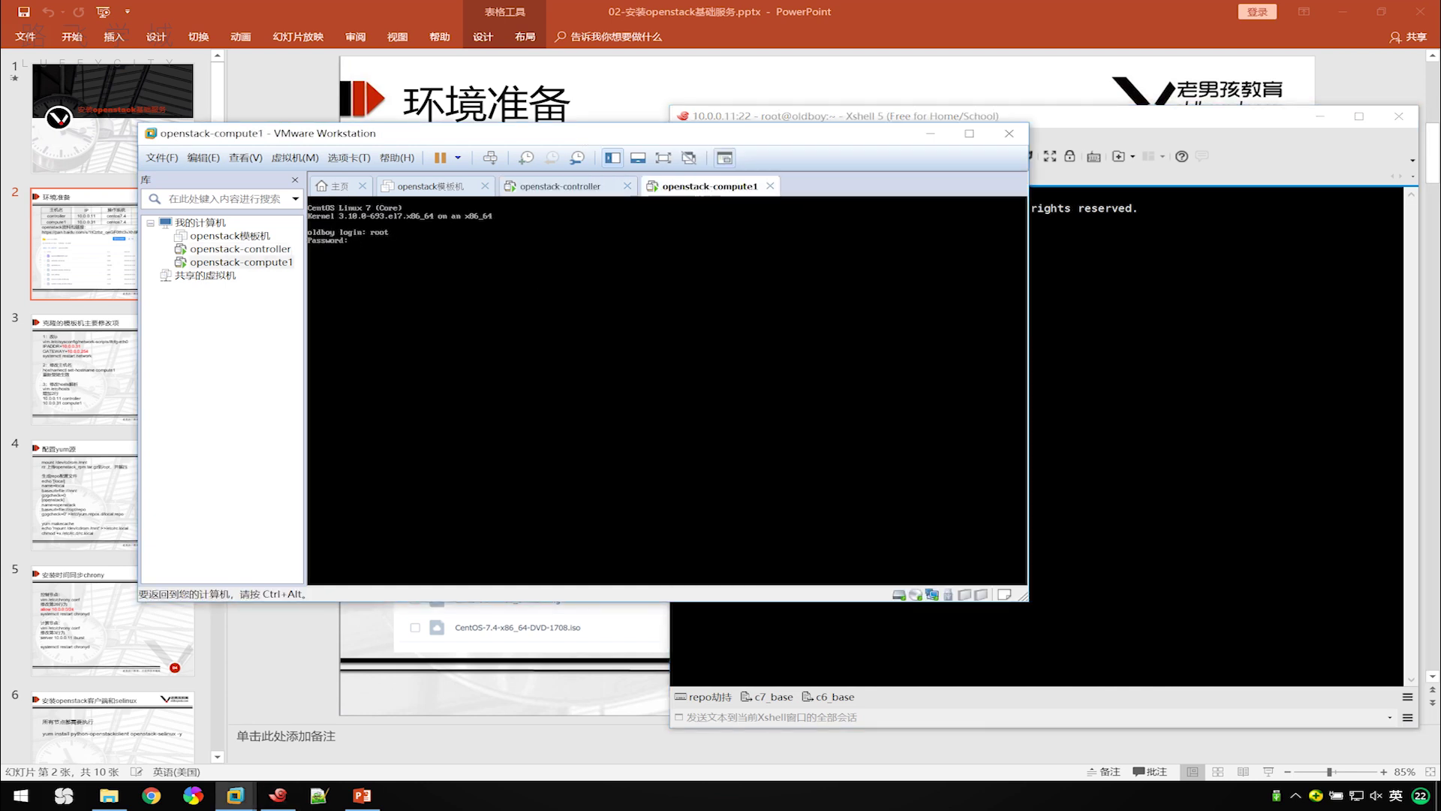
pyautogui.press('Return')
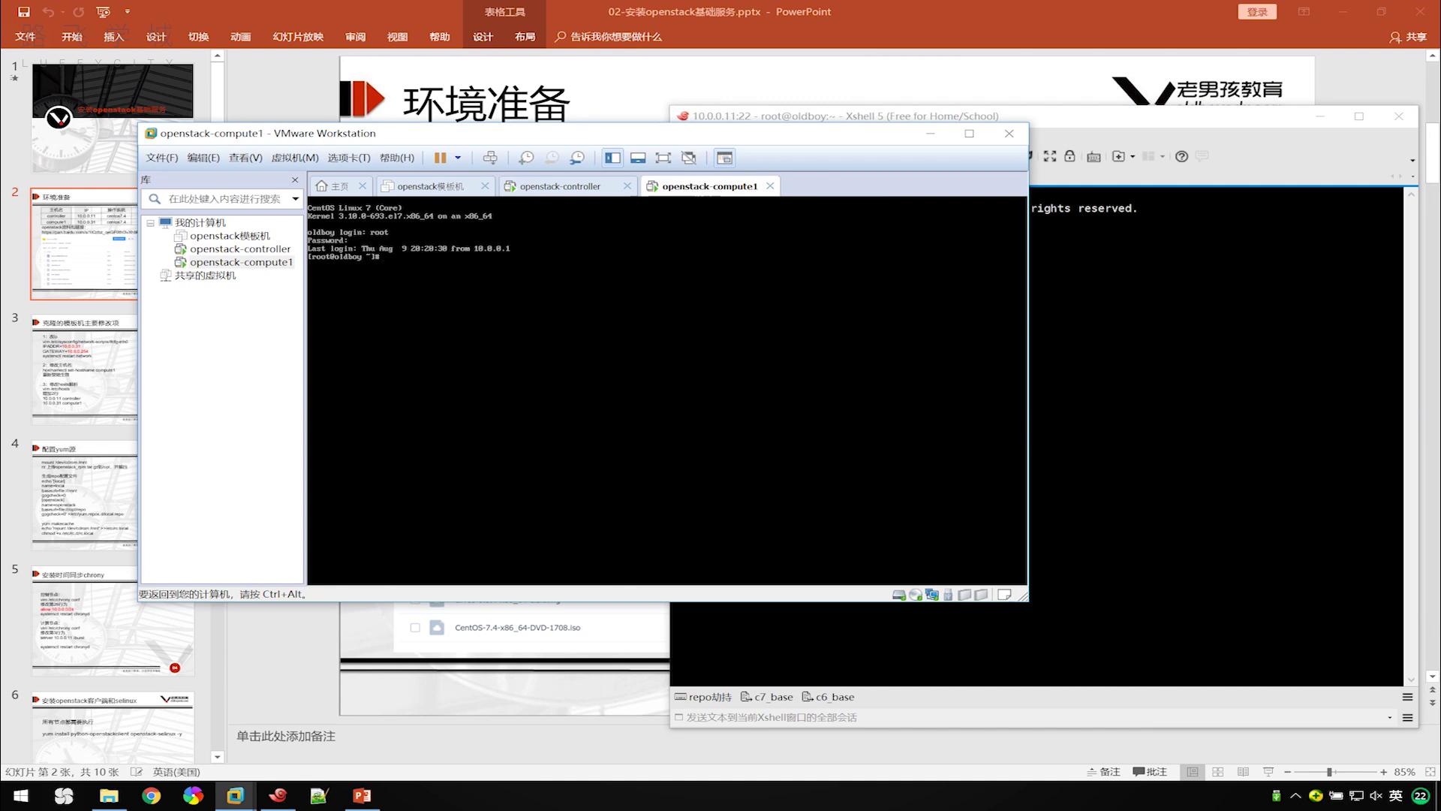
pyautogui.press('Return')
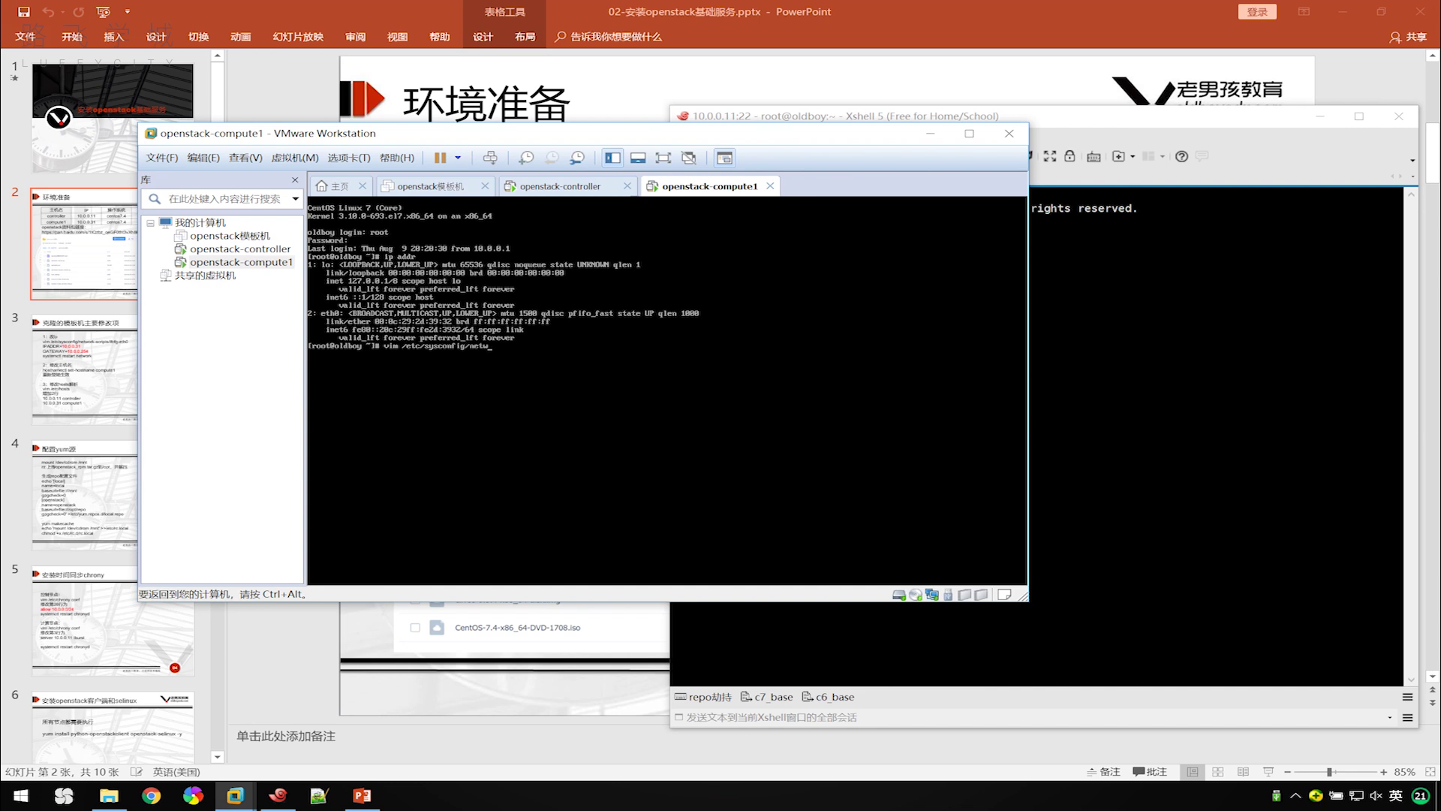
# Edit ifcfg-eth0 in vim to set IPADDR=10.0.0.31 and save it.
pyautogui.press('Tab')
pyautogui.write('if')
pyautogui.press('Return')
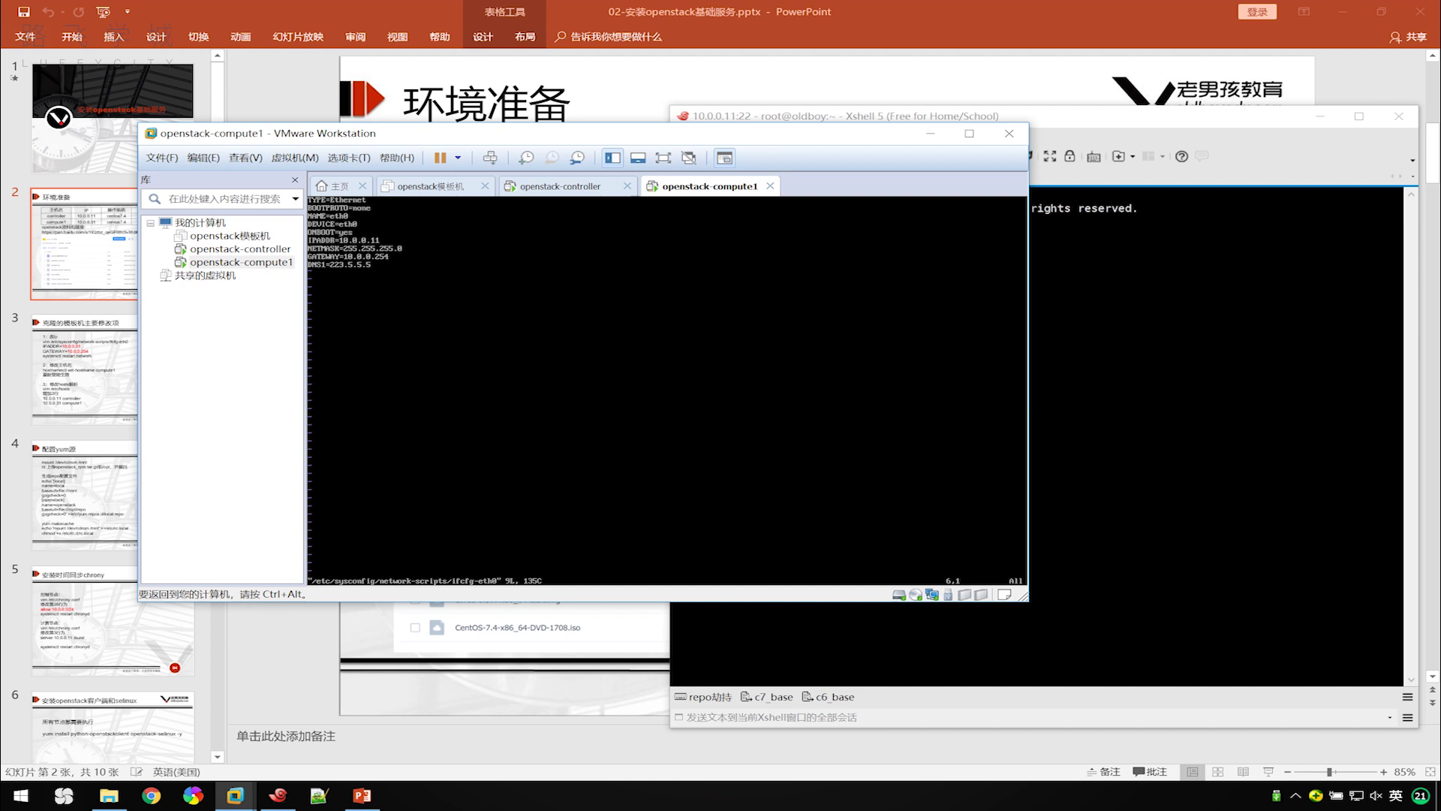
pyautogui.hotkey('shift', 'a')
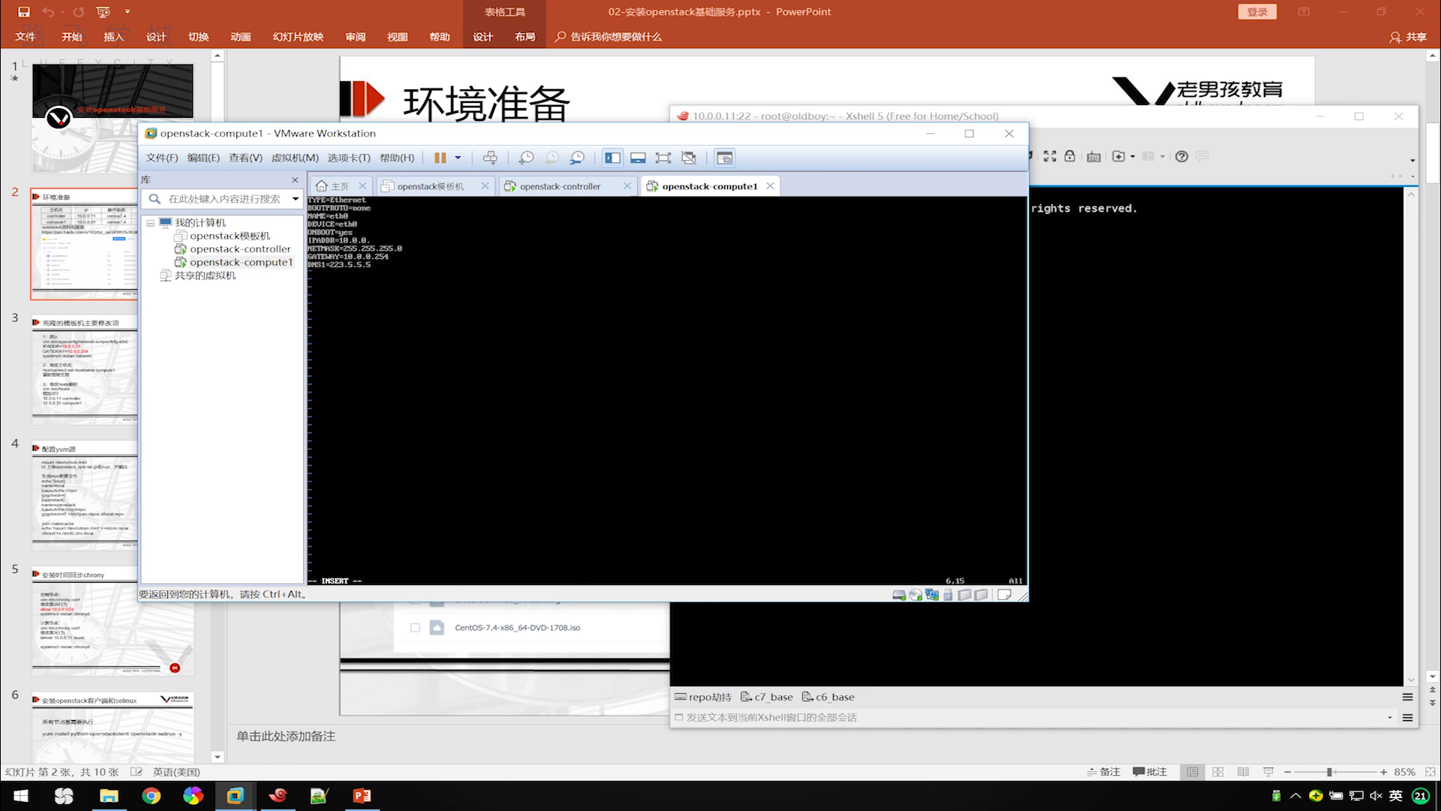
pyautogui.press('Escape')
pyautogui.press('Return')
pyautogui.press('Return')
pyautogui.press('Return')
# Restart networking with systemctl restart network to apply the new address.
pyautogui.write('systemctl restart network')
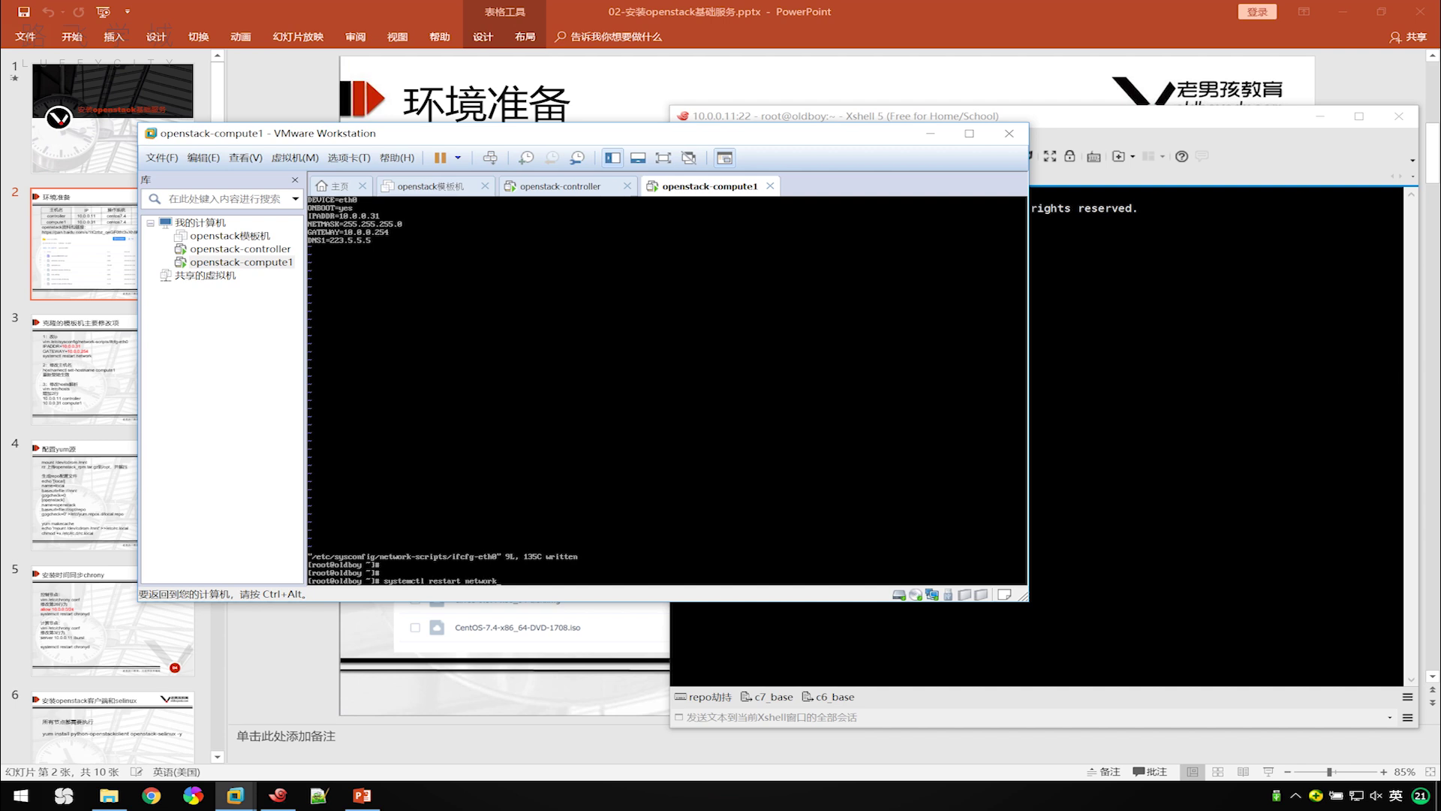
pyautogui.press('Return')
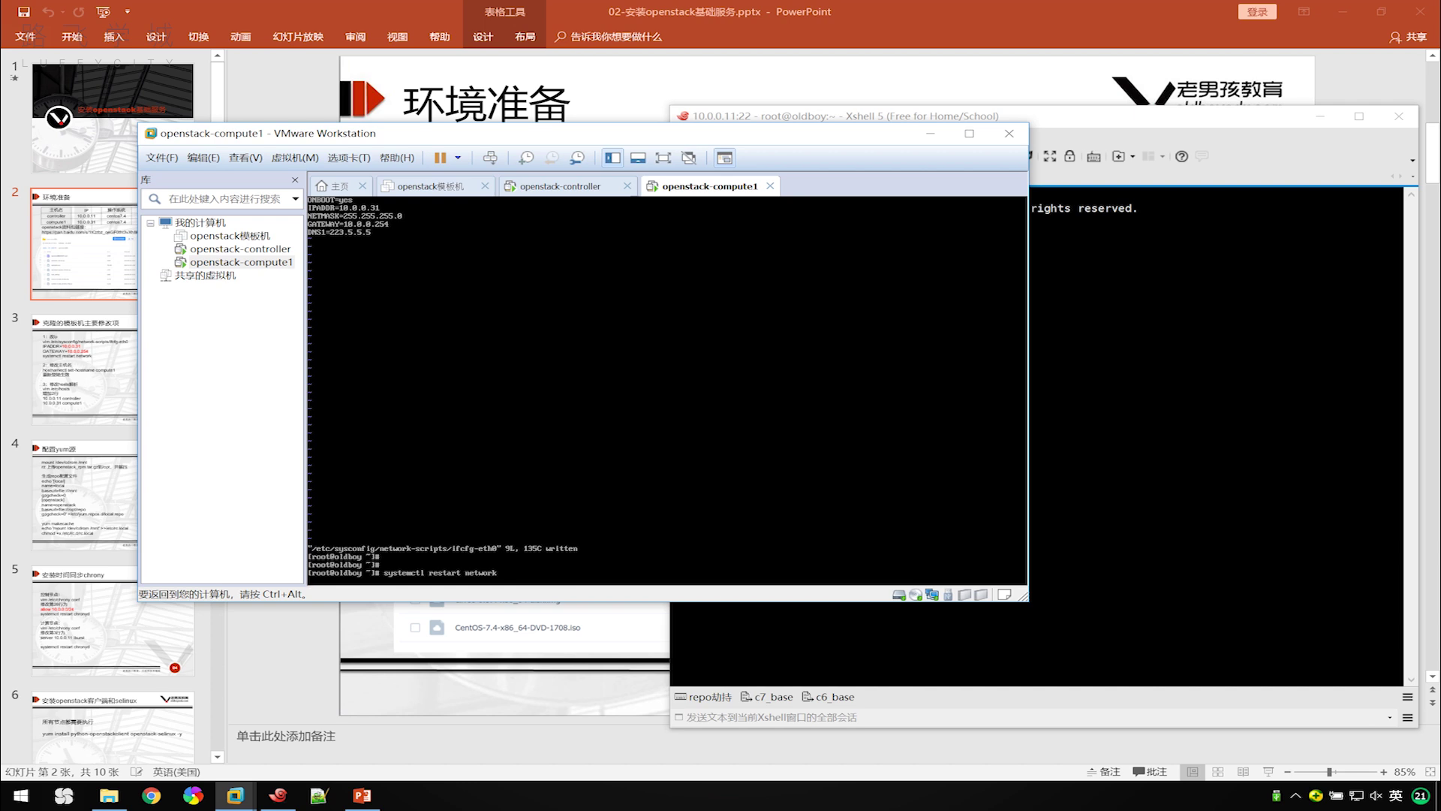
pyautogui.hotkey('ctrl', 'alt')
pyautogui.click(1129, 314)
# In a new Xshell tab, log in as root to 10.0.0.31 over SSH, then return to the 10.0.0.11 tab.
pyautogui.click(776, 182)
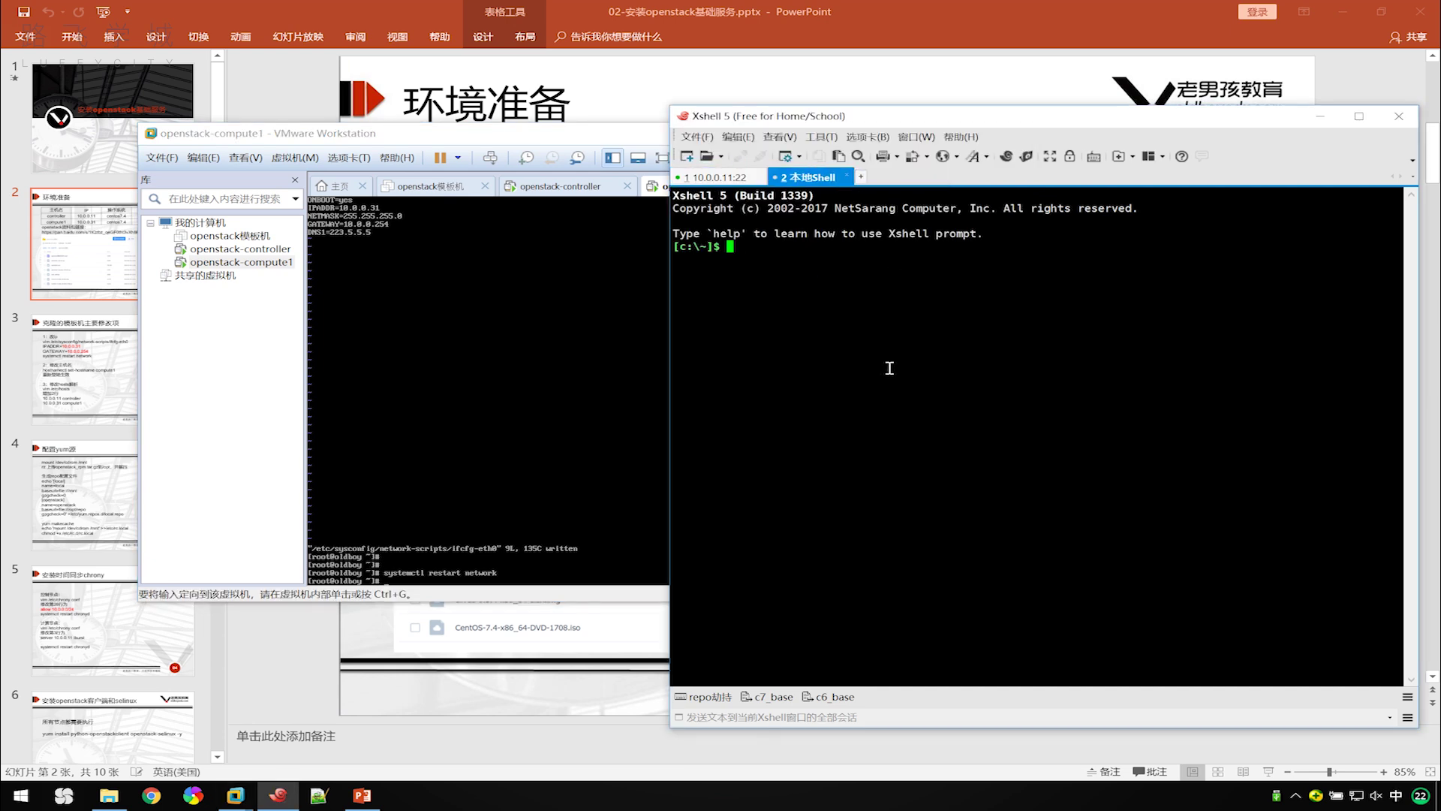
pyautogui.write('ss')
pyautogui.press('shift')
pyautogui.write('h root@10.0.0.31')
pyautogui.press('Return')
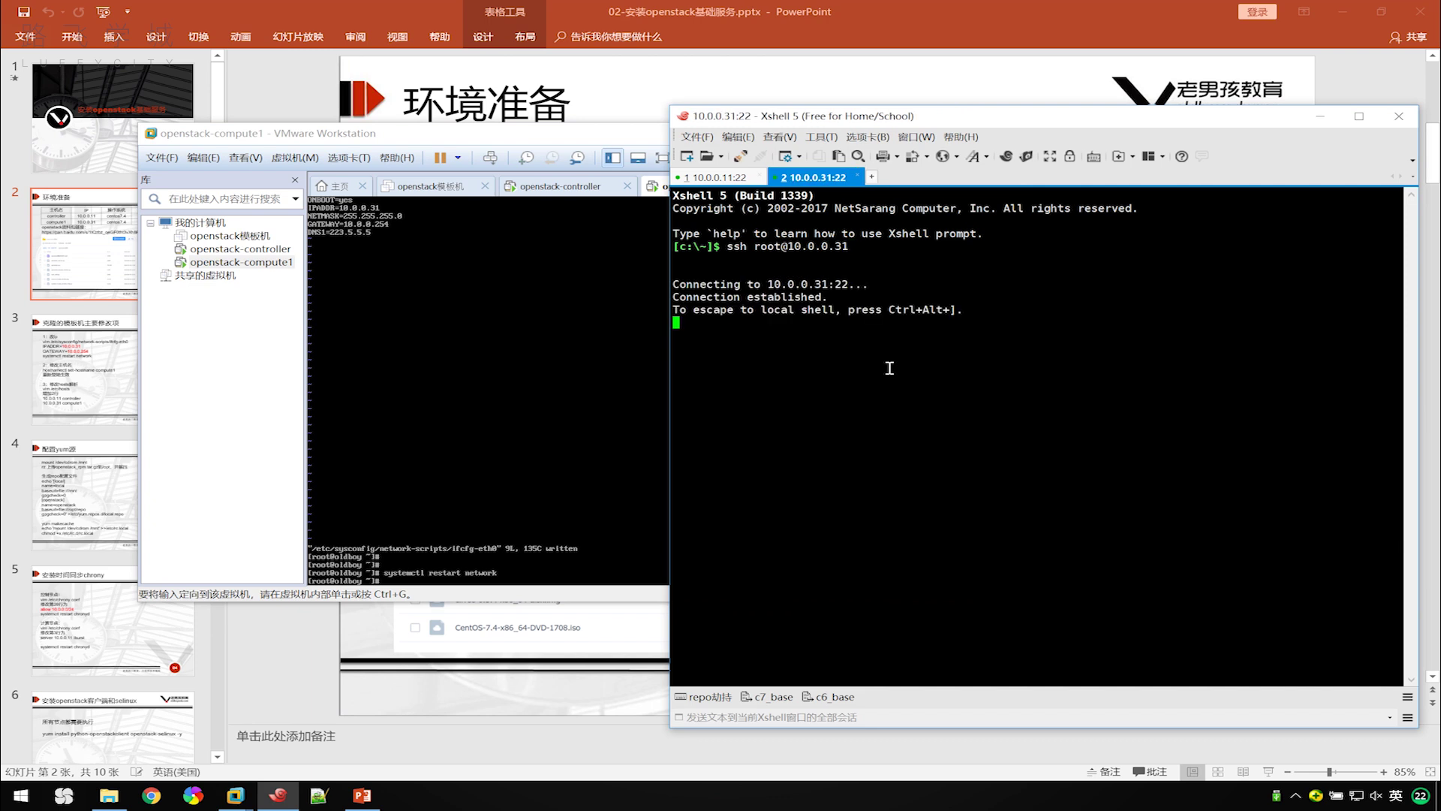
pyautogui.write('123')
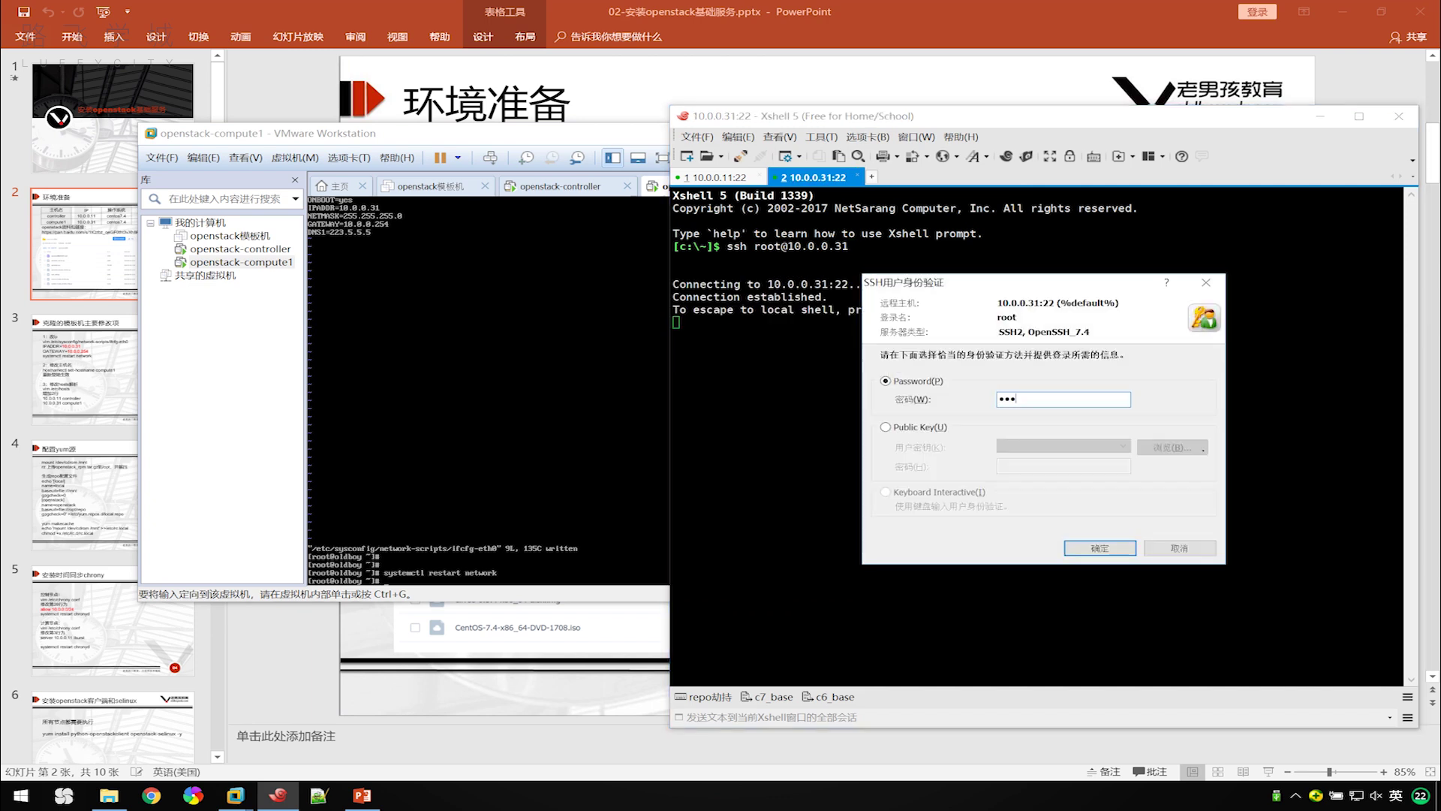
pyautogui.press('Return')
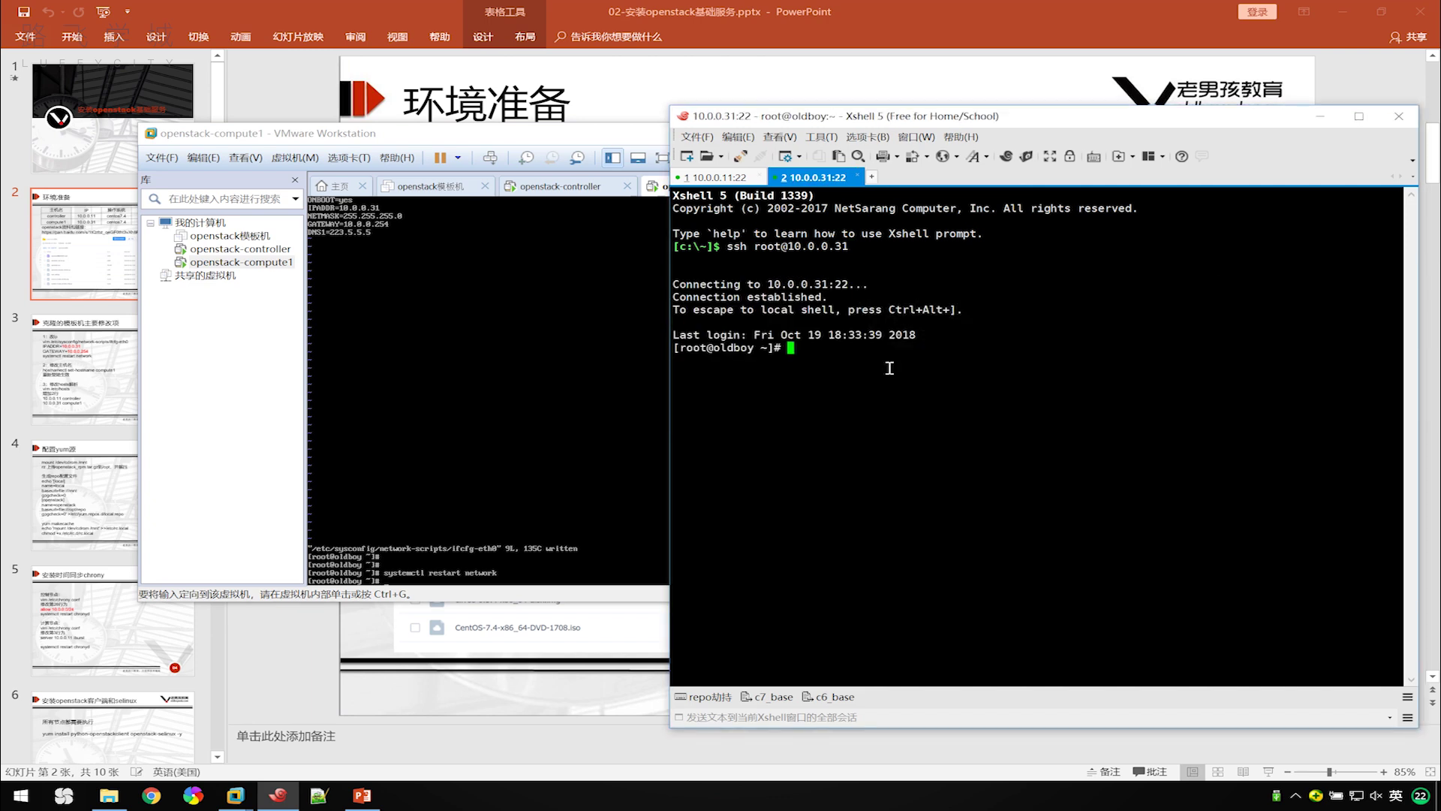
pyautogui.click(726, 180)
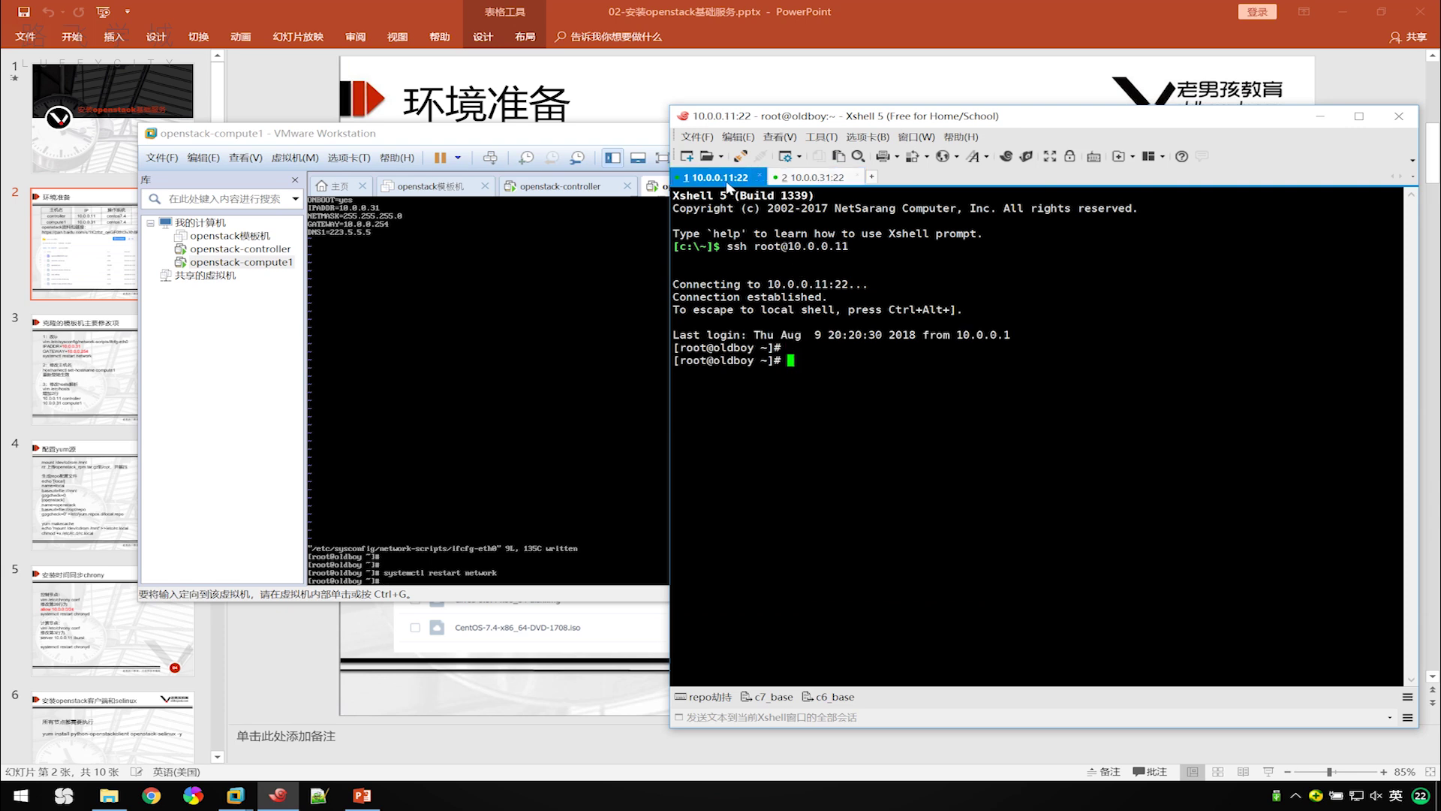
pyautogui.click(596, 129)
# Show slide 3's clone-change list, highlight gateway 10.0.0.254, then bring VMware back.
pyautogui.click(930, 133)
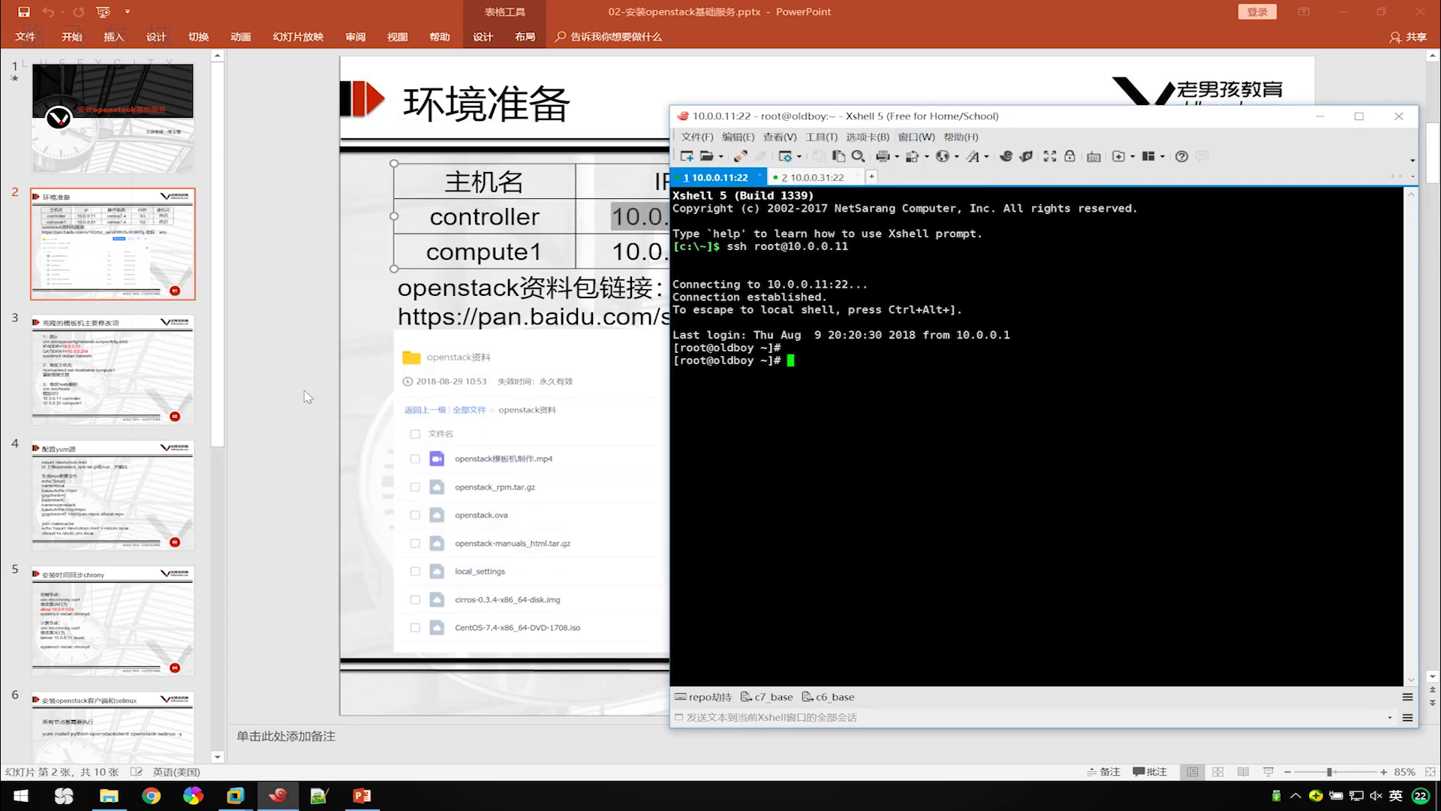
pyautogui.click(91, 367)
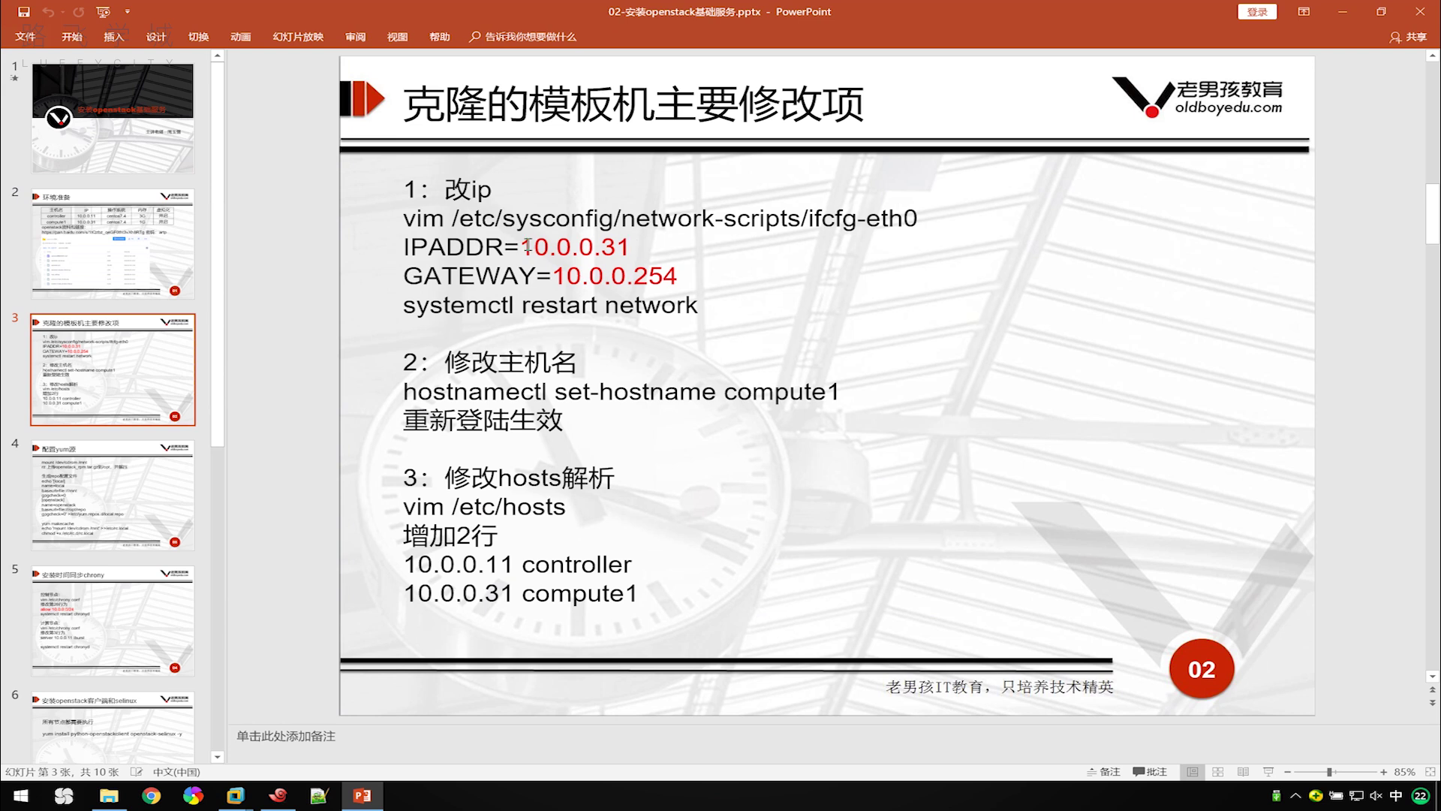
pyautogui.moveTo(556, 276); pyautogui.dragTo(678, 277)
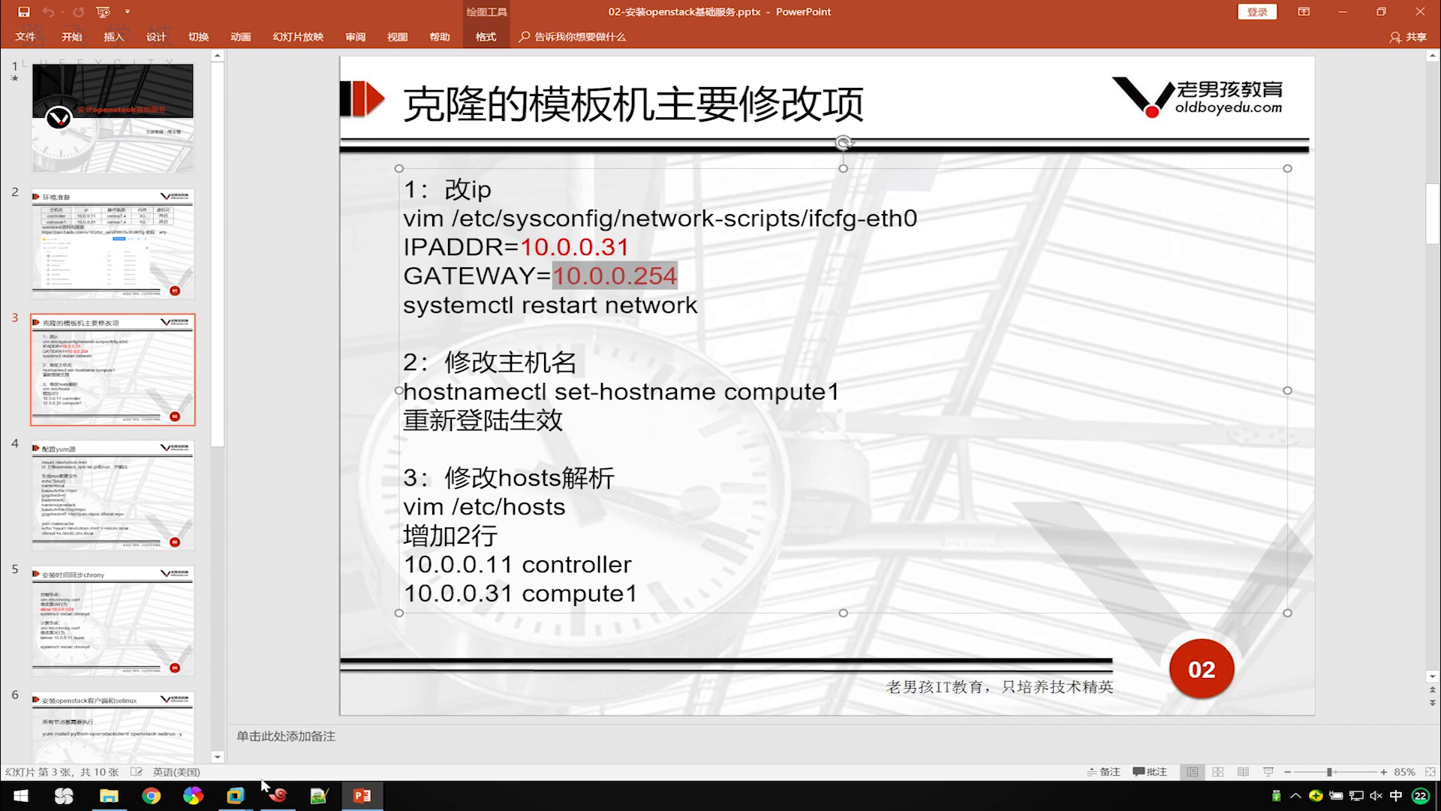
pyautogui.moveTo(235, 794)
pyautogui.click(90, 713)
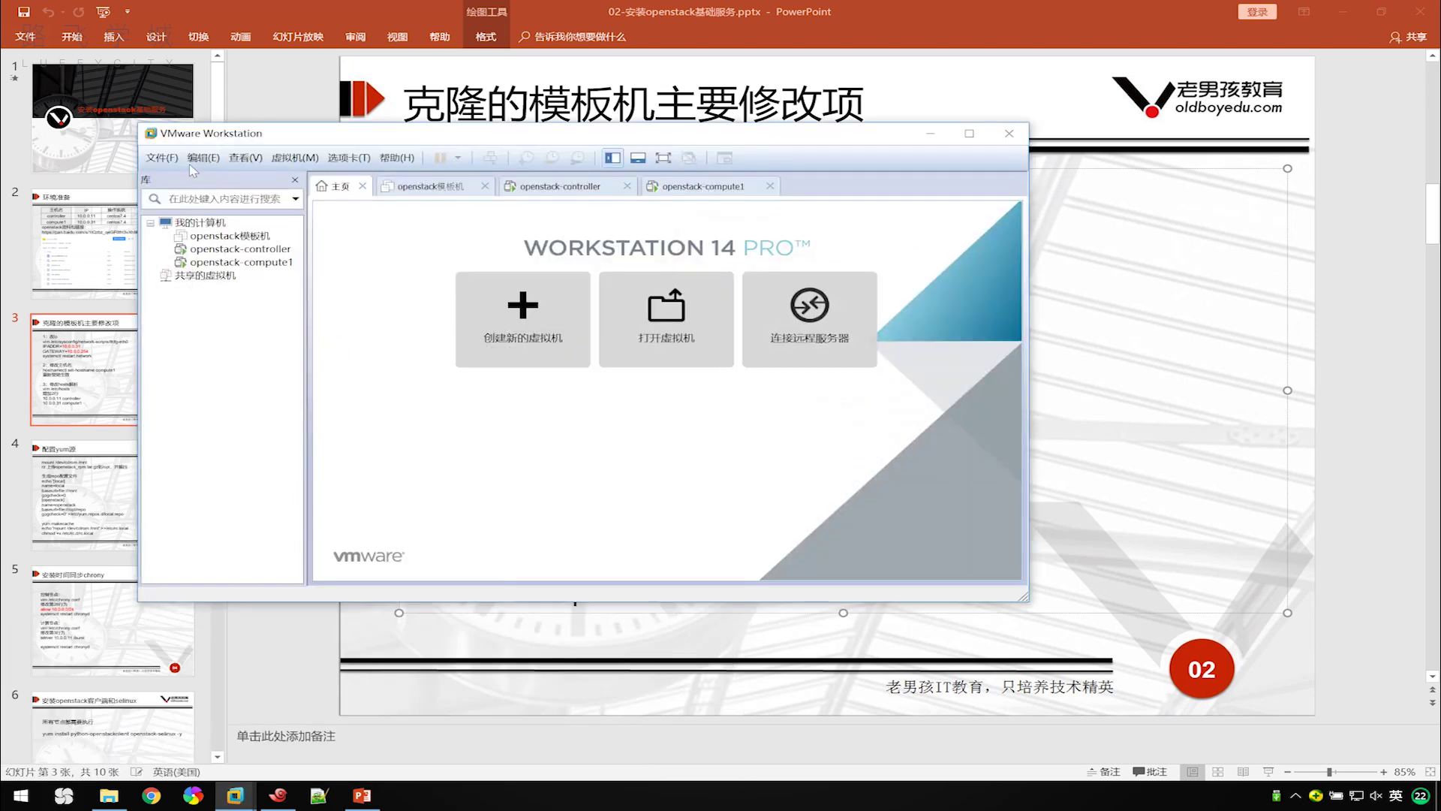
# Check VMnet8's NAT settings in the Virtual Network Editor for gateway 10.0.0.254, then minimize VMware.
pyautogui.click(201, 158)
pyautogui.click(233, 229)
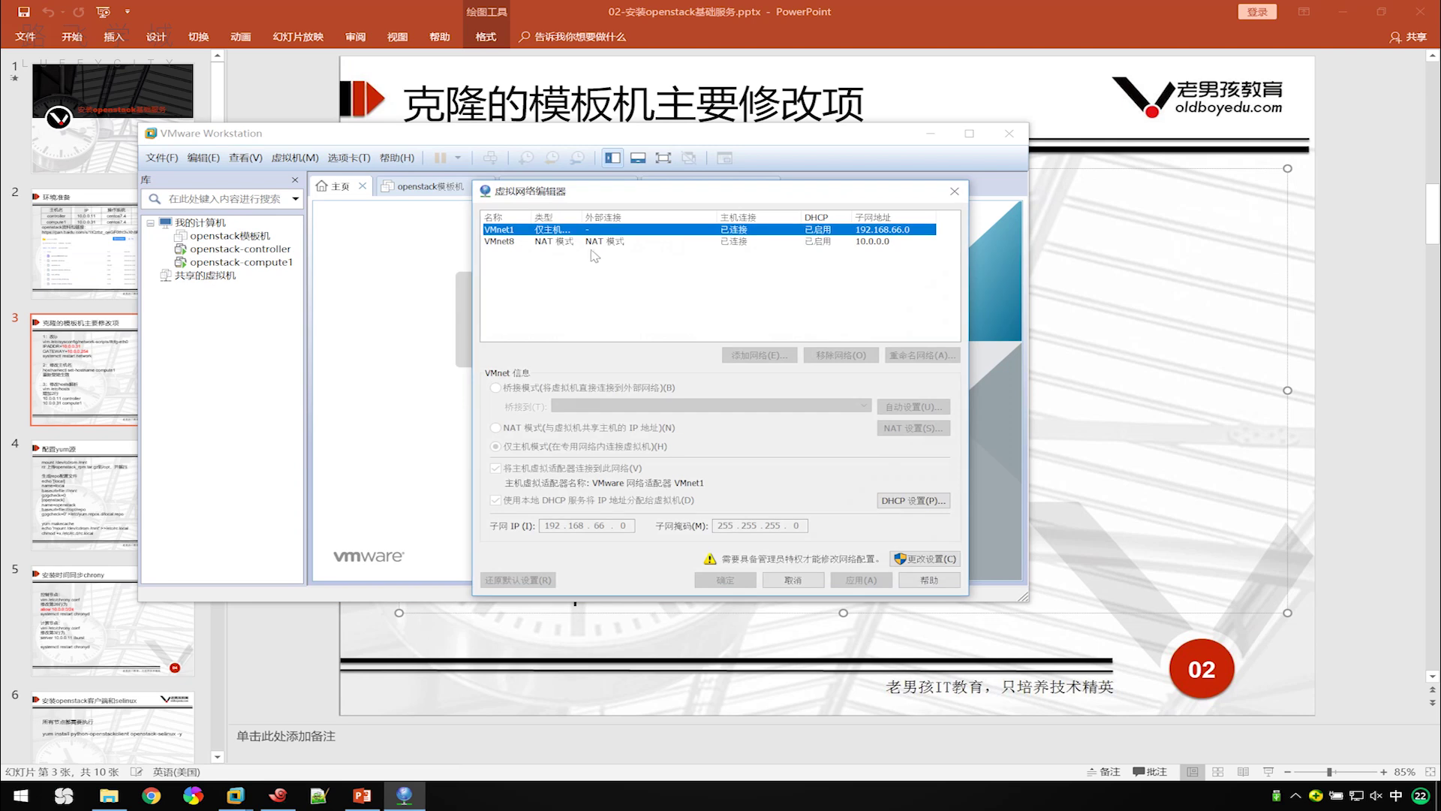
pyautogui.click(595, 241)
pyautogui.click(929, 429)
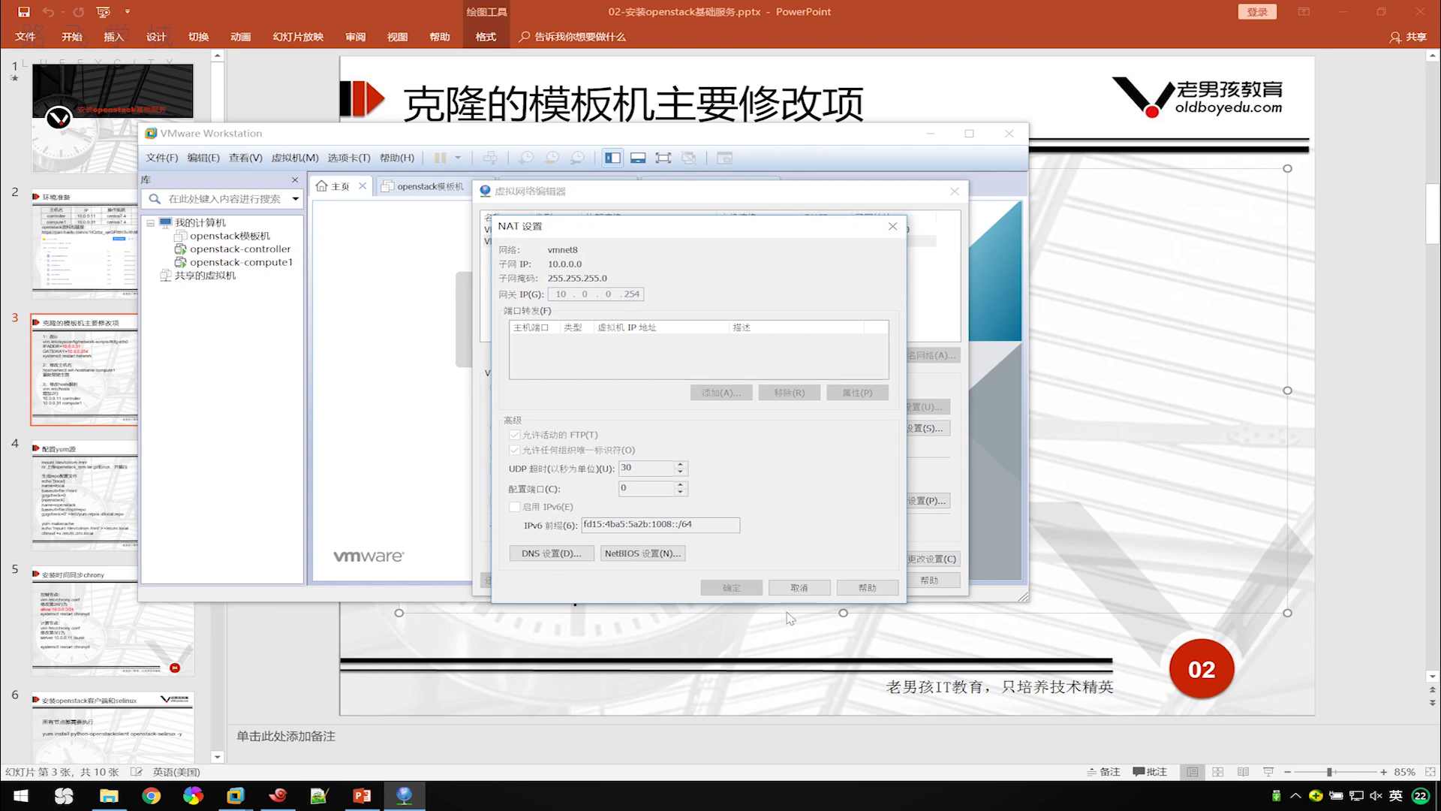
pyautogui.click(800, 589)
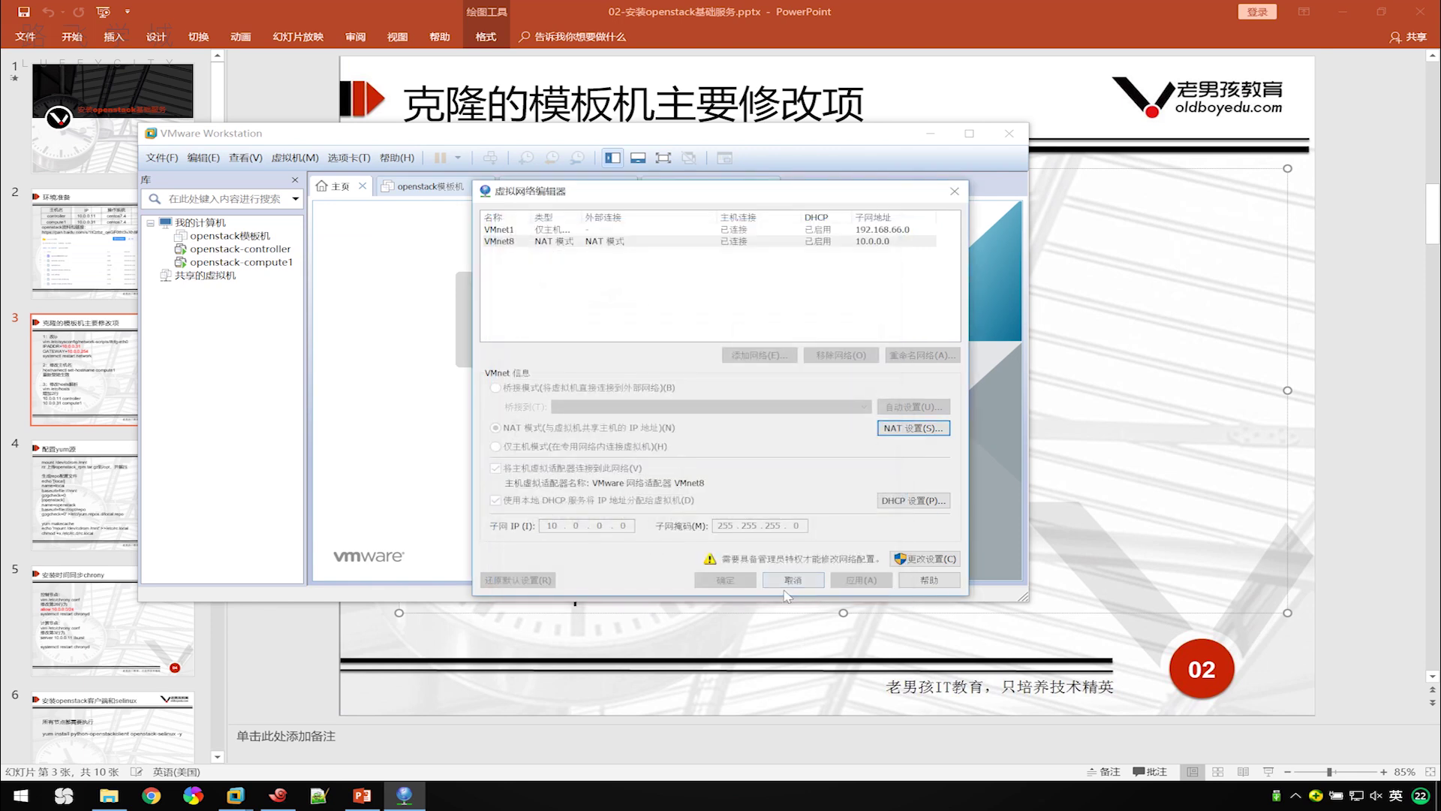
pyautogui.click(792, 586)
pyautogui.click(930, 133)
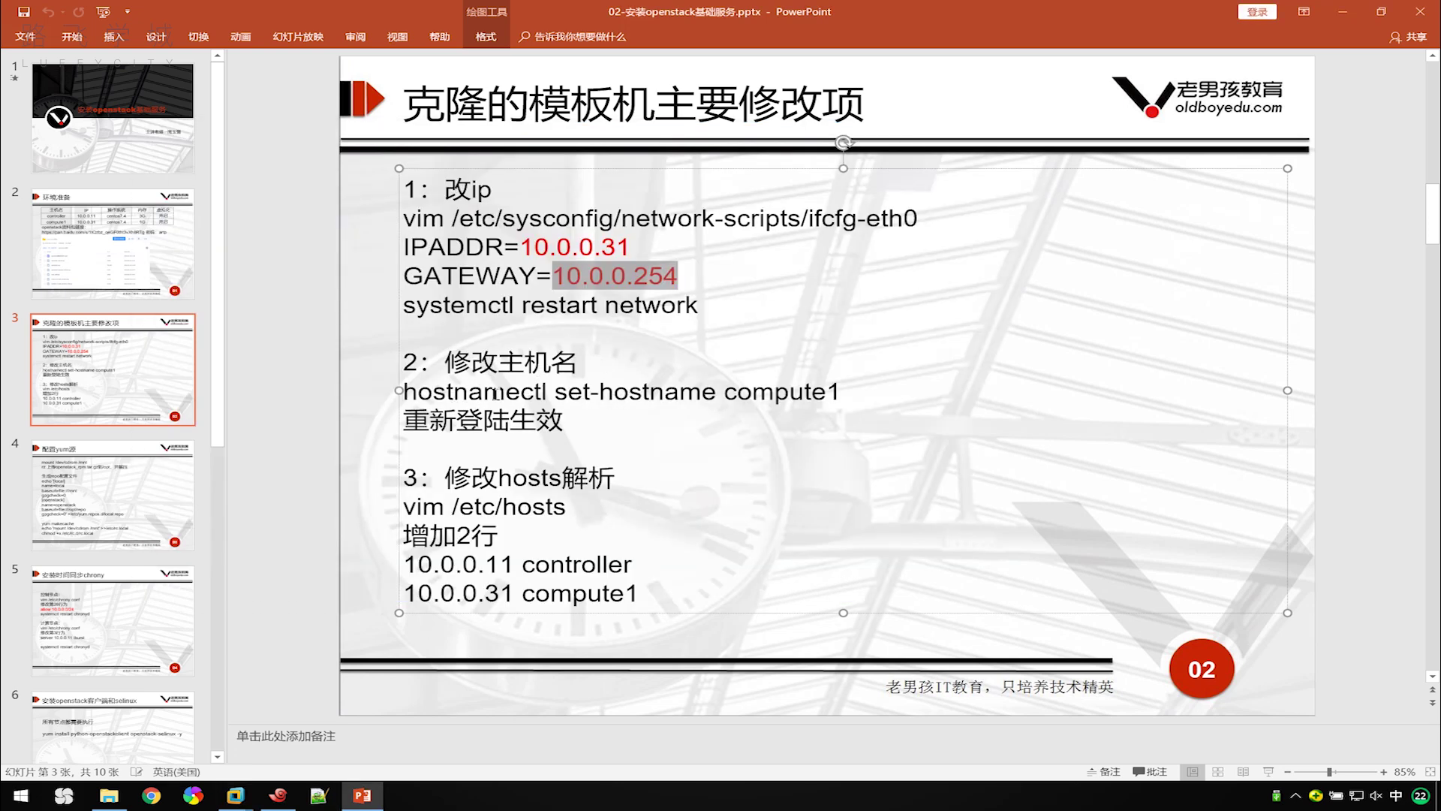
# Rename the 10.0.0.11 host to controller with hostnamectl and log back in.
pyautogui.moveTo(367, 798)
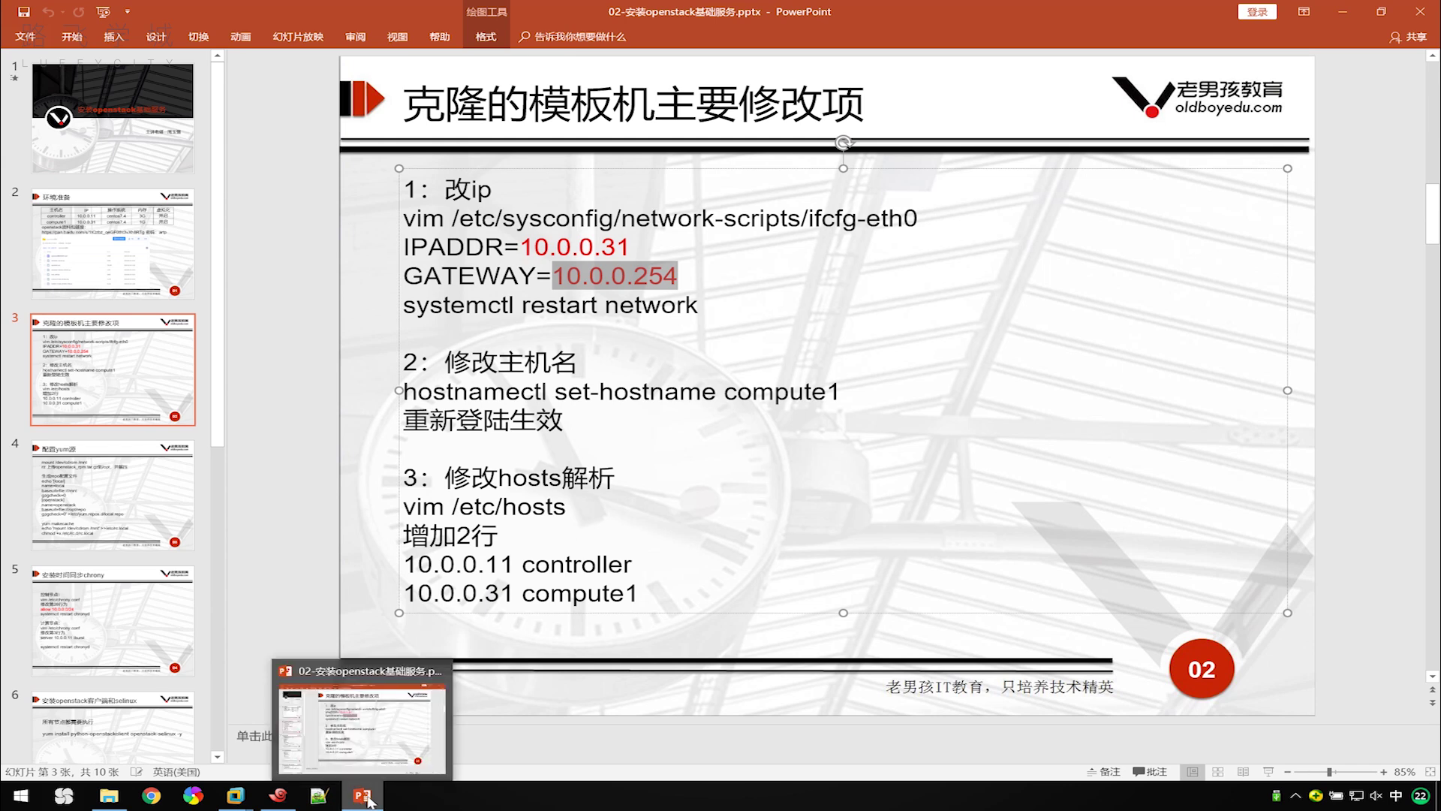
pyautogui.click(278, 795)
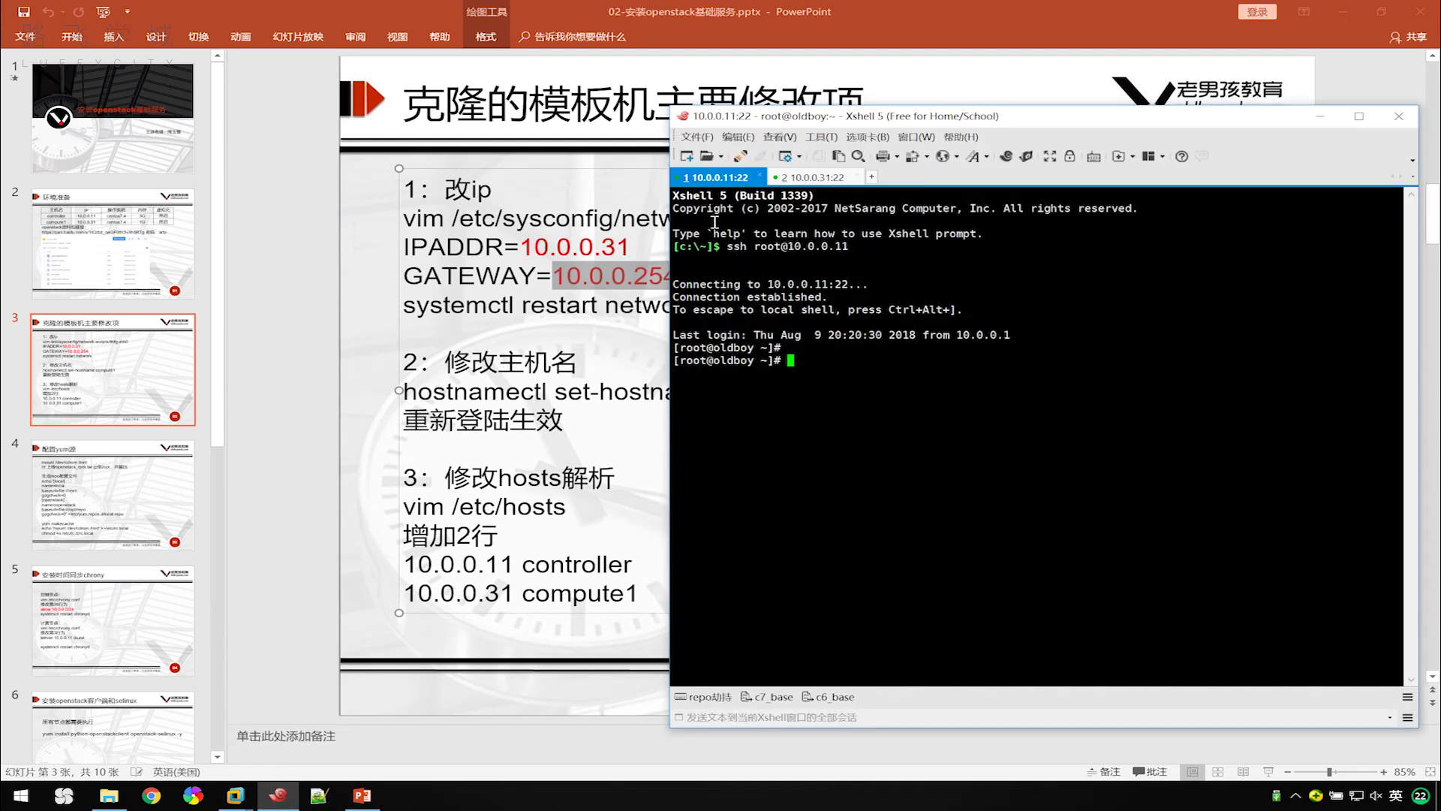
pyautogui.write('hostnamectl set-hostname ')
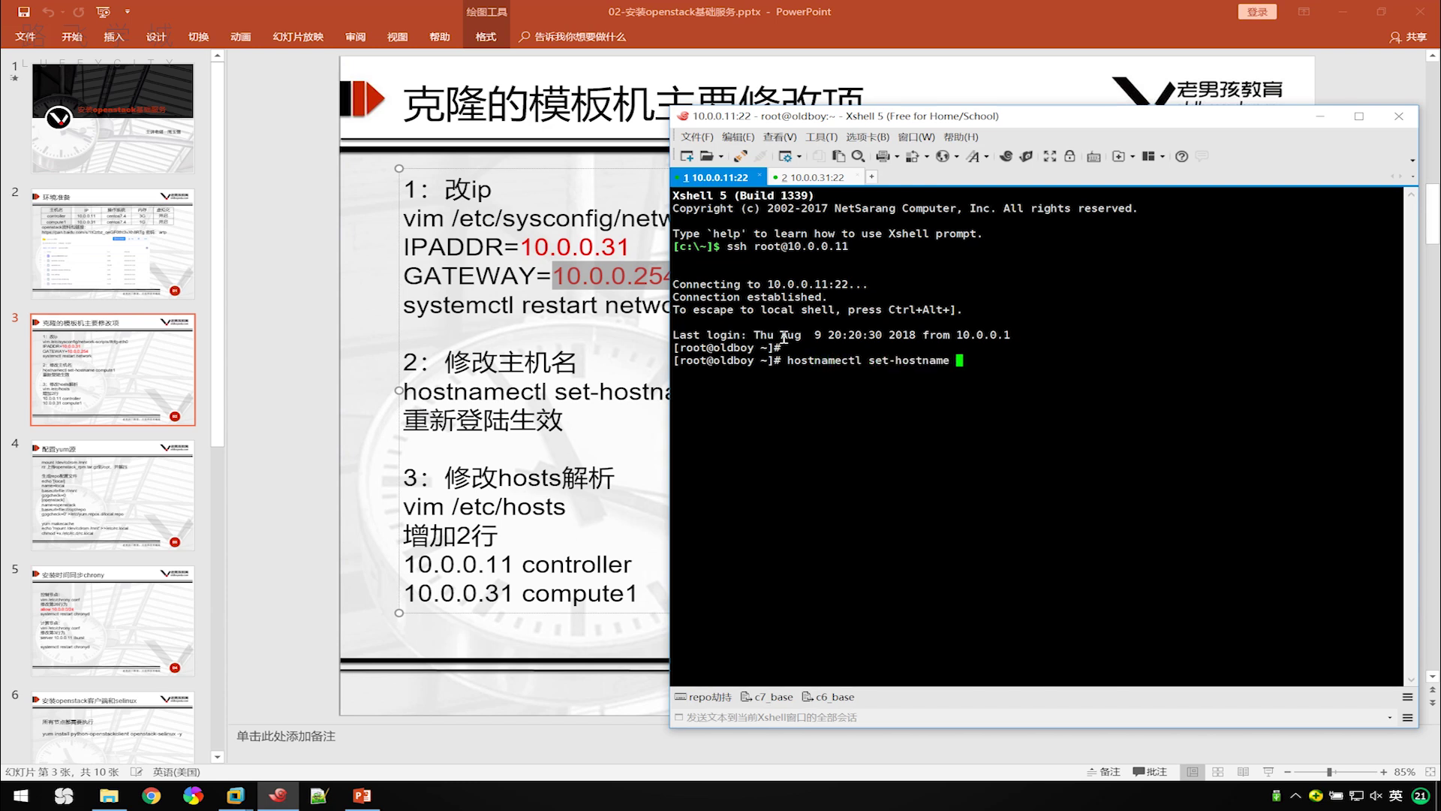
pyautogui.write('controller')
pyautogui.press('Return')
pyautogui.press('Return')
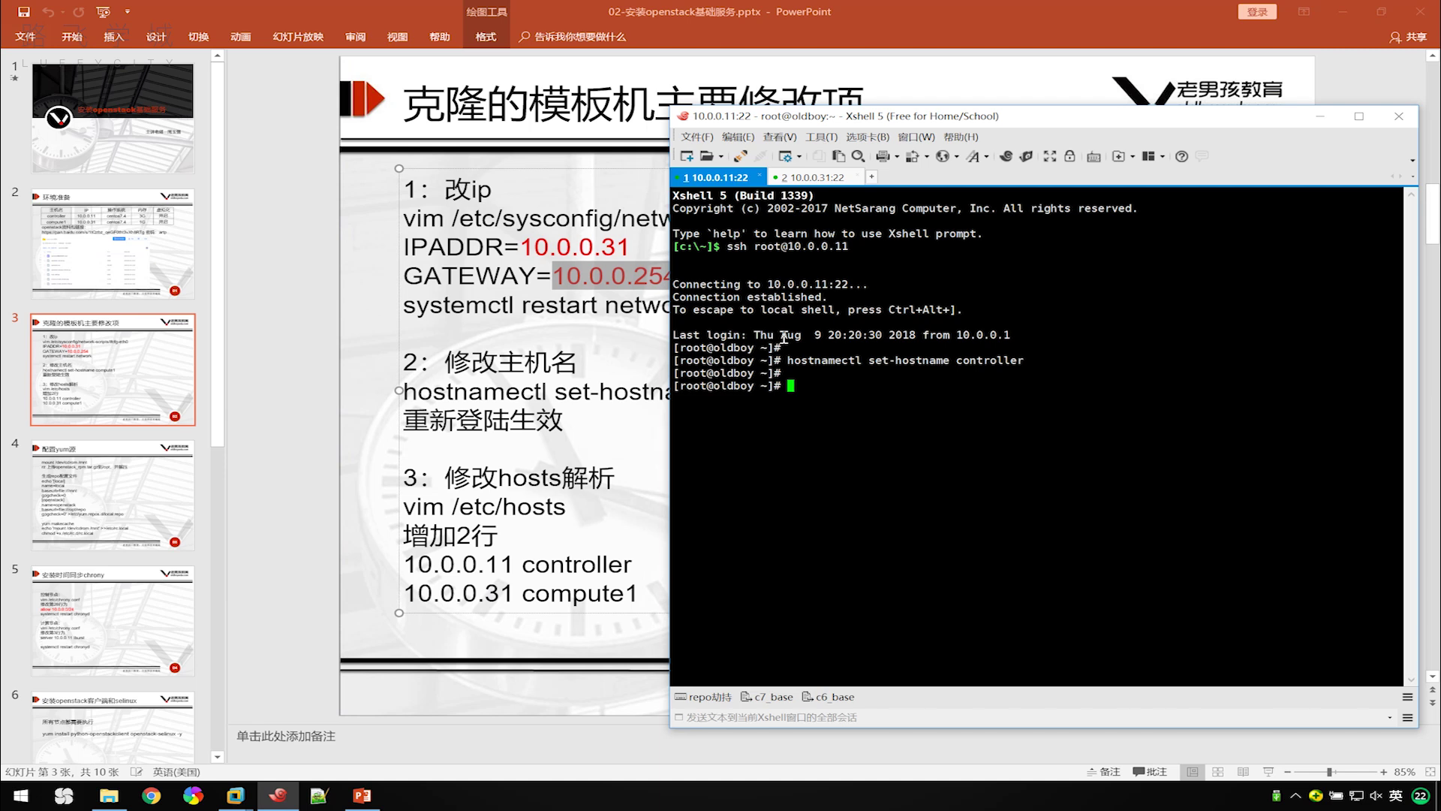
pyautogui.hotkey('ctrl', 'd')
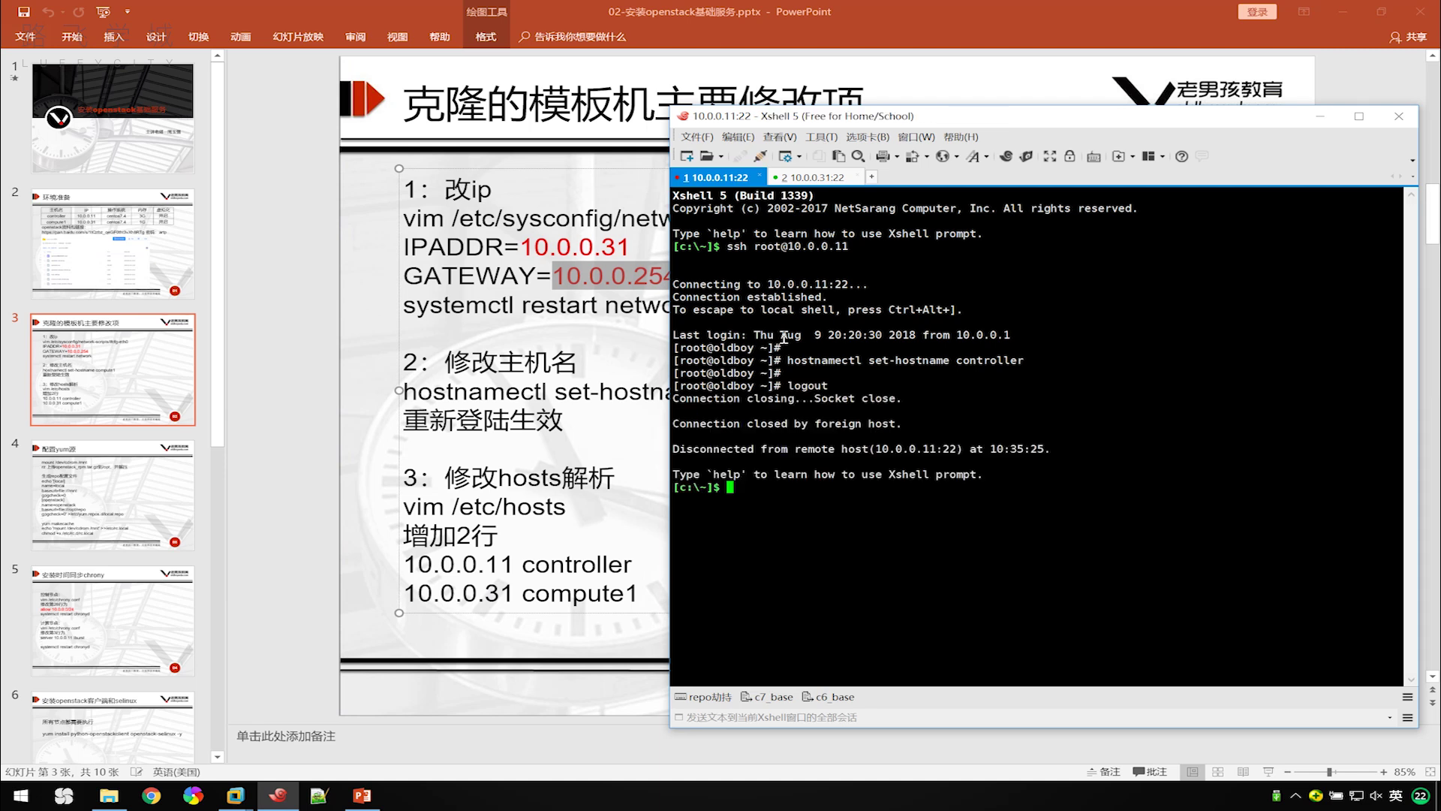
pyautogui.hotkey('alt', 'r')
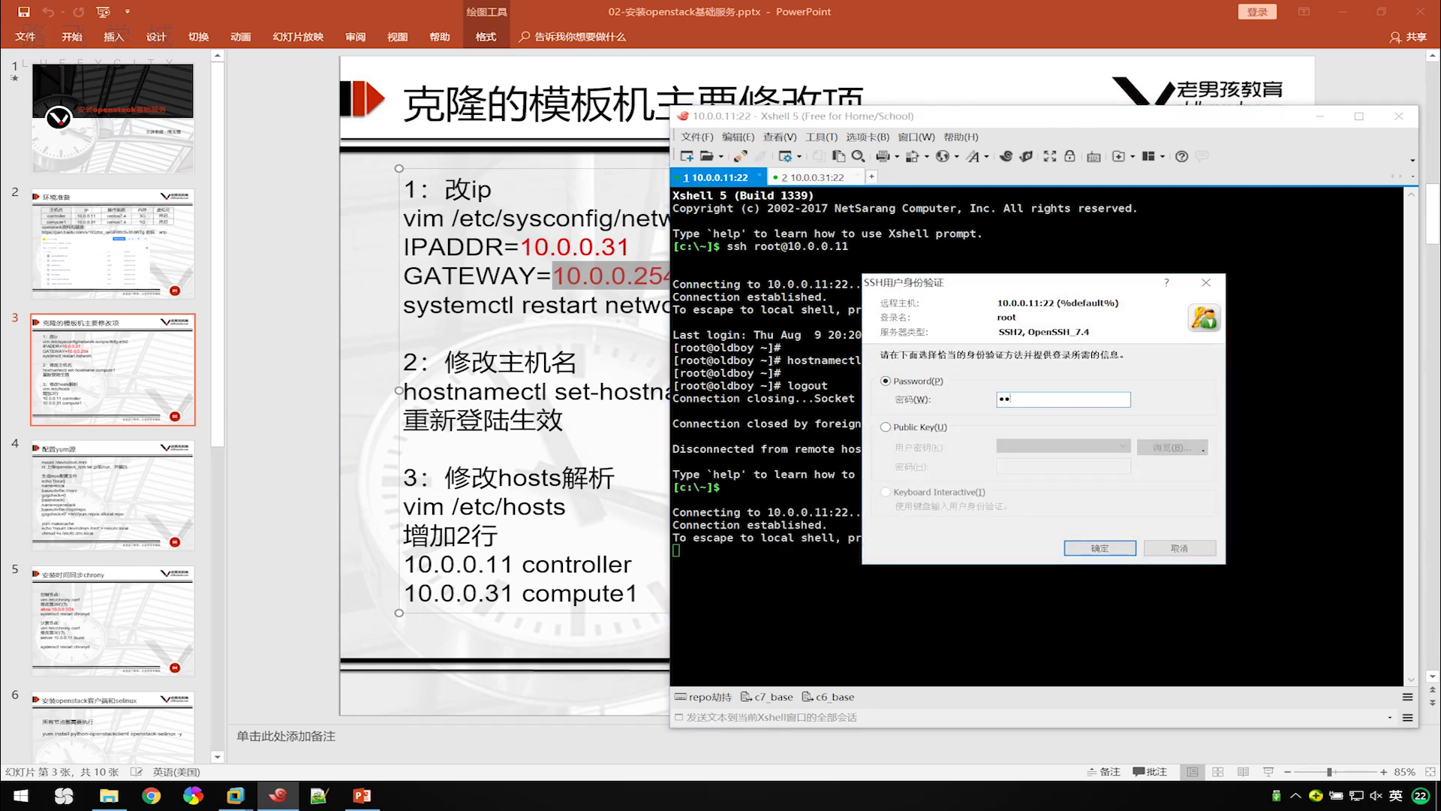
pyautogui.press('Return')
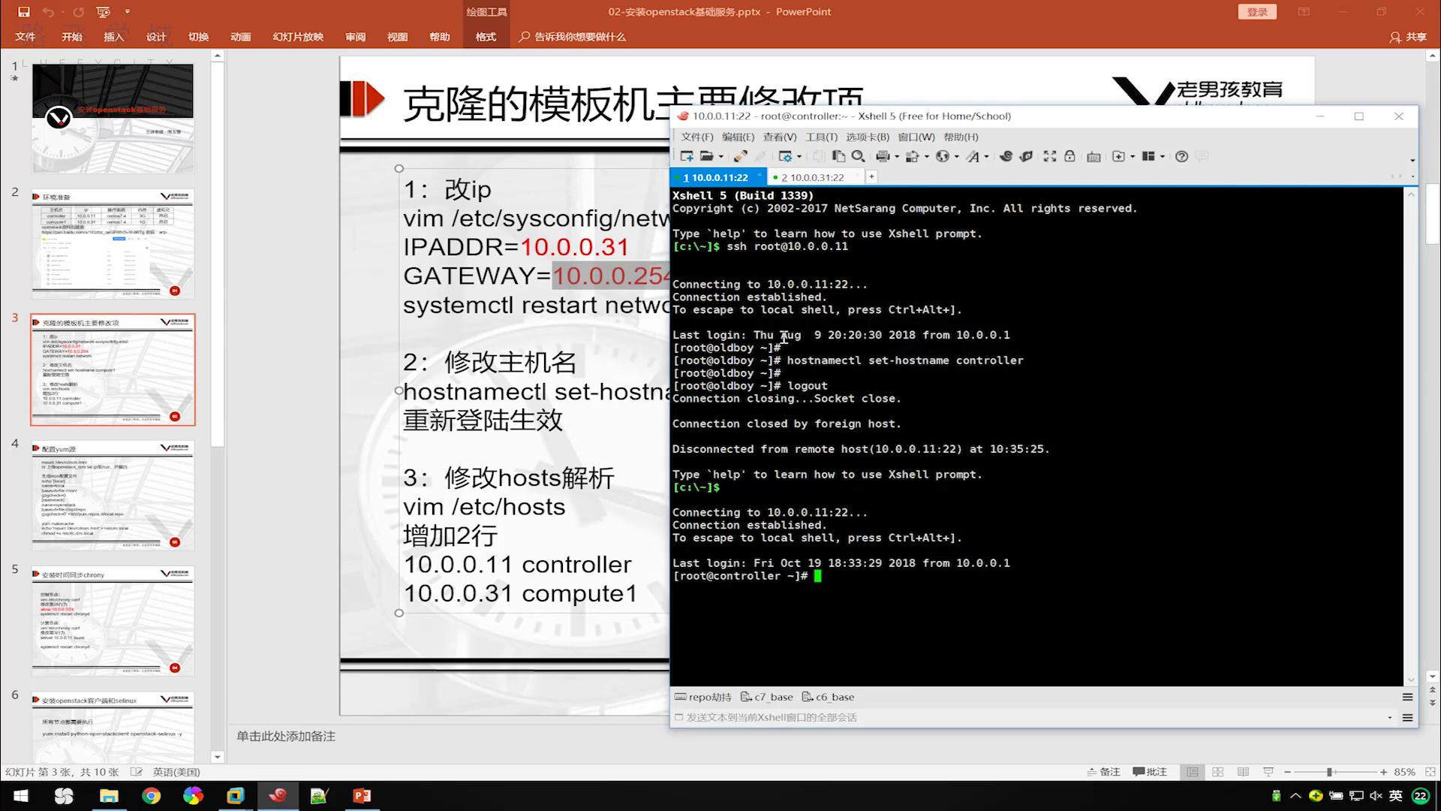
# Rename the 10.0.0.31 host to compute1, reconnect, and compare both session prompts.
pyautogui.click(813, 178)
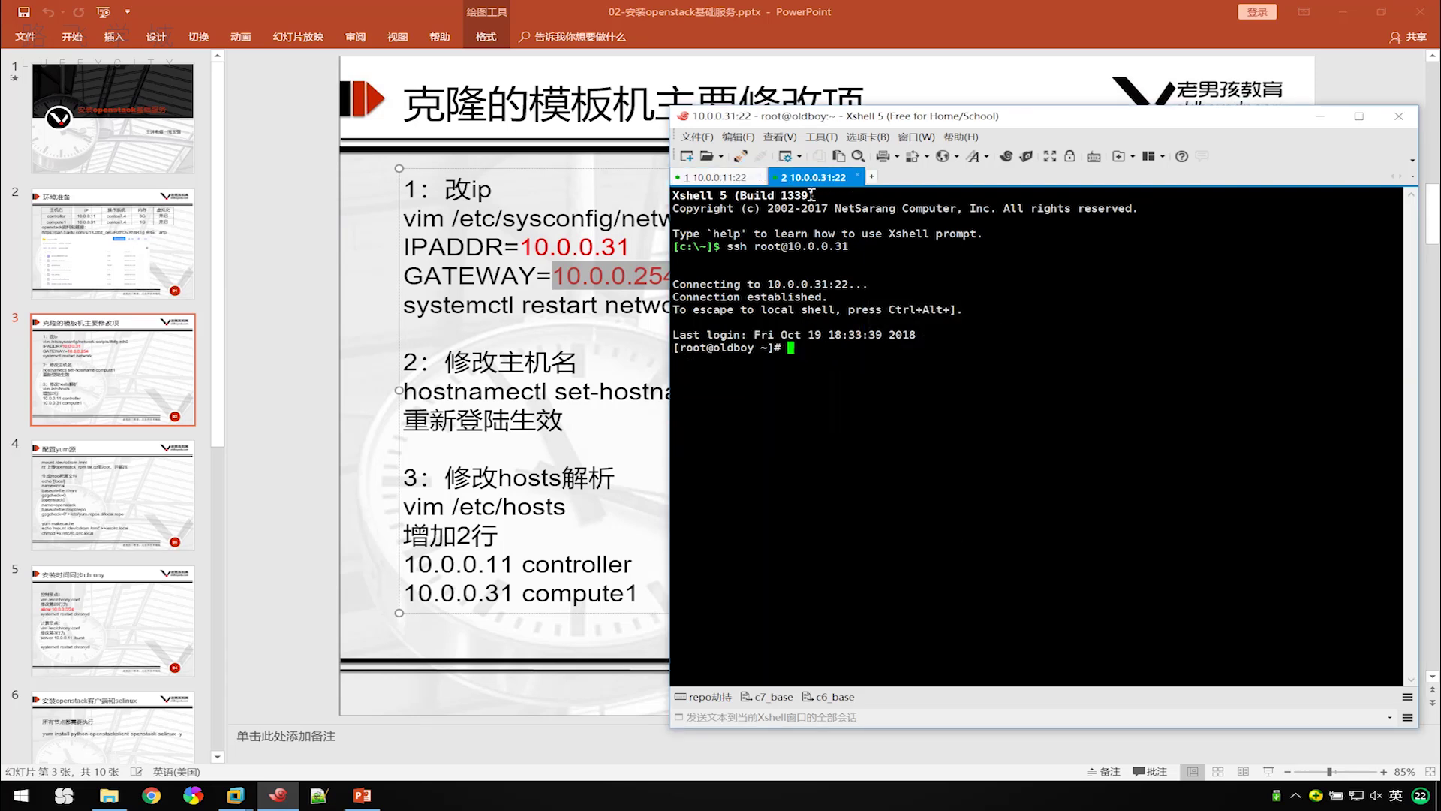
pyautogui.press('Return')
pyautogui.write('hostnamectl set-hostname com')
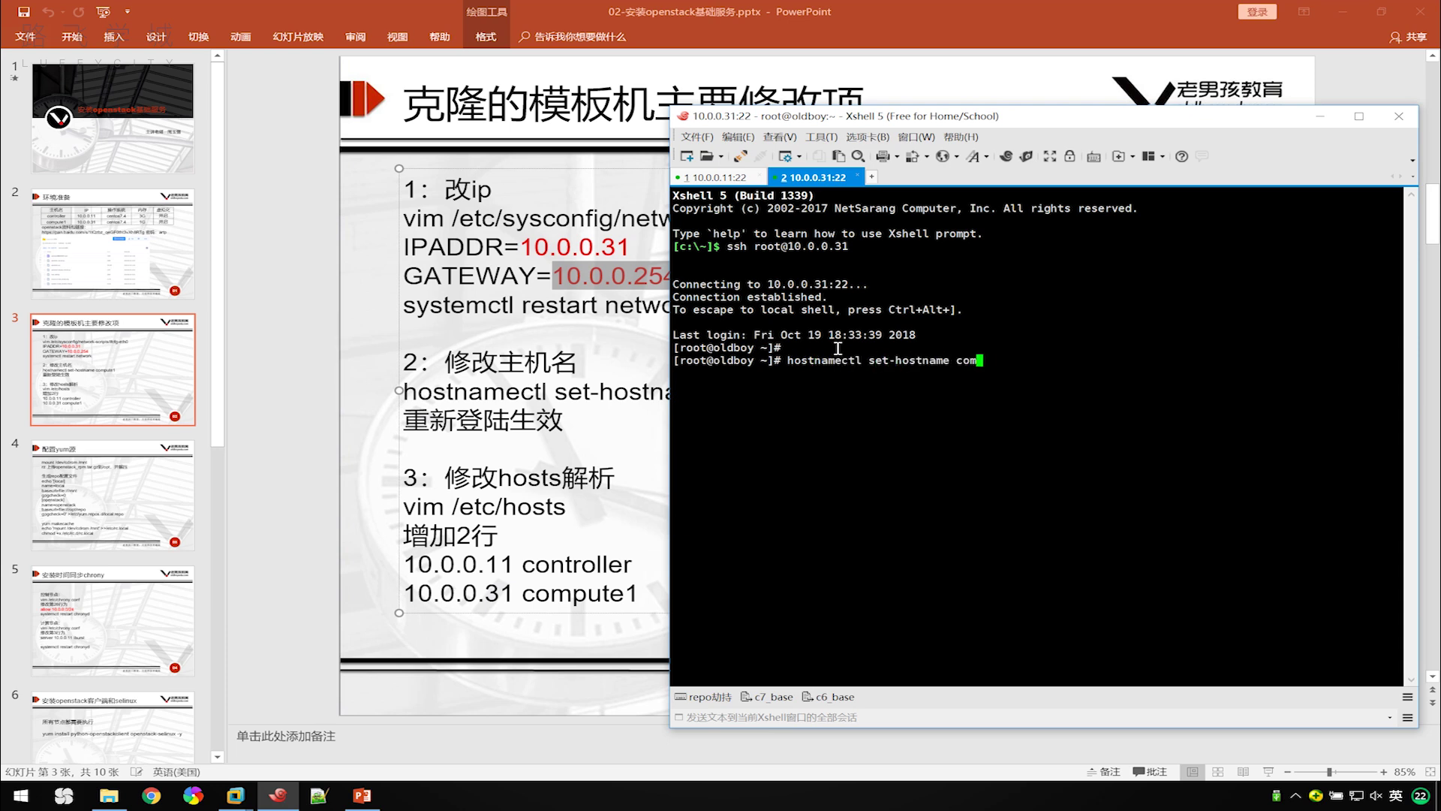
pyautogui.write('pute1')
pyautogui.press('Return')
pyautogui.hotkey('ctrl', 'd')
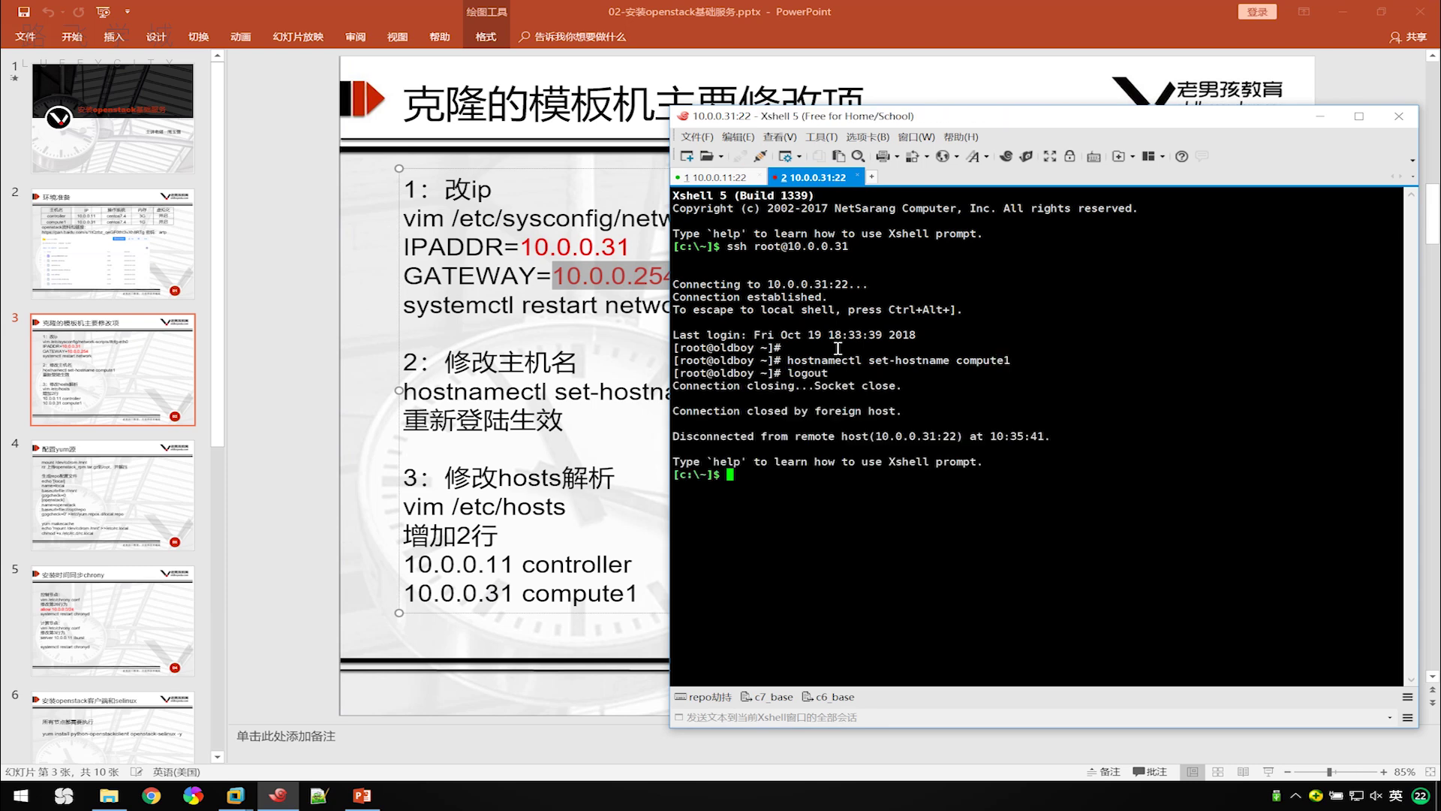
pyautogui.hotkey('alt', 'r')
pyautogui.press('Return')
pyautogui.press('Return')
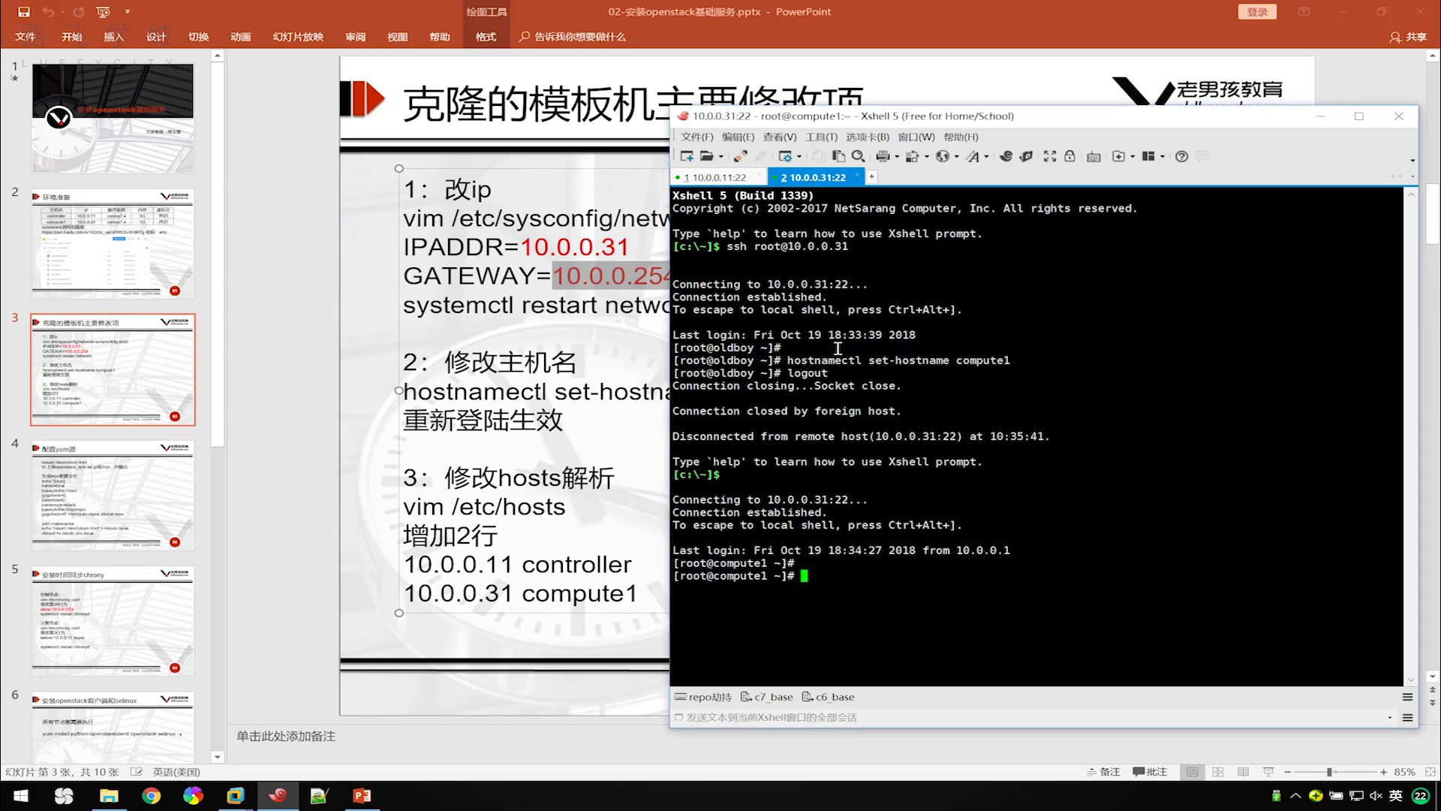
pyautogui.click(711, 179)
pyautogui.click(818, 177)
pyautogui.click(734, 179)
# Open /etc/hosts in vim on the controller and move to its last line.
pyautogui.click(819, 177)
pyautogui.click(739, 178)
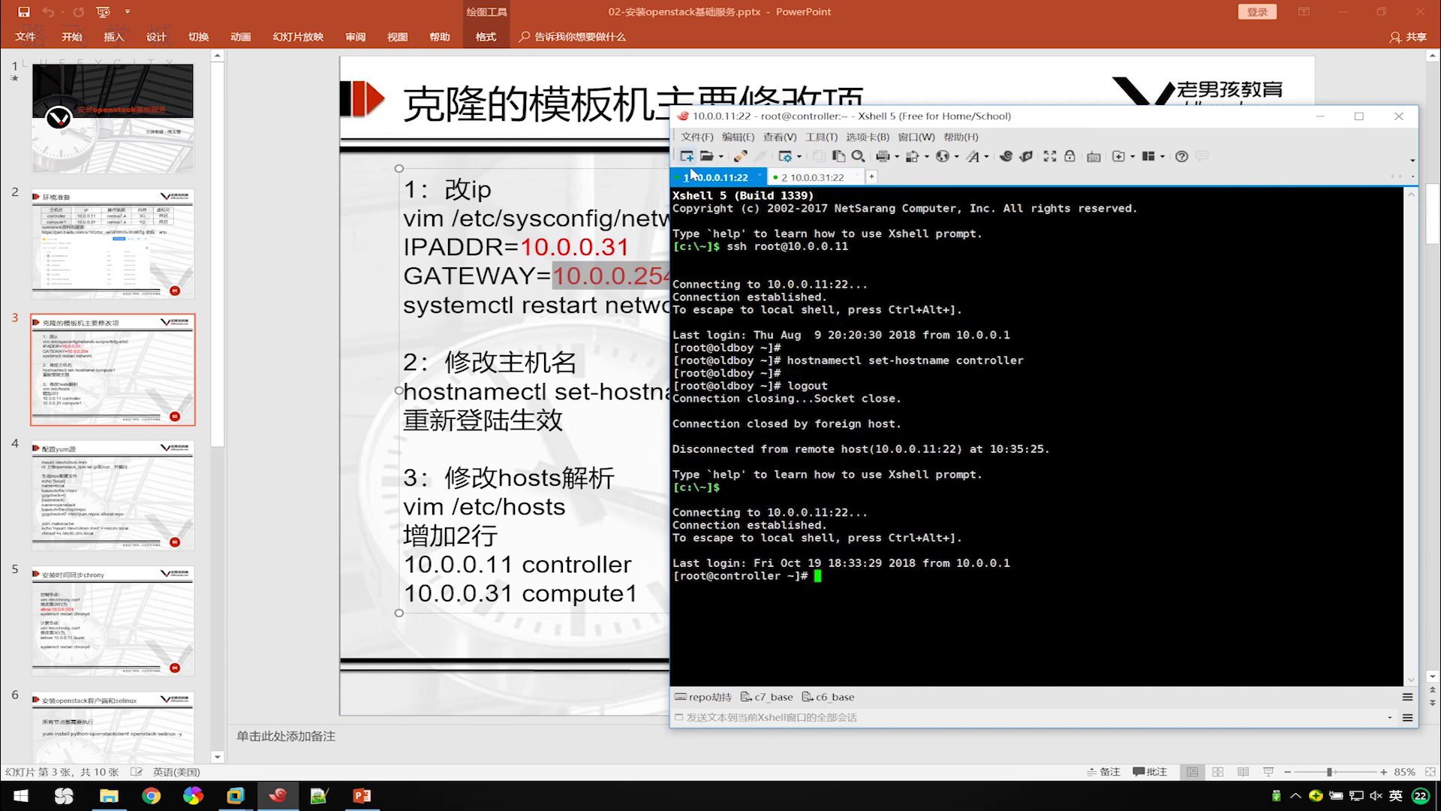
pyautogui.write('vim /etc/hosts')
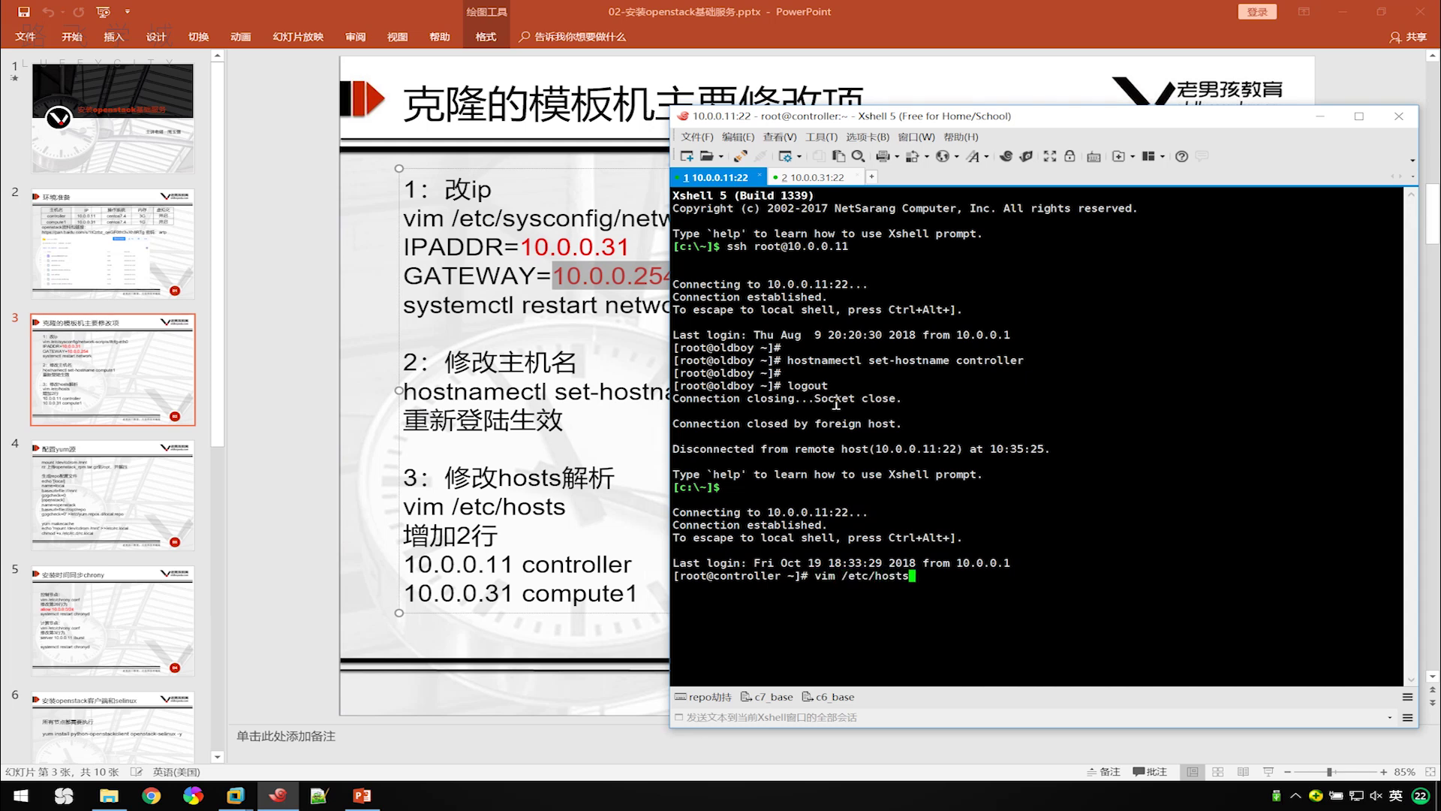
pyautogui.press('Return')
pyautogui.press('Down')
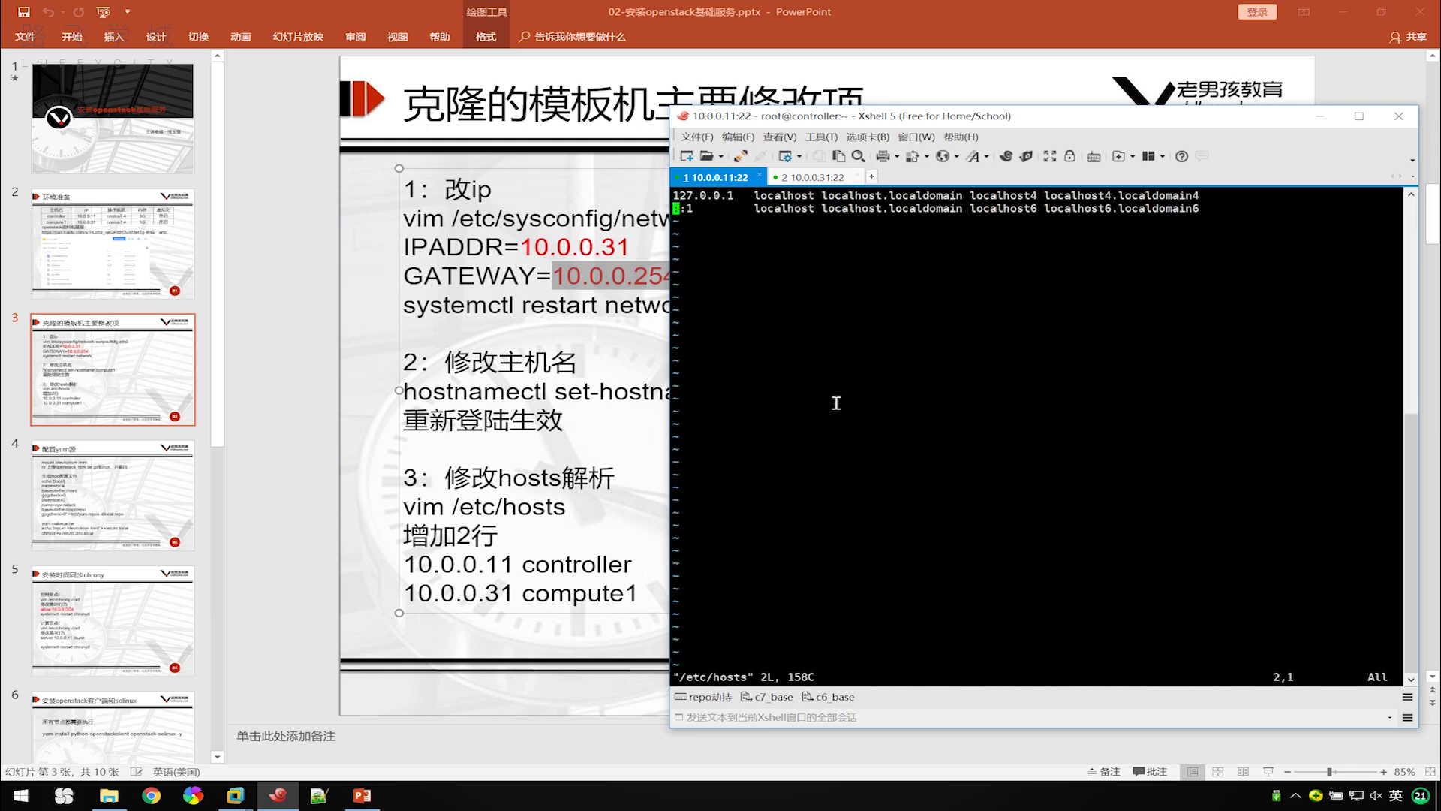
# Copy the 10.0.0.11 controller and 10.0.0.31 compute1 lines from the slide into the file.
pyautogui.click(485, 593)
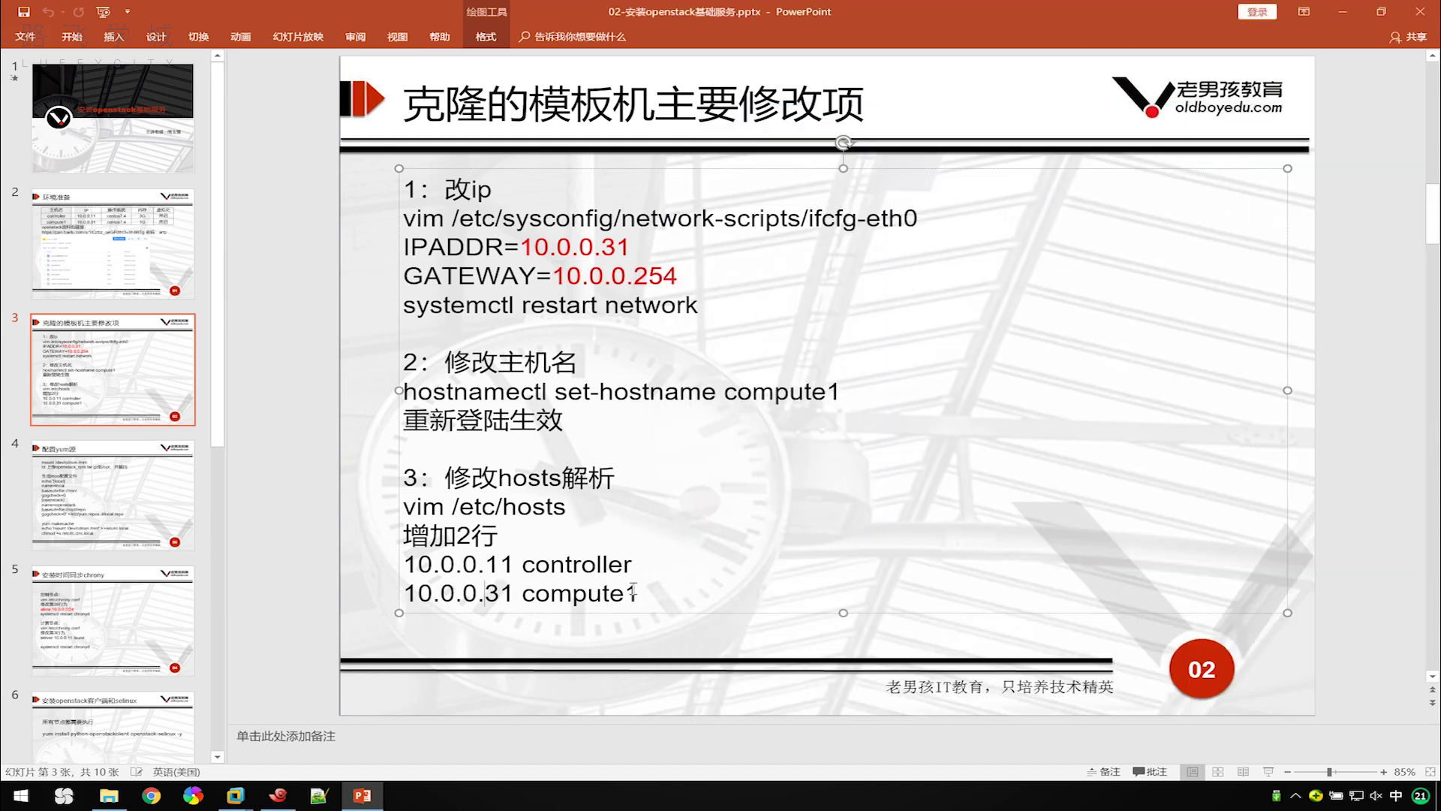
pyautogui.moveTo(636, 592); pyautogui.dragTo(404, 564)
pyautogui.hotkey('ctrl', 'c')
pyautogui.rightClick(514, 586)
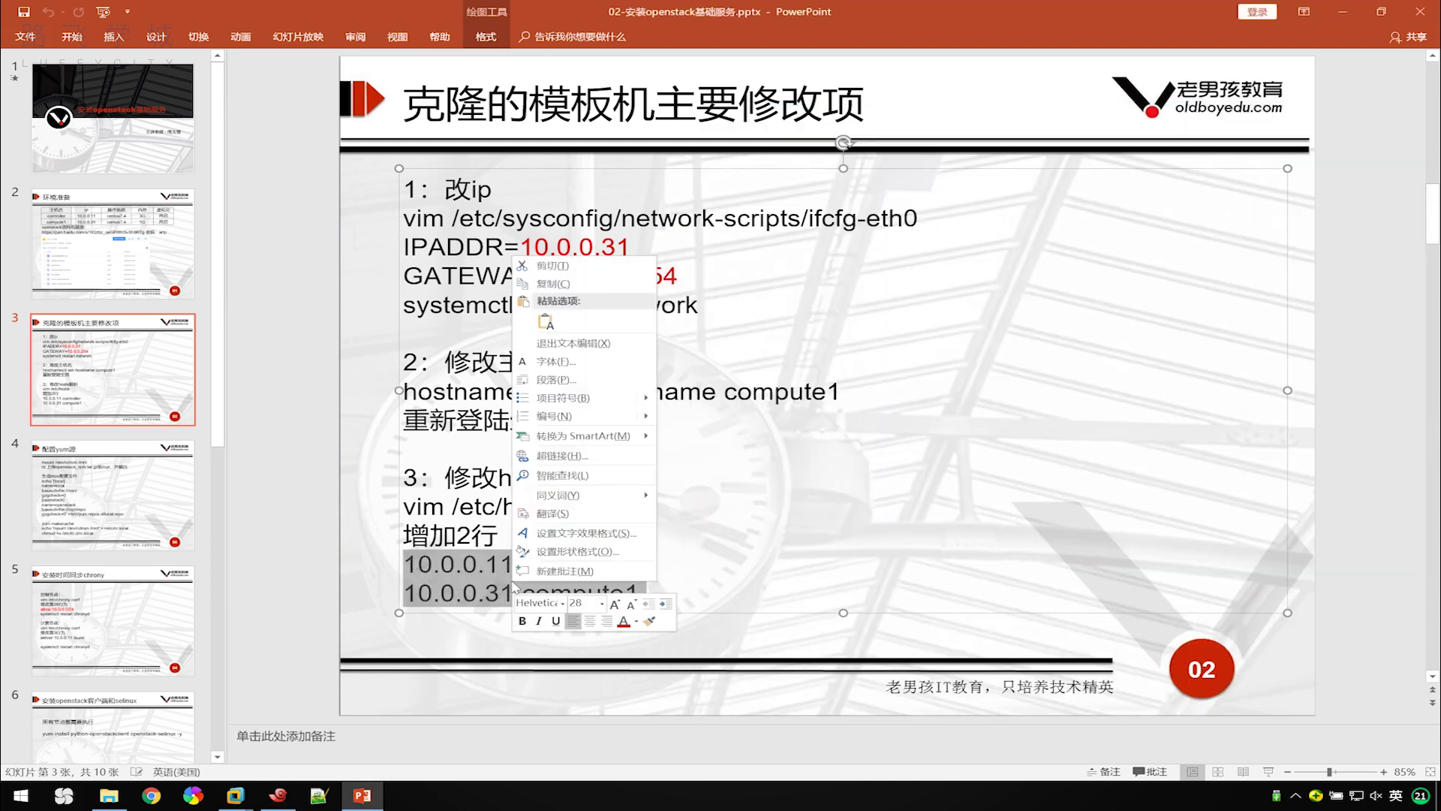
pyautogui.click(548, 285)
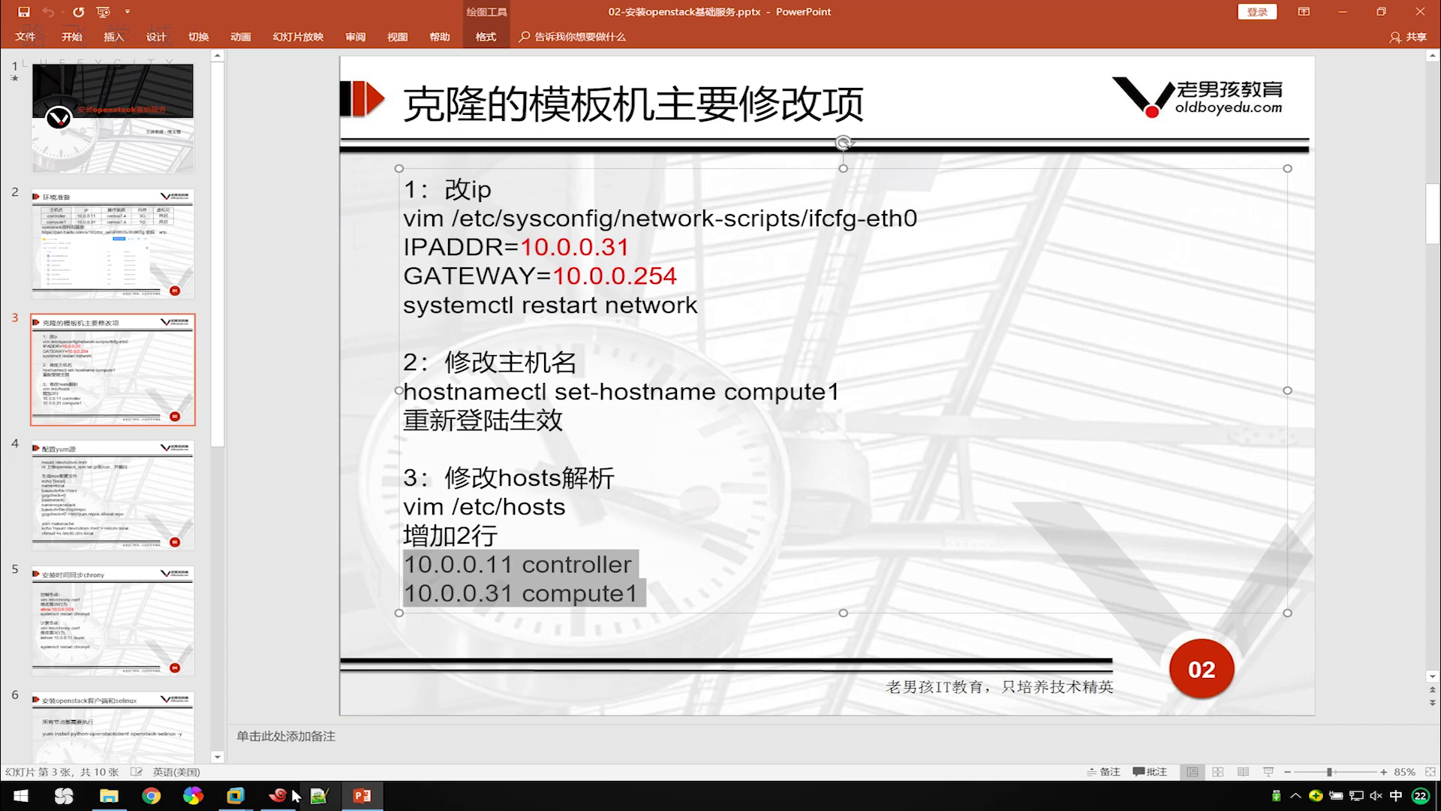
pyautogui.click(278, 794)
pyautogui.rightClick(890, 448)
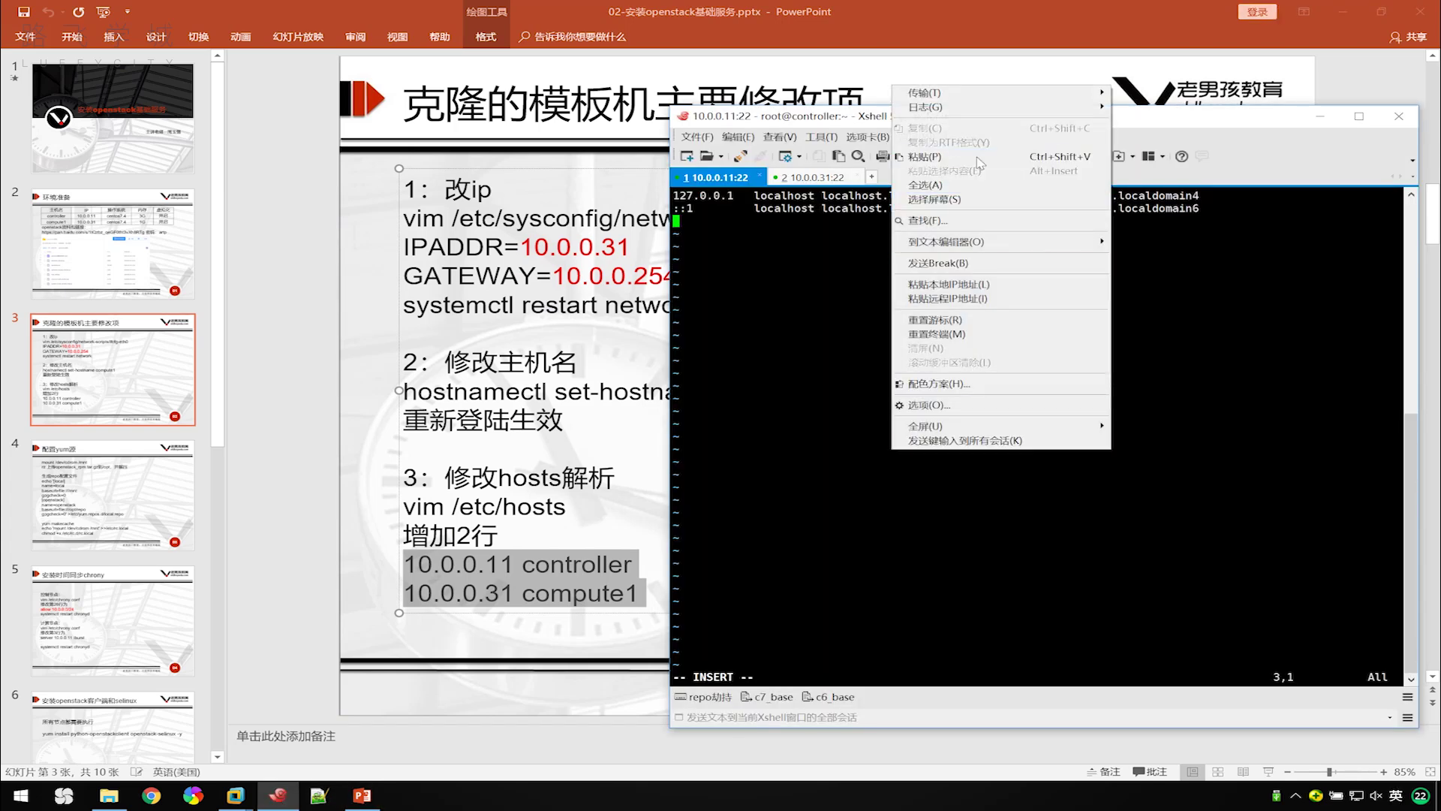
pyautogui.click(980, 157)
pyautogui.press('BackSpace')
pyautogui.press('Escape')
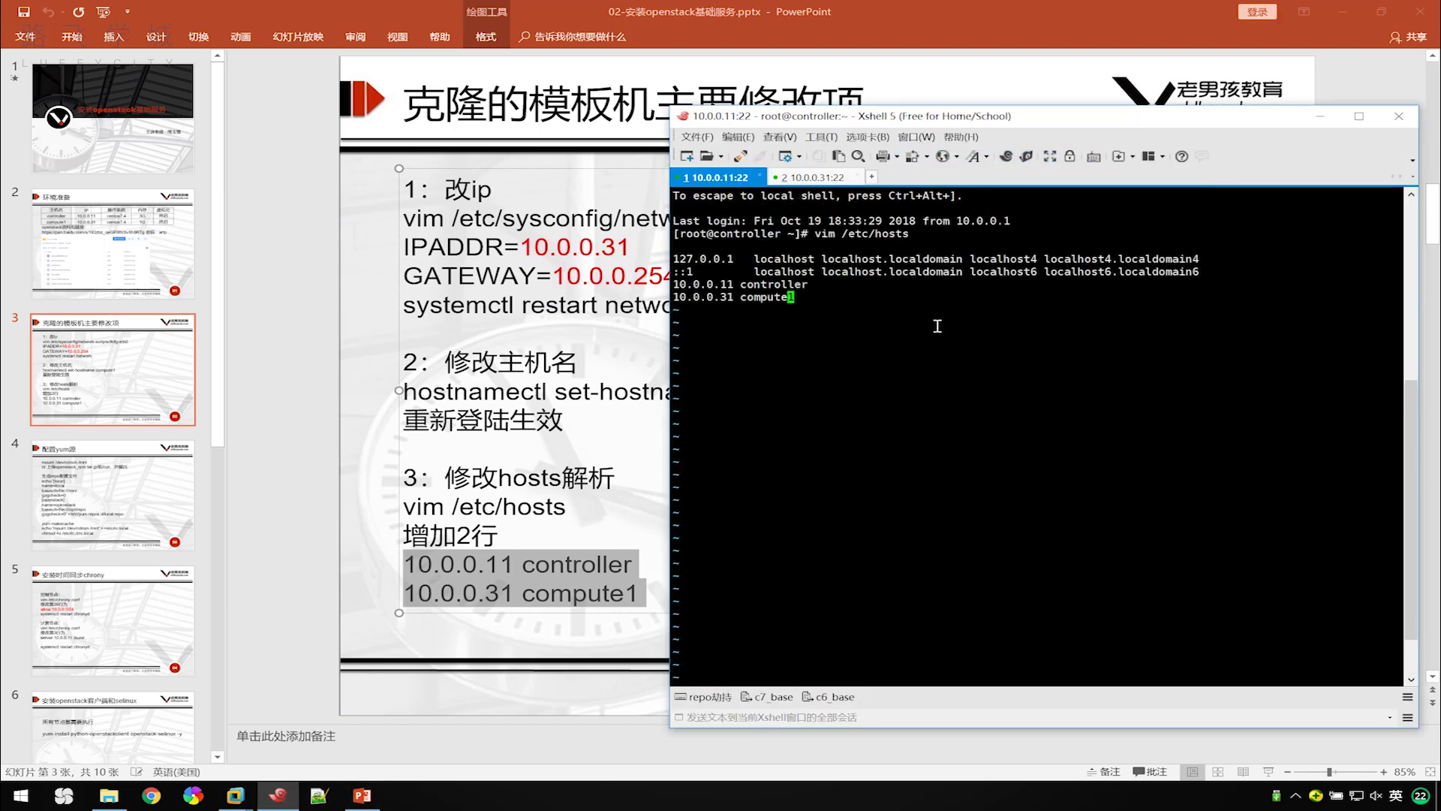
# Save the hosts file and exit vim with :wq.
pyautogui.scroll(2, 937, 371)
pyautogui.scroll(-2, 937, 371)
pyautogui.write(':wq')
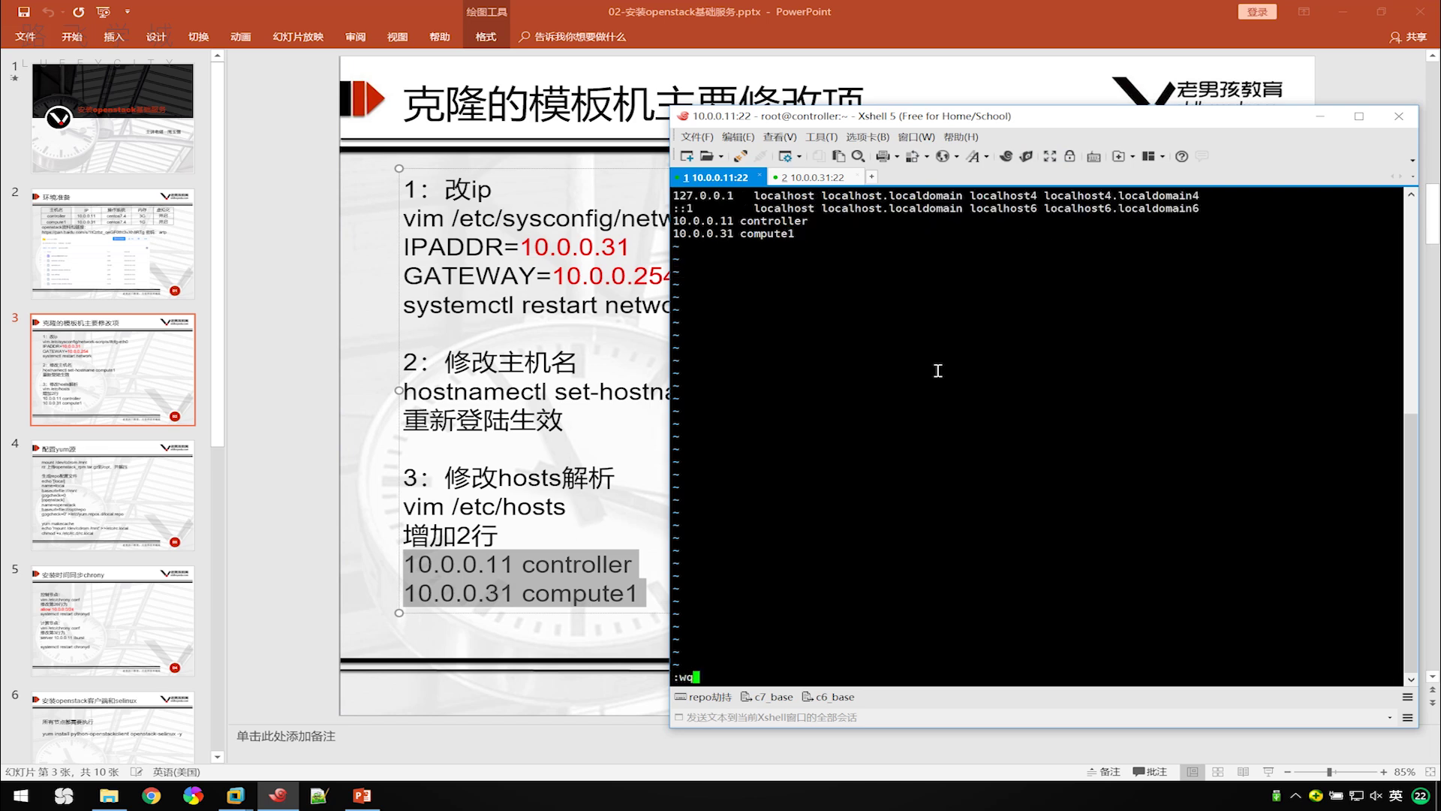
pyautogui.press('Return')
pyautogui.press('Return')
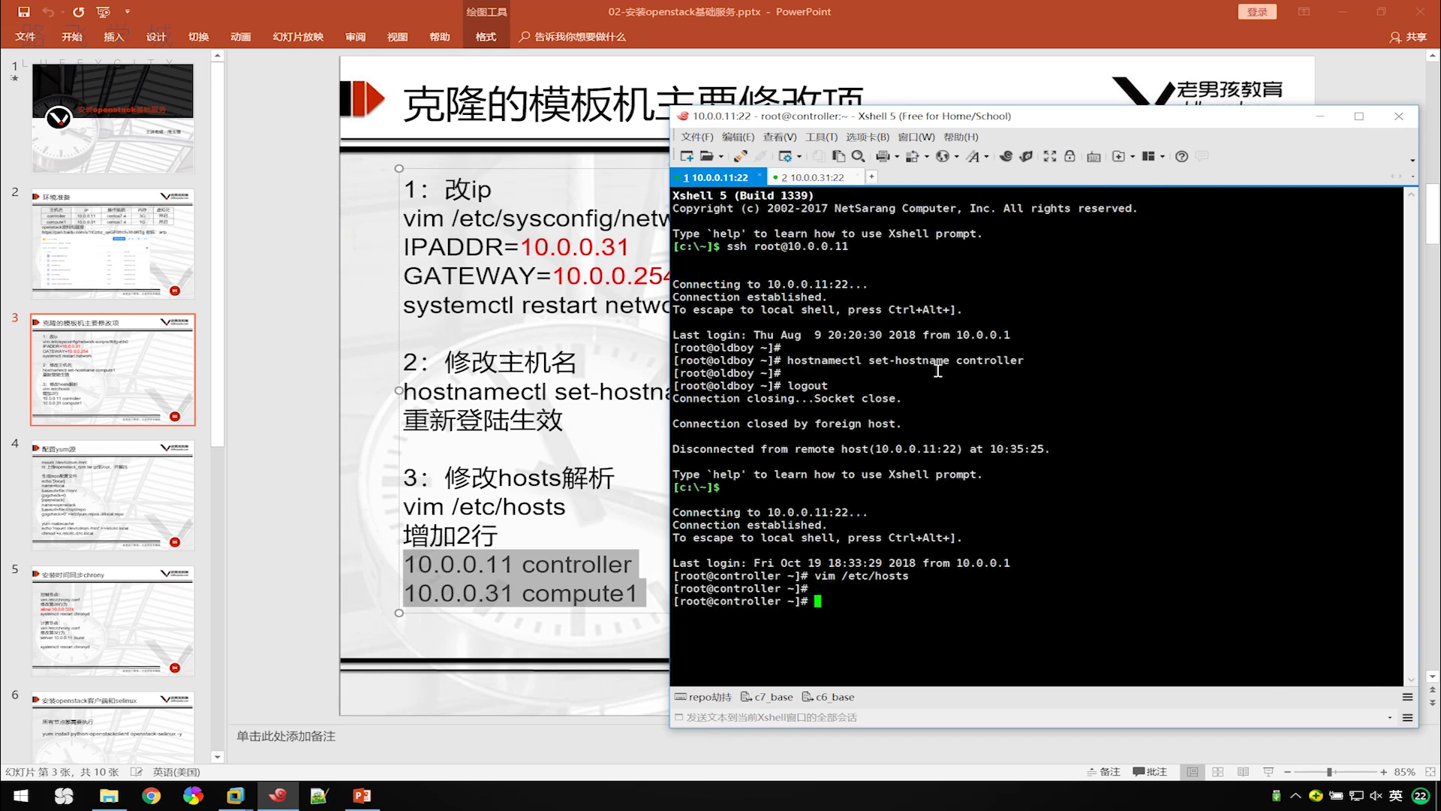
# On compute1, append 10.0.0.11 controller and 10.0.0.31 compute1 to /etc/hosts and save with :wq.
pyautogui.click(807, 177)
pyautogui.write('vim /etc/hosts')
pyautogui.press('Return')
pyautogui.hotkey('shift', 'g')
pyautogui.press('o')
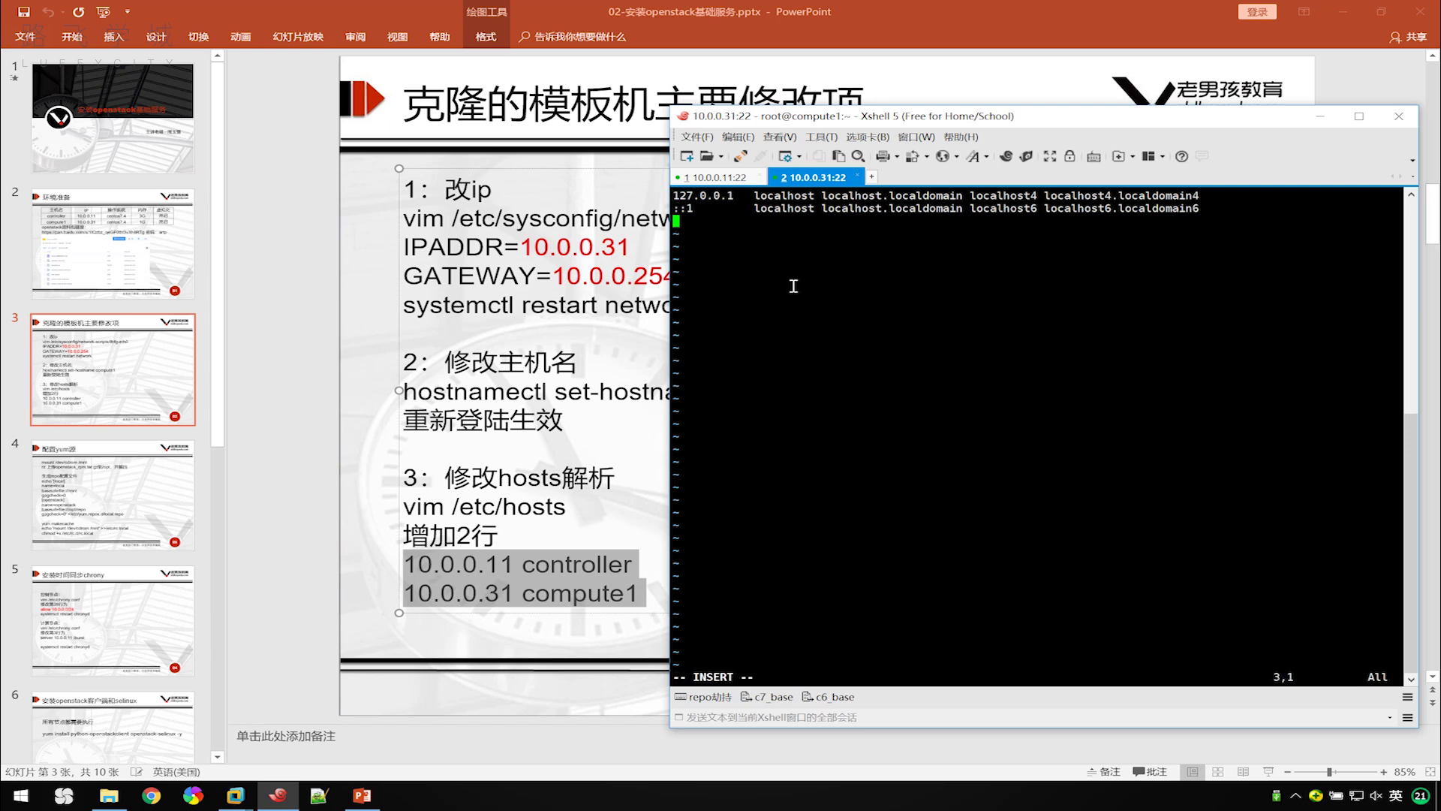
pyautogui.press('shift+Insert')
pyautogui.press('BackSpace')
pyautogui.press('Escape')
pyautogui.write(':')
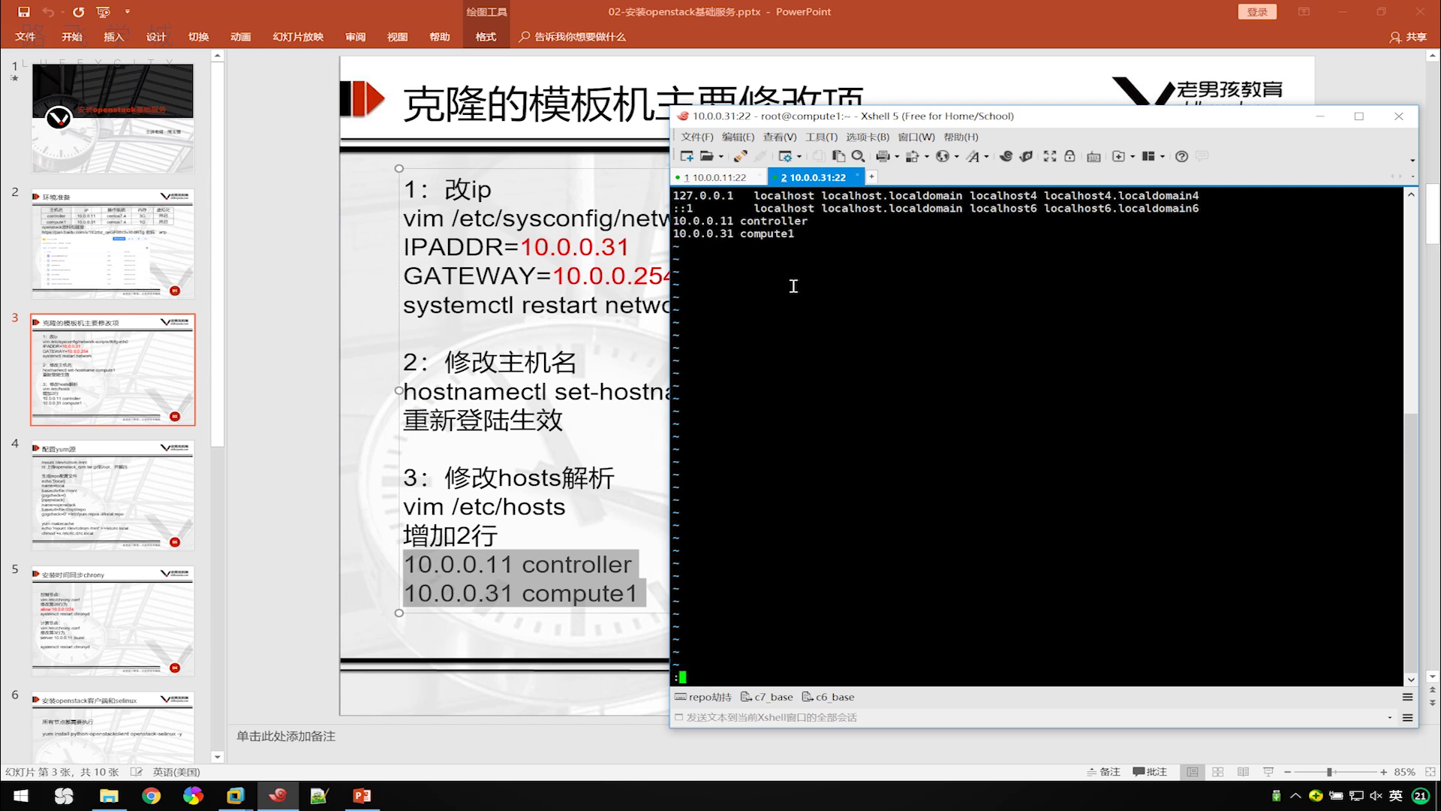
pyautogui.write('wq')
pyautogui.press('Return')
pyautogui.press('Return')
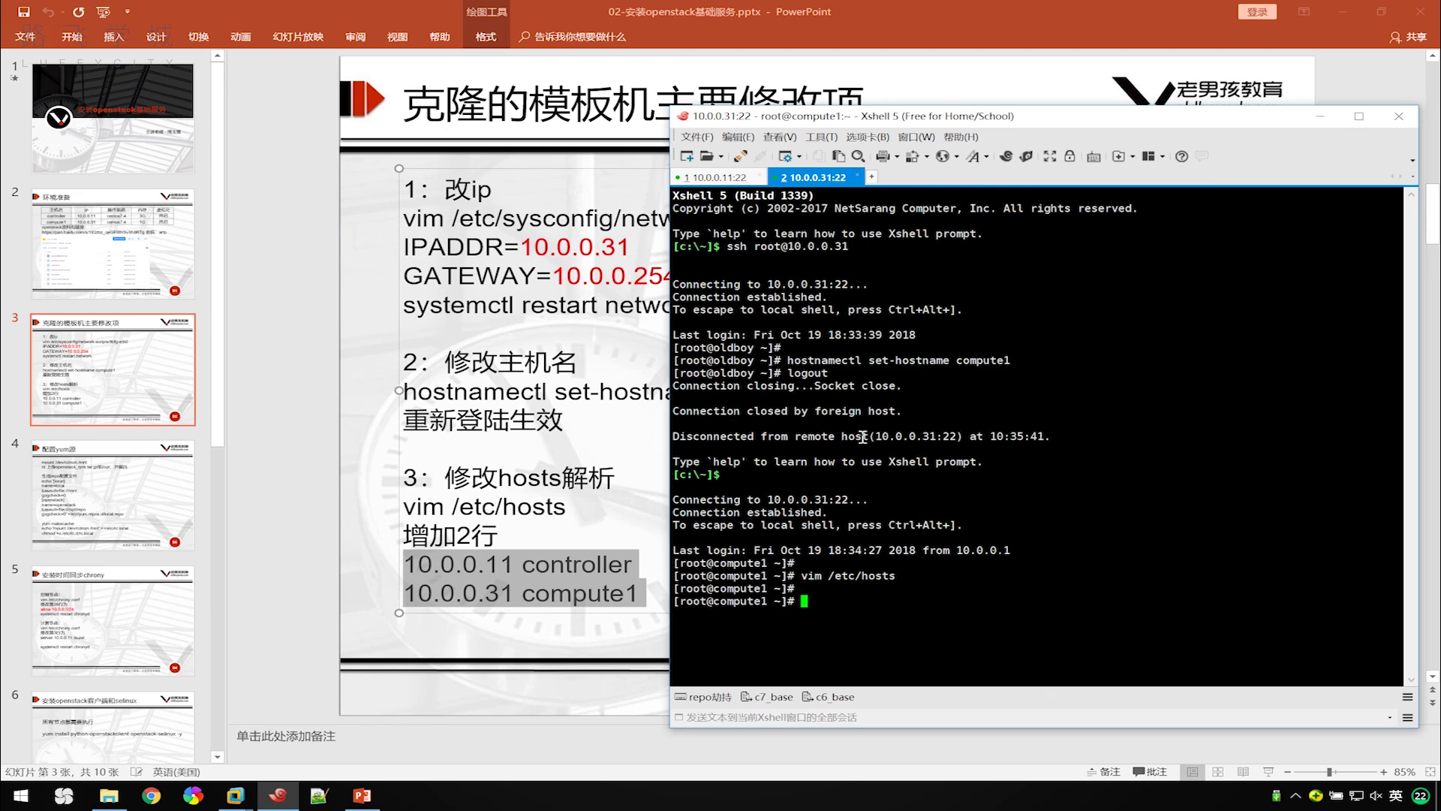
# Re-show Xshell's compose bar and set its send target to All Sessions.
pyautogui.click(779, 137)
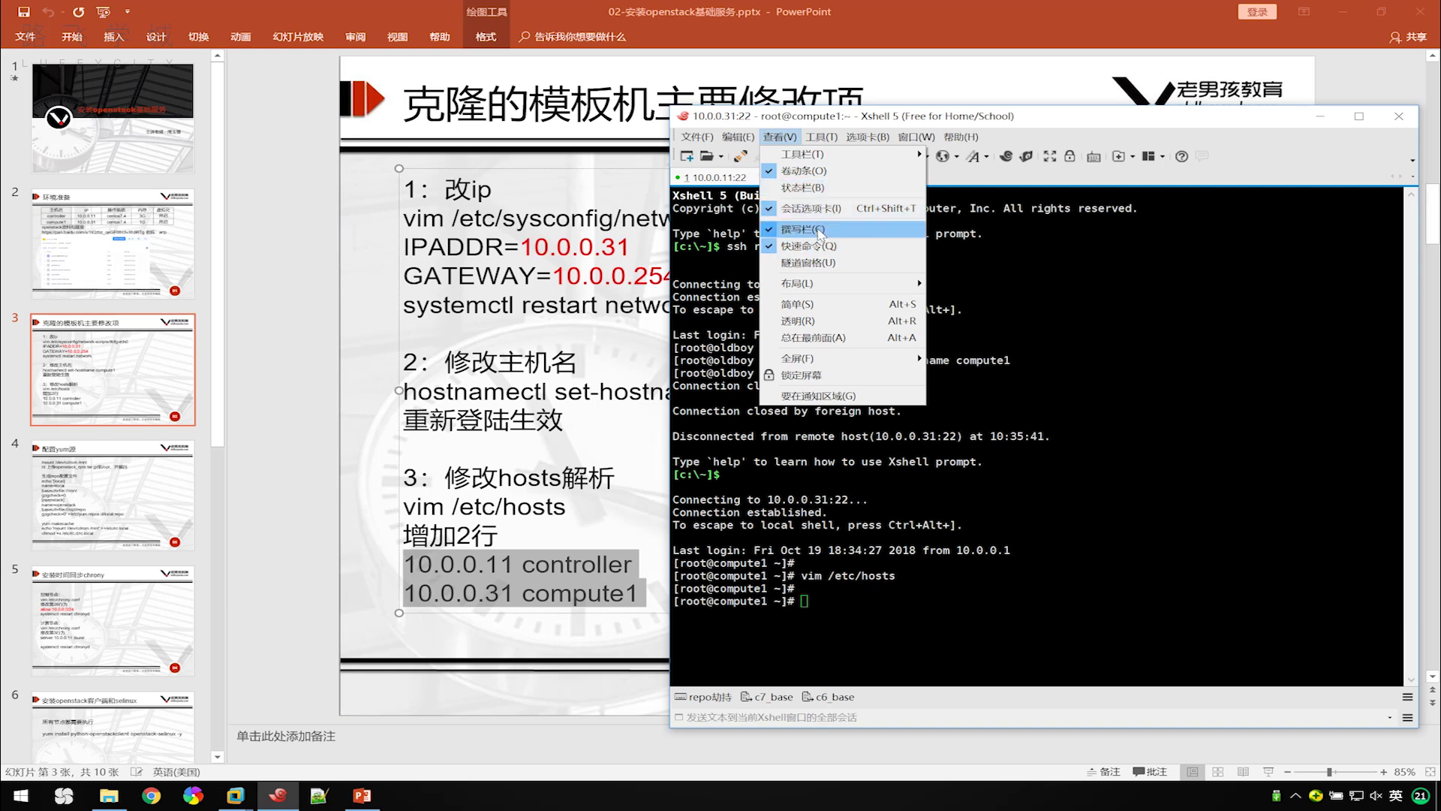
pyautogui.moveTo(901, 158)
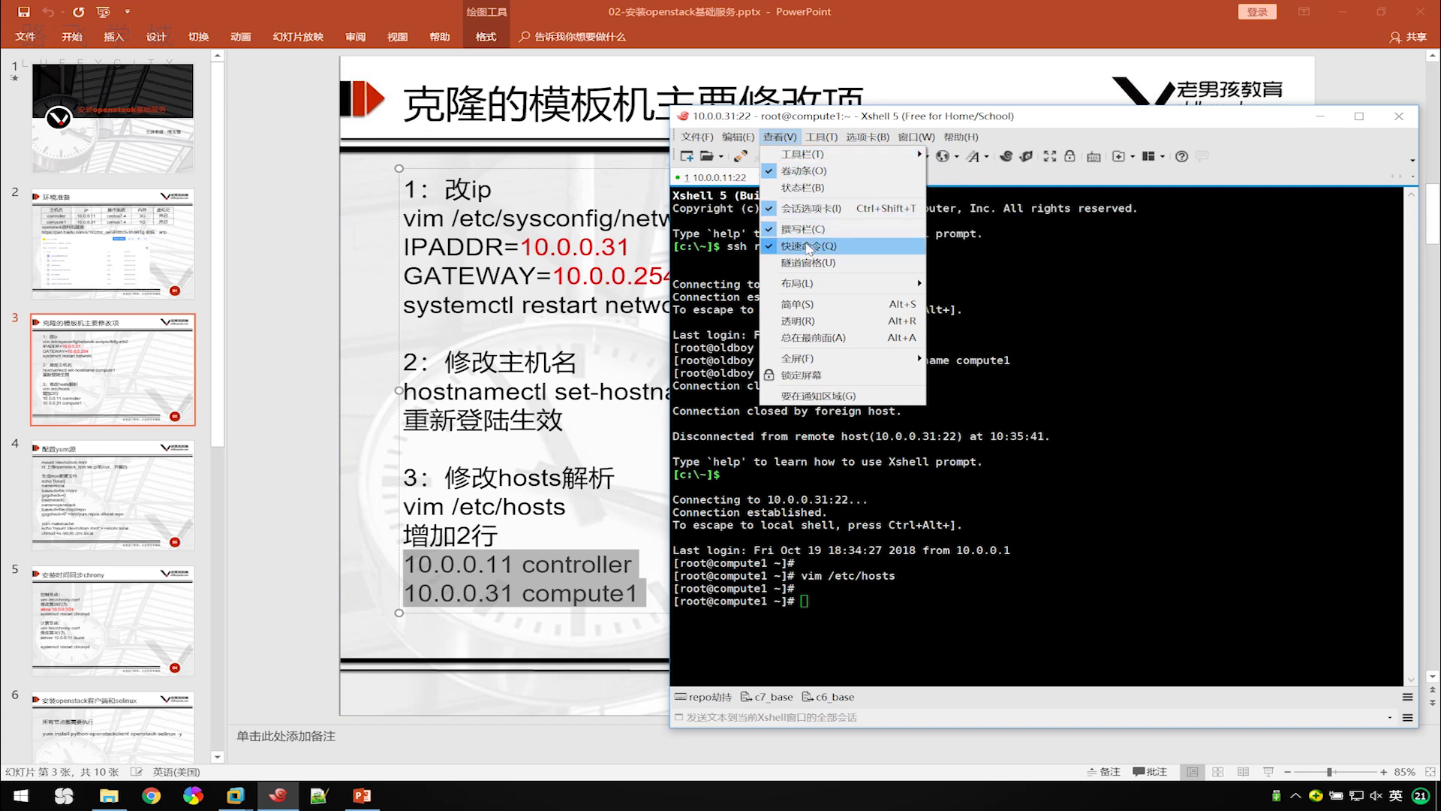
pyautogui.click(802, 228)
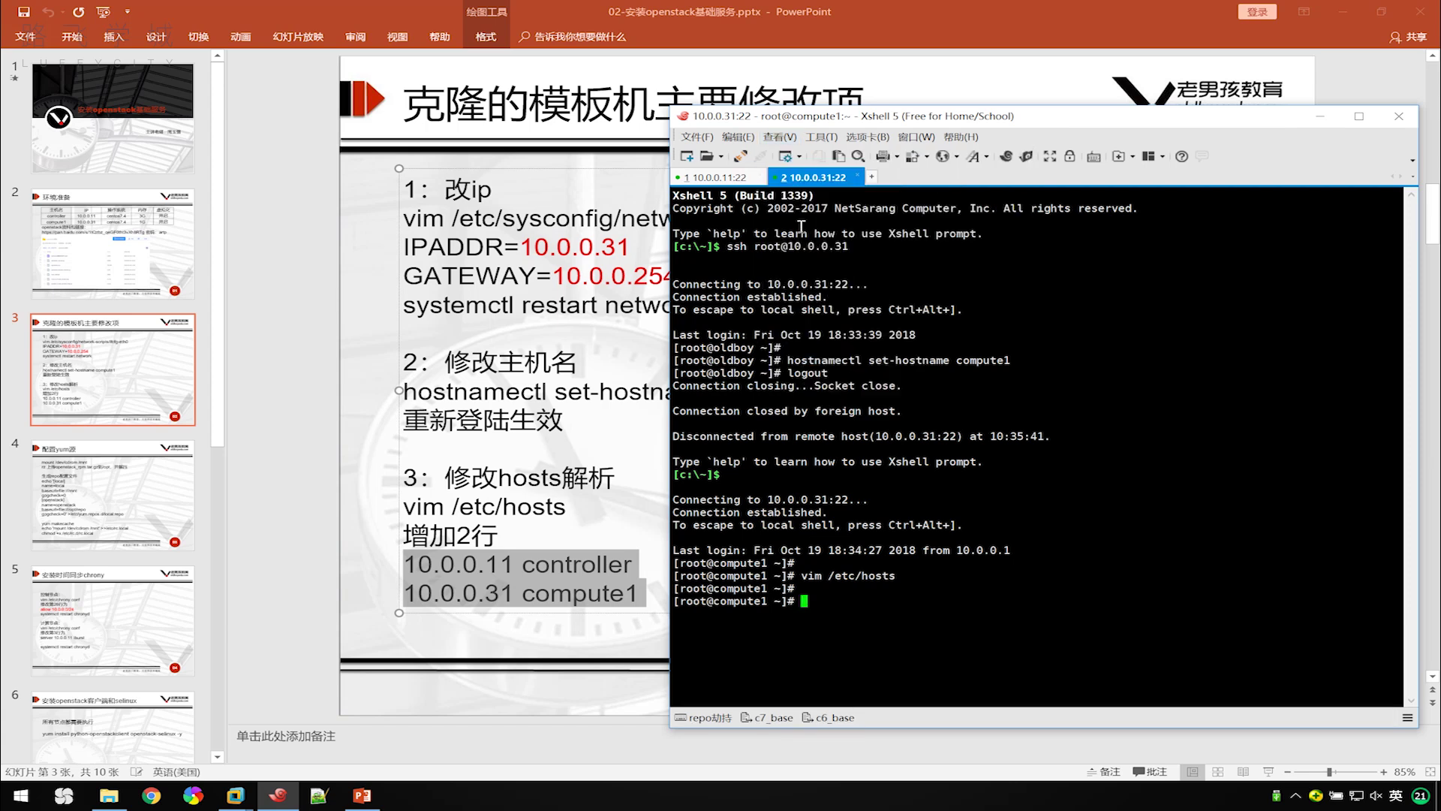
pyautogui.click(780, 137)
pyautogui.click(784, 227)
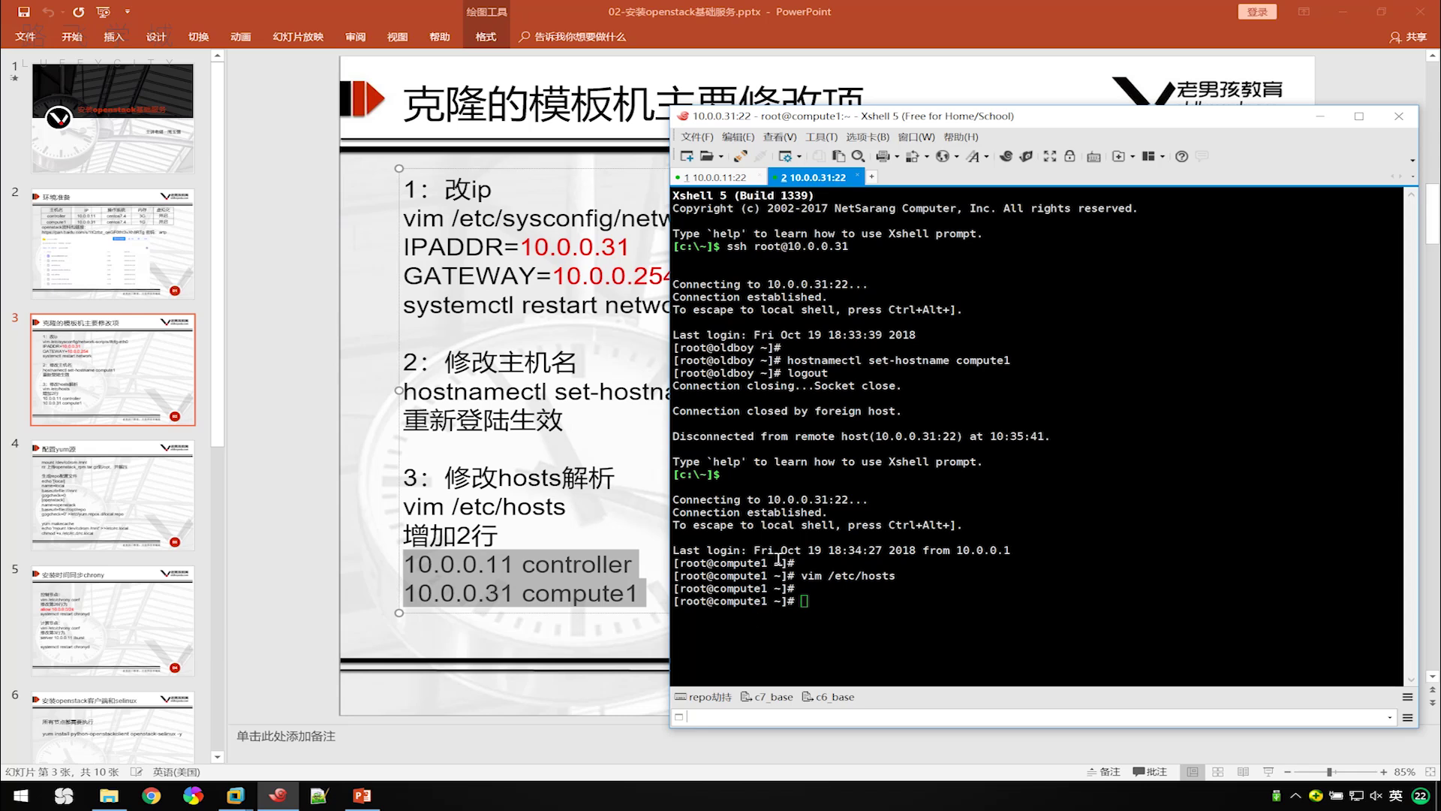
pyautogui.click(680, 719)
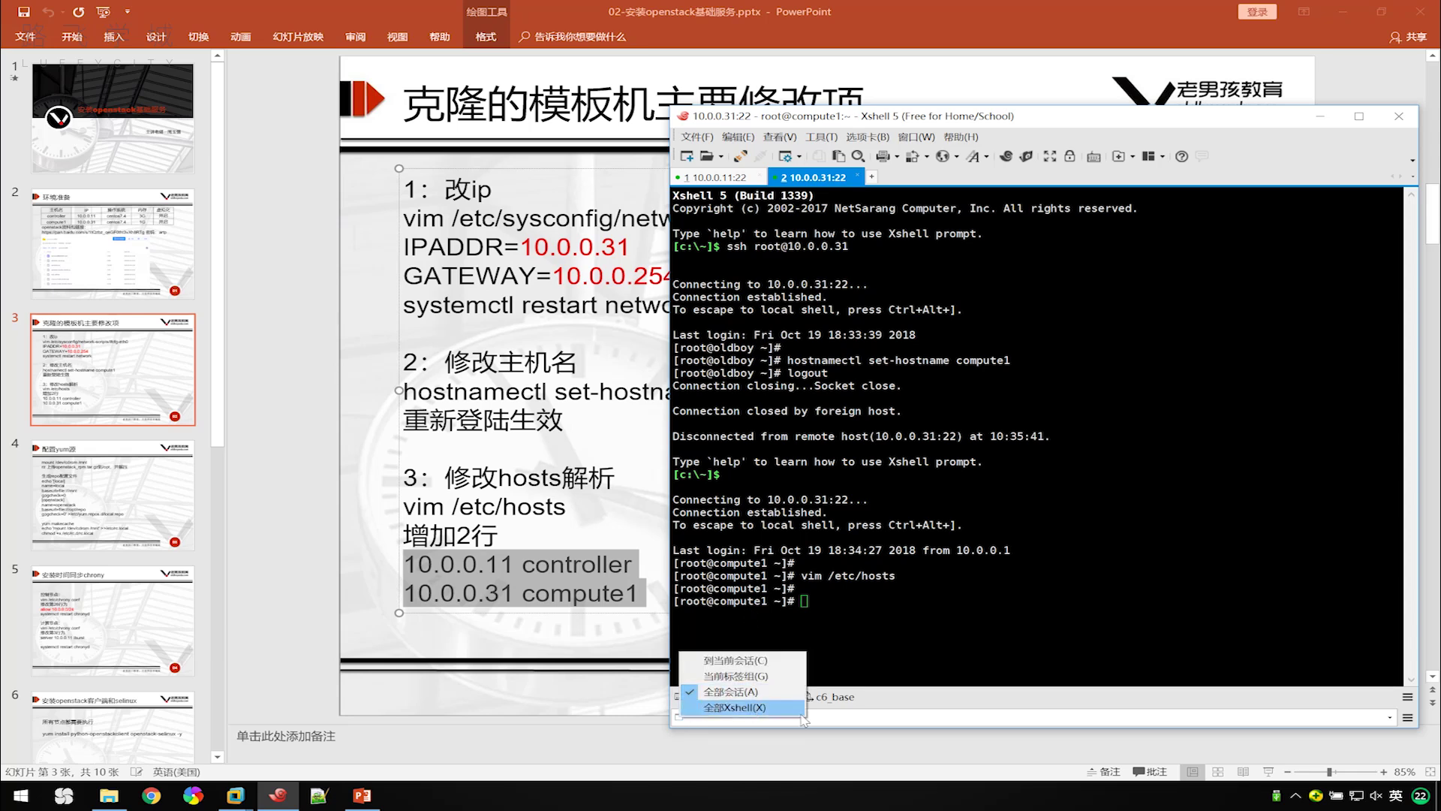
pyautogui.click(833, 717)
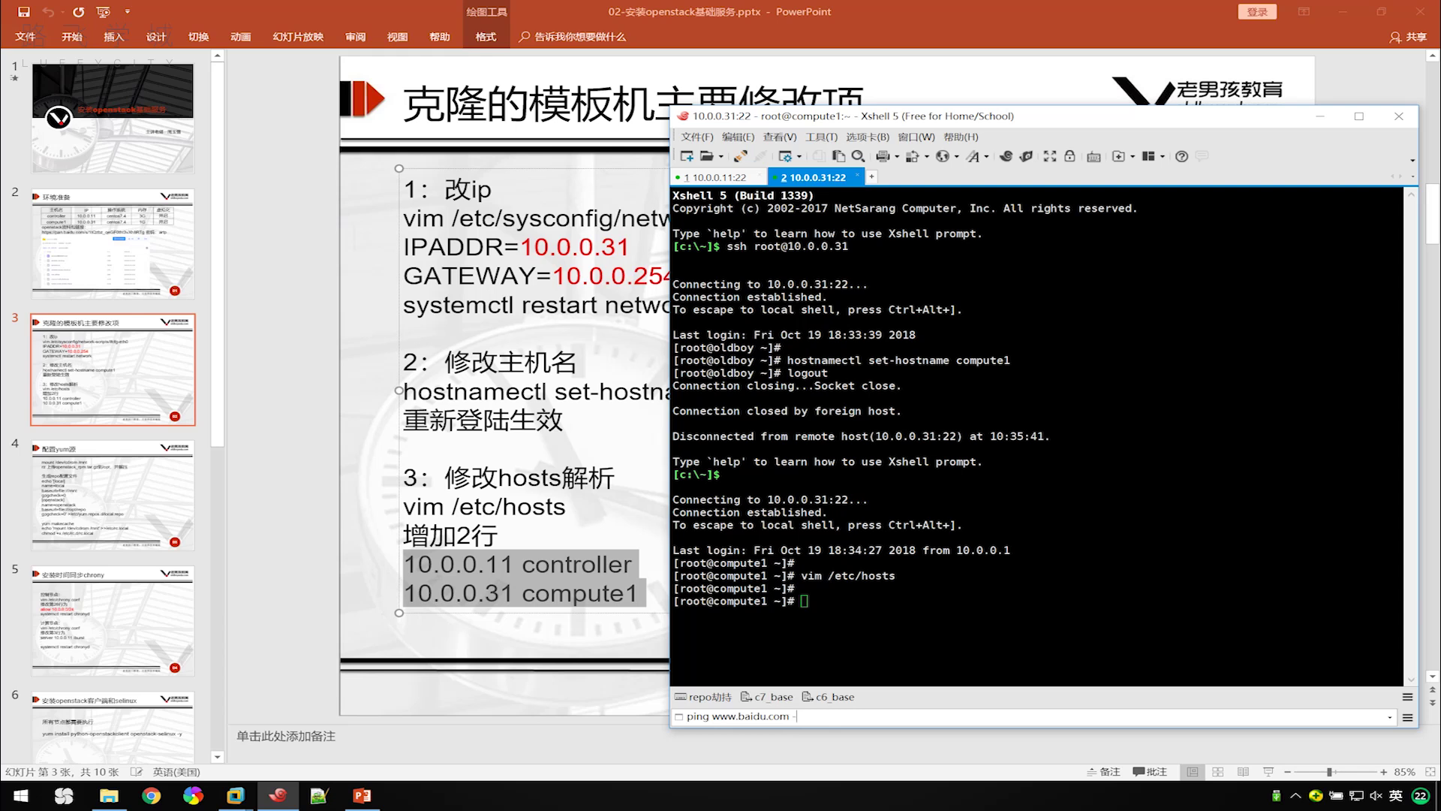
pyautogui.press('Return')
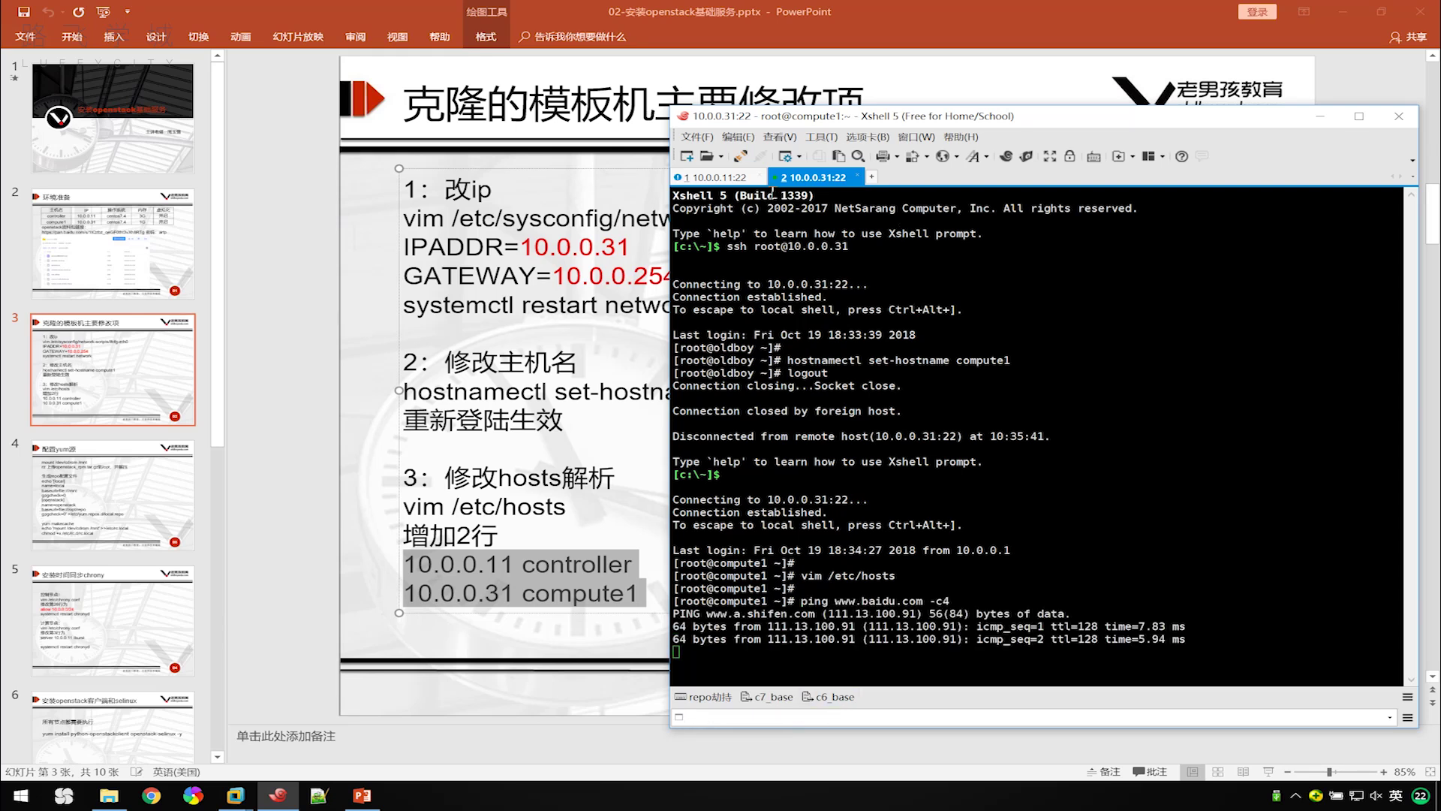
pyautogui.click(724, 178)
pyautogui.click(813, 178)
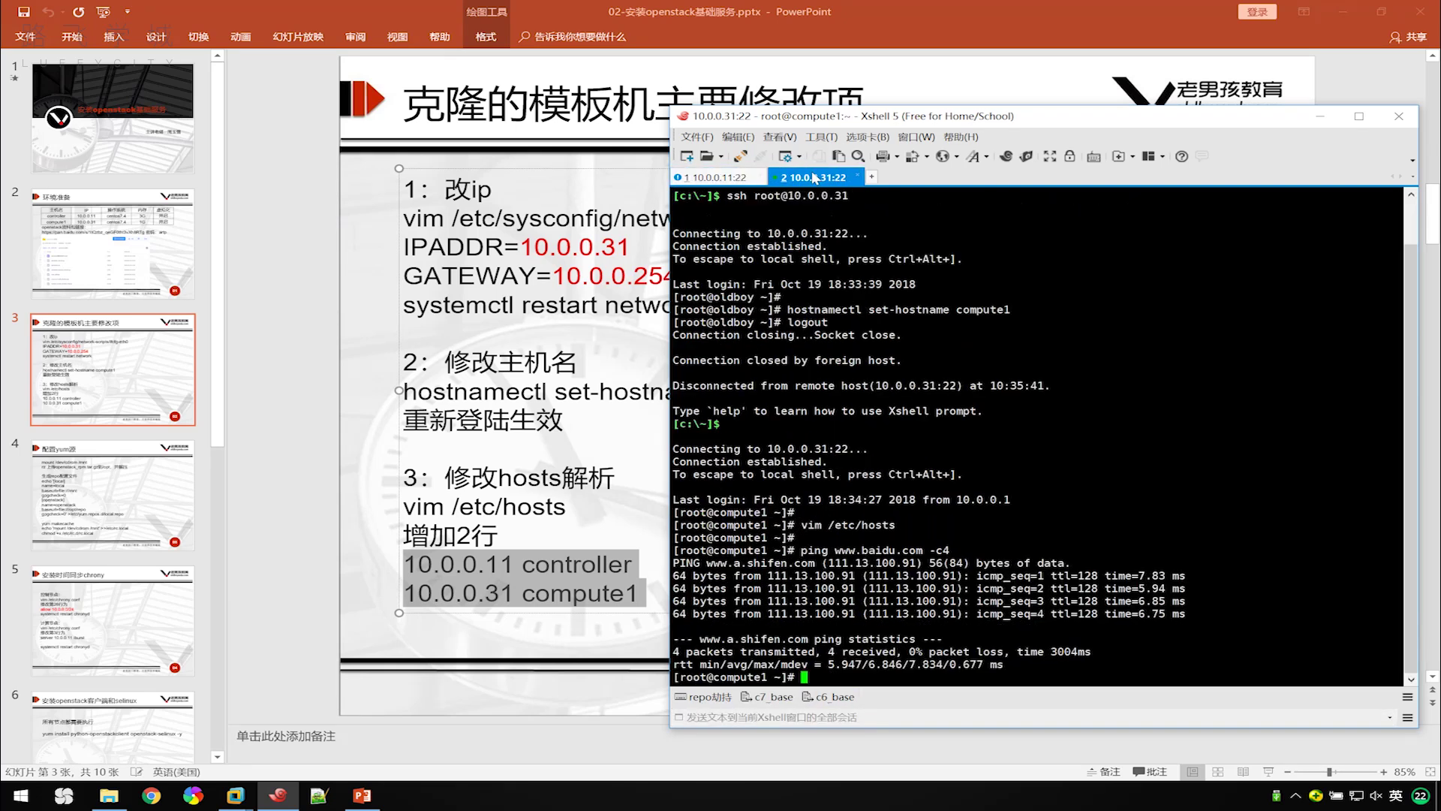
pyautogui.click(726, 180)
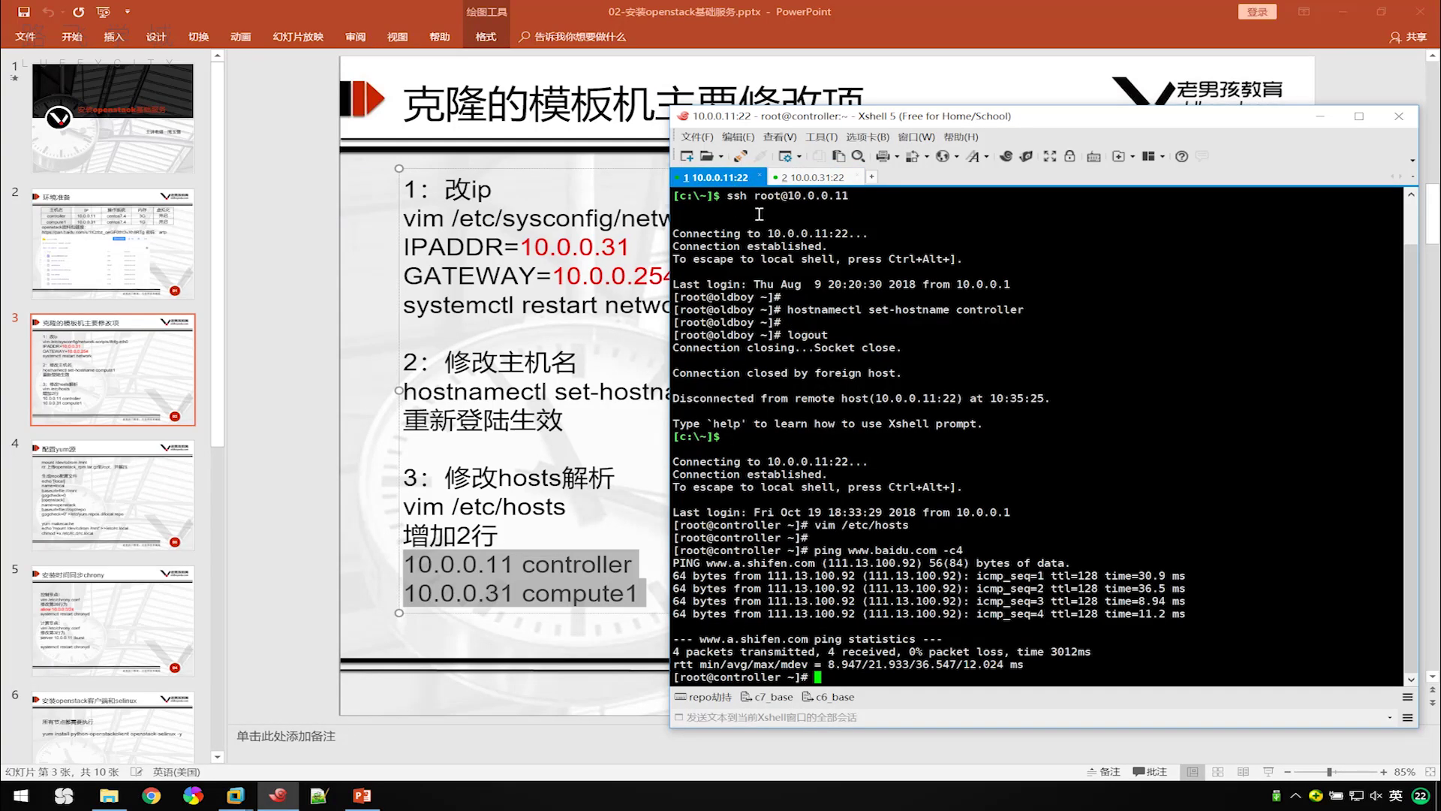
pyautogui.click(517, 300)
pyautogui.tripleClick(676, 276)
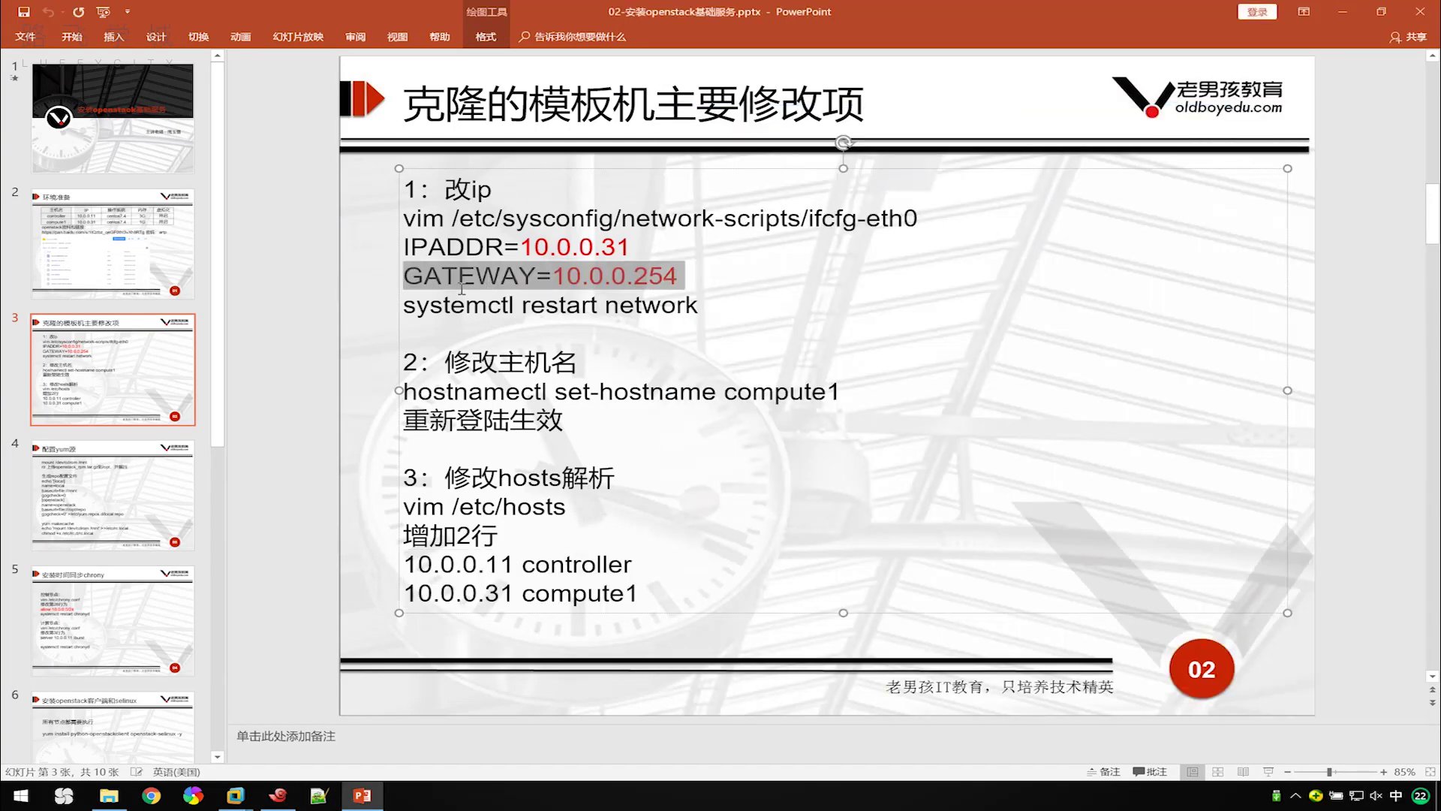
pyautogui.click(276, 796)
pyautogui.click(811, 177)
pyautogui.click(713, 178)
# Run free -m on controller and compute1, then return to the environment-preparation slide.
pyautogui.write('fr')
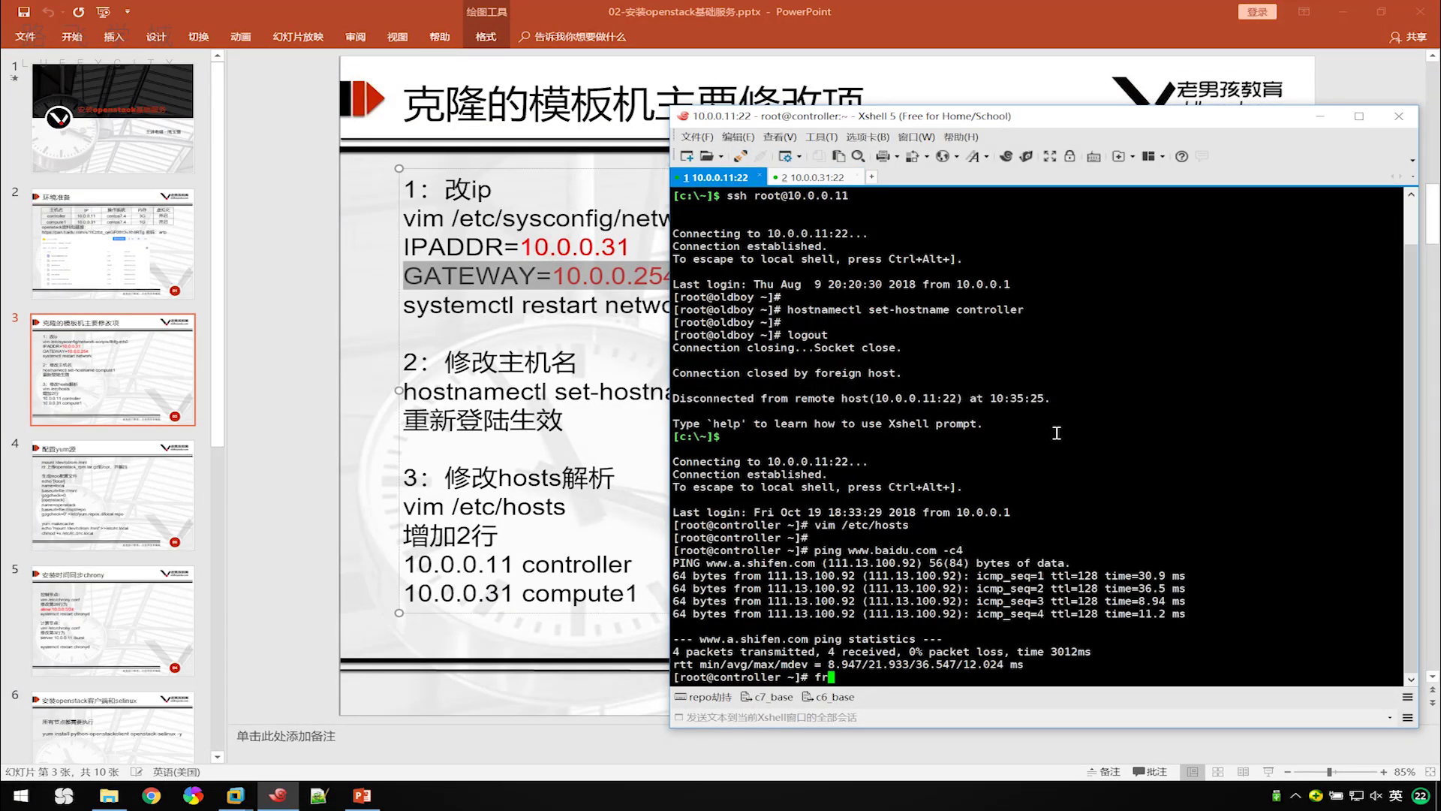
pyautogui.write('ee -m')
pyautogui.press('Return')
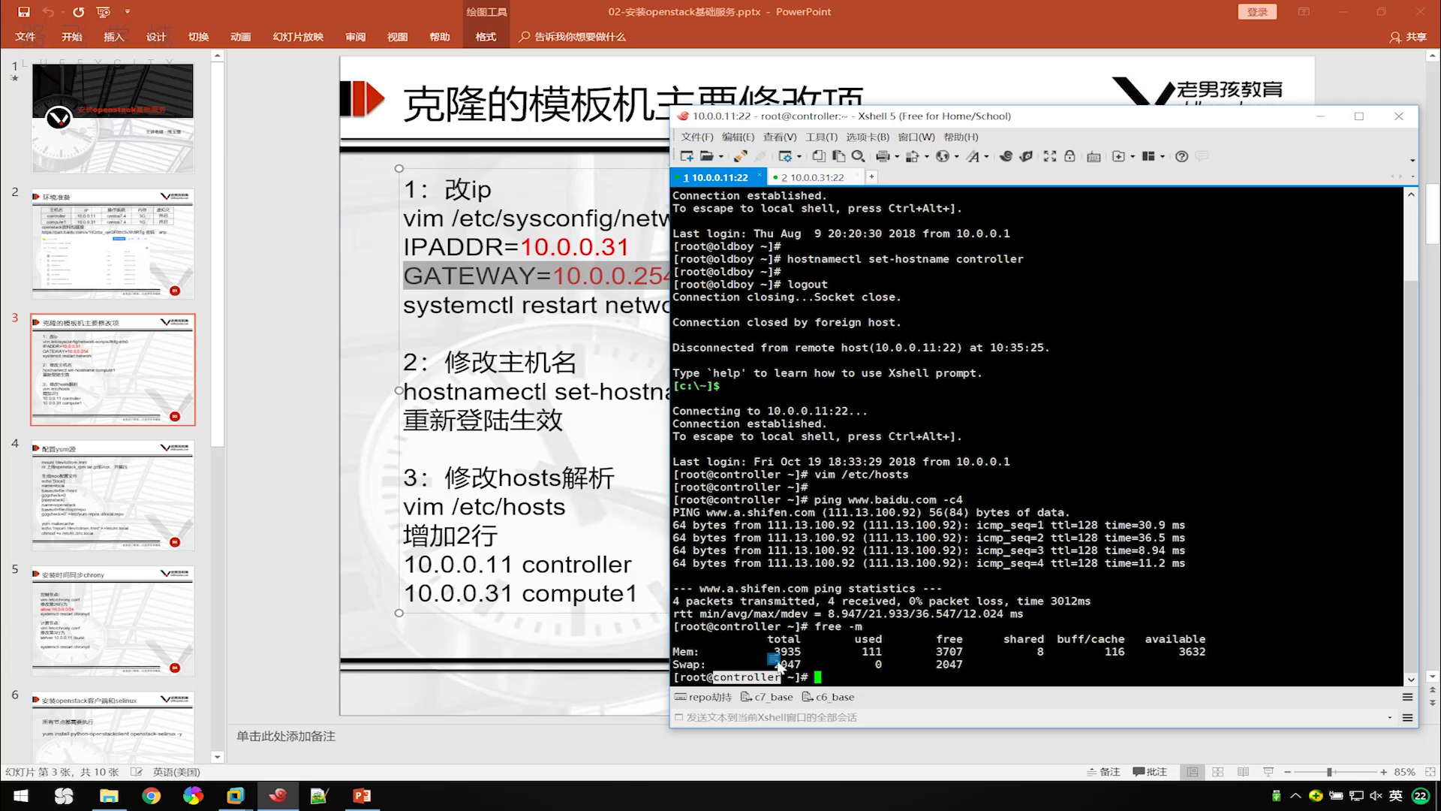
pyautogui.moveTo(863, 626); pyautogui.dragTo(811, 626)
pyautogui.click(749, 672)
pyautogui.doubleClick(750, 675)
pyautogui.click(743, 665)
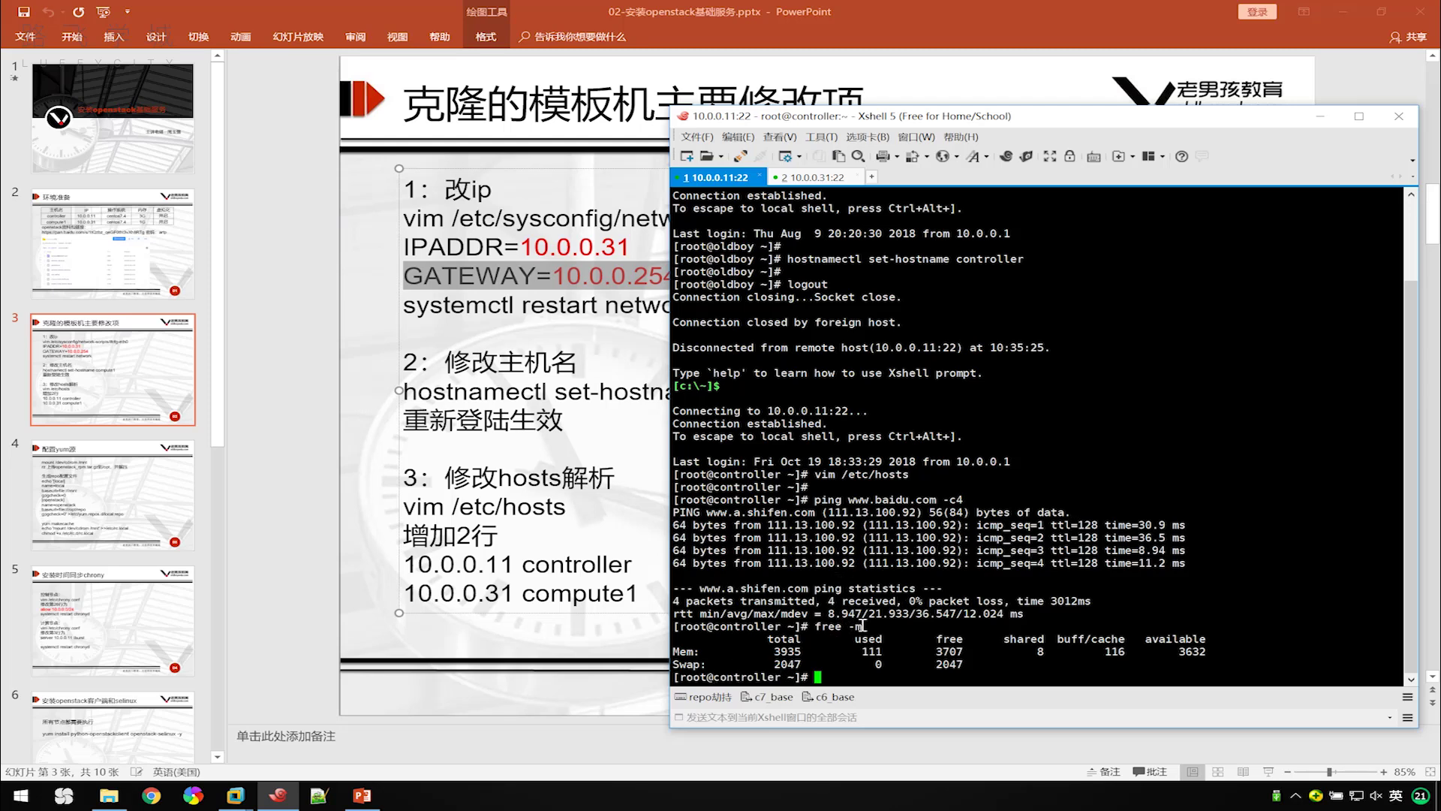
pyautogui.click(810, 178)
pyautogui.write('free -m')
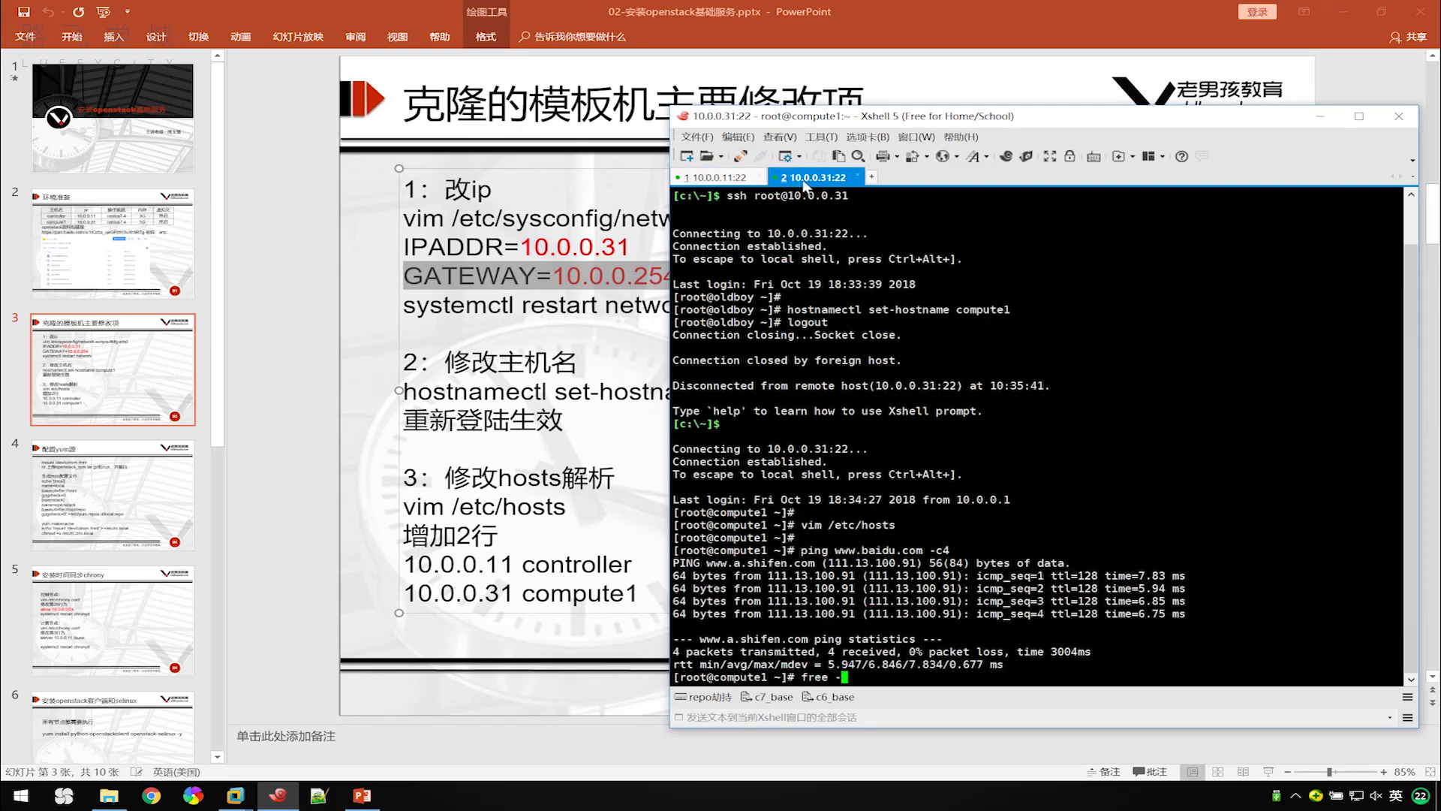
pyautogui.press('Return')
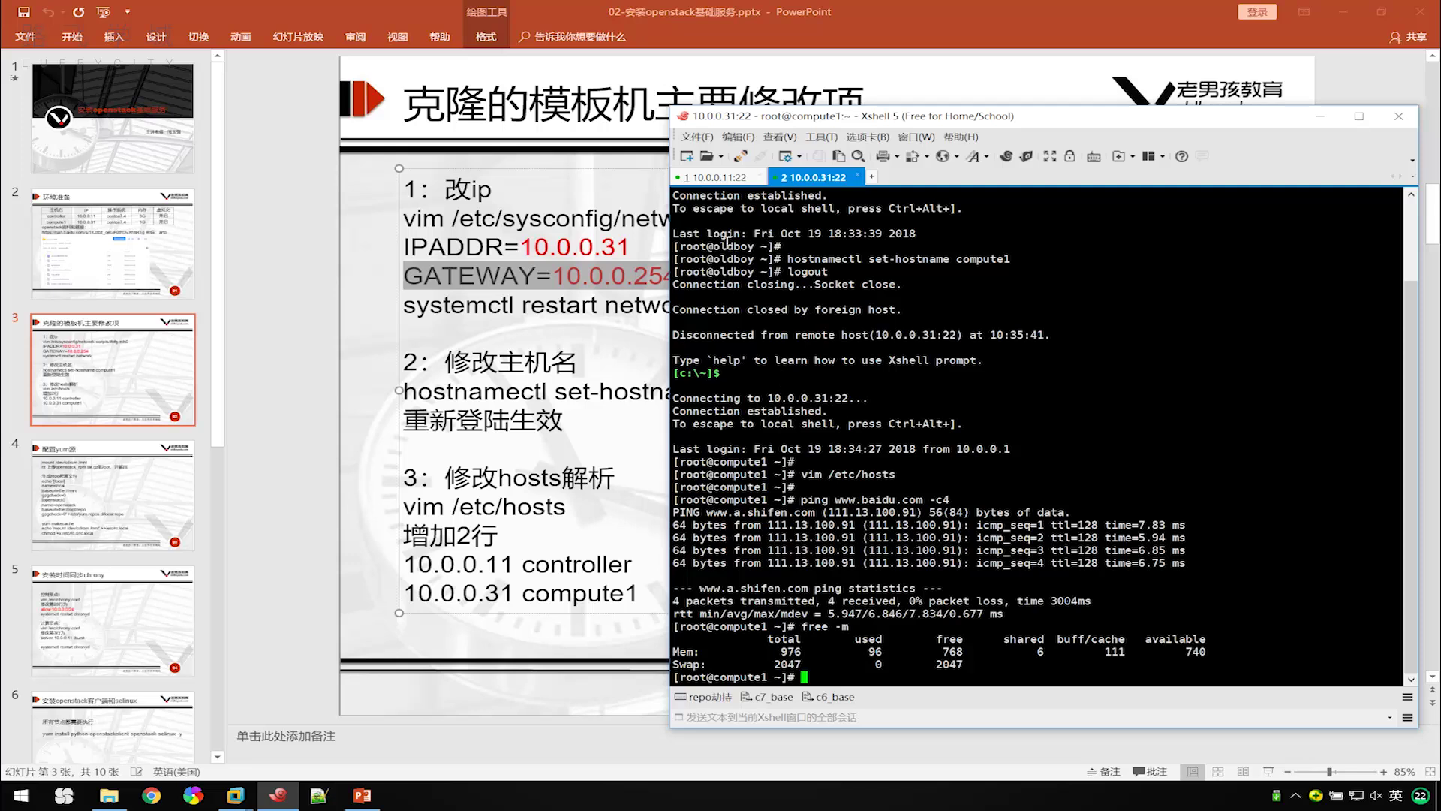
pyautogui.click(719, 178)
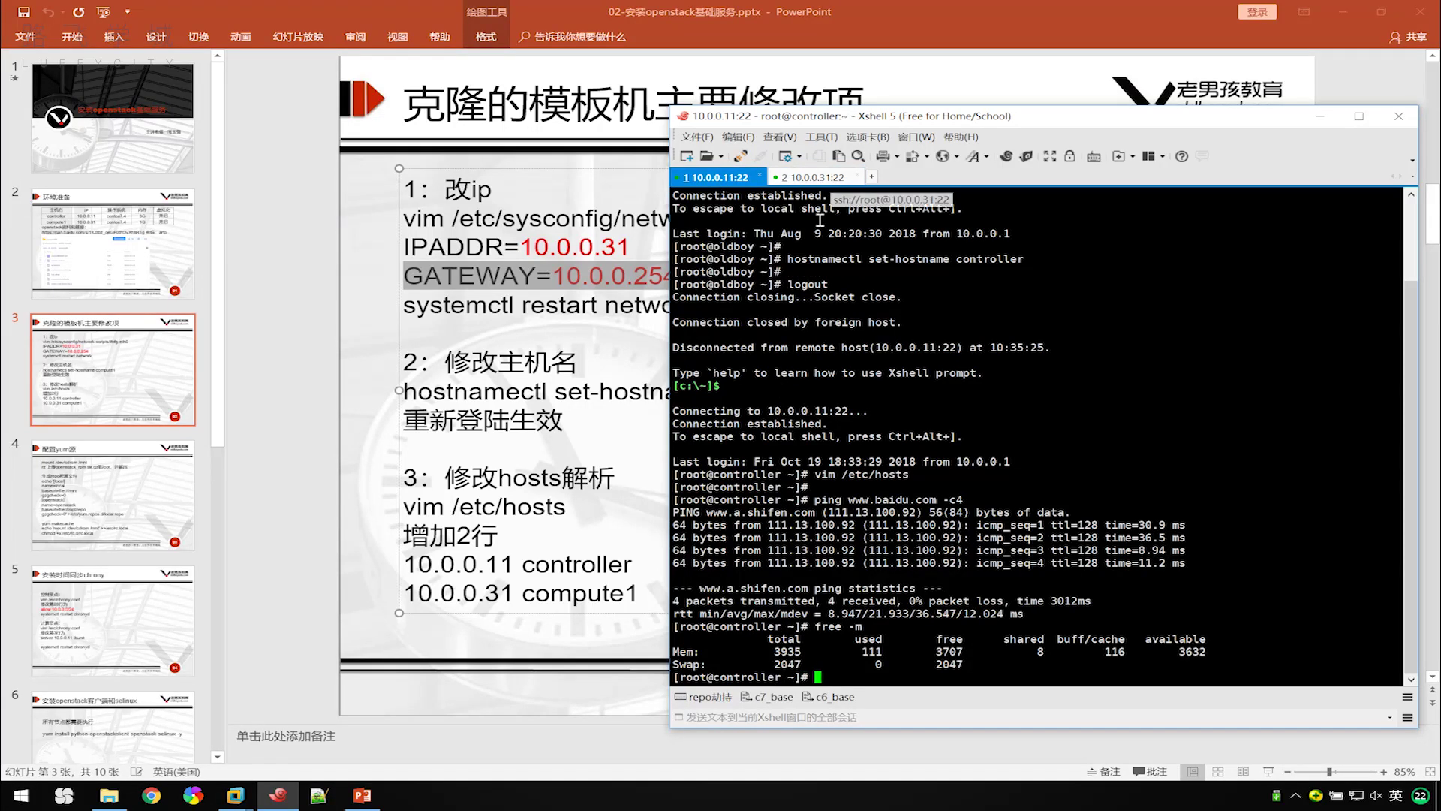
pyautogui.click(538, 325)
pyautogui.scroll(1, 614, 250)
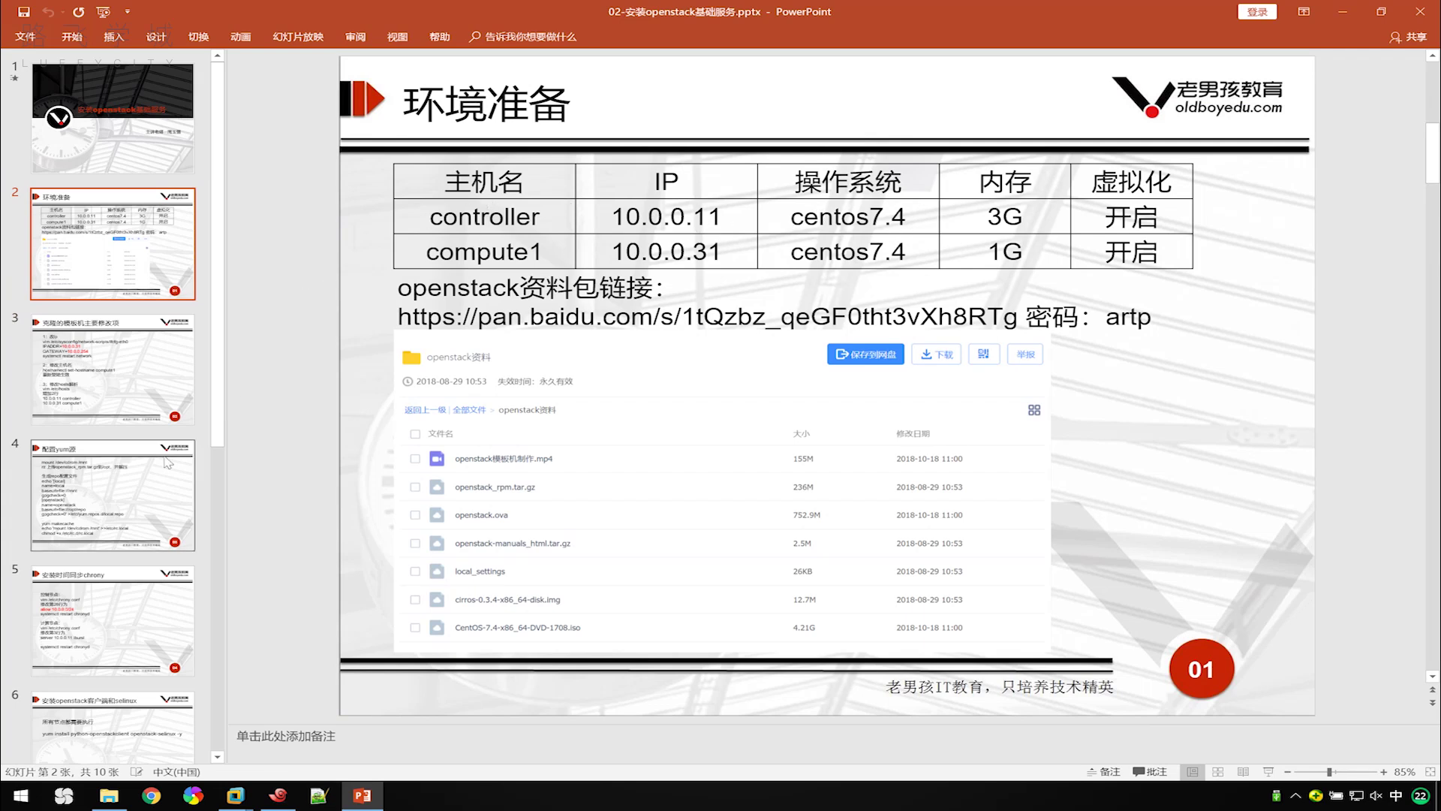
# Go to slide 4 (配置yum源) and open openstack_rpm.tar.gz from the openstack资料 folder in WinRAR.
pyautogui.click(88, 495)
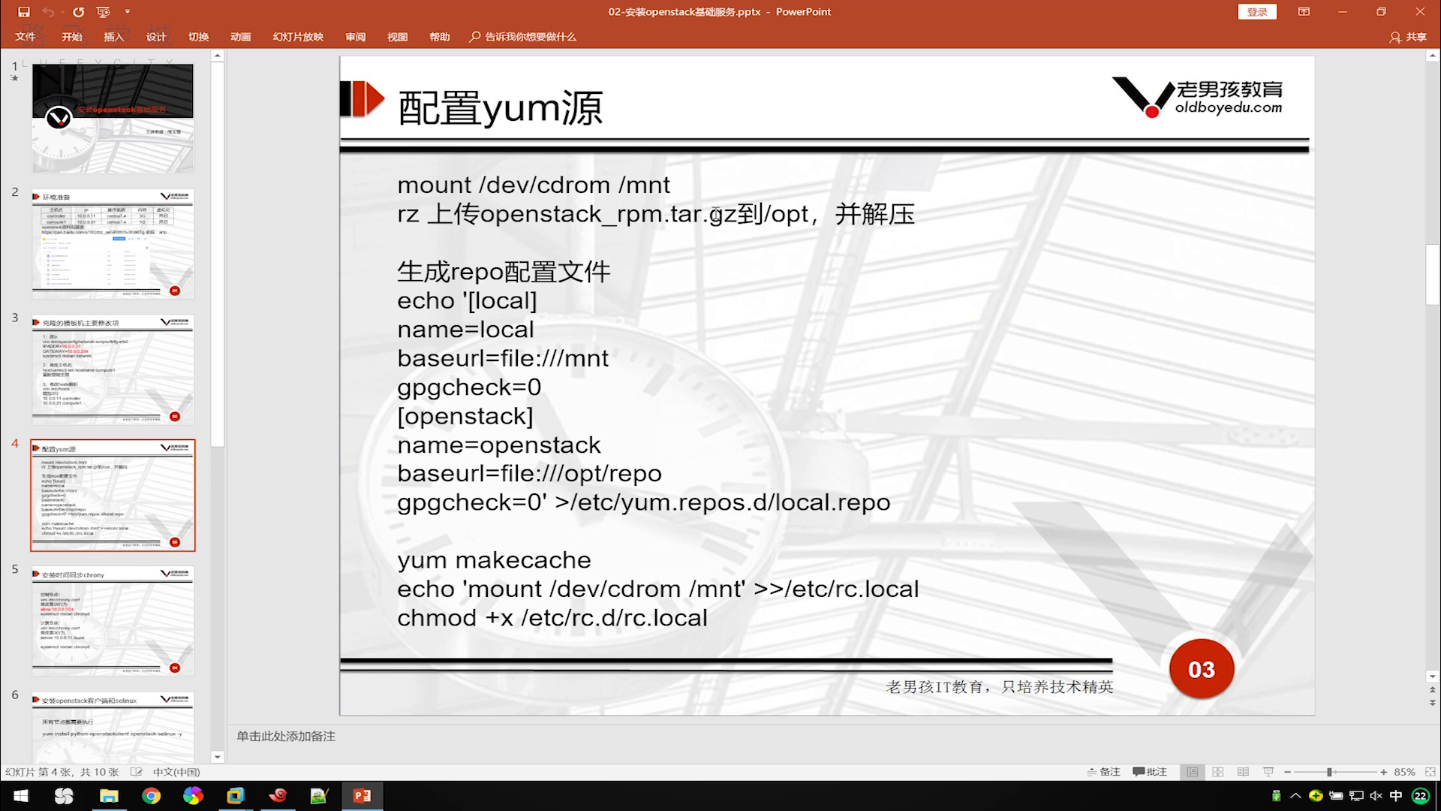
pyautogui.click(109, 795)
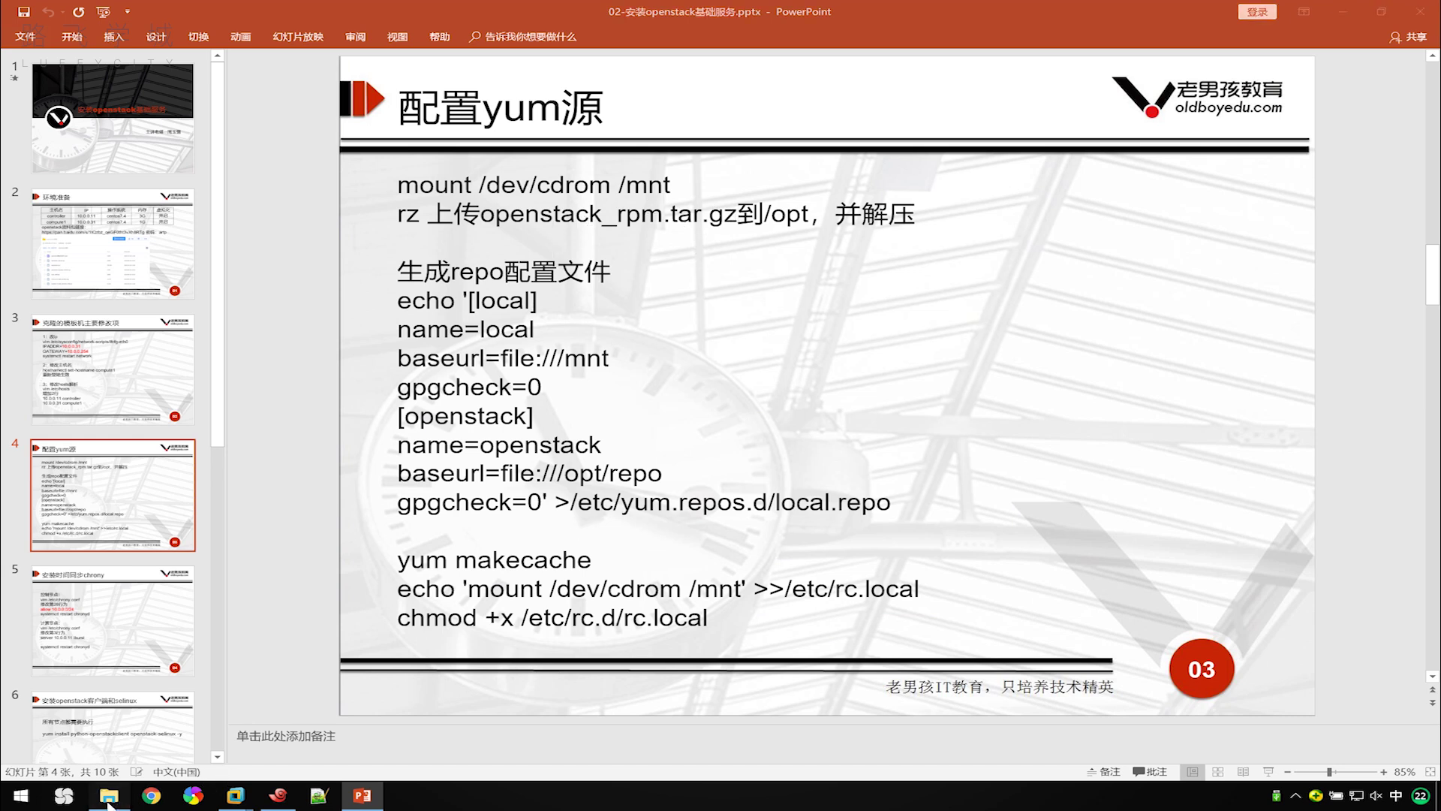
pyautogui.click(904, 368)
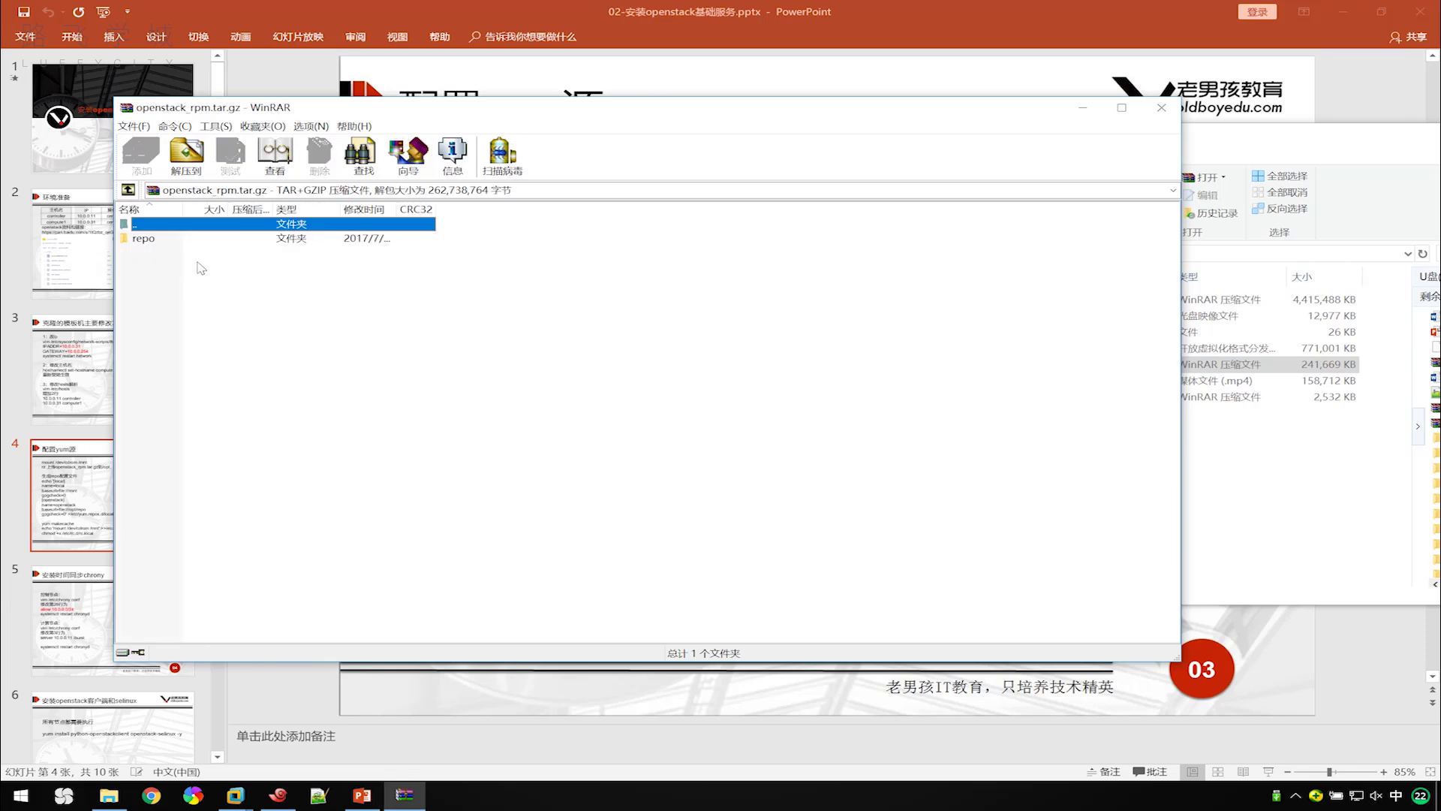
# Browse the repo folder's rpm packages in the archive, close WinRAR, and return to slide 4.
pyautogui.click(169, 238)
pyautogui.doubleClick(168, 242)
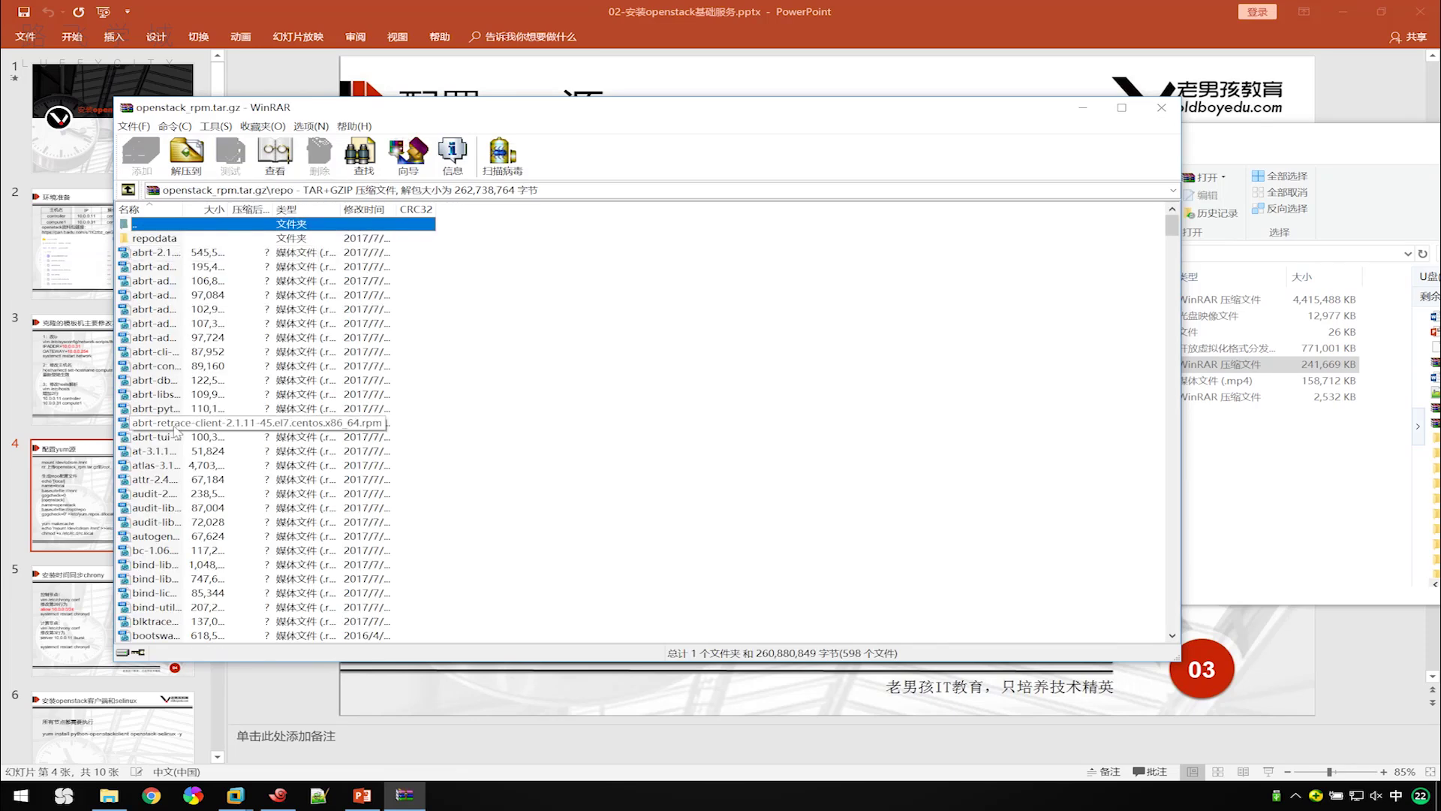
pyautogui.scroll(-20, 178, 430)
pyautogui.scroll(-20, 178, 430)
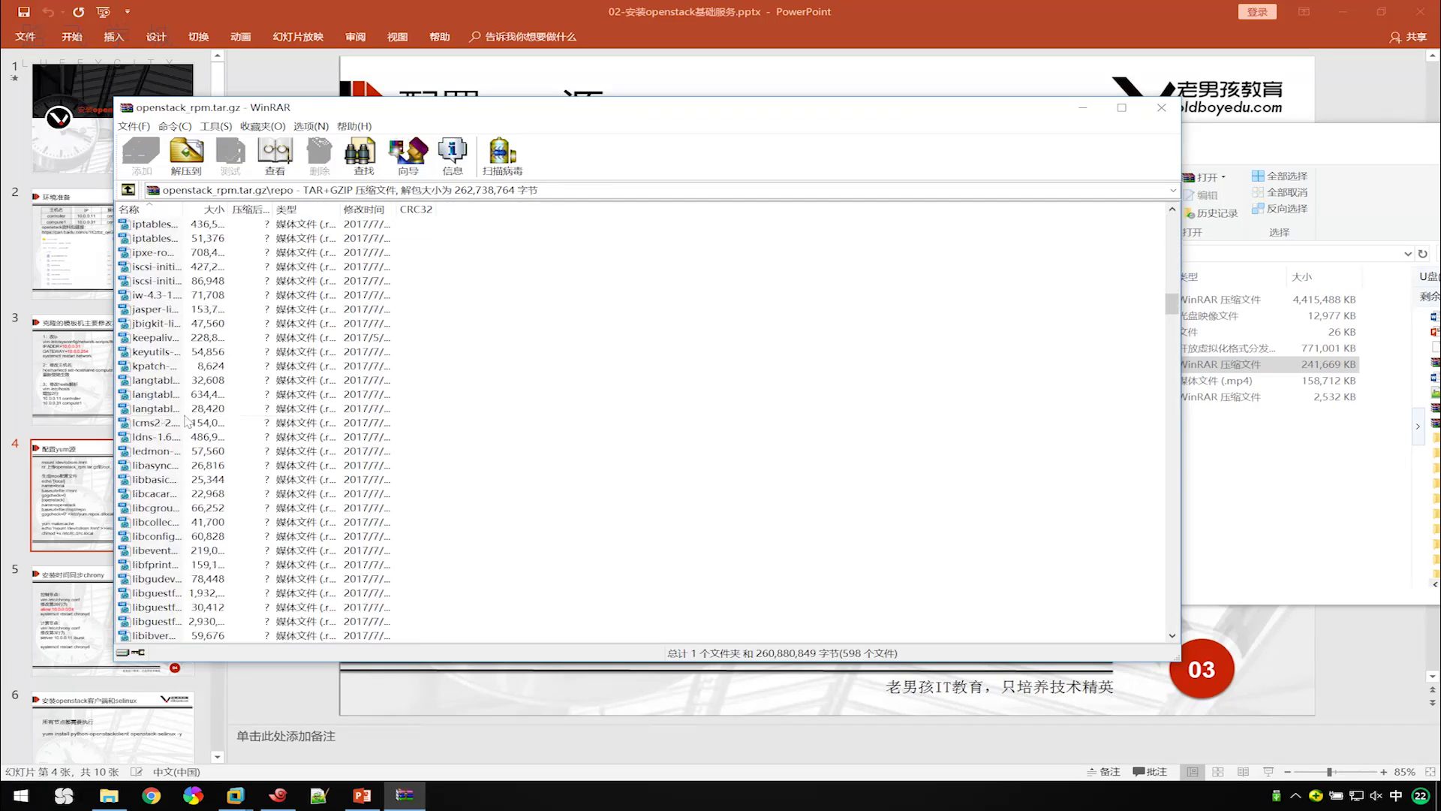
pyautogui.click(1160, 109)
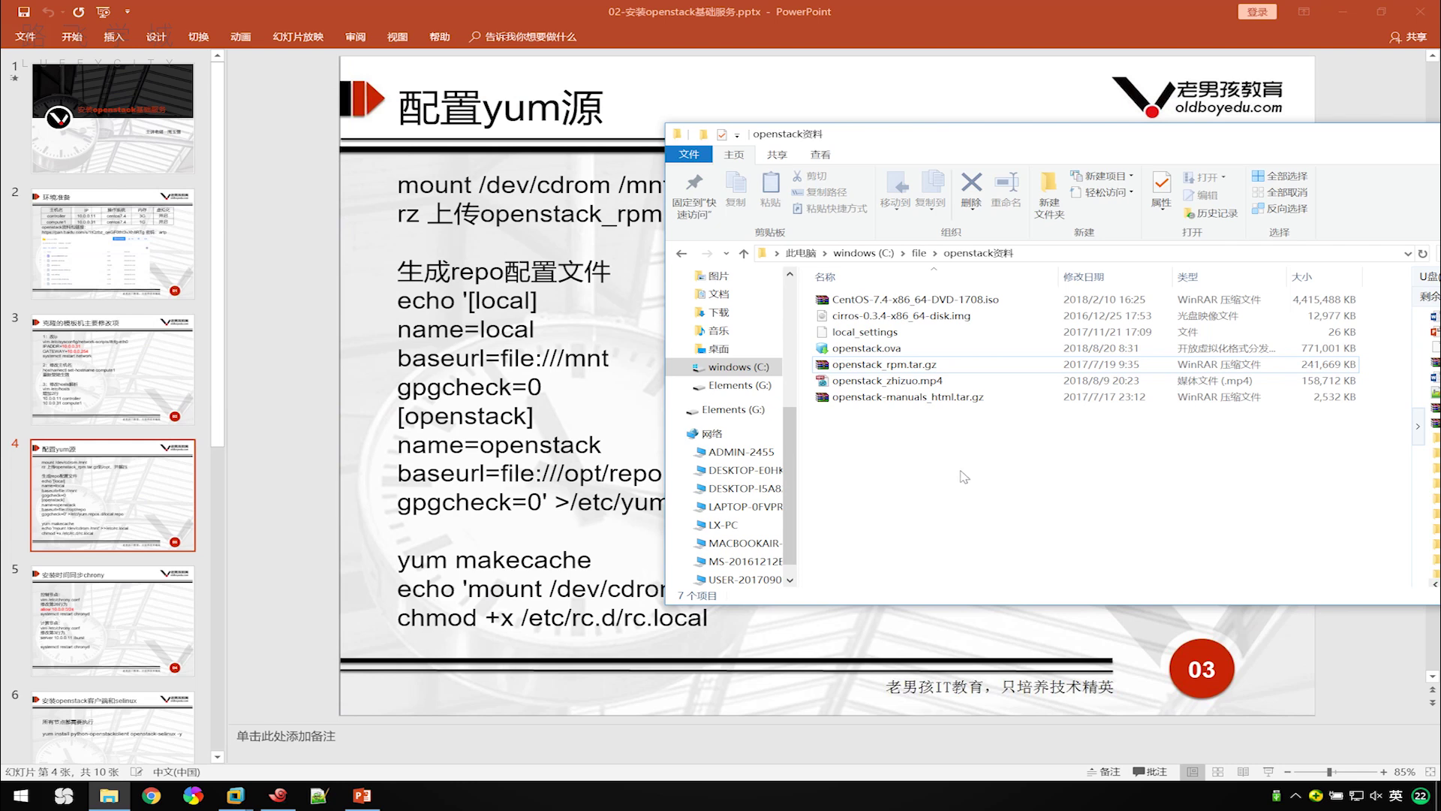
pyautogui.click(884, 365)
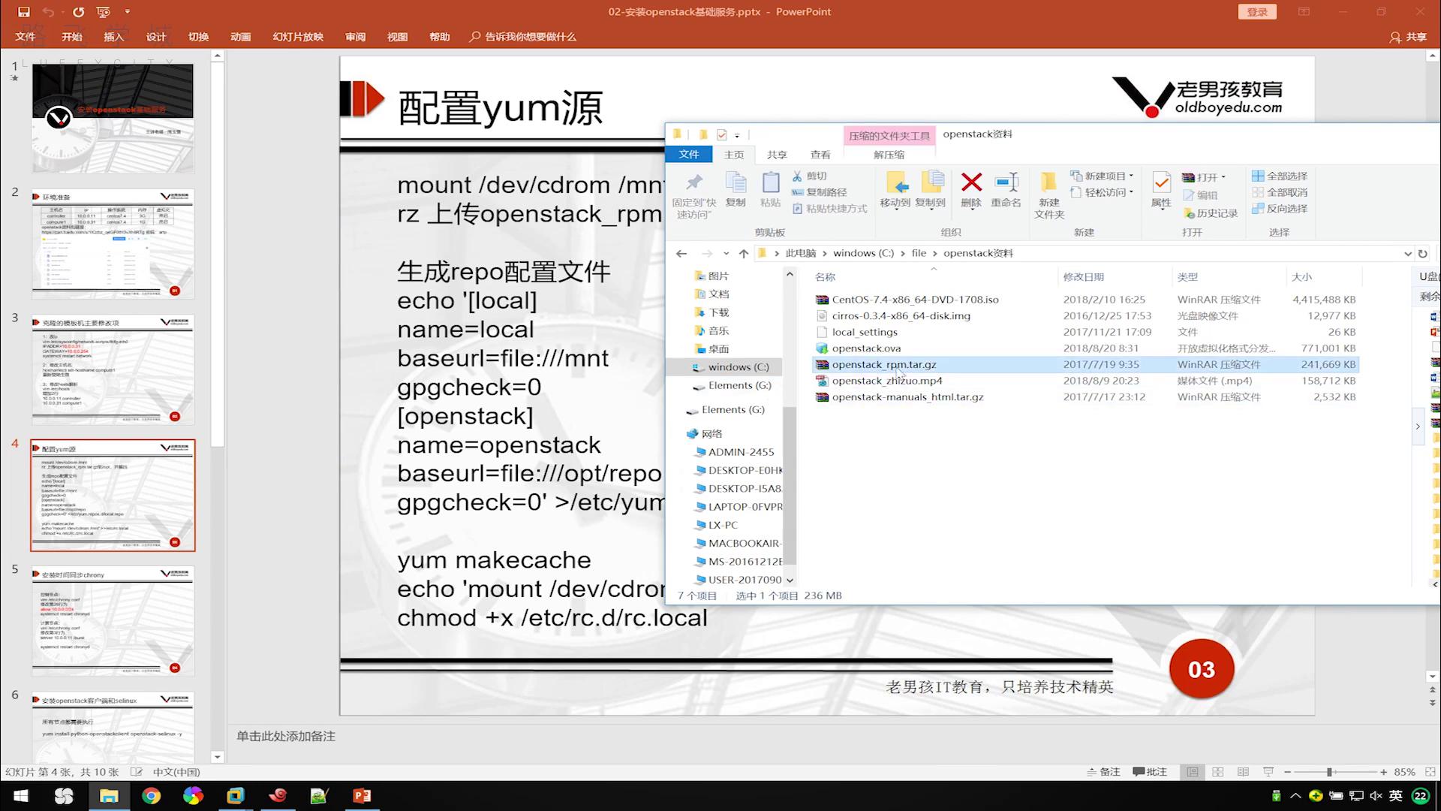
pyautogui.click(449, 325)
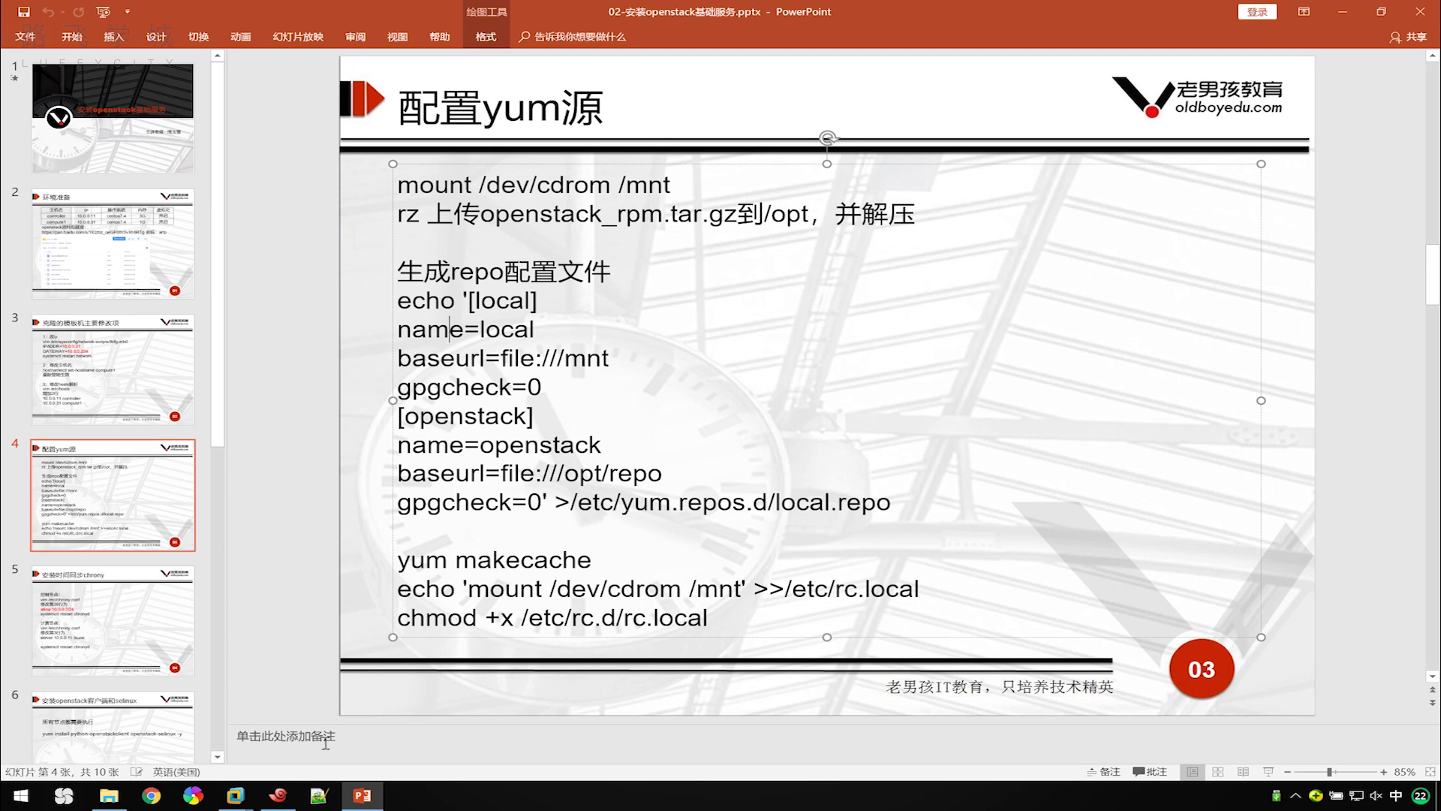
# Copy mount /dev/cdrom /mnt from the slide and send it to both sessions via the compose bar.
pyautogui.click(279, 798)
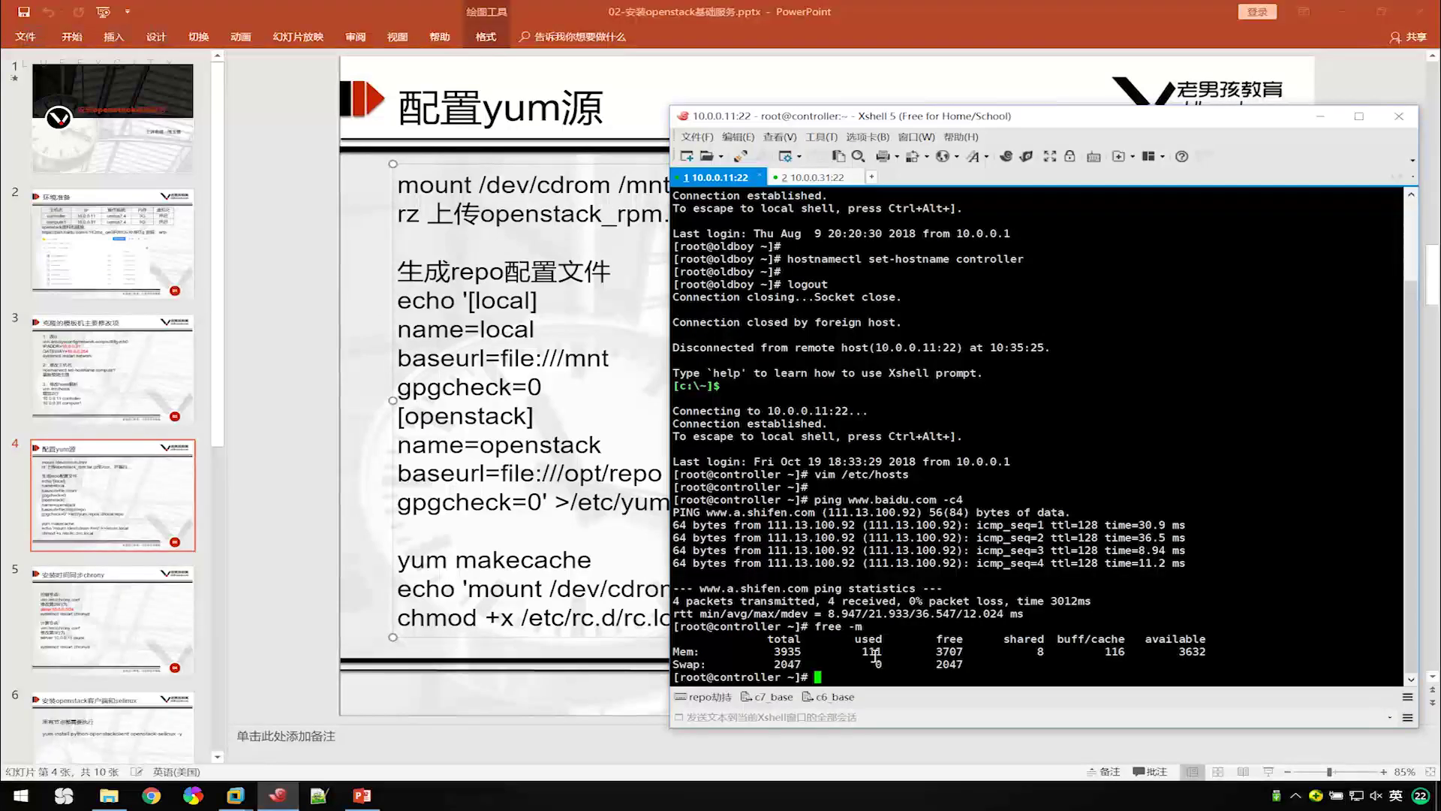
pyautogui.click(842, 716)
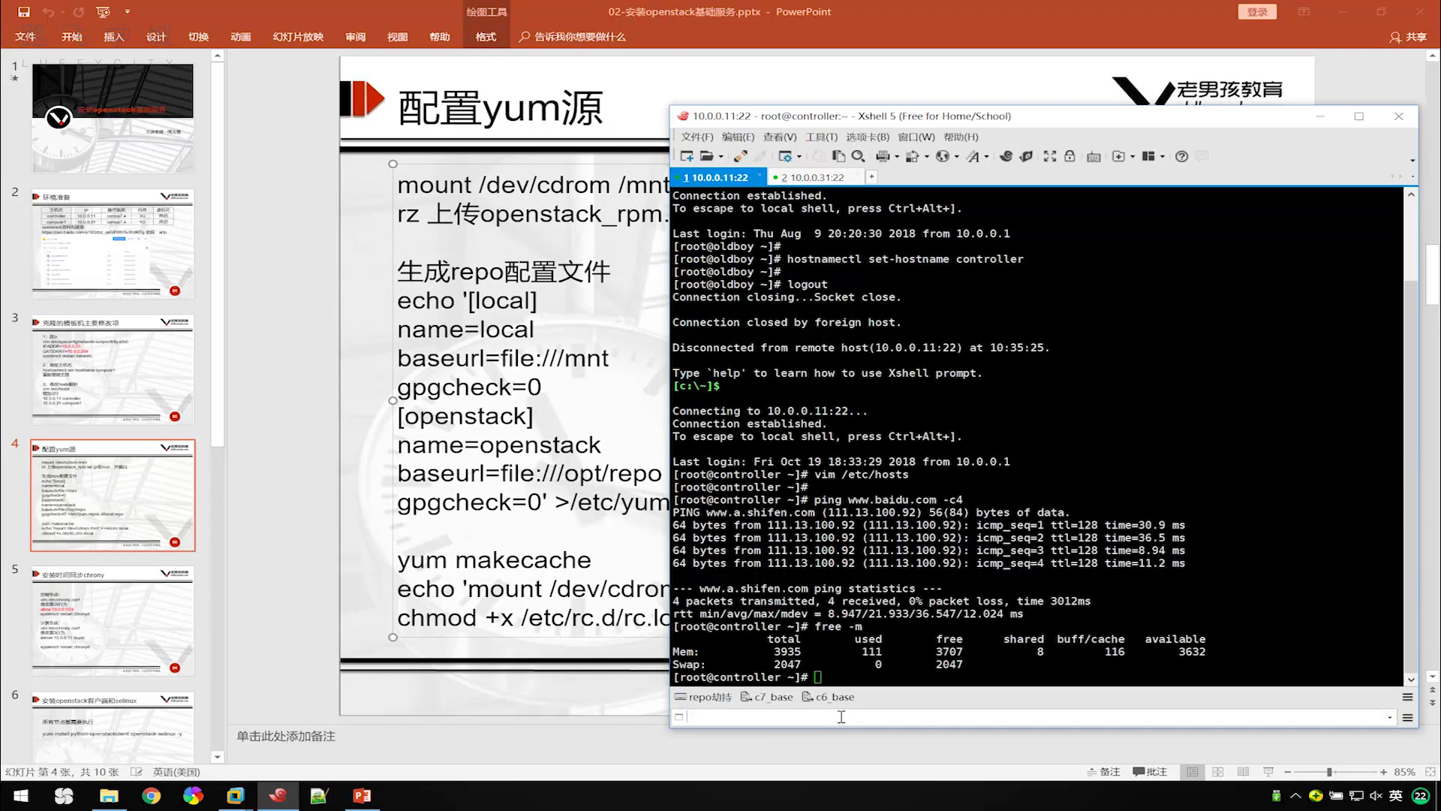
pyautogui.click(510, 185)
pyautogui.moveTo(672, 185); pyautogui.dragTo(409, 192)
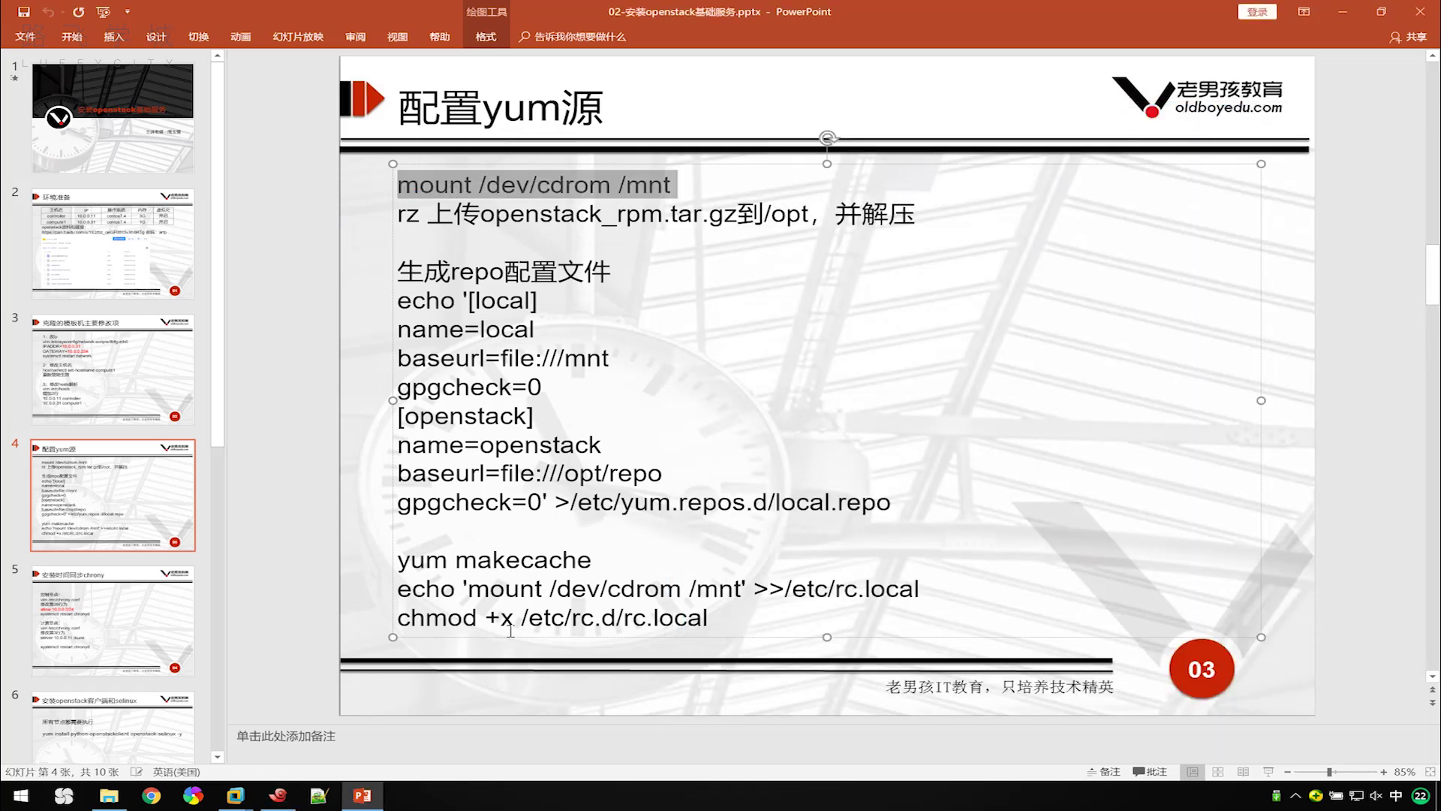
pyautogui.click(278, 797)
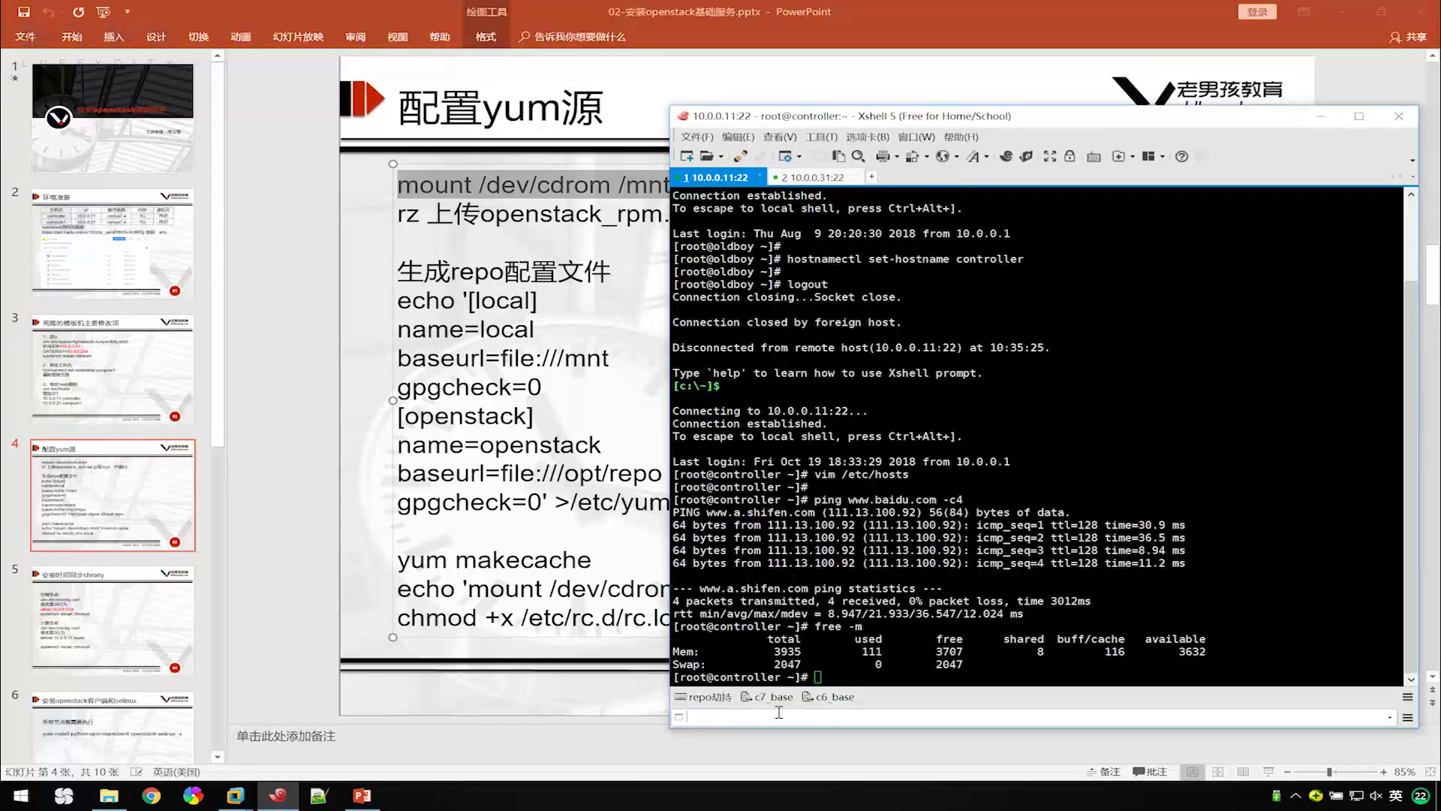
pyautogui.click(779, 715)
pyautogui.hotkey('ctrl', 'v')
pyautogui.press('Return')
# List /mnt on both hosts, then select the openstack_rpm.tar.gz file name on the slide.
pyautogui.click(800, 204)
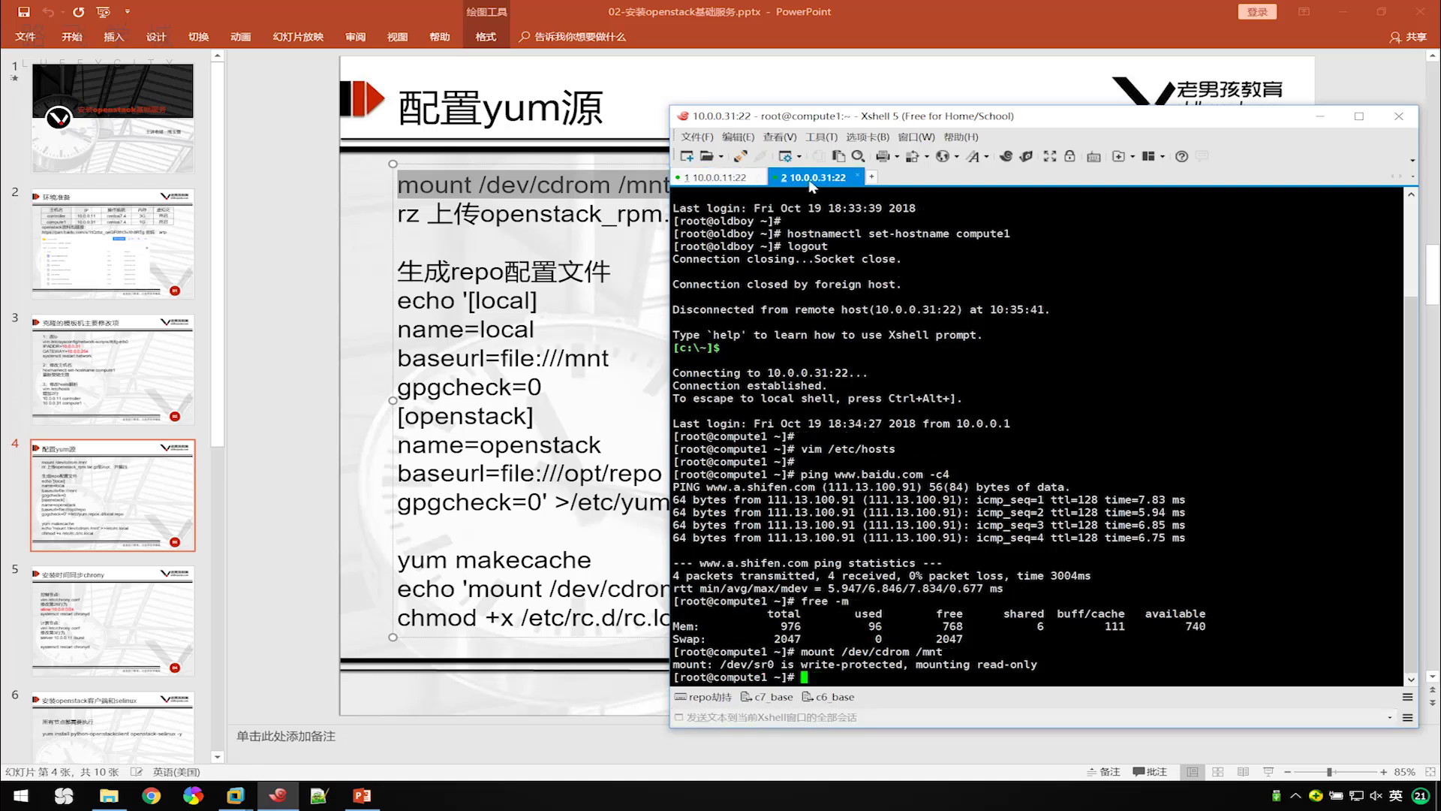
pyautogui.click(793, 714)
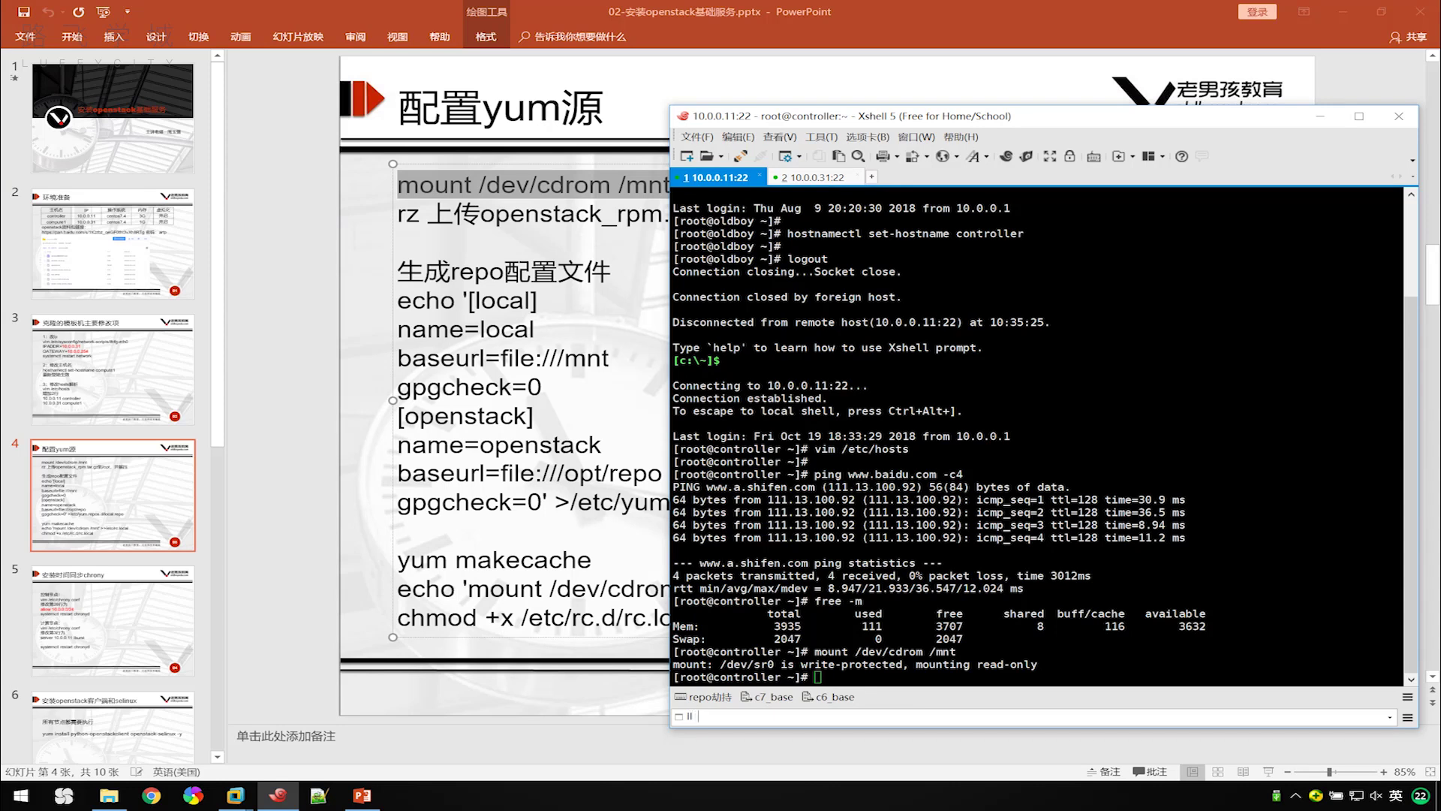
pyautogui.press('Return')
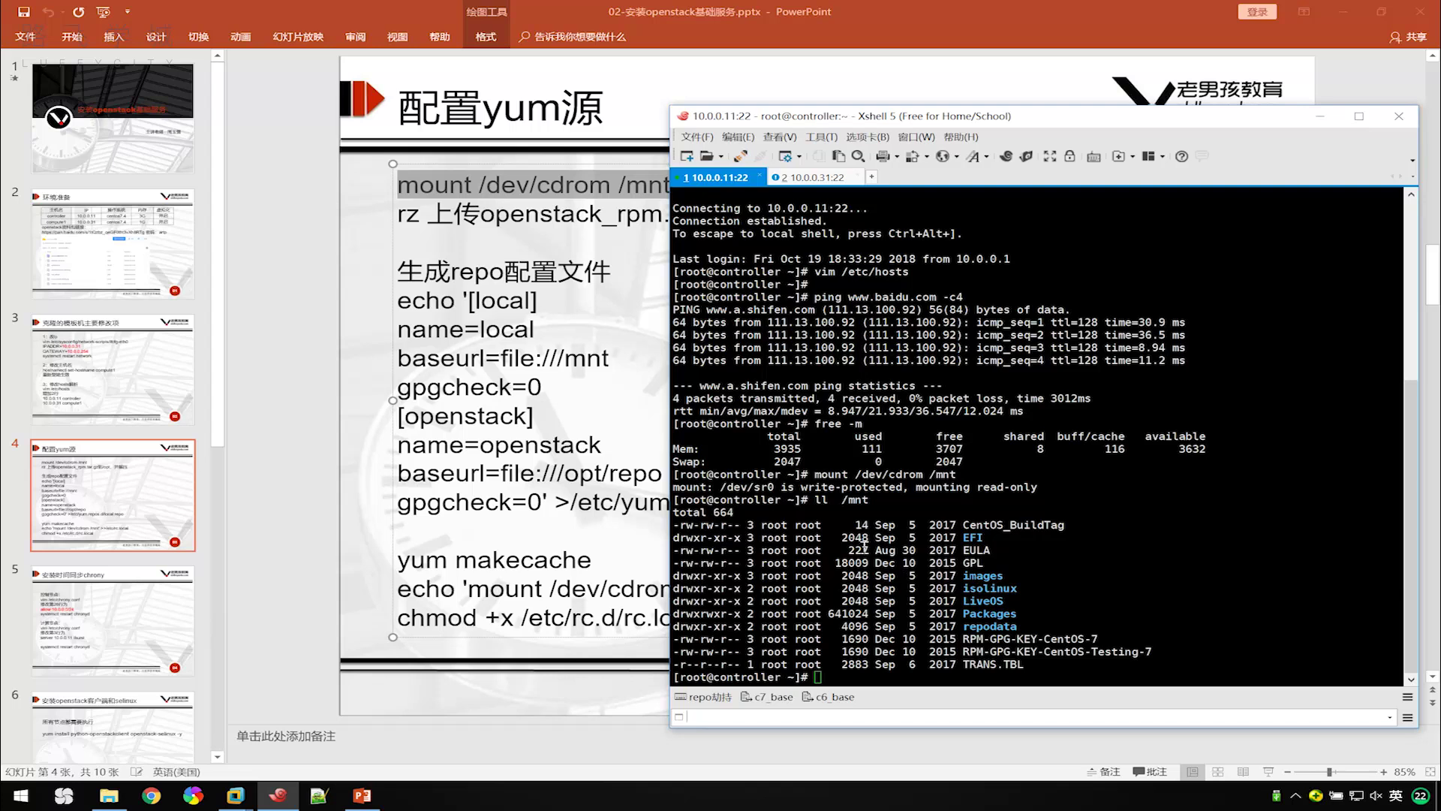
pyautogui.click(822, 179)
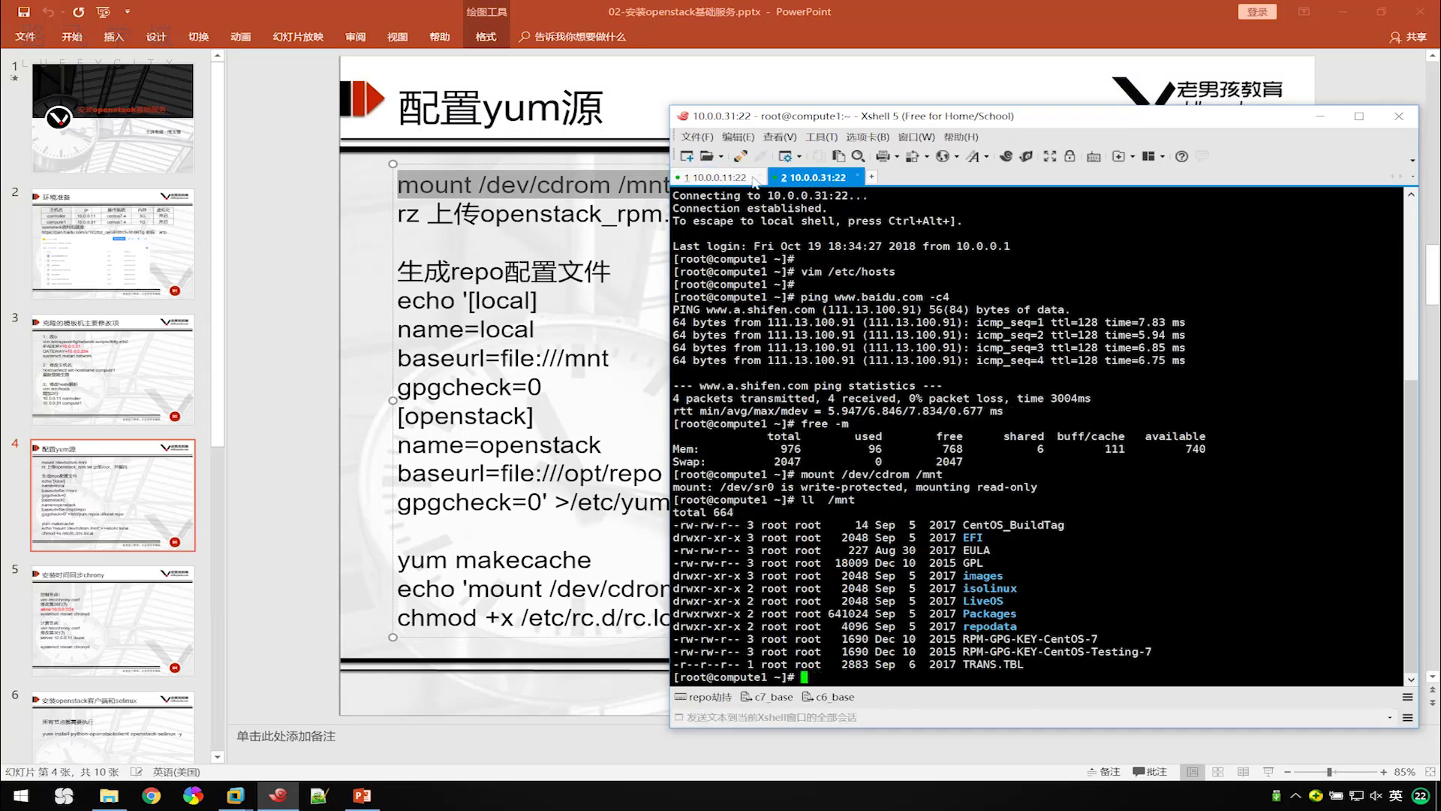
pyautogui.click(701, 183)
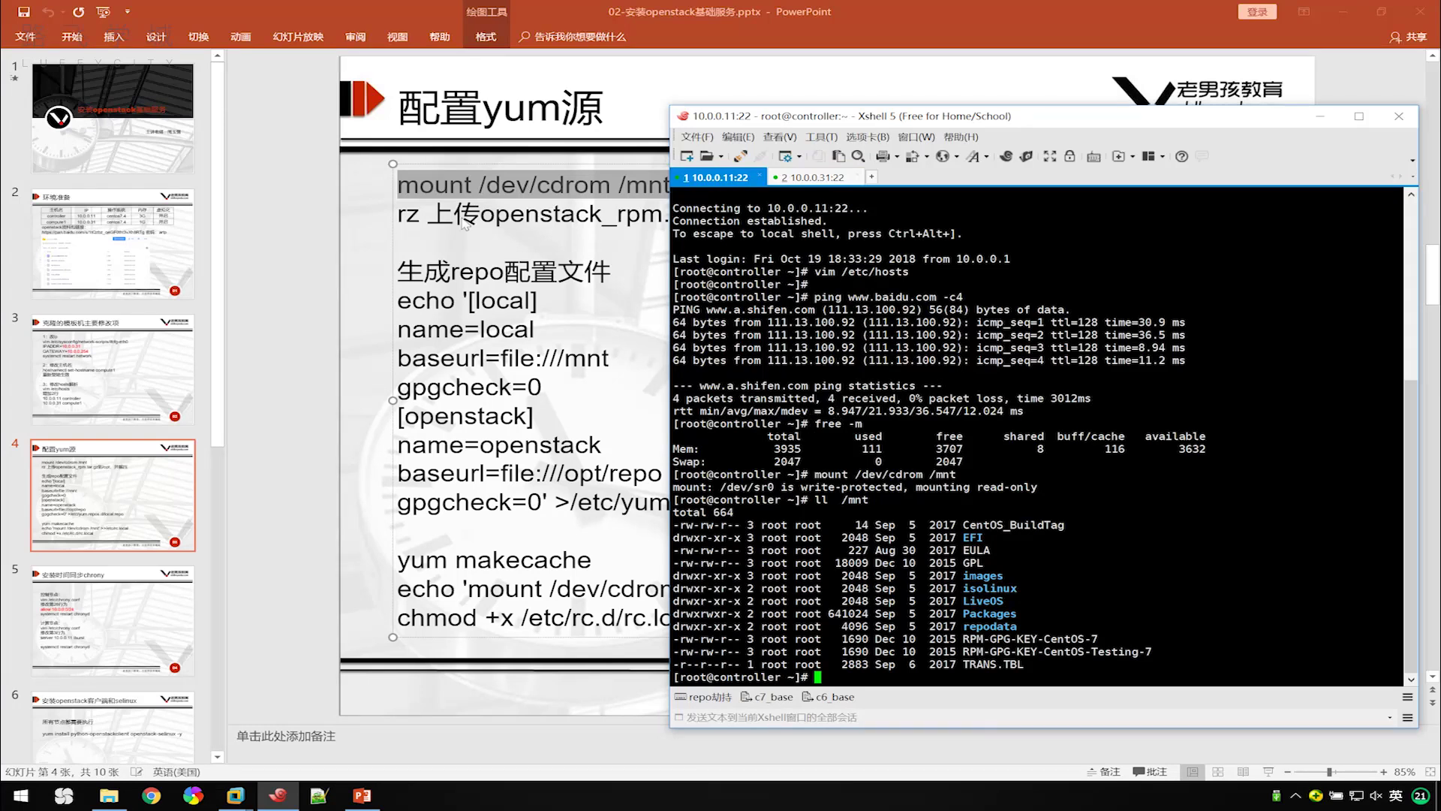
pyautogui.click(463, 223)
pyautogui.moveTo(480, 215); pyautogui.dragTo(738, 230)
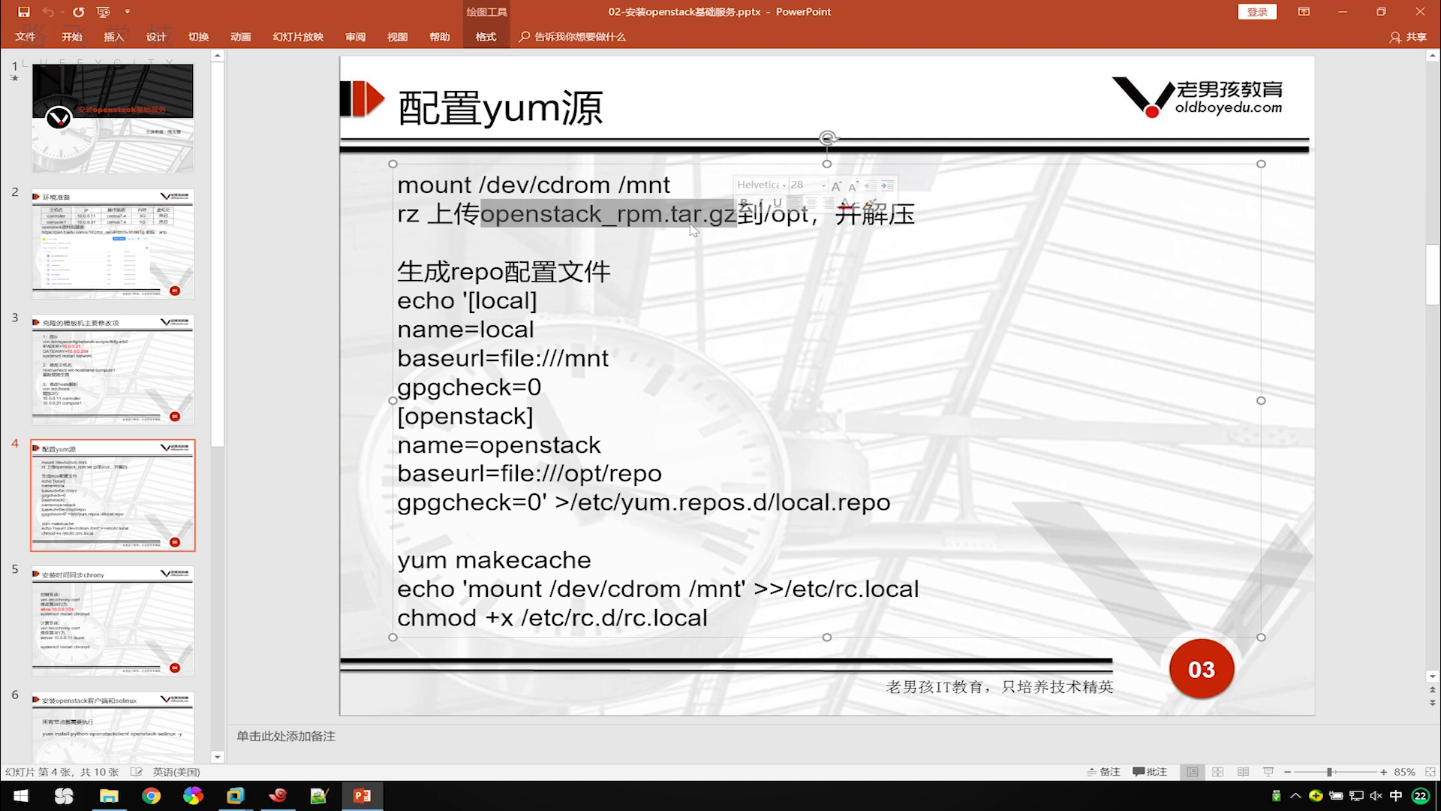
# Locate openstack_rpm.tar.gz in the openstack资料 folder and change into /opt on the controller.
pyautogui.click(124, 799)
pyautogui.click(924, 366)
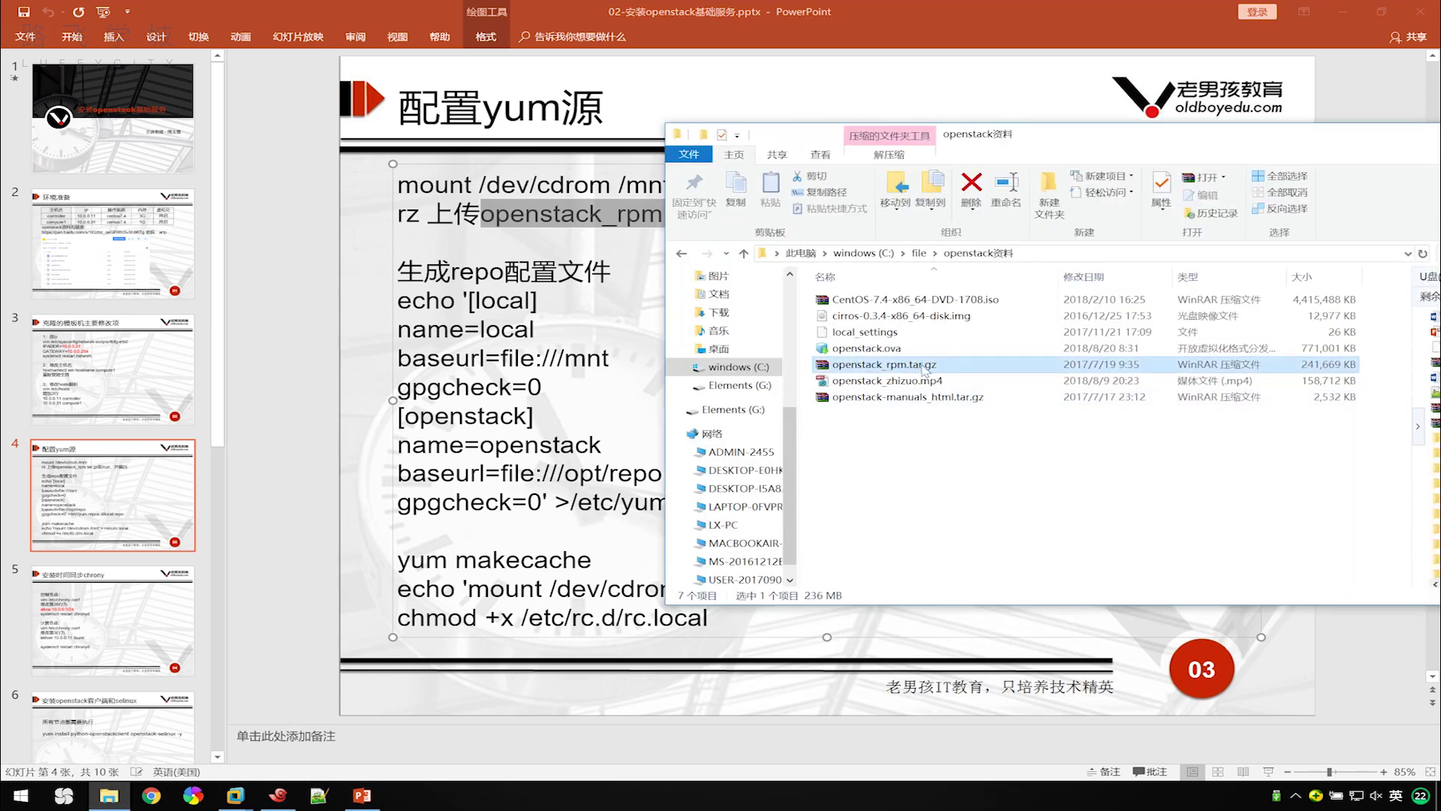
pyautogui.moveTo(1178, 135); pyautogui.dragTo(1031, 143)
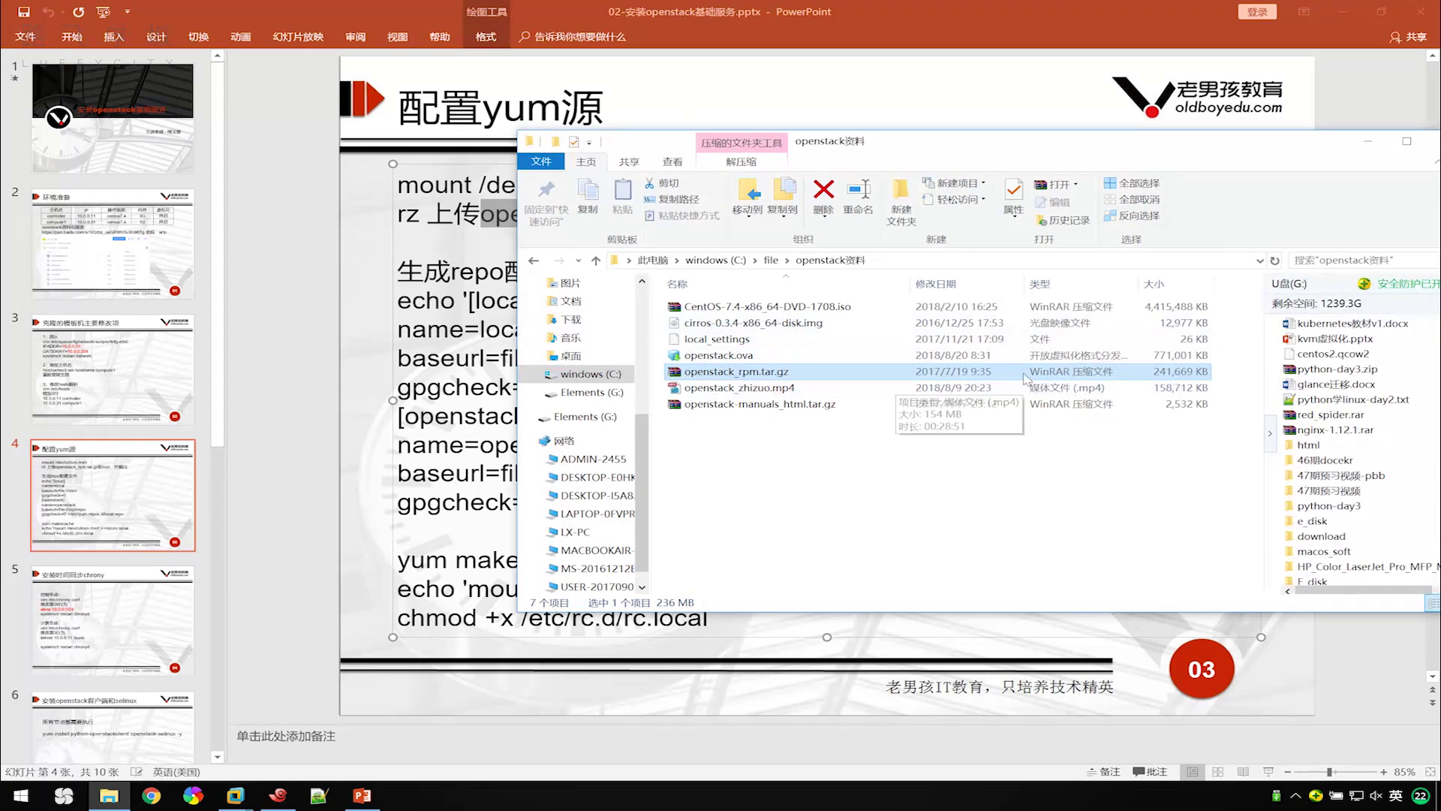
pyautogui.click(455, 473)
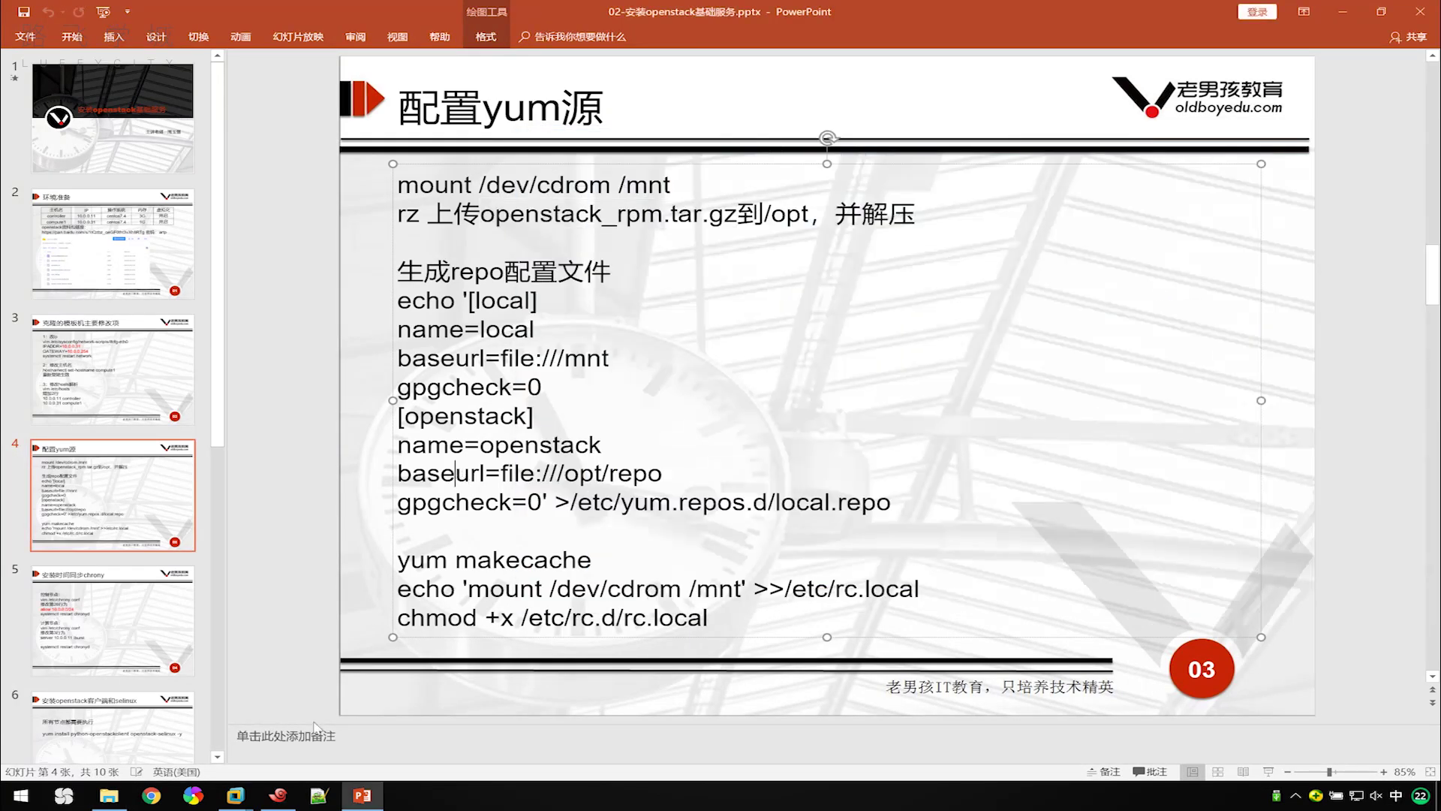
pyautogui.click(277, 796)
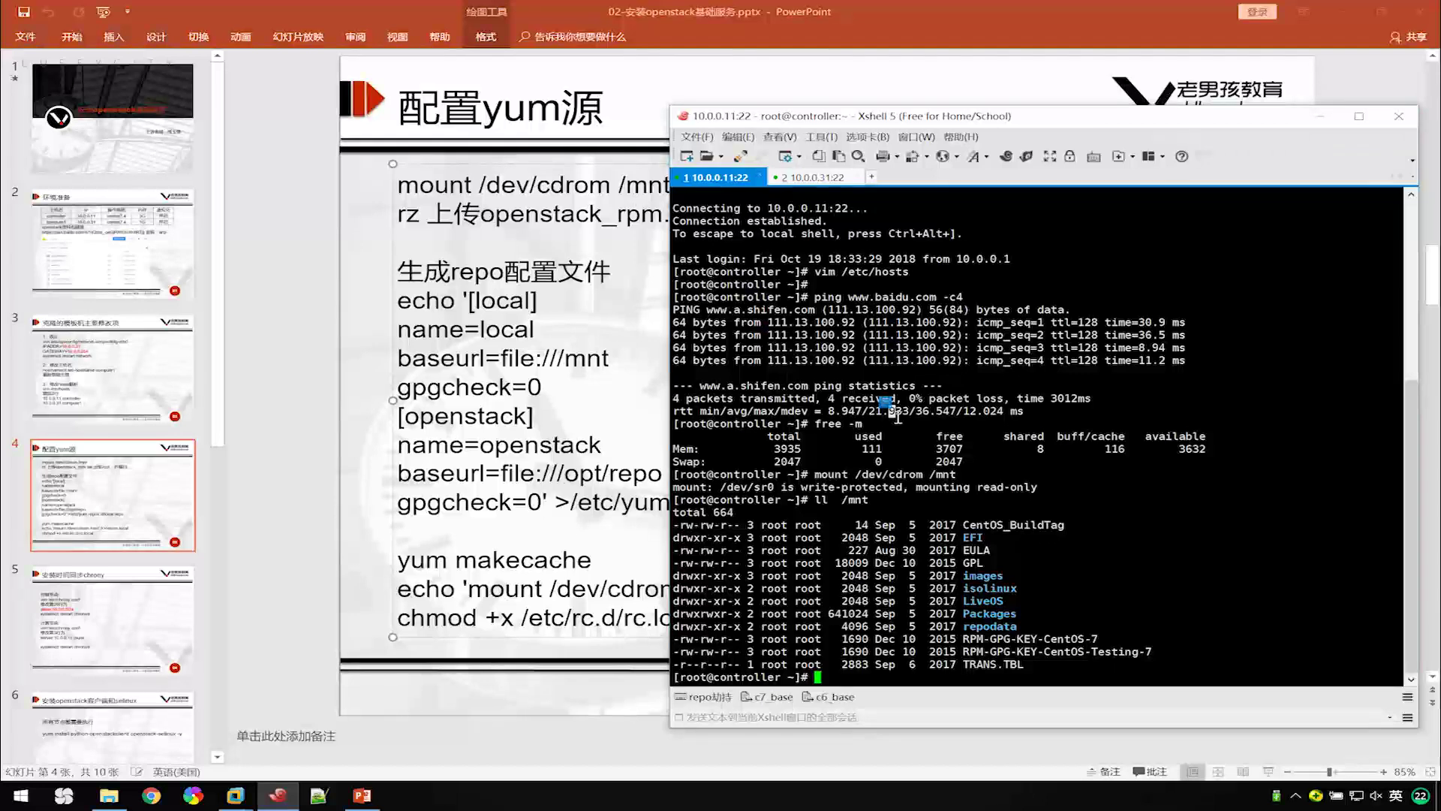
pyautogui.write('cd /opt/')
pyautogui.press('Return')
pyautogui.press('Return')
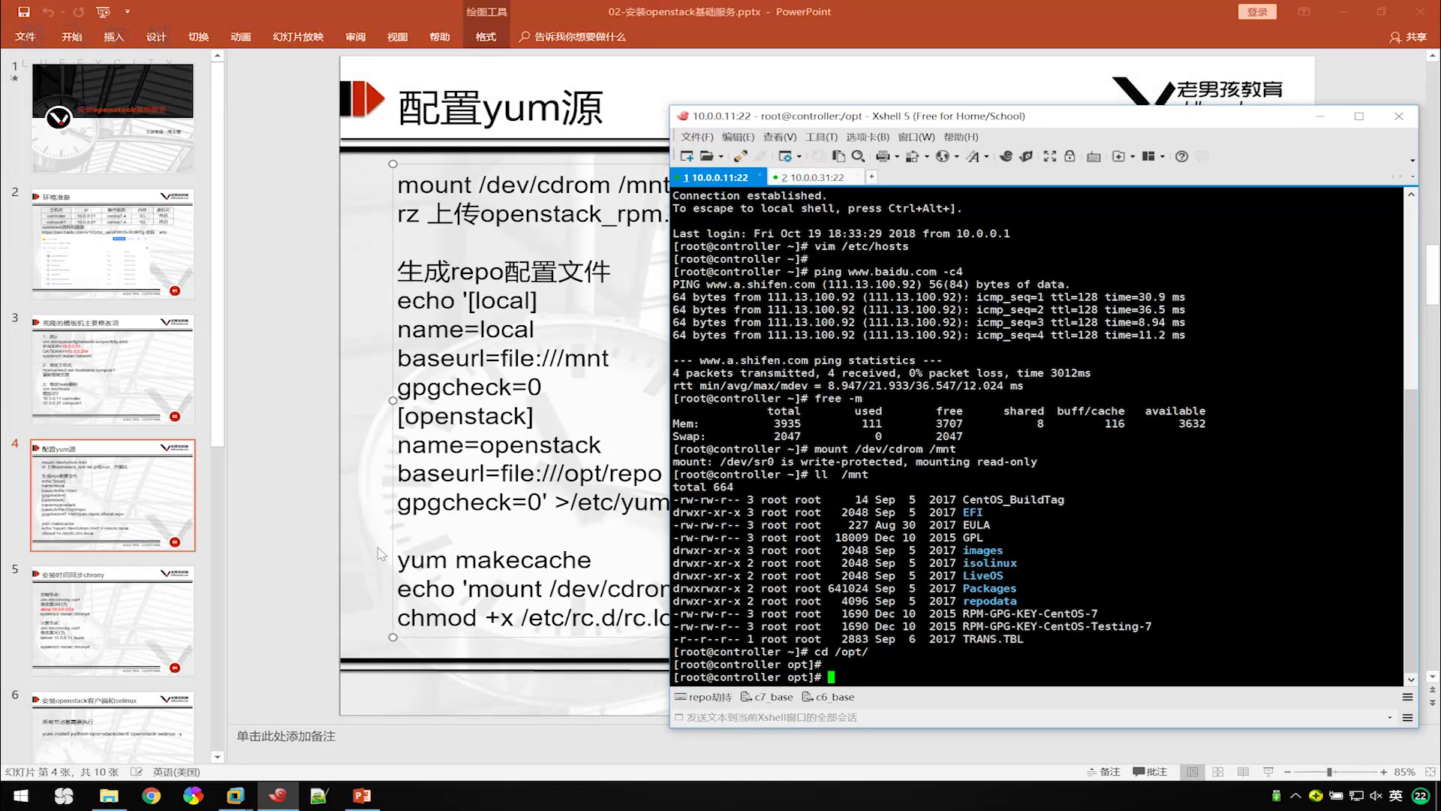
# Drag openstack_rpm.tar.gz into the terminal to upload it to /opt, then confirm with ls.
pyautogui.click(109, 797)
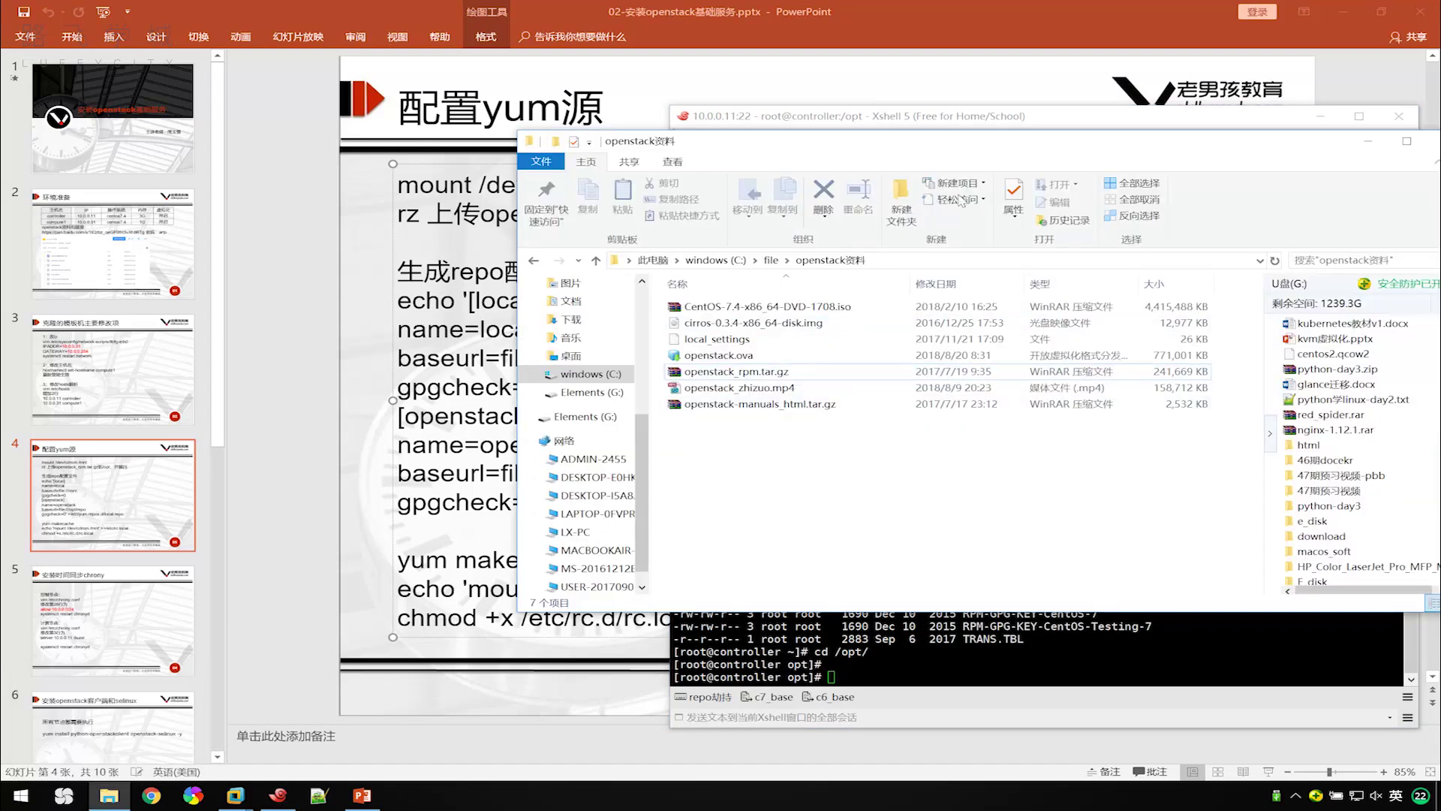
pyautogui.moveTo(1004, 148); pyautogui.dragTo(741, 135)
pyautogui.click(903, 623)
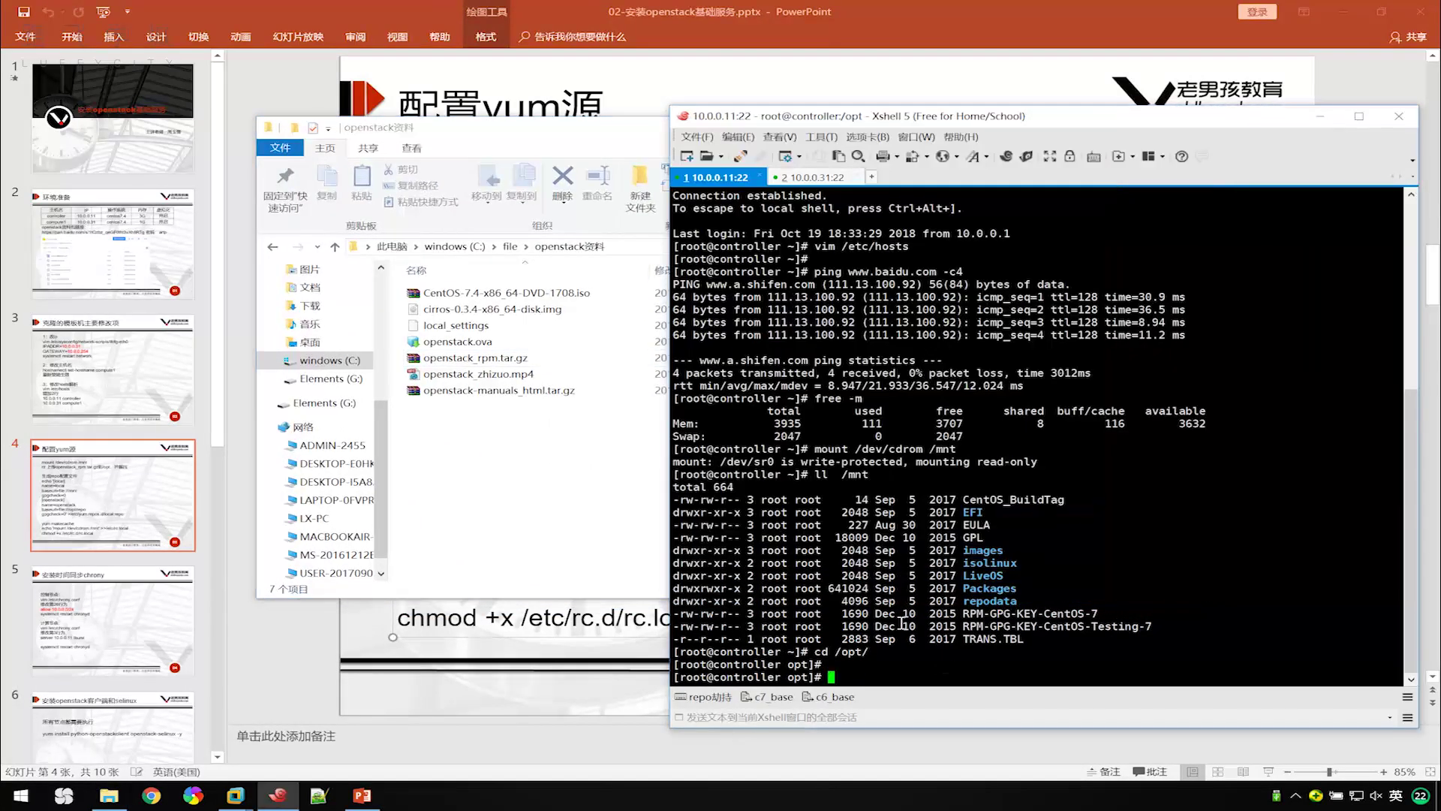
pyautogui.moveTo(468, 365); pyautogui.dragTo(1043, 649)
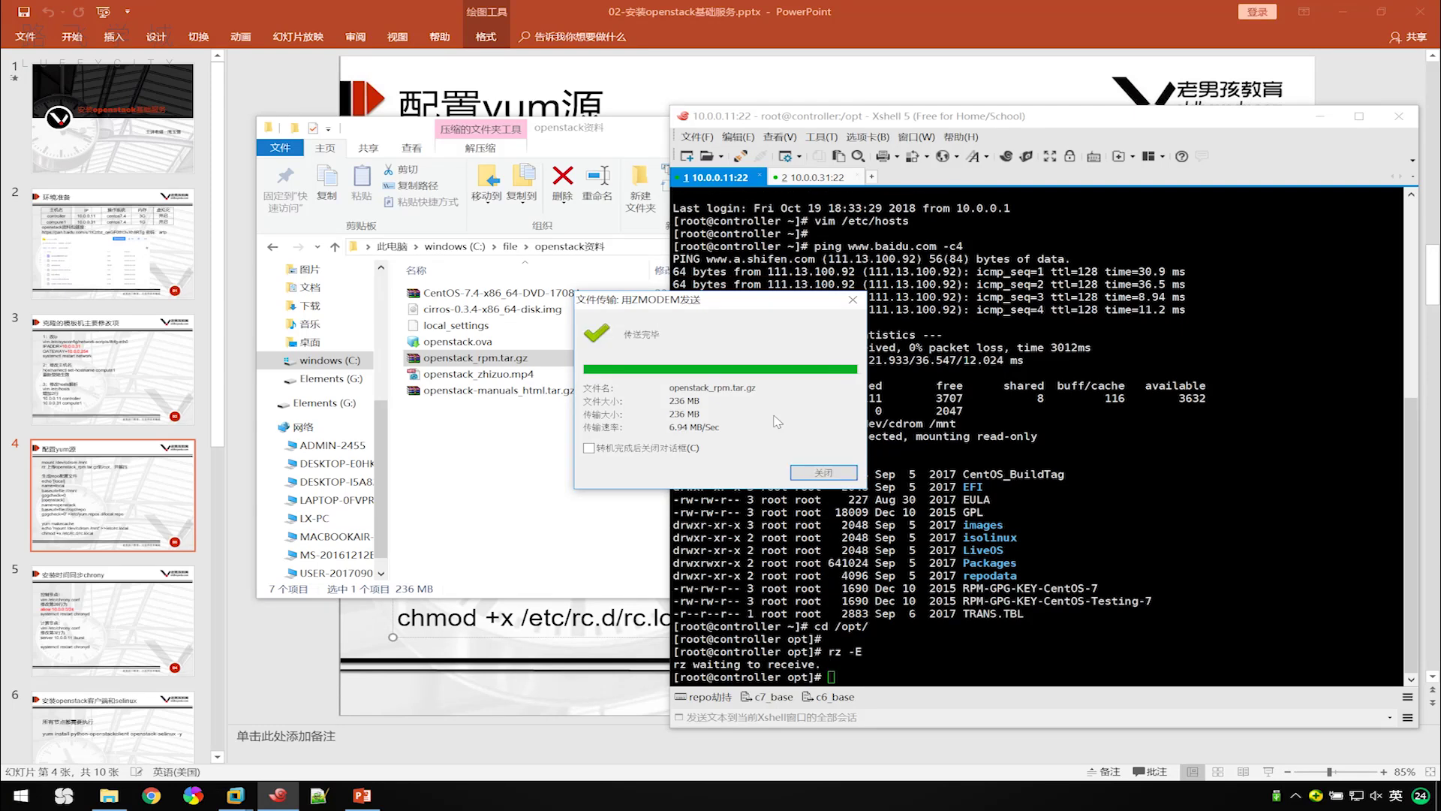
pyautogui.click(823, 472)
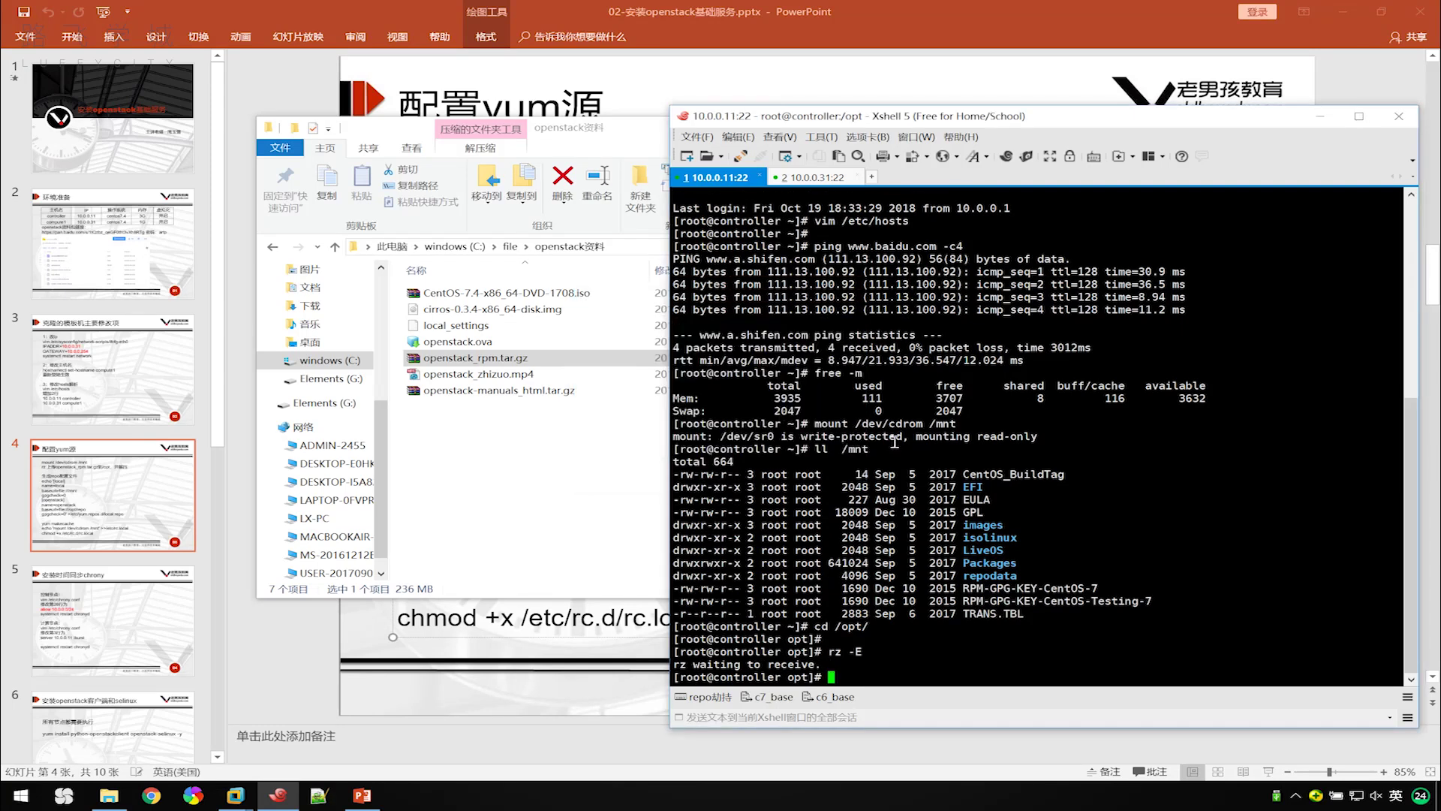
pyautogui.press('Return')
pyautogui.press('Return')
pyautogui.write('ls')
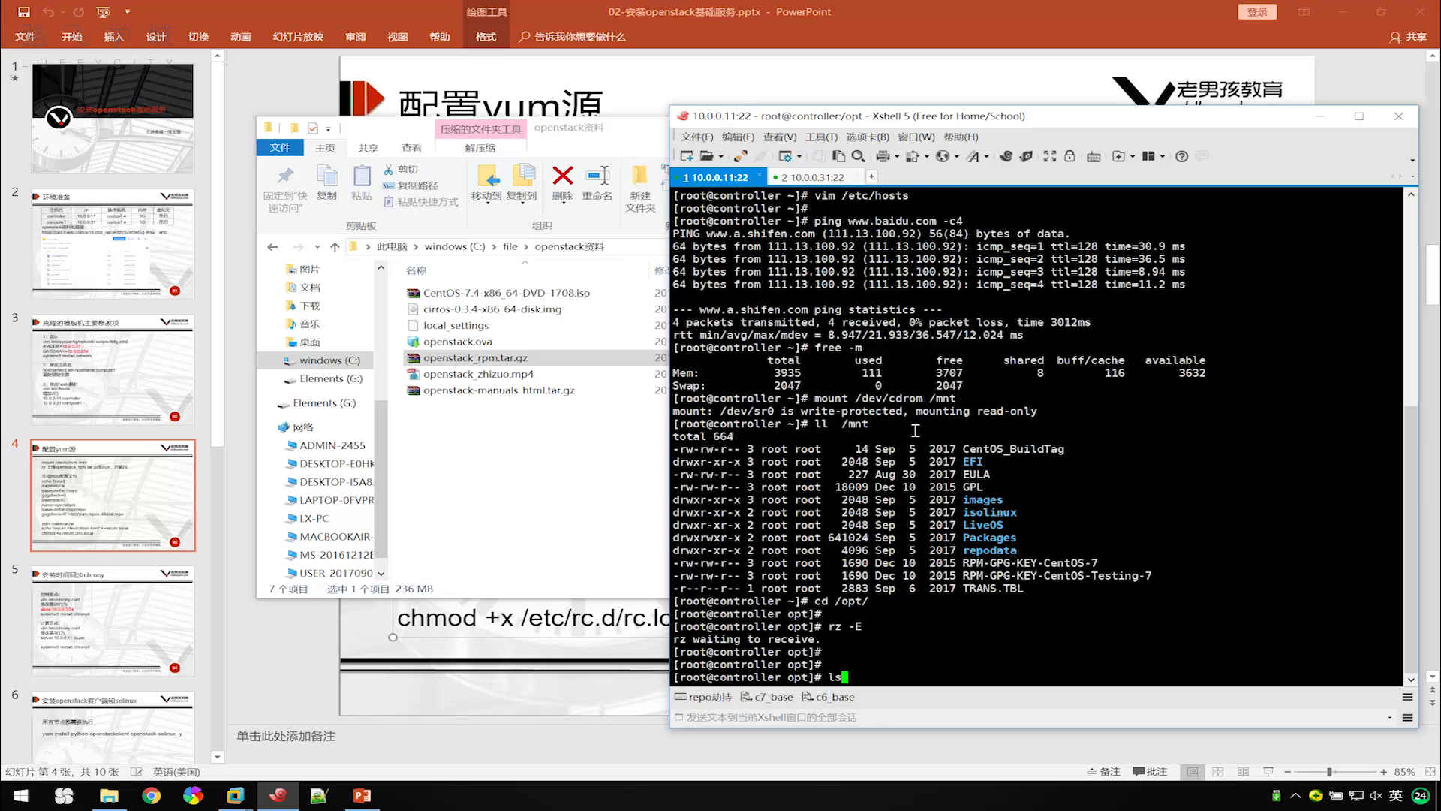
pyautogui.press('Return')
pyautogui.press('Return')
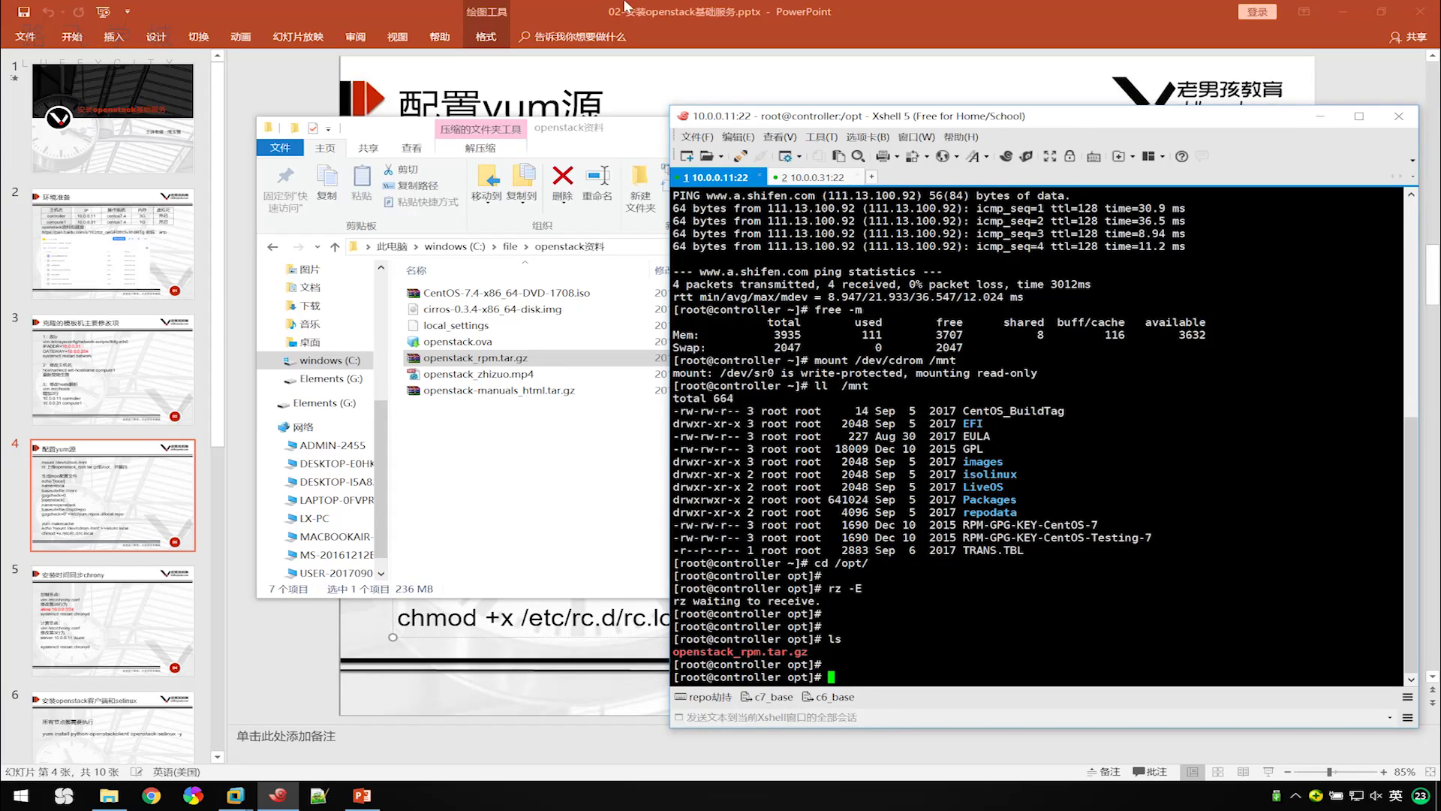
pyautogui.click(660, 86)
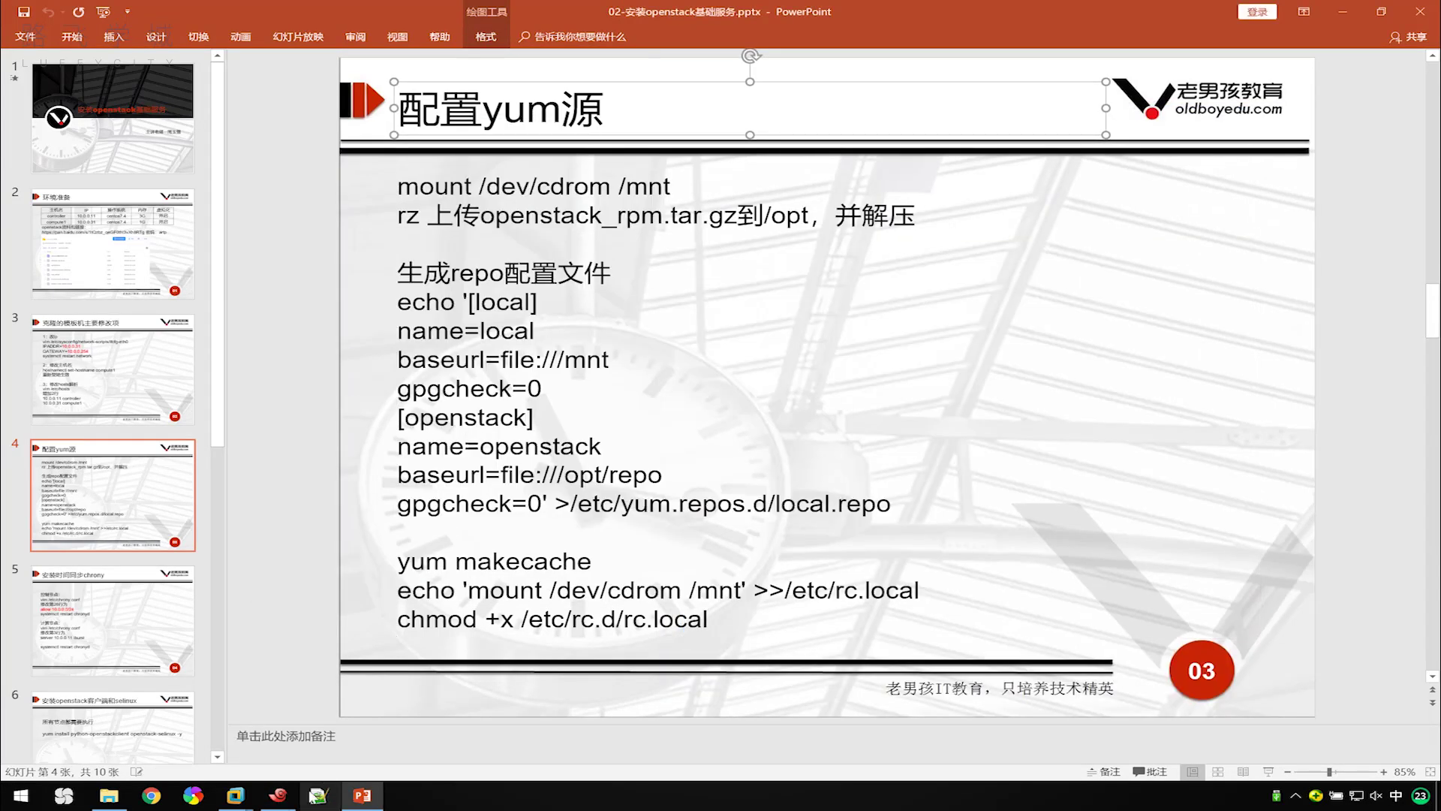
# Extract openstack_rpm.tar.gz in /opt on the controller and list the resulting repo folder.
pyautogui.click(277, 795)
pyautogui.write('un')
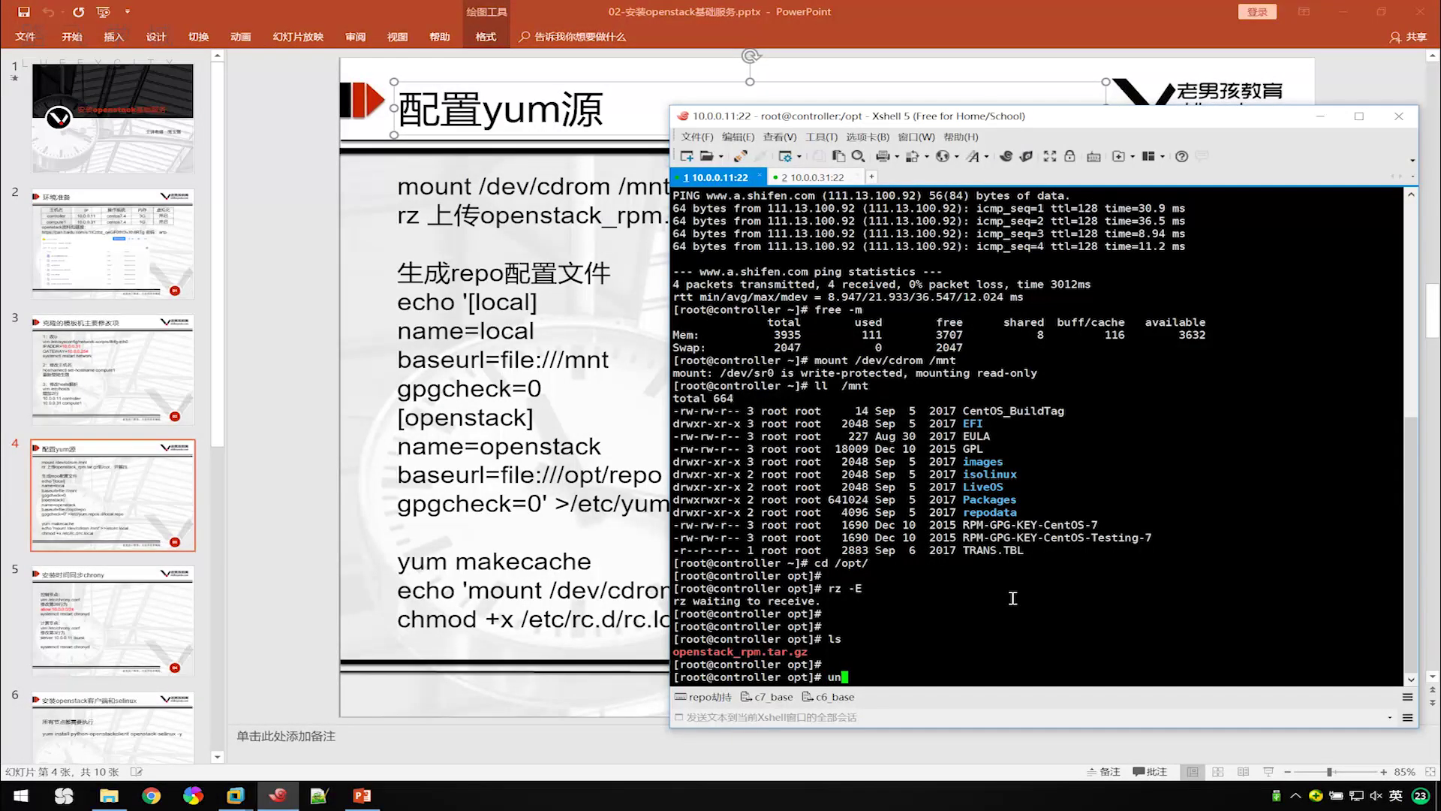
pyautogui.write('zip opens')
pyautogui.press('BackSpace')
pyautogui.press('BackSpace')
pyautogui.press('BackSpace')
pyautogui.press('BackSpace')
pyautogui.press('BackSpace')
pyautogui.press('BackSpace')
pyautogui.press('BackSpace')
pyautogui.press('BackSpace')
pyautogui.press('BackSpace')
pyautogui.press('BackSpace')
pyautogui.press('BackSpace')
pyautogui.write('tar xf o')
pyautogui.press('Tab')
pyautogui.press('Return')
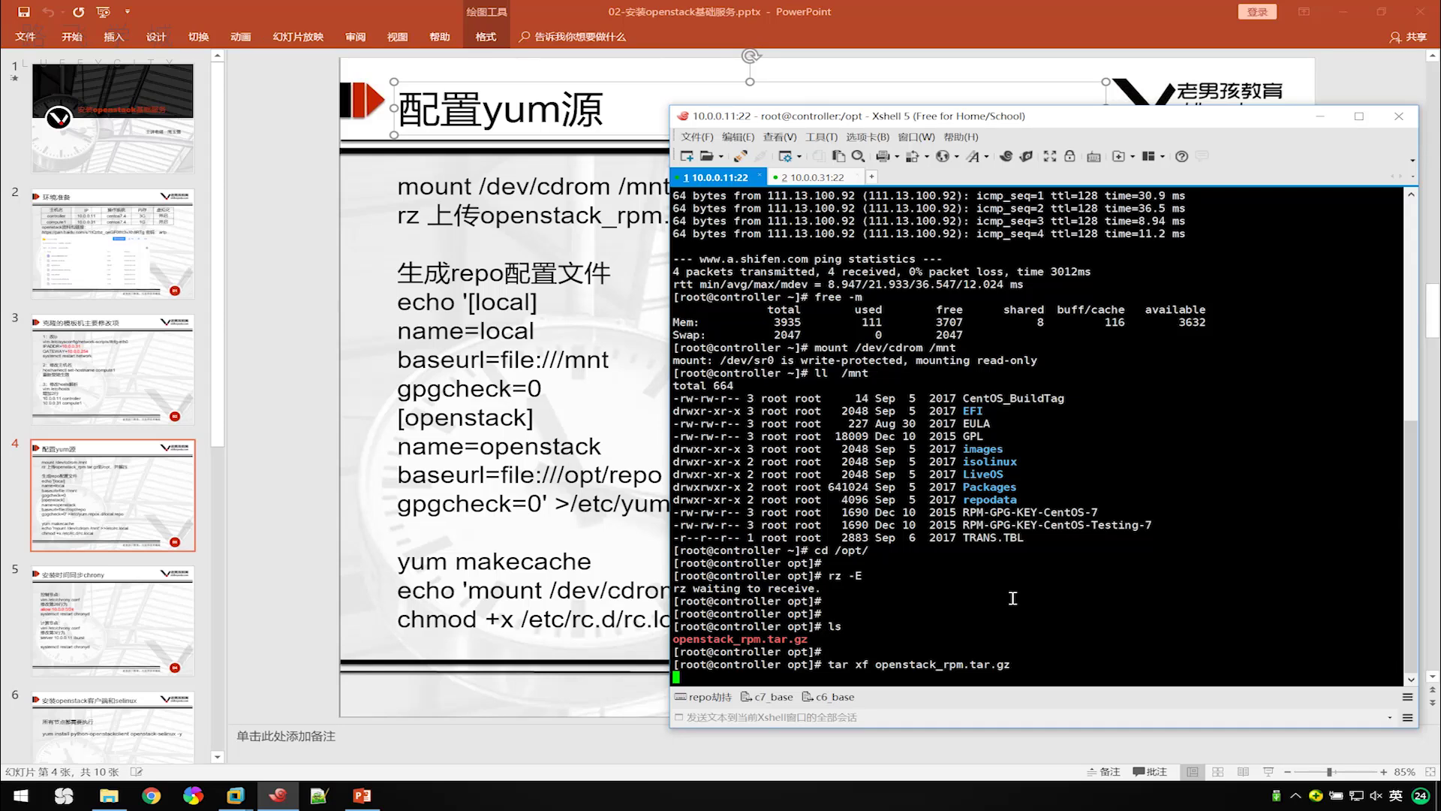
pyautogui.write('ls')
pyautogui.press('Return')
pyautogui.press('Return')
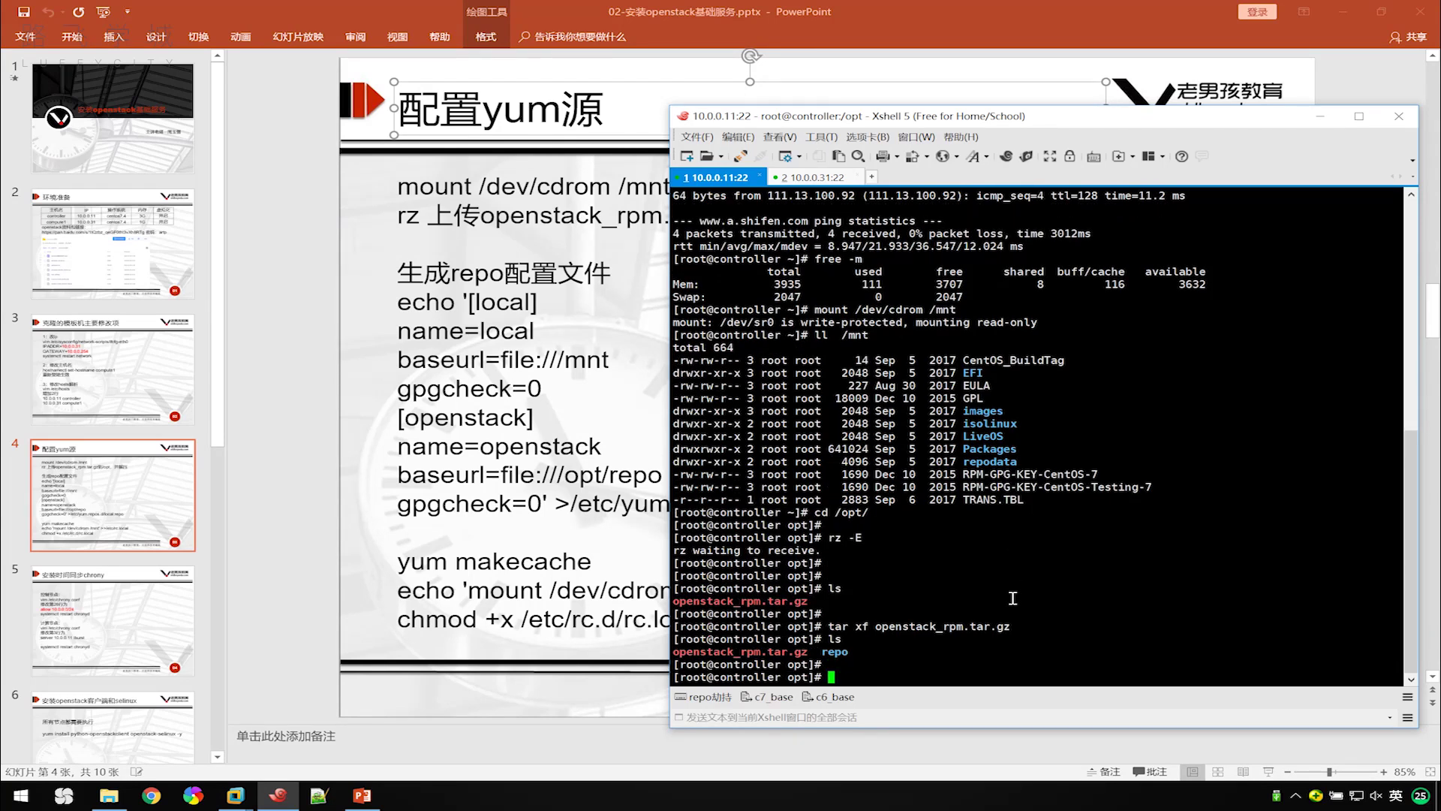
# Copy openstack_rpm.tar.gz to 10.0.0.31:/opt with scp, accepting the host key and entering the root password.
pyautogui.press('Return')
pyautogui.write('sc')
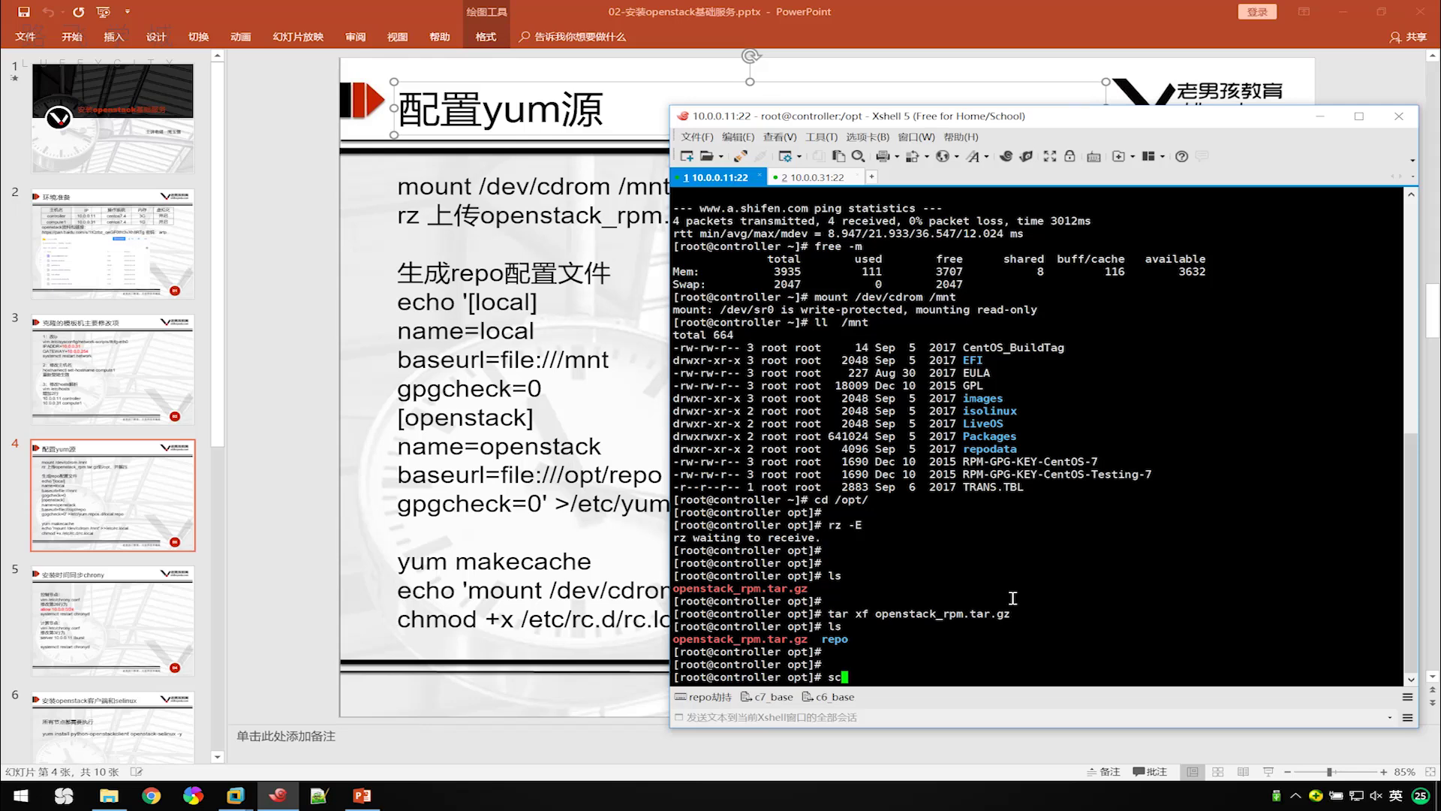
pyautogui.write('p open')
pyautogui.press('Tab')
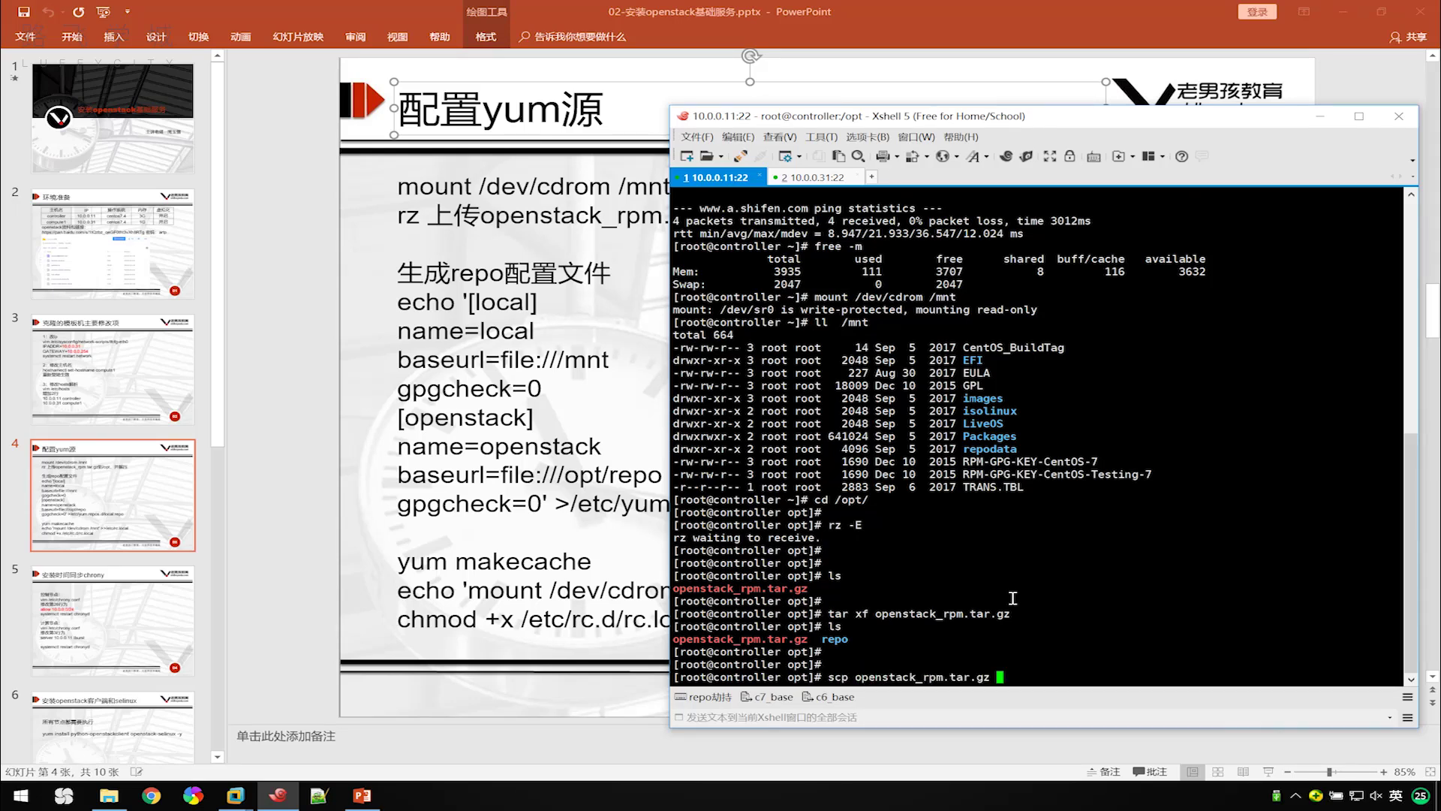
pyautogui.write('10.0.0.31:/opt')
pyautogui.press('Return')
pyautogui.write('yes')
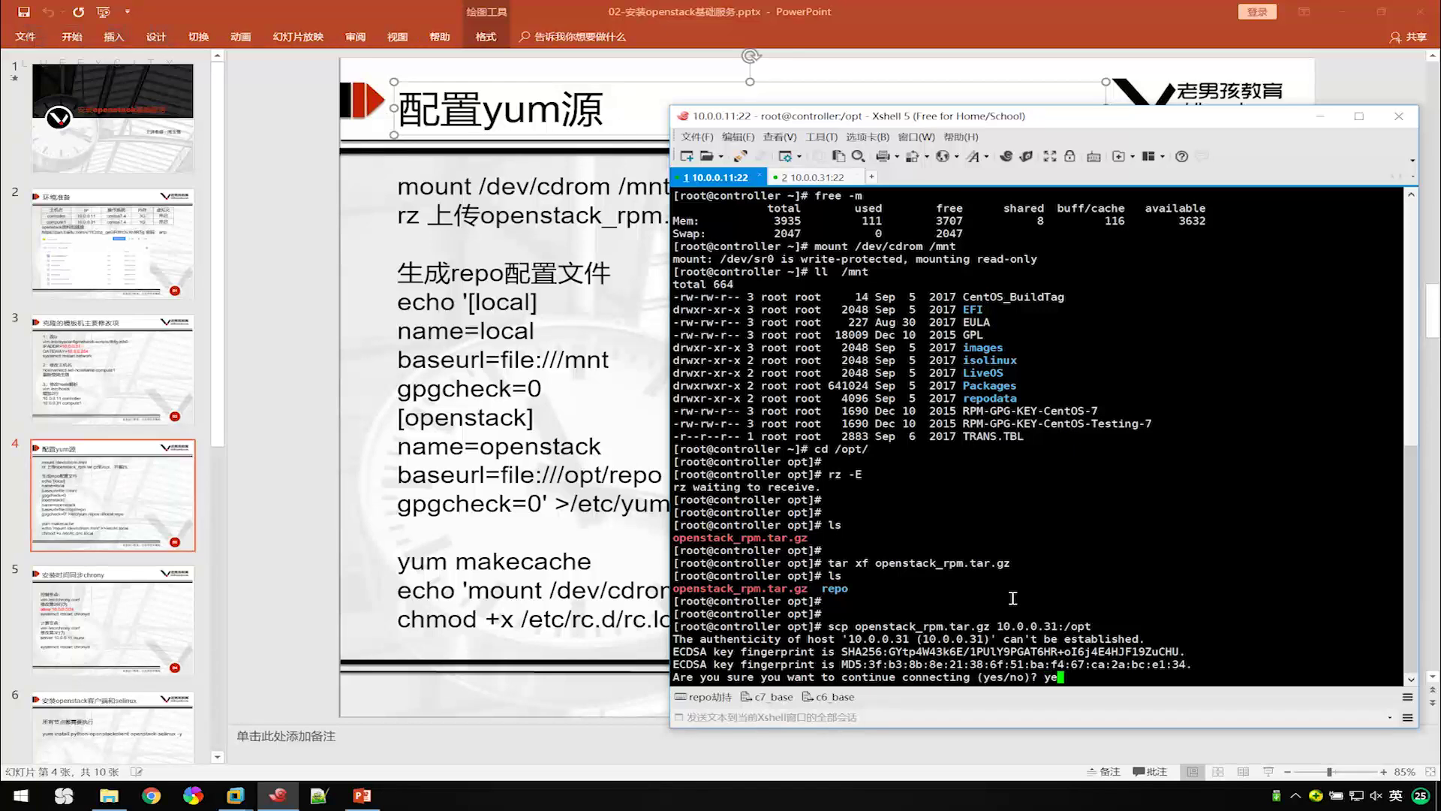
pyautogui.press('Return')
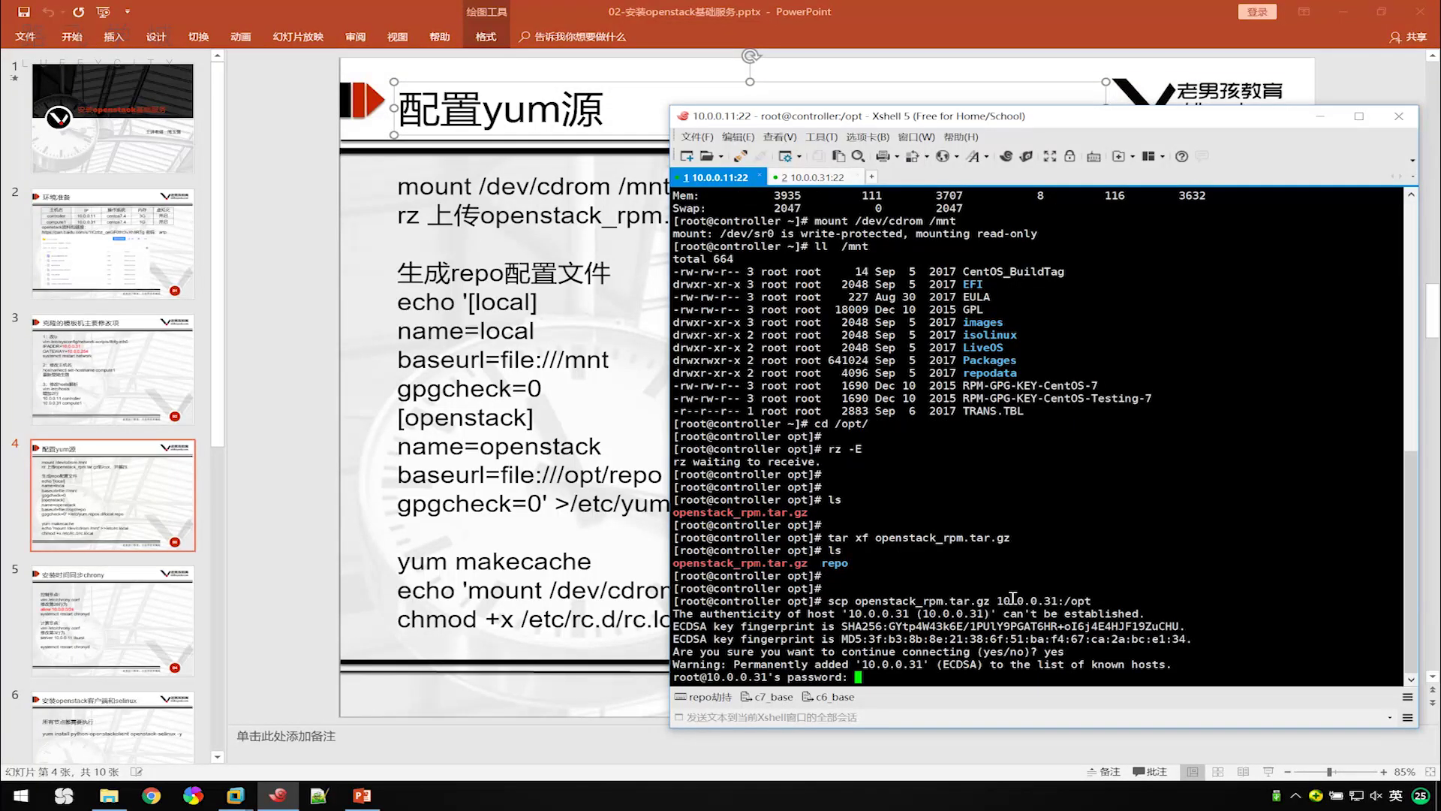
pyautogui.press('Return')
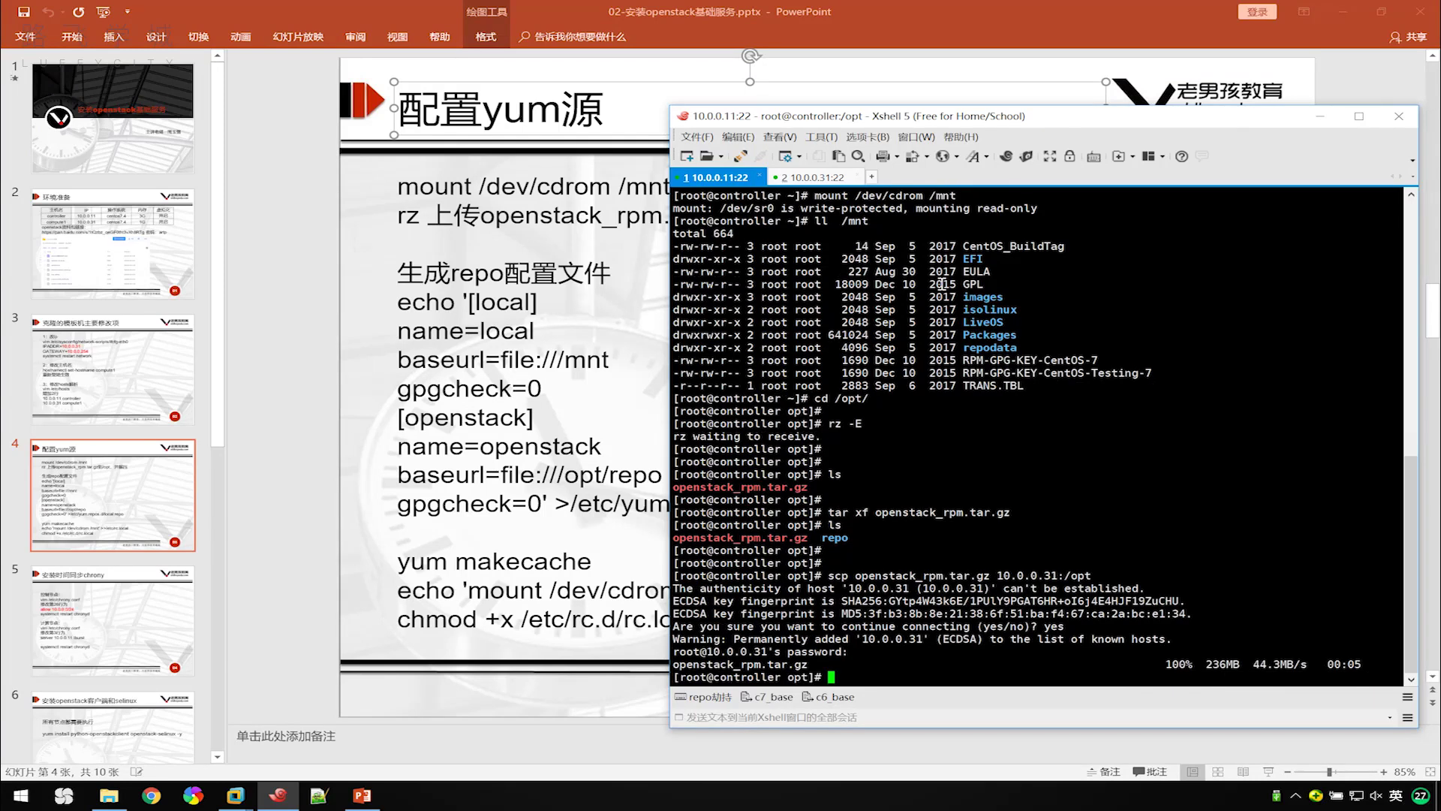
# In the compute1 session, change to /opt and list its contents.
pyautogui.click(817, 183)
pyautogui.press('Return')
pyautogui.press('Return')
pyautogui.press('Return')
pyautogui.press('Return')
pyautogui.write('cd /opt/')
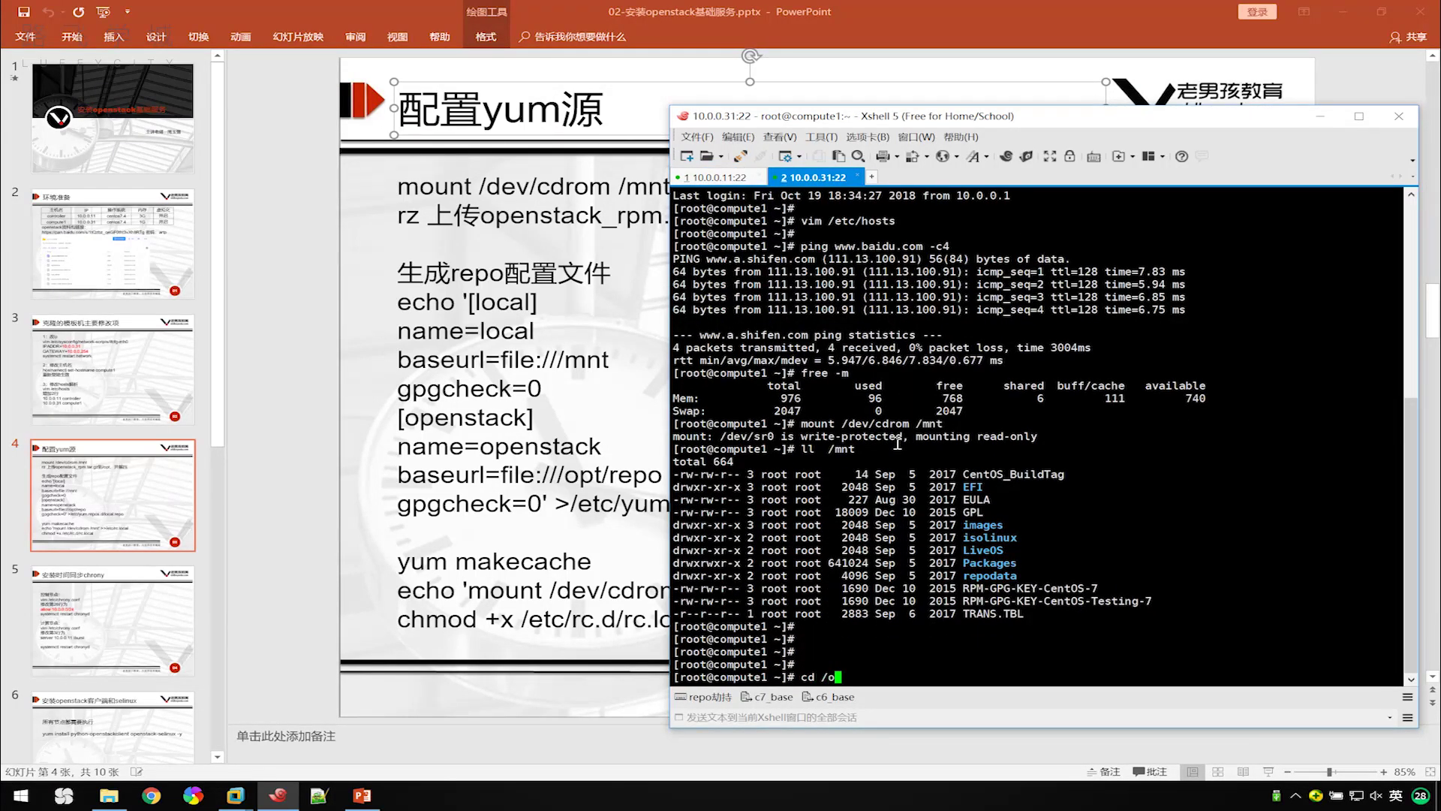
pyautogui.press('Return')
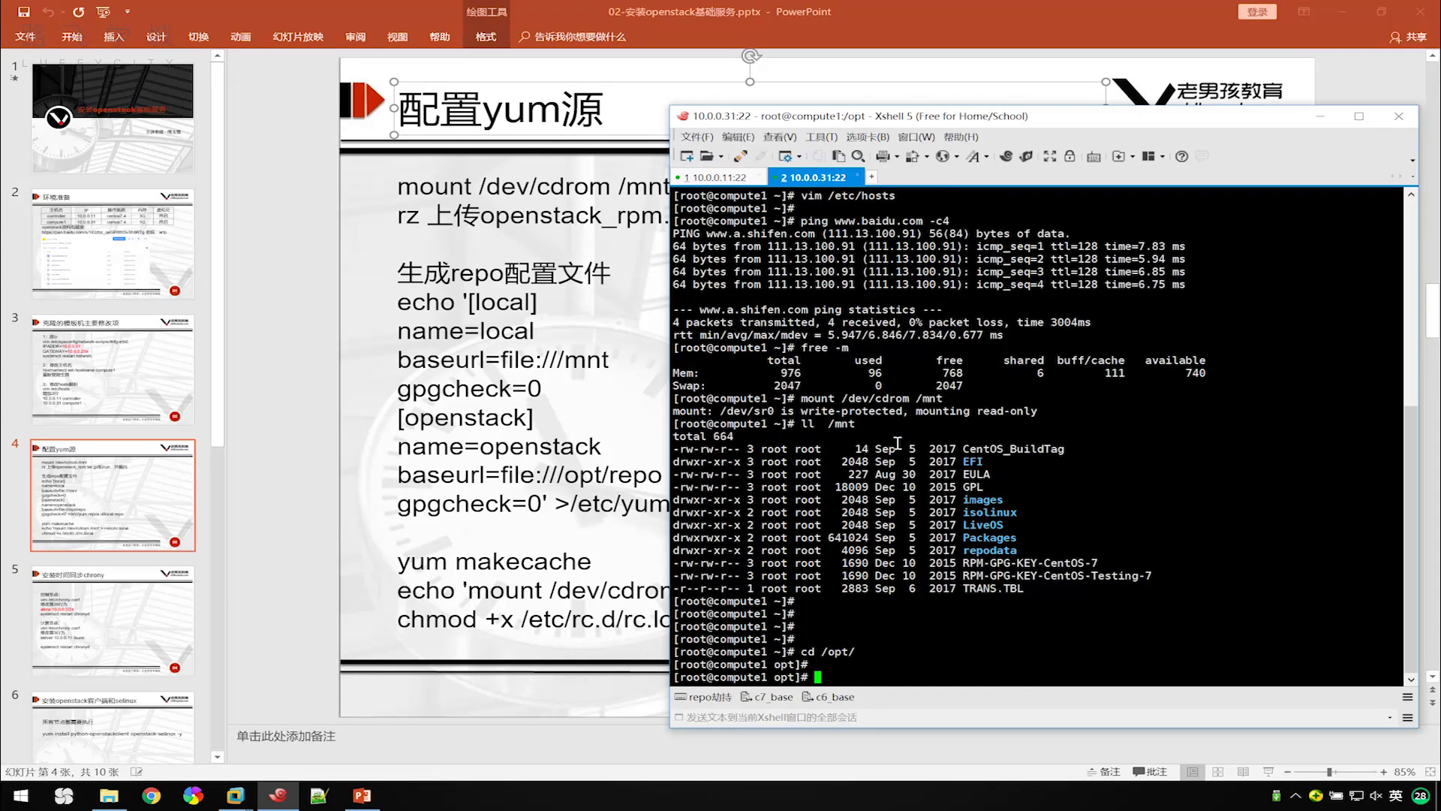
pyautogui.write('ls')
pyautogui.press('Return')
# Extract openstack_rpm.tar.gz on compute1 and confirm the repo folder appears beside it.
pyautogui.press('Return')
pyautogui.write('tar xf o')
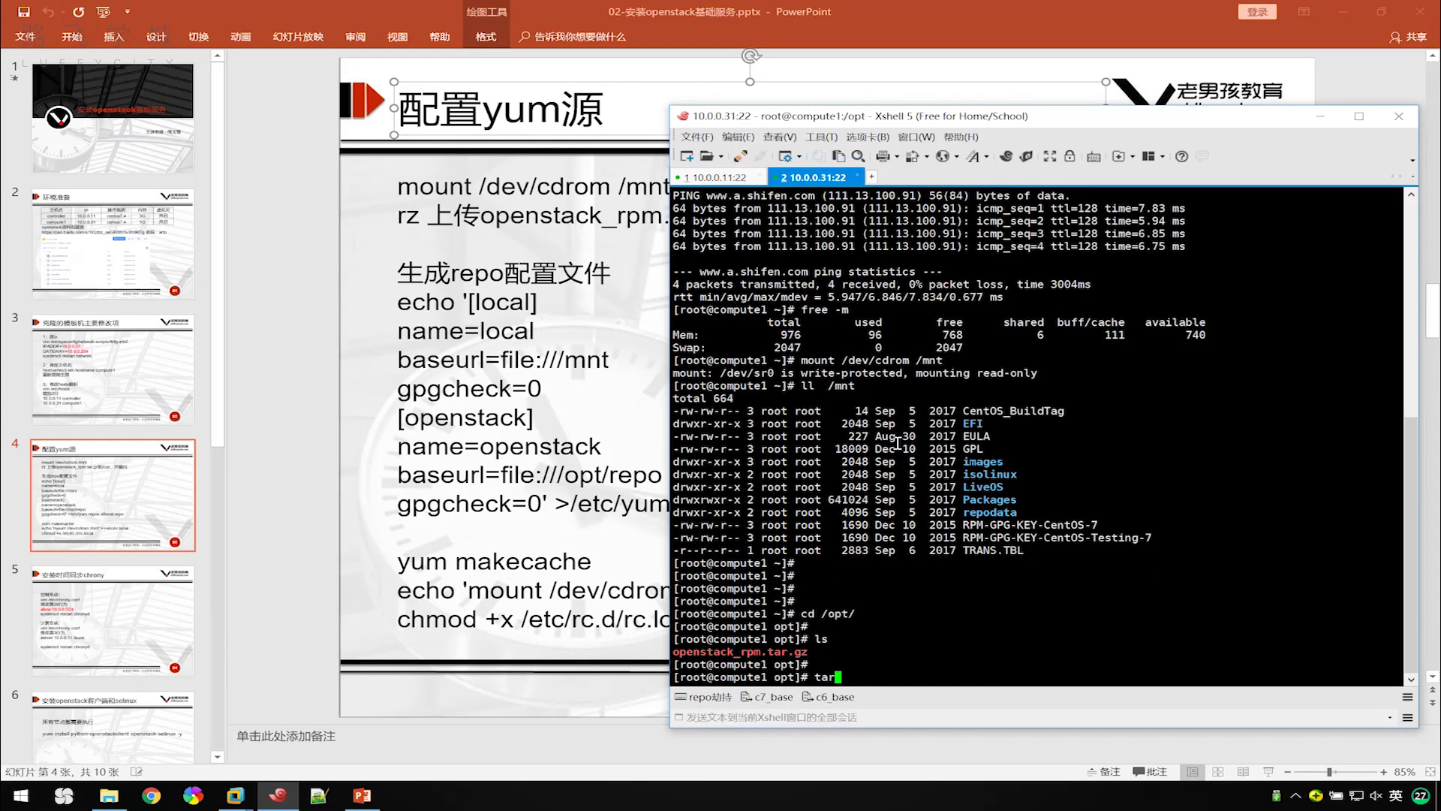
pyautogui.press('Tab')
pyautogui.press('Return')
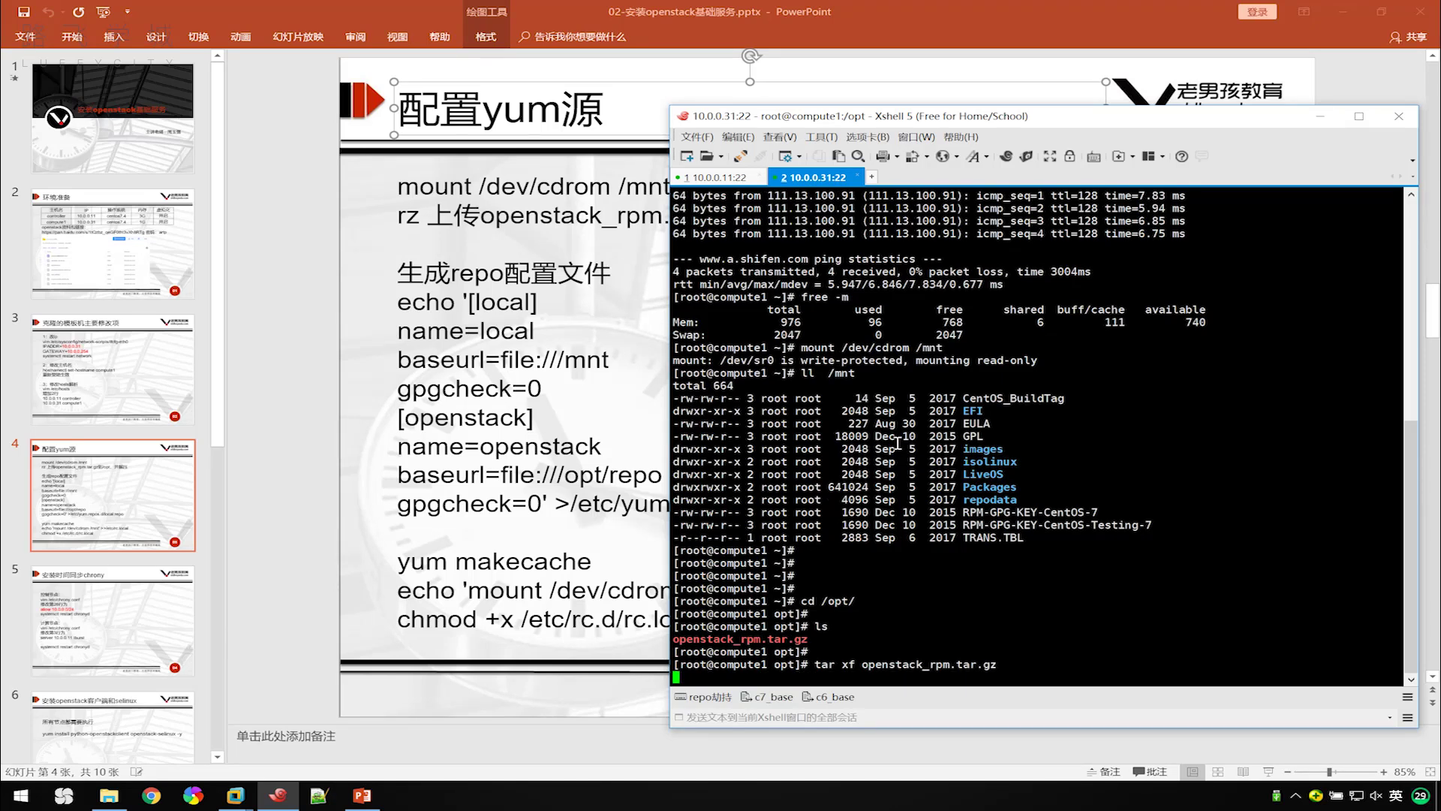
pyautogui.press('Return')
pyautogui.write('ls')
pyautogui.press('Return')
pyautogui.press('Return')
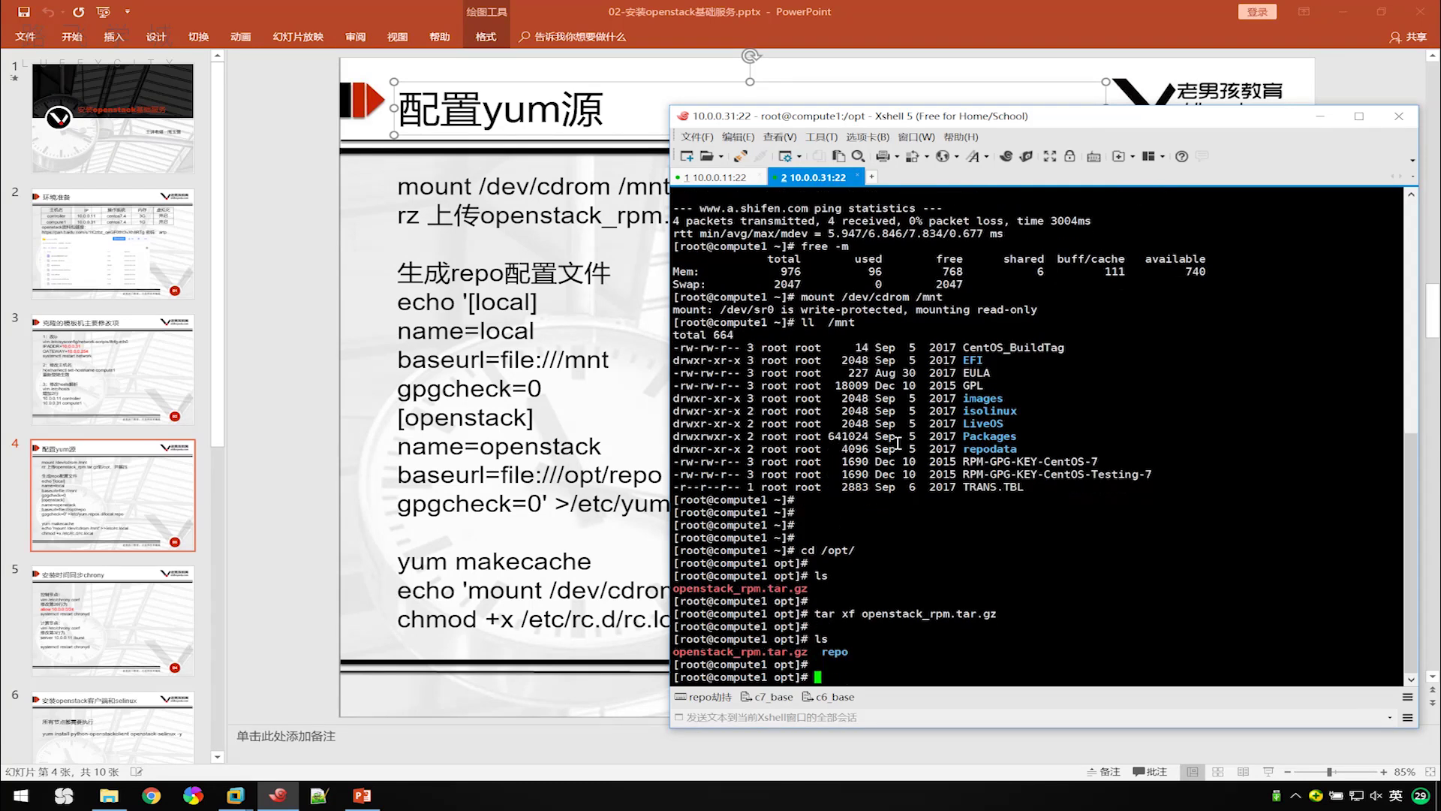
pyautogui.click(504, 211)
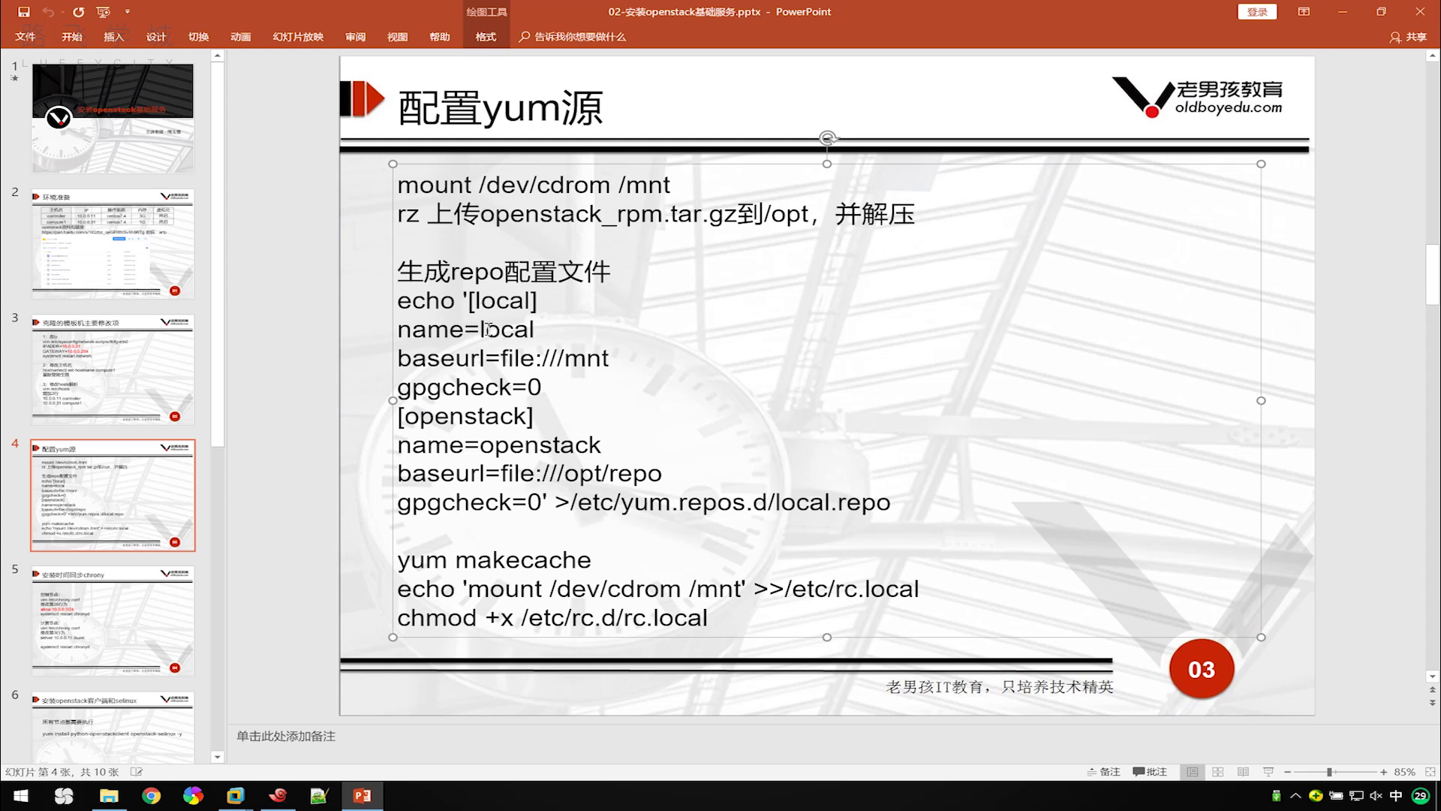
# Copy the echo command that writes local.repo from the slide and run it on compute1.
pyautogui.moveTo(544, 387); pyautogui.dragTo(470, 303)
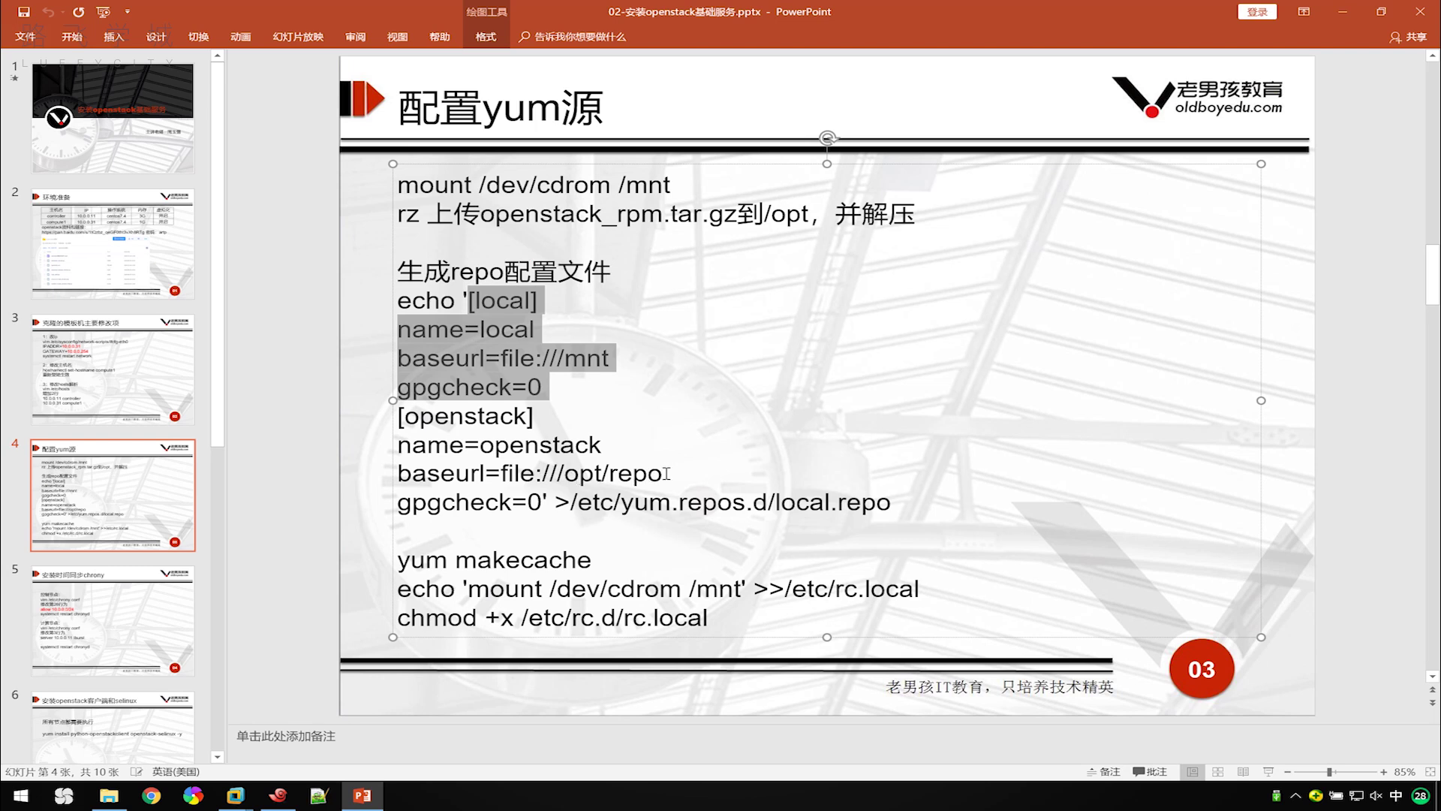
pyautogui.click(689, 442)
pyautogui.moveTo(899, 498); pyautogui.dragTo(400, 318)
pyautogui.hotkey('ctrl', 'c')
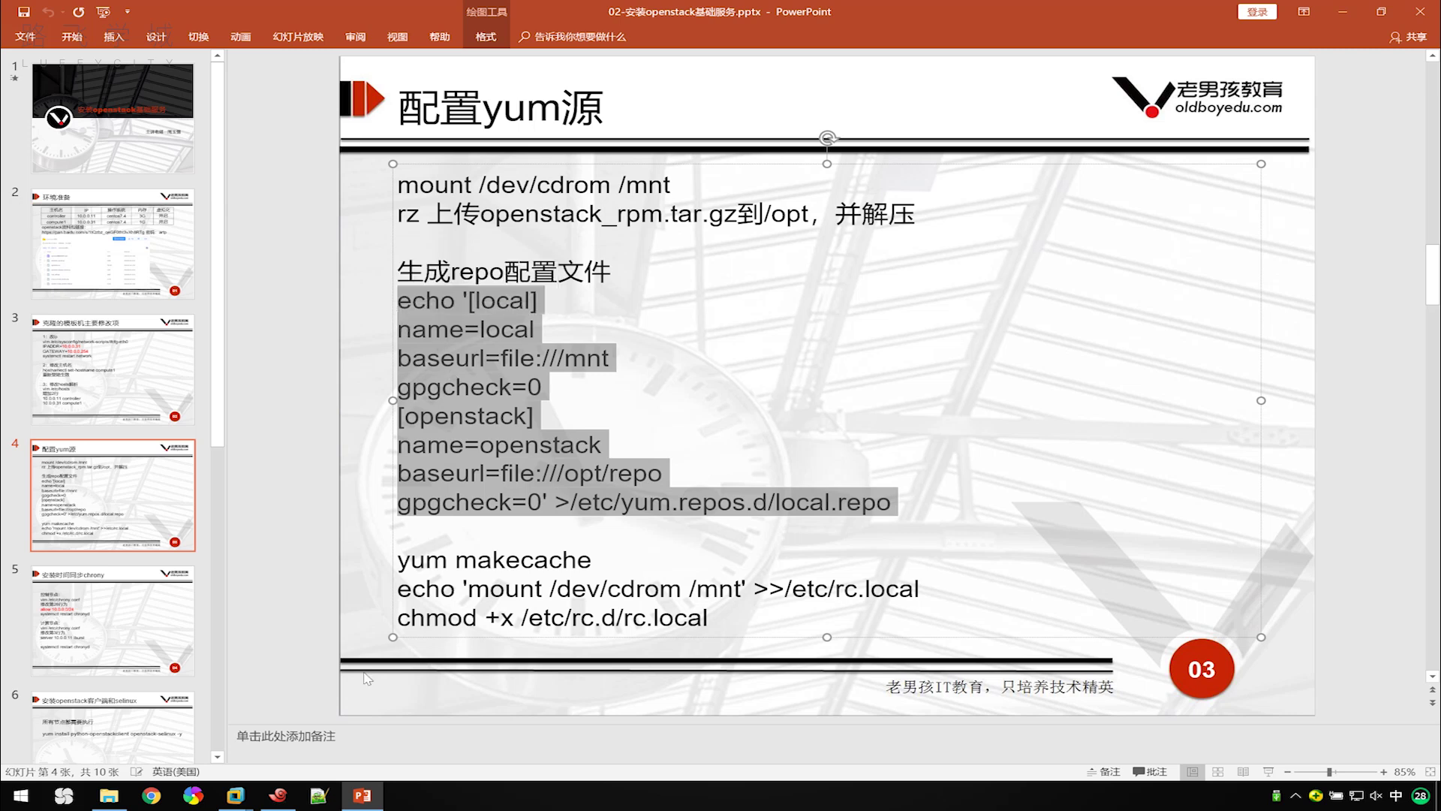
pyautogui.click(278, 794)
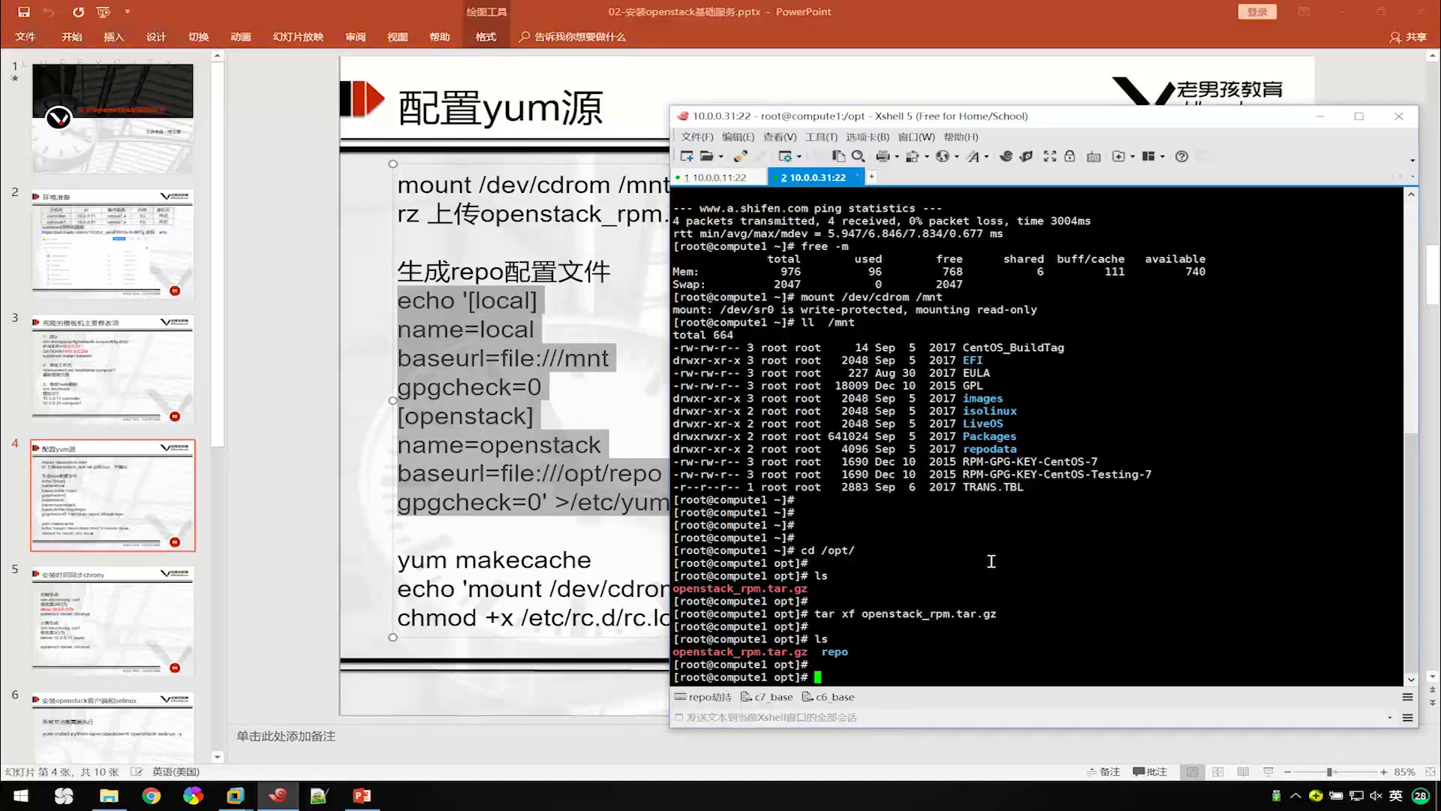
pyautogui.press('Return')
pyautogui.press('Return')
pyautogui.press('Return')
pyautogui.rightClick(953, 646)
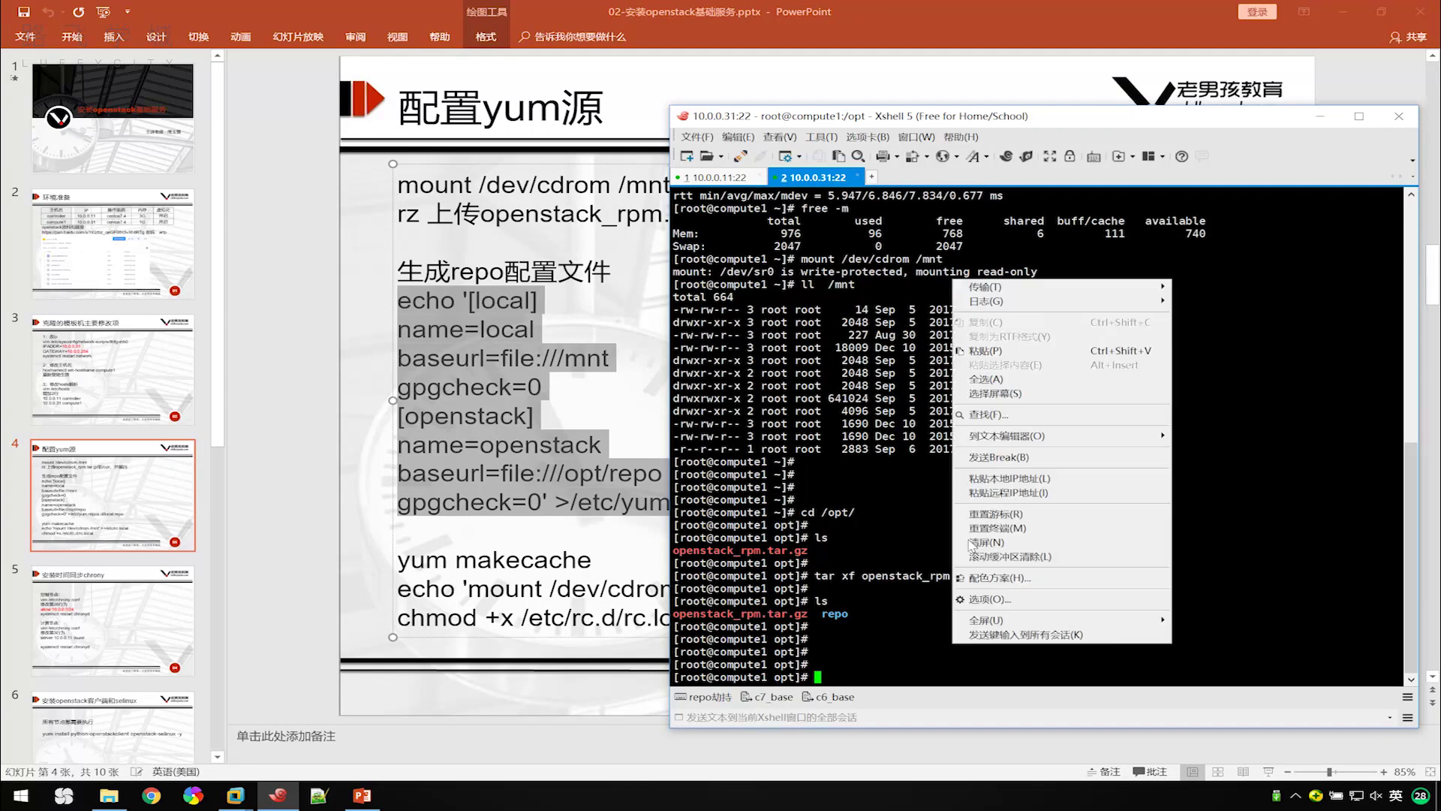
pyautogui.click(1008, 354)
pyautogui.press('Return')
pyautogui.press('Return')
pyautogui.press('Return')
pyautogui.press('Return')
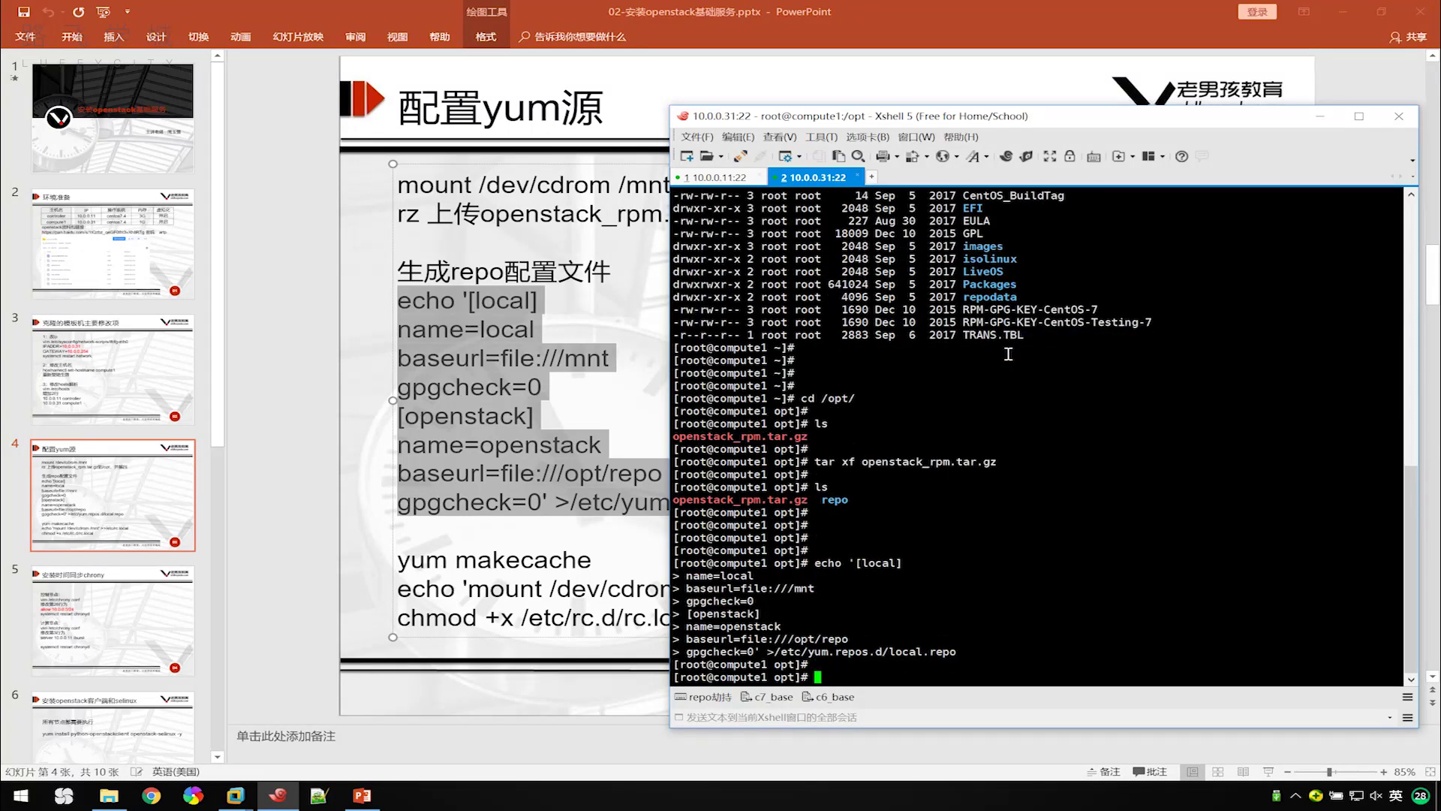
# Run the same local.repo echo command in the controller session.
pyautogui.click(704, 178)
pyautogui.rightClick(985, 507)
pyautogui.click(1019, 214)
pyautogui.press('Return')
pyautogui.press('Return')
pyautogui.press('Return')
pyautogui.press('Return')
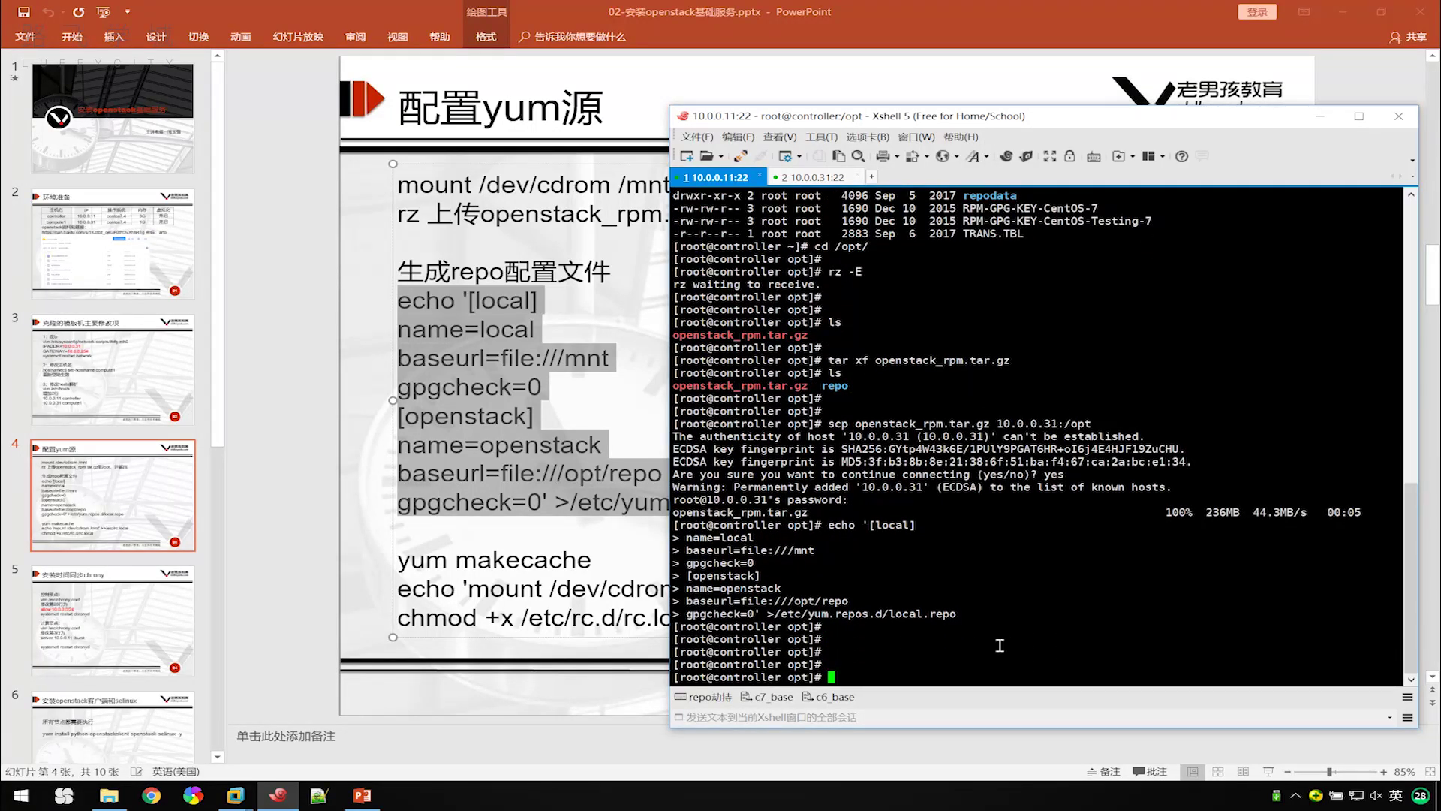
pyautogui.click(891, 717)
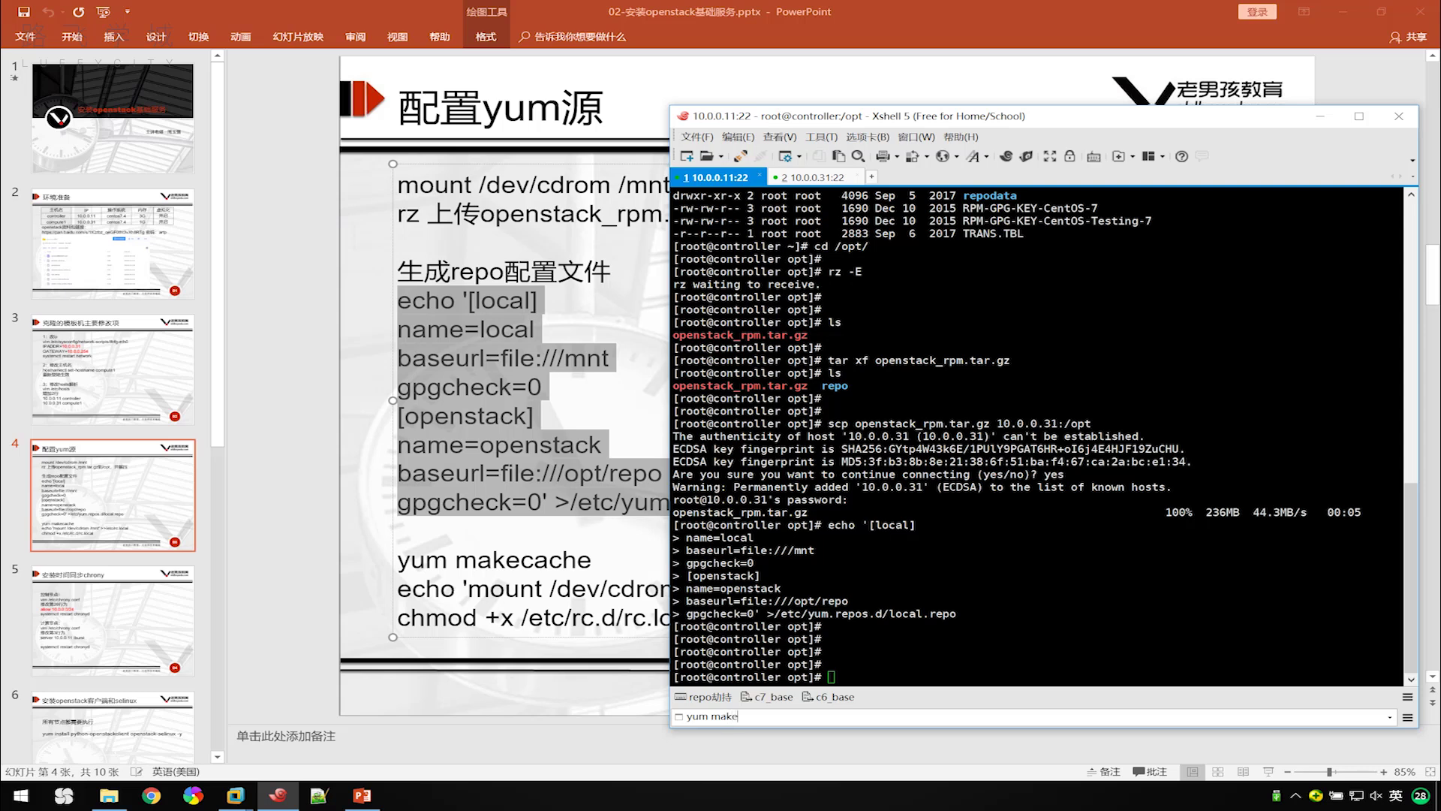
# Run yum makecache on both controller and compute1 and check each session's output.
pyautogui.press('Return')
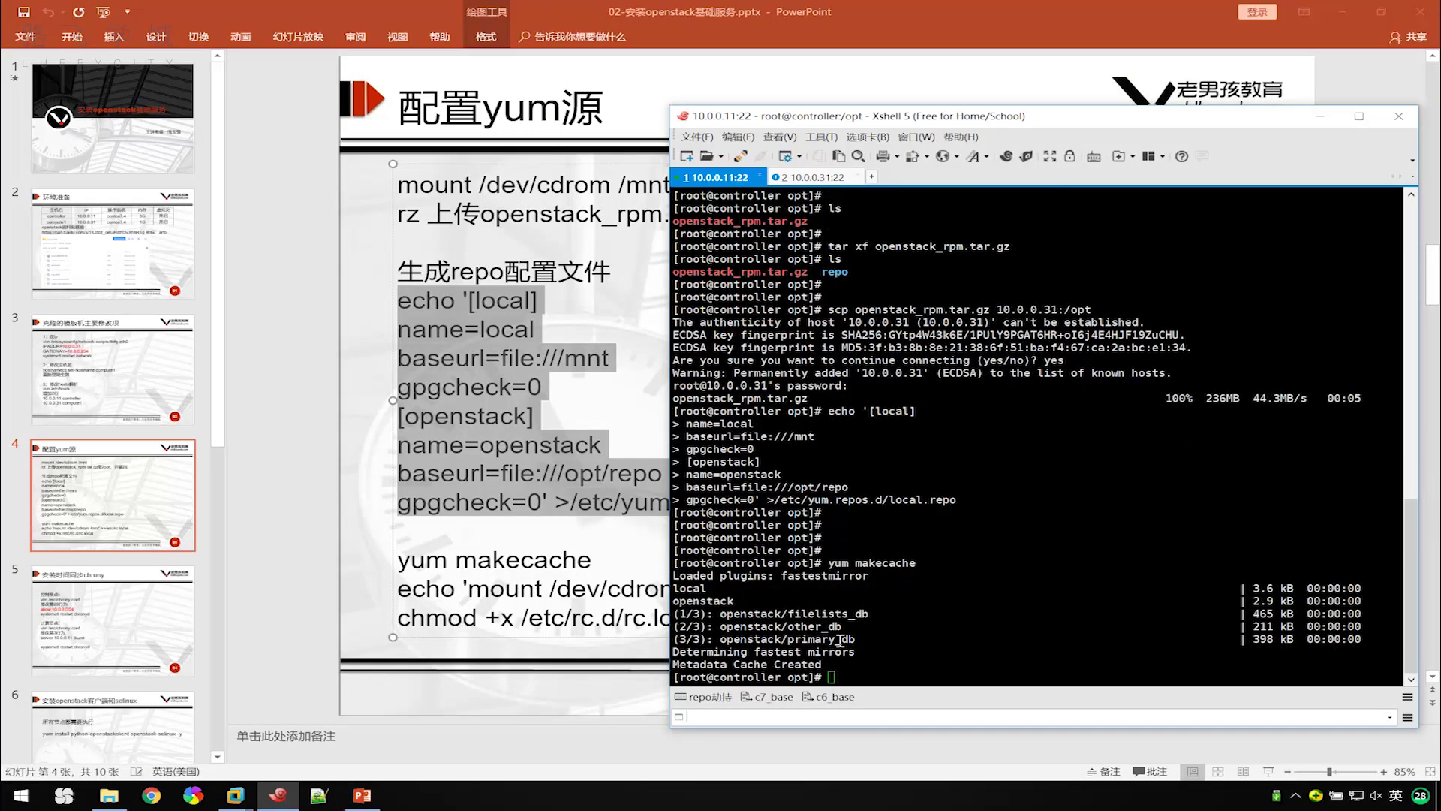
pyautogui.click(804, 183)
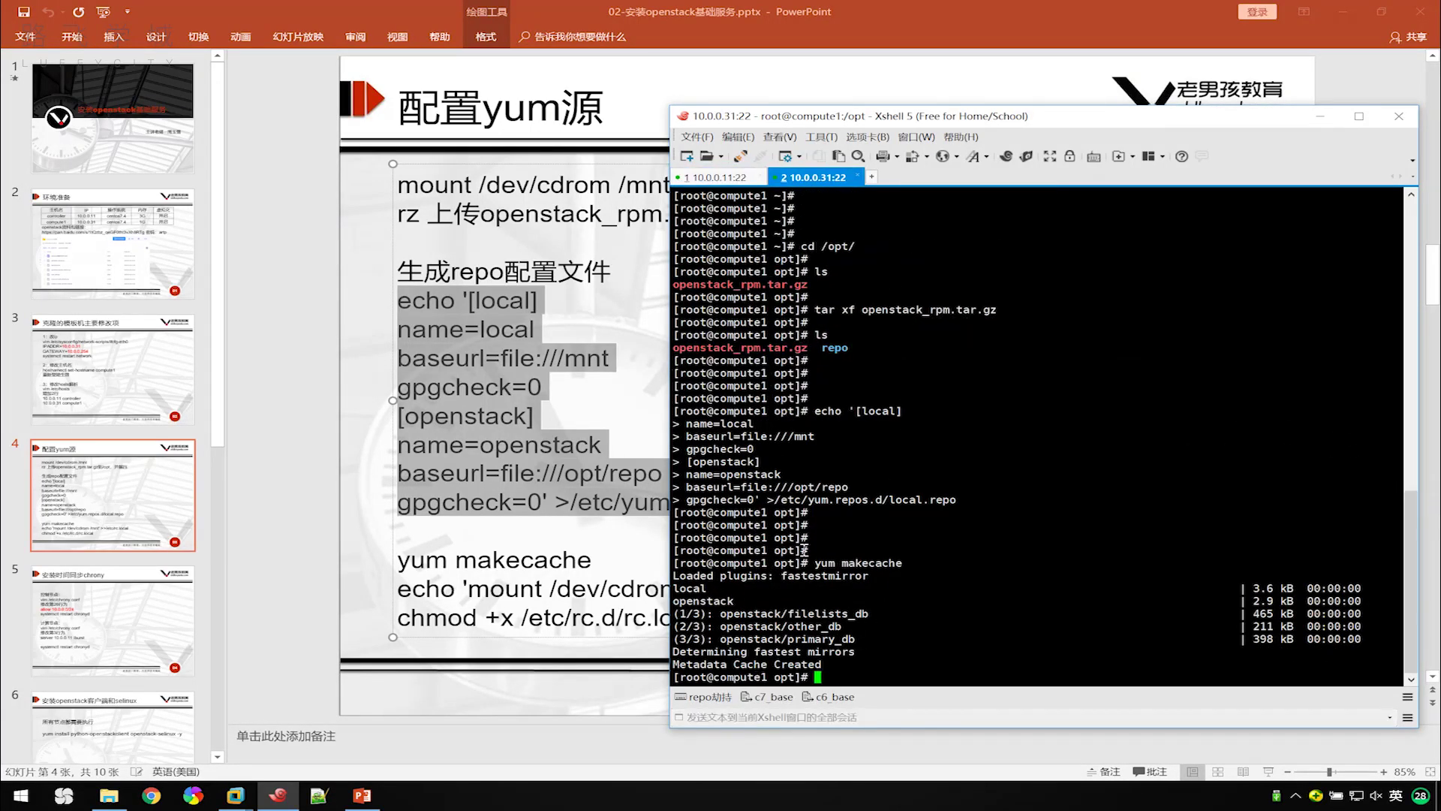
pyautogui.click(715, 178)
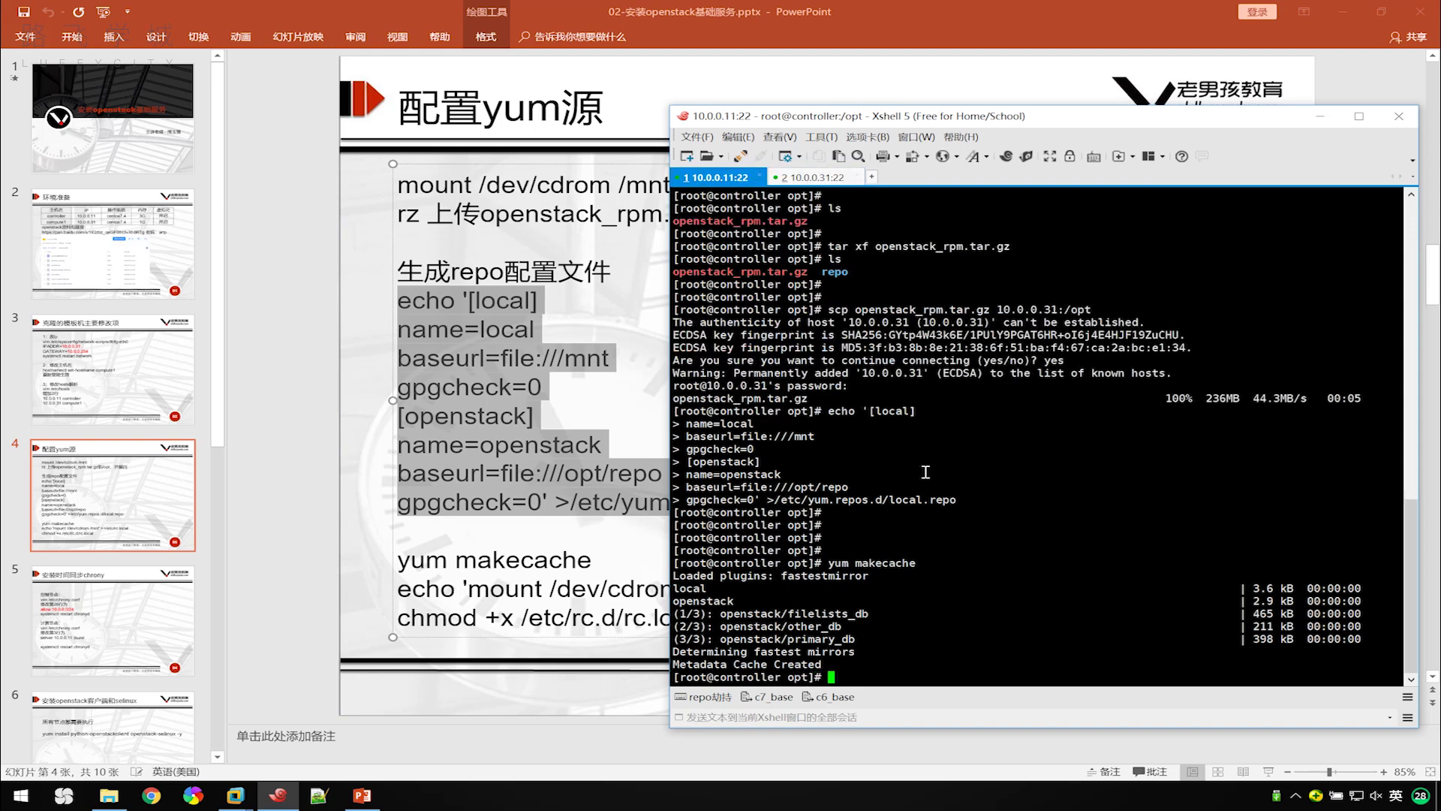
pyautogui.press('Return')
pyautogui.press('Return')
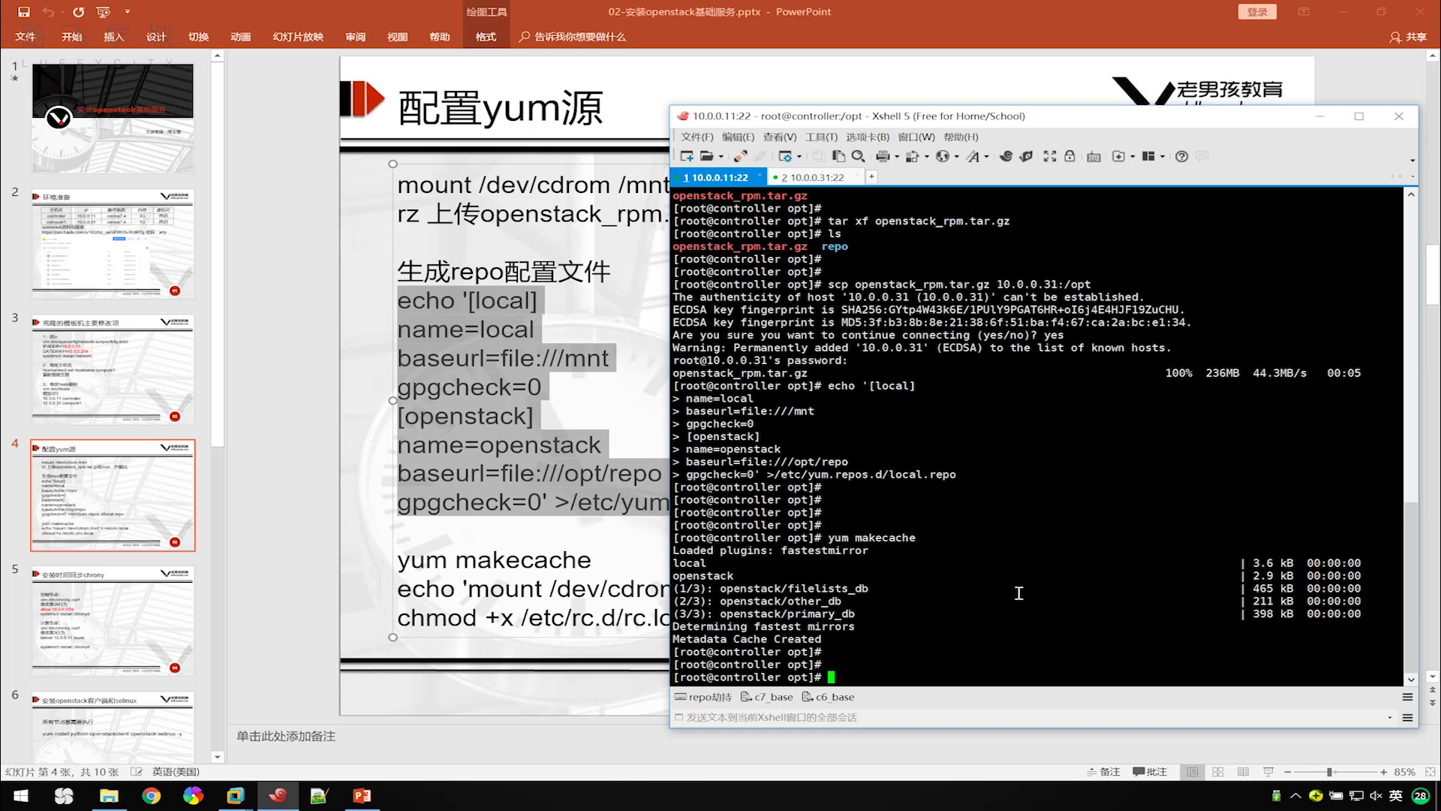
pyautogui.click(574, 598)
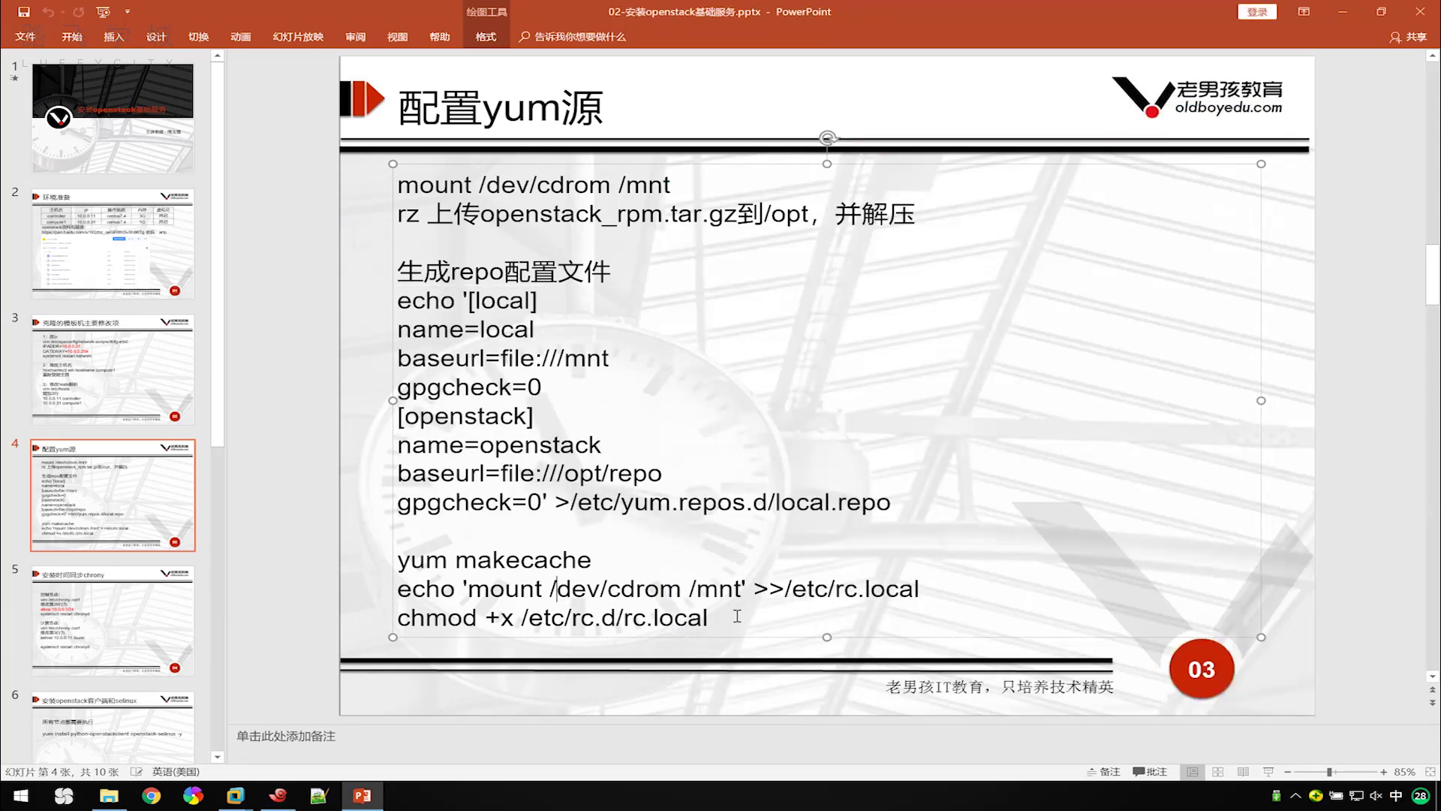
# Copy the rc.local echo and chmod lines from the slide and run them on the controller.
pyautogui.moveTo(740, 619); pyautogui.dragTo(398, 588)
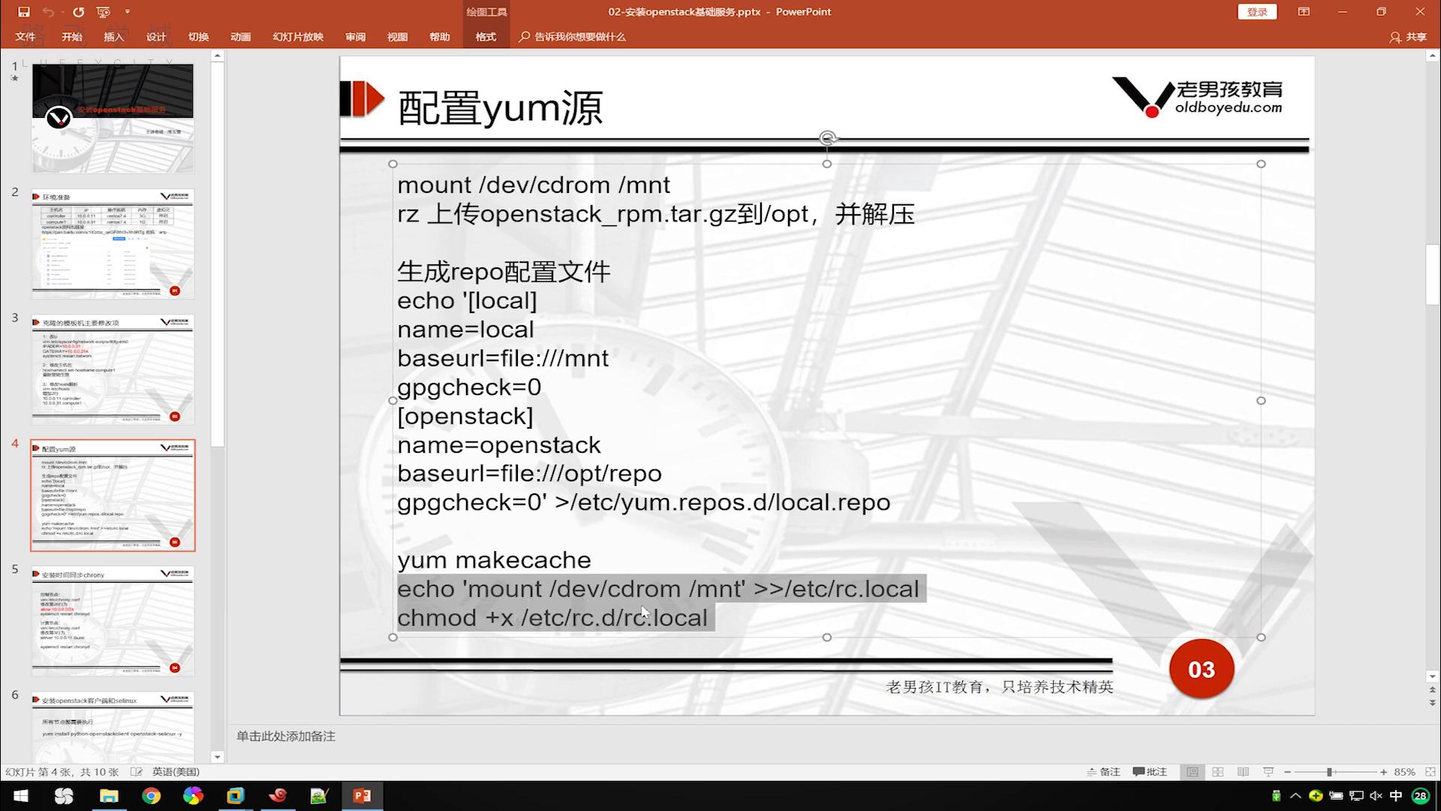
pyautogui.rightClick(662, 617)
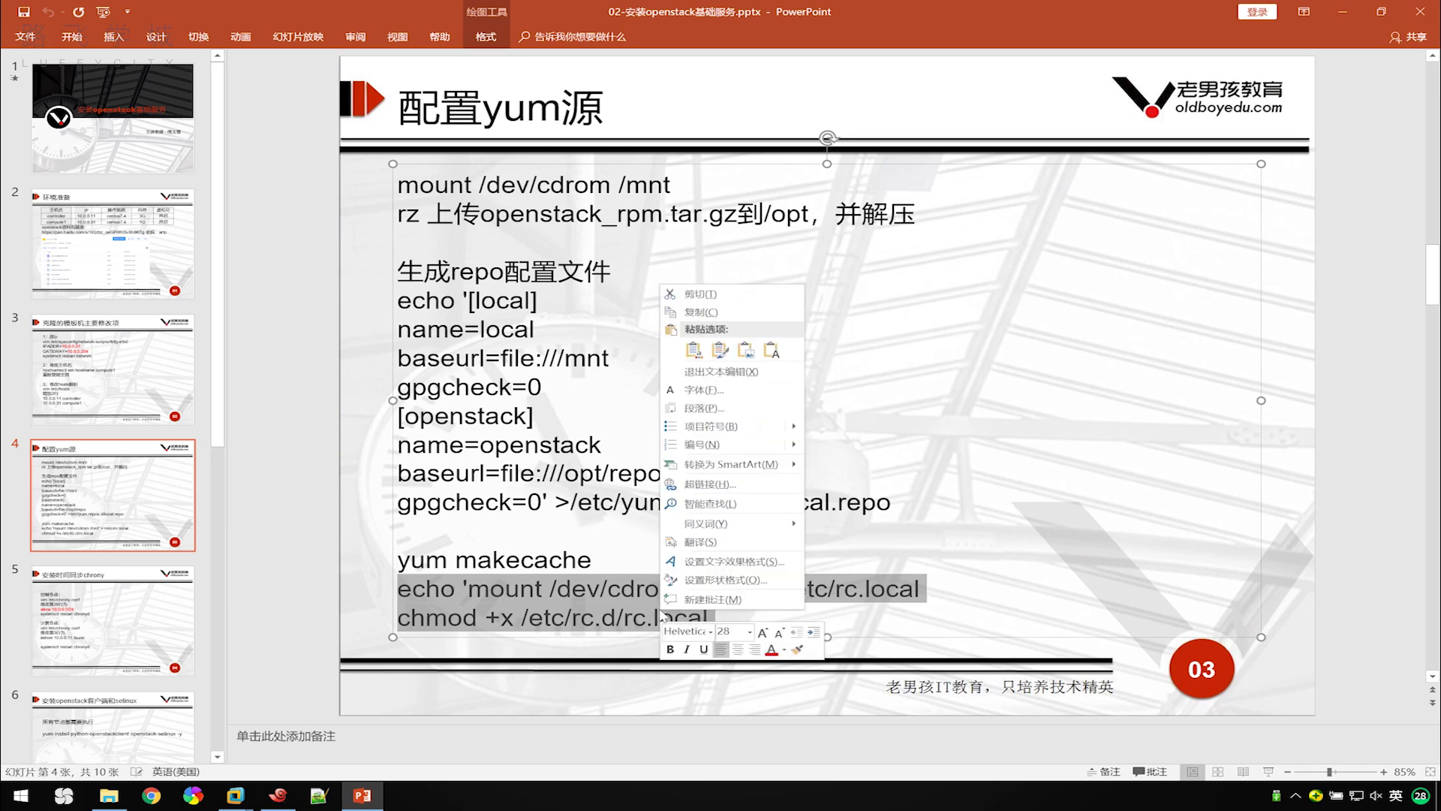
pyautogui.click(713, 310)
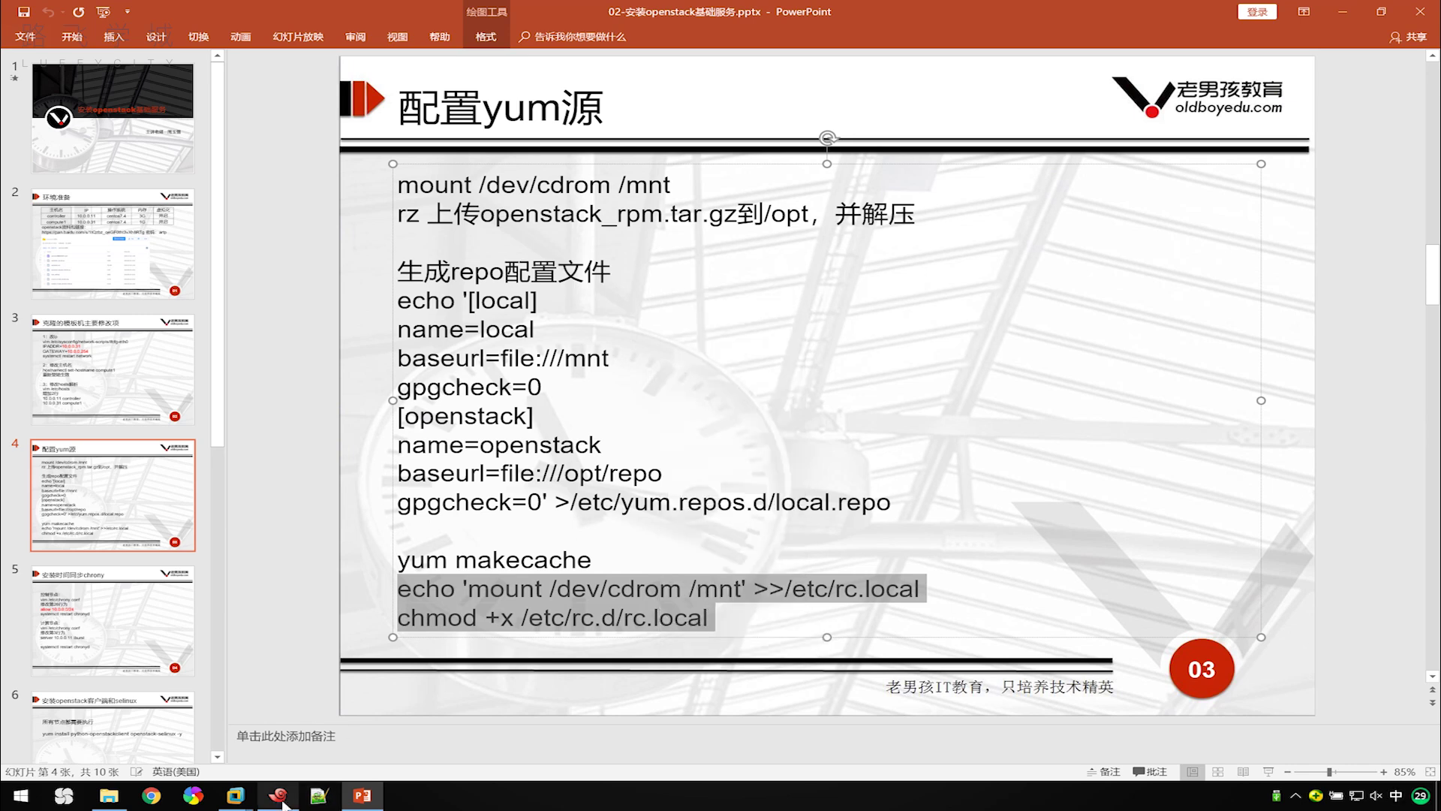
pyautogui.click(277, 795)
pyautogui.rightClick(955, 640)
pyautogui.click(1040, 349)
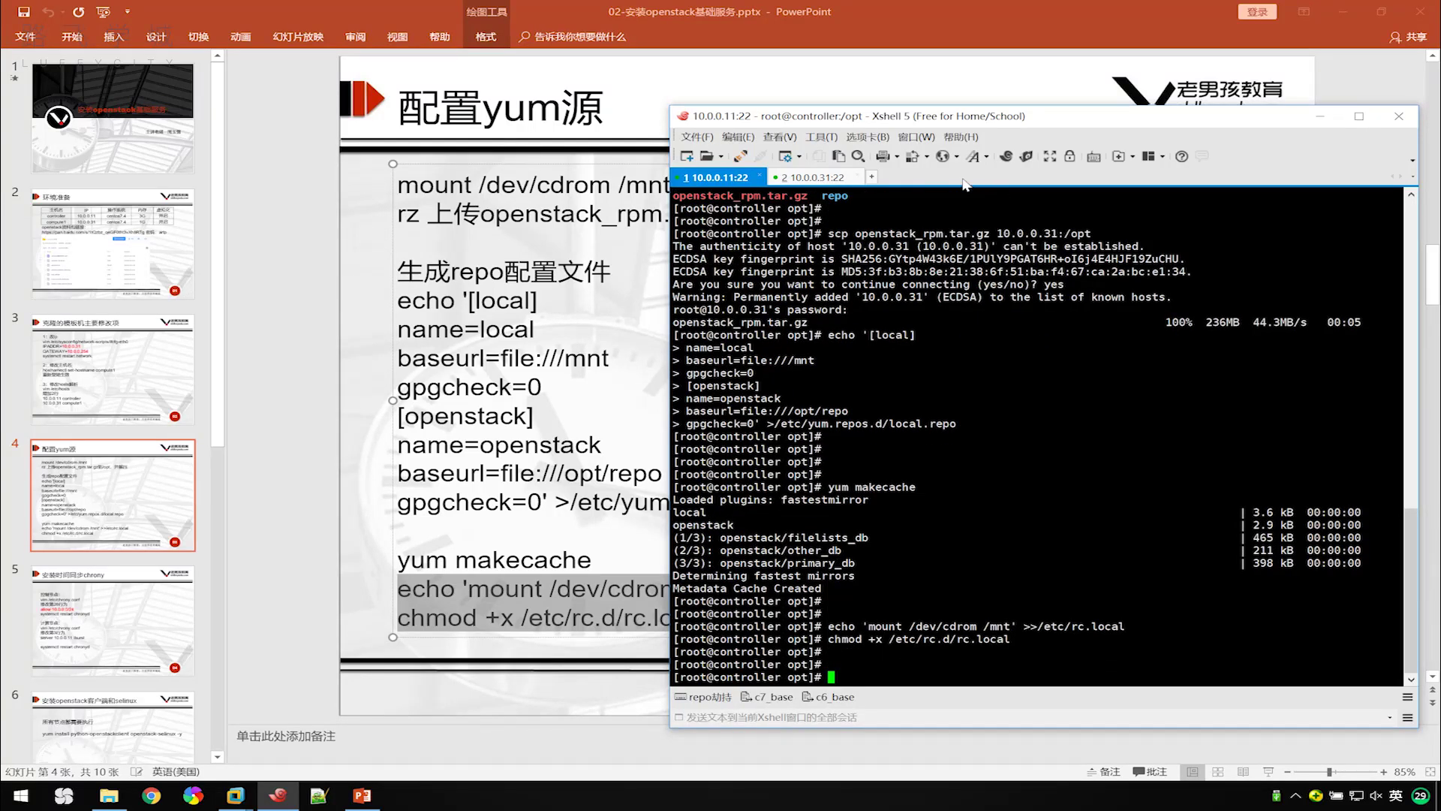
# Run the same rc.local mount and chmod commands on compute1.
pyautogui.click(833, 178)
pyautogui.rightClick(995, 609)
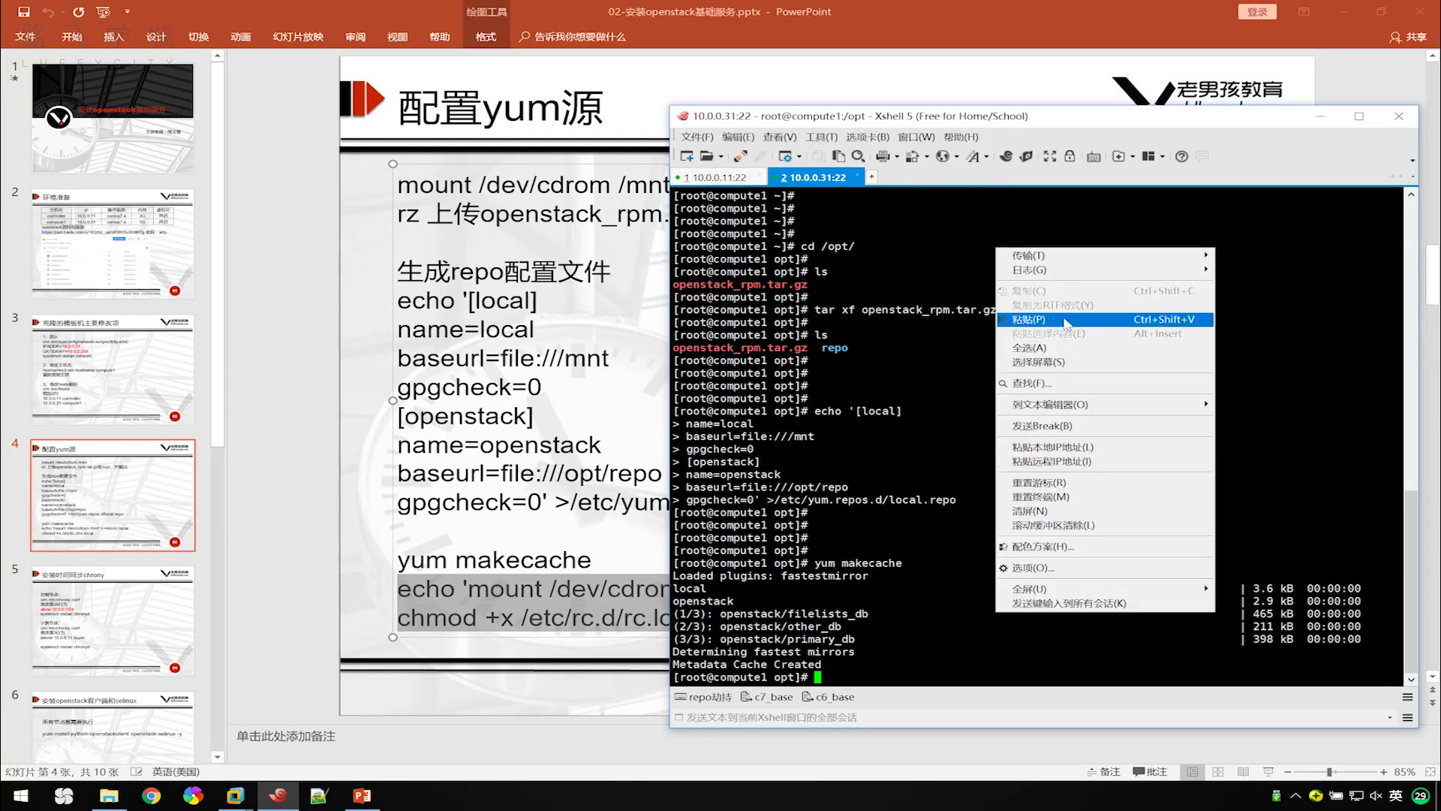
pyautogui.click(1065, 319)
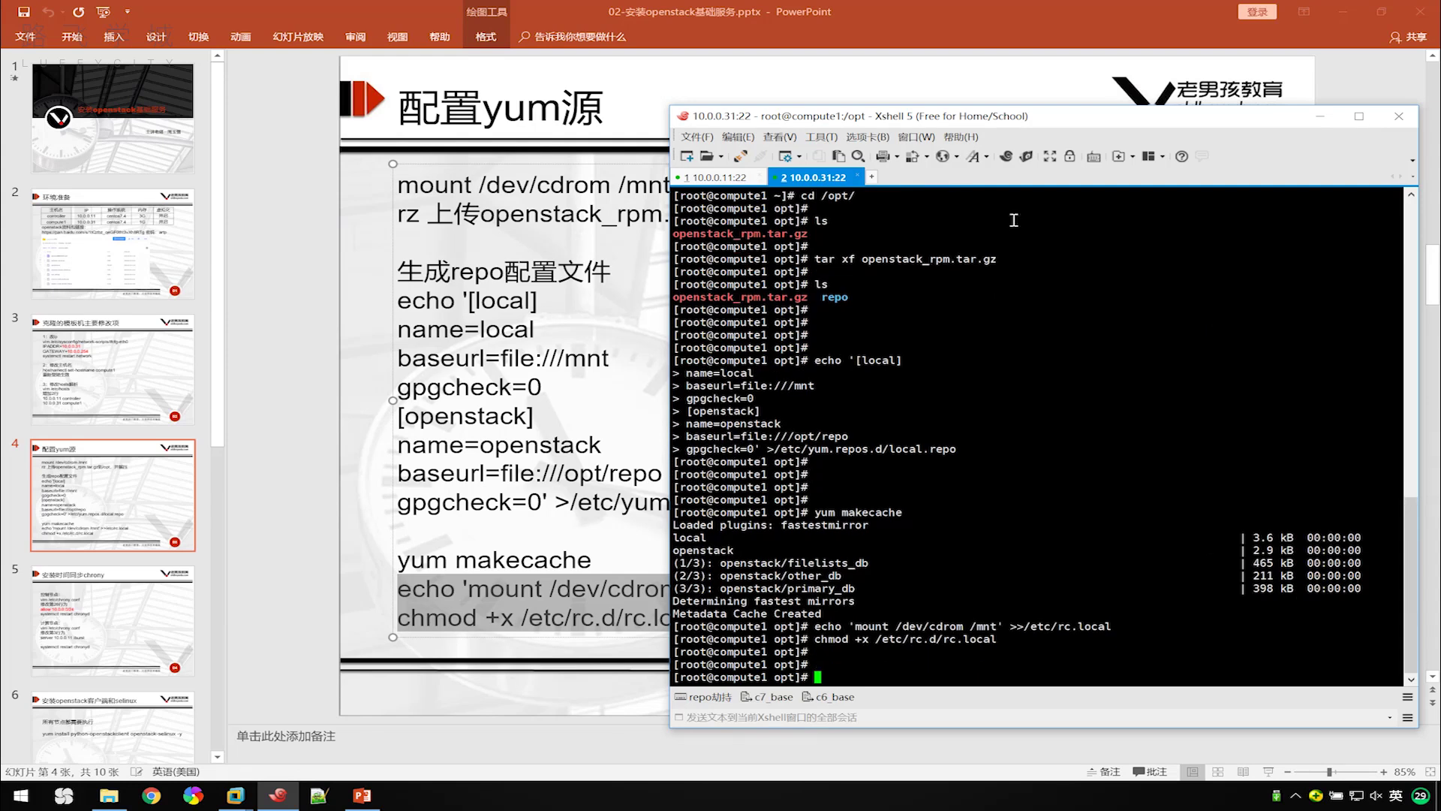
pyautogui.click(719, 178)
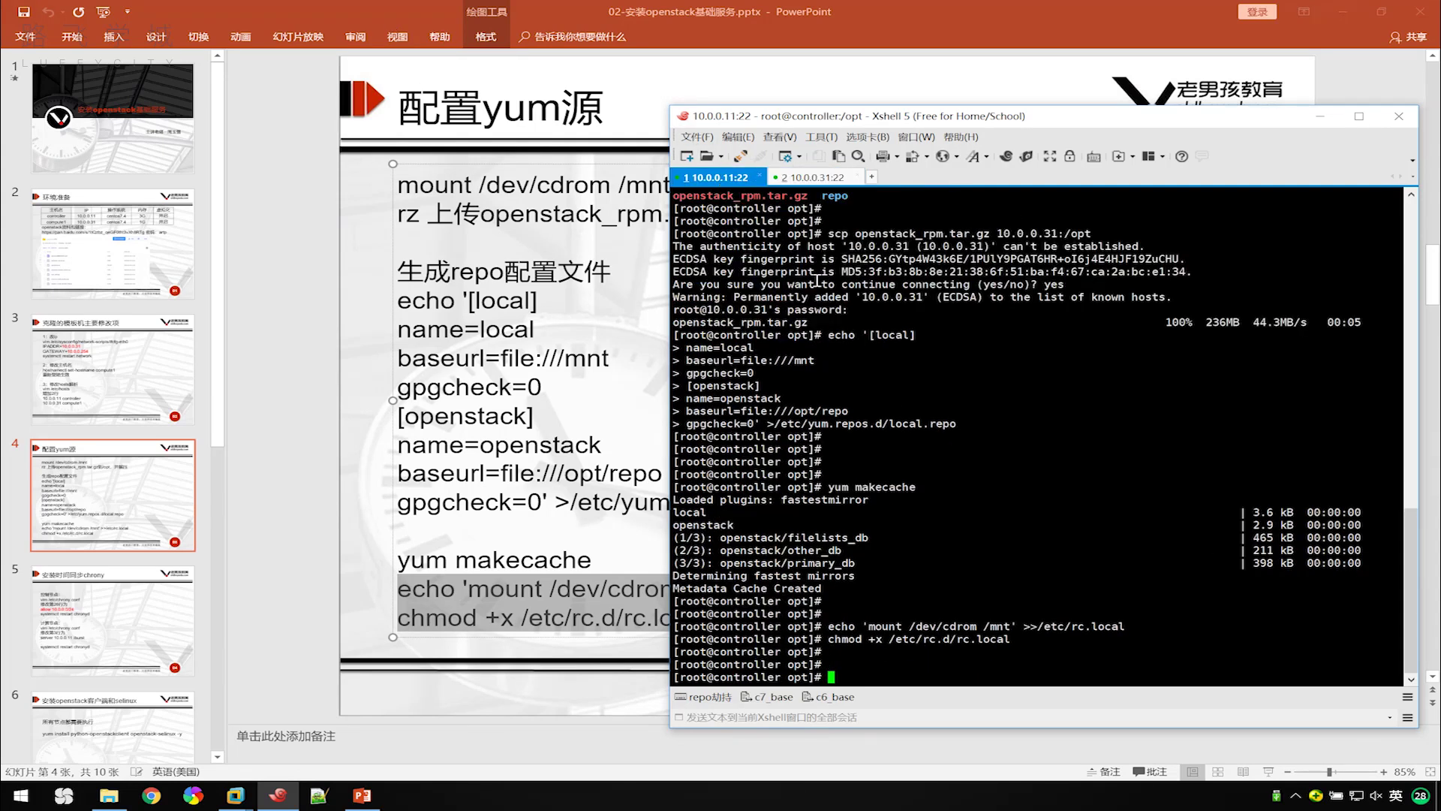
pyautogui.click(131, 633)
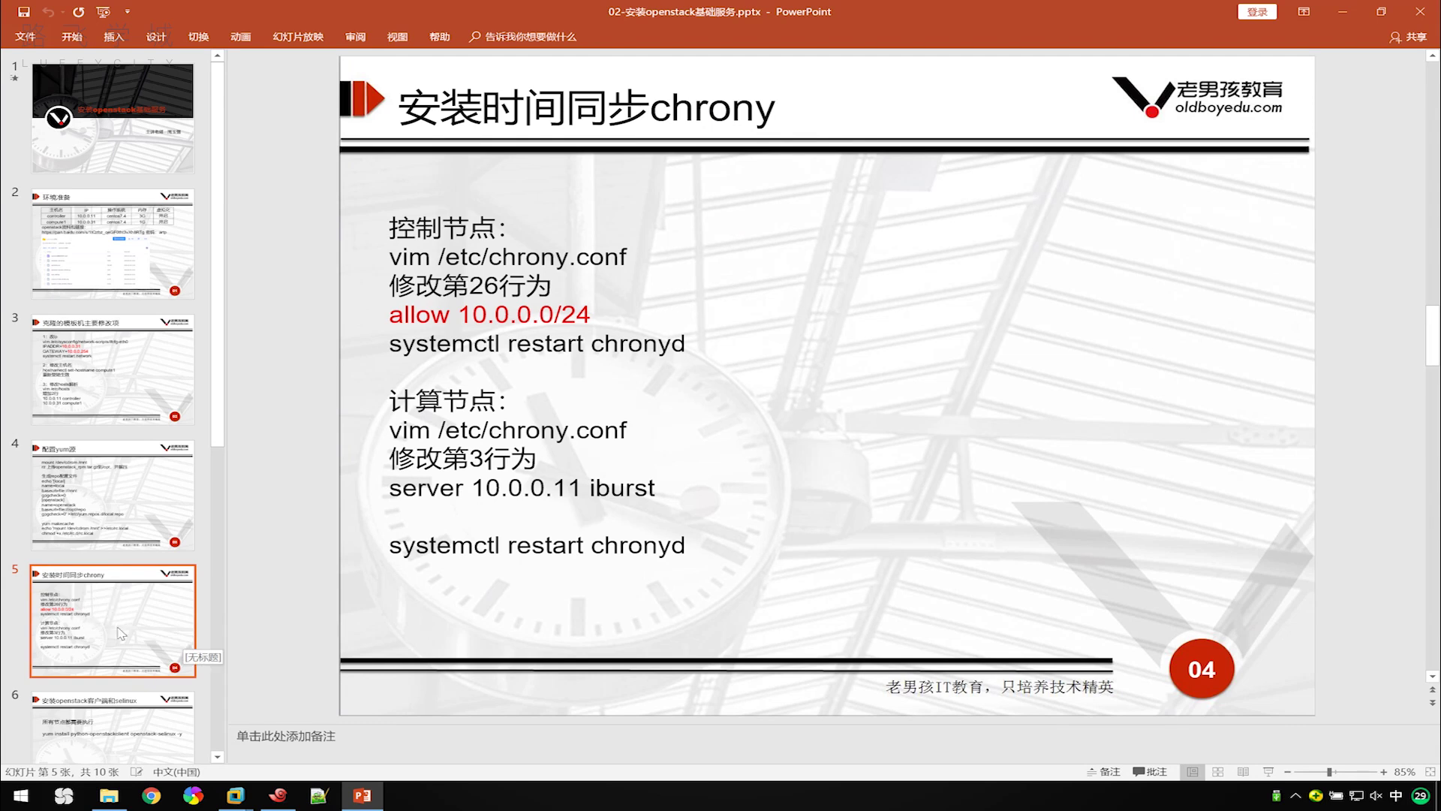
# Open Chrome and start entering the docs.openstack.org address.
pyautogui.click(154, 797)
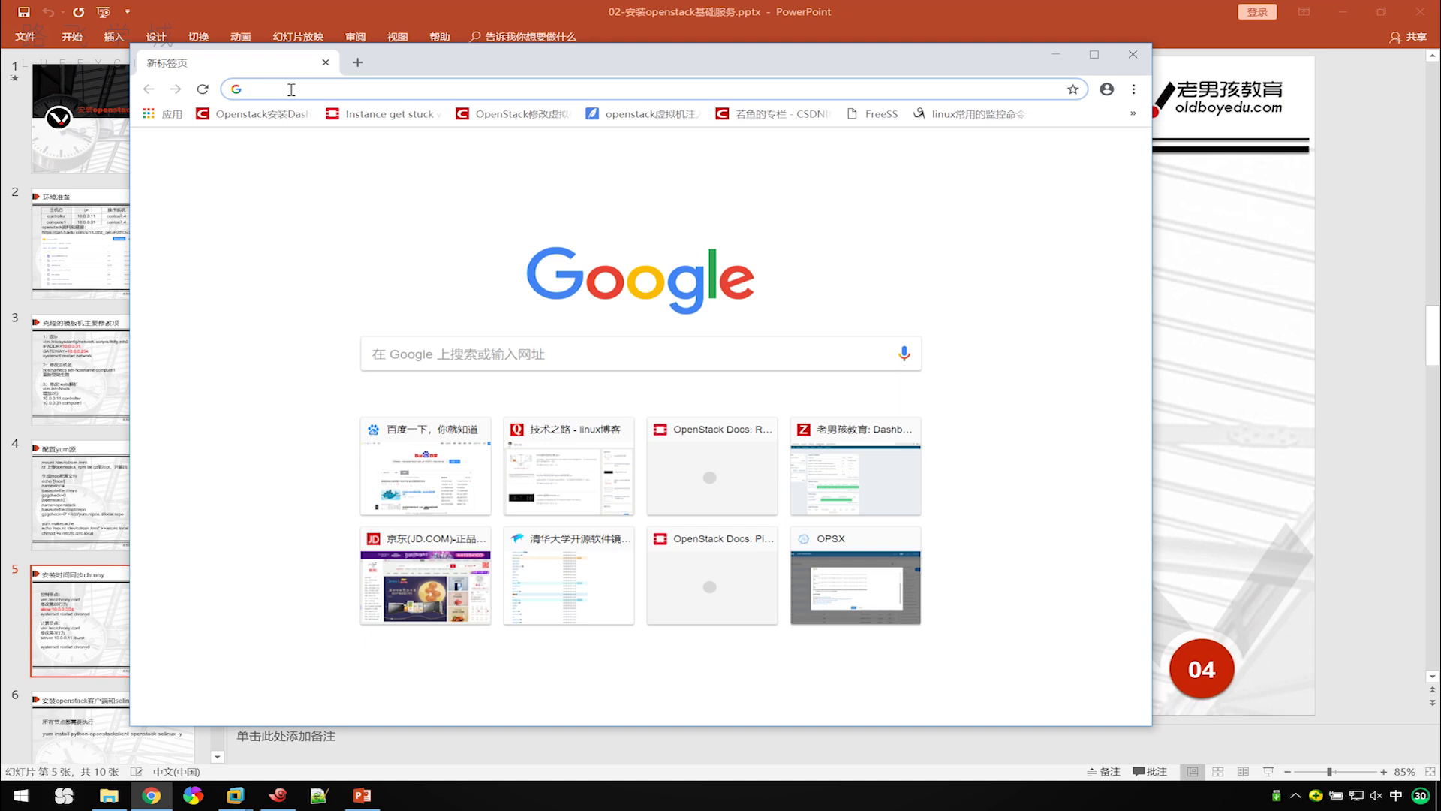
pyautogui.write('doc')
pyautogui.press('shift')
# Load docs.openstack.org, dismiss the translation prompt and maximize the Chrome window.
pyautogui.write('s.openstack.org')
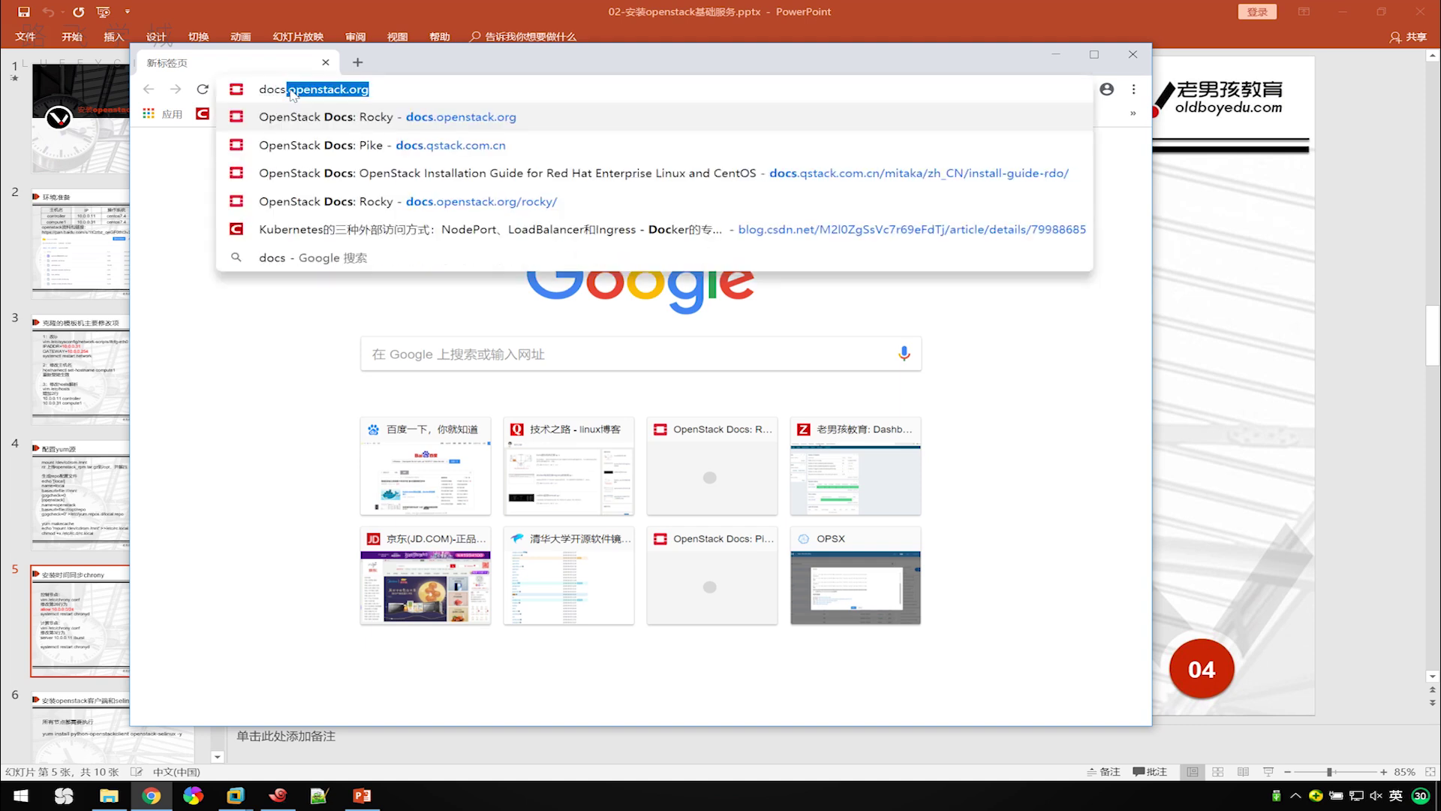
pyautogui.press('Right')
pyautogui.press('Return')
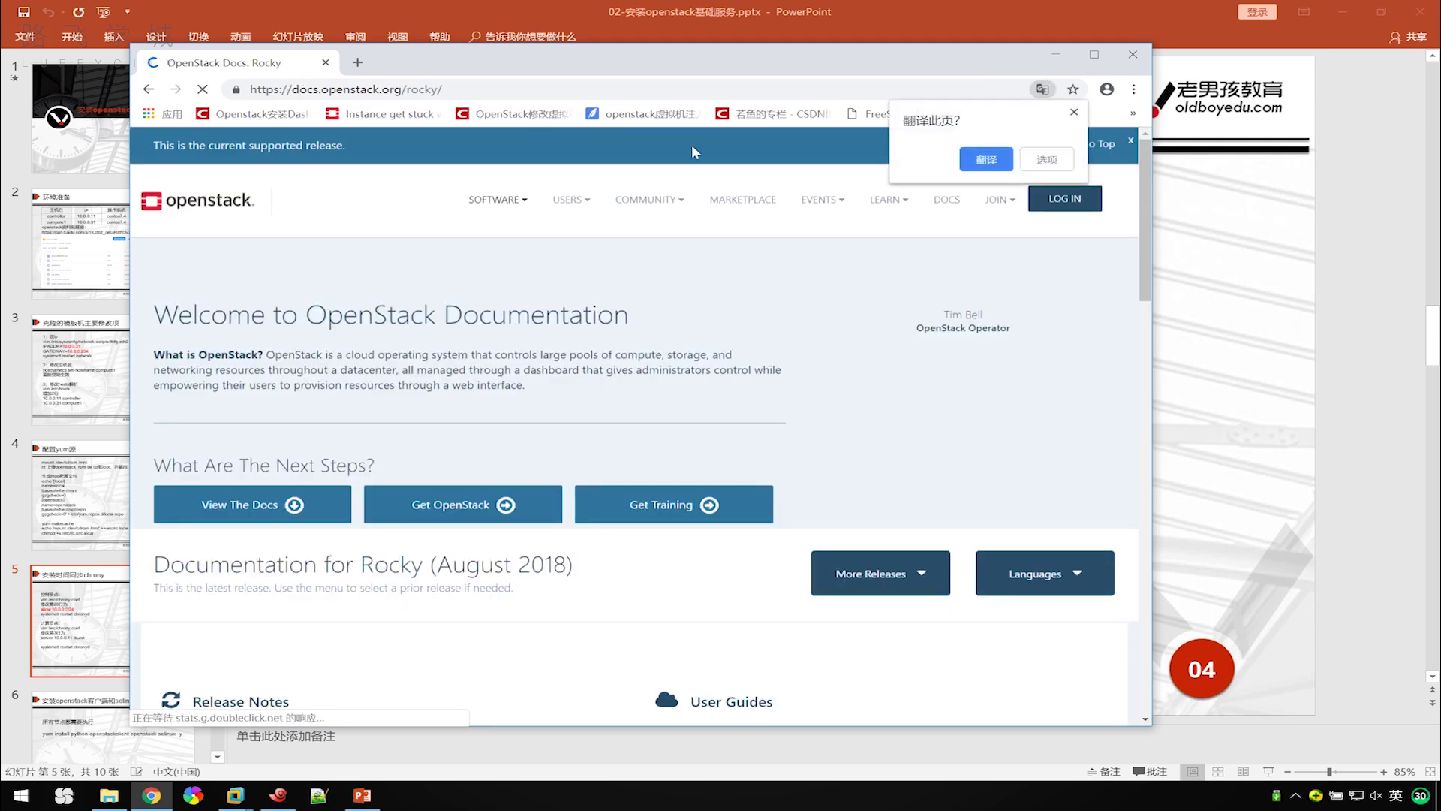
pyautogui.click(1076, 115)
pyautogui.moveTo(982, 61); pyautogui.dragTo(971, 33)
pyautogui.click(1082, 27)
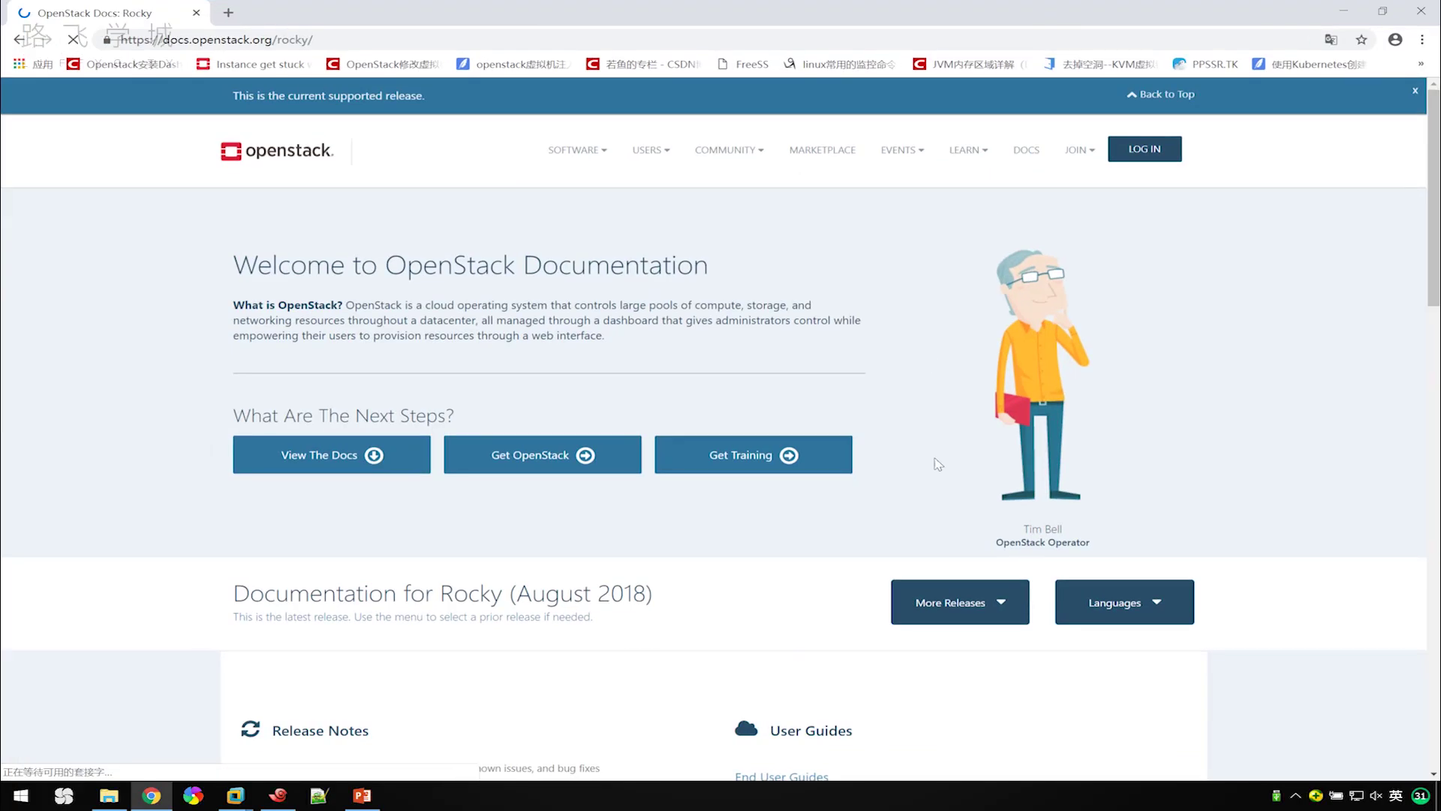
# Switch the docs to 简体中文 and open the Mitaka Red Hat Enterprise Linux 7/CentOS 7 install guide.
pyautogui.click(1179, 610)
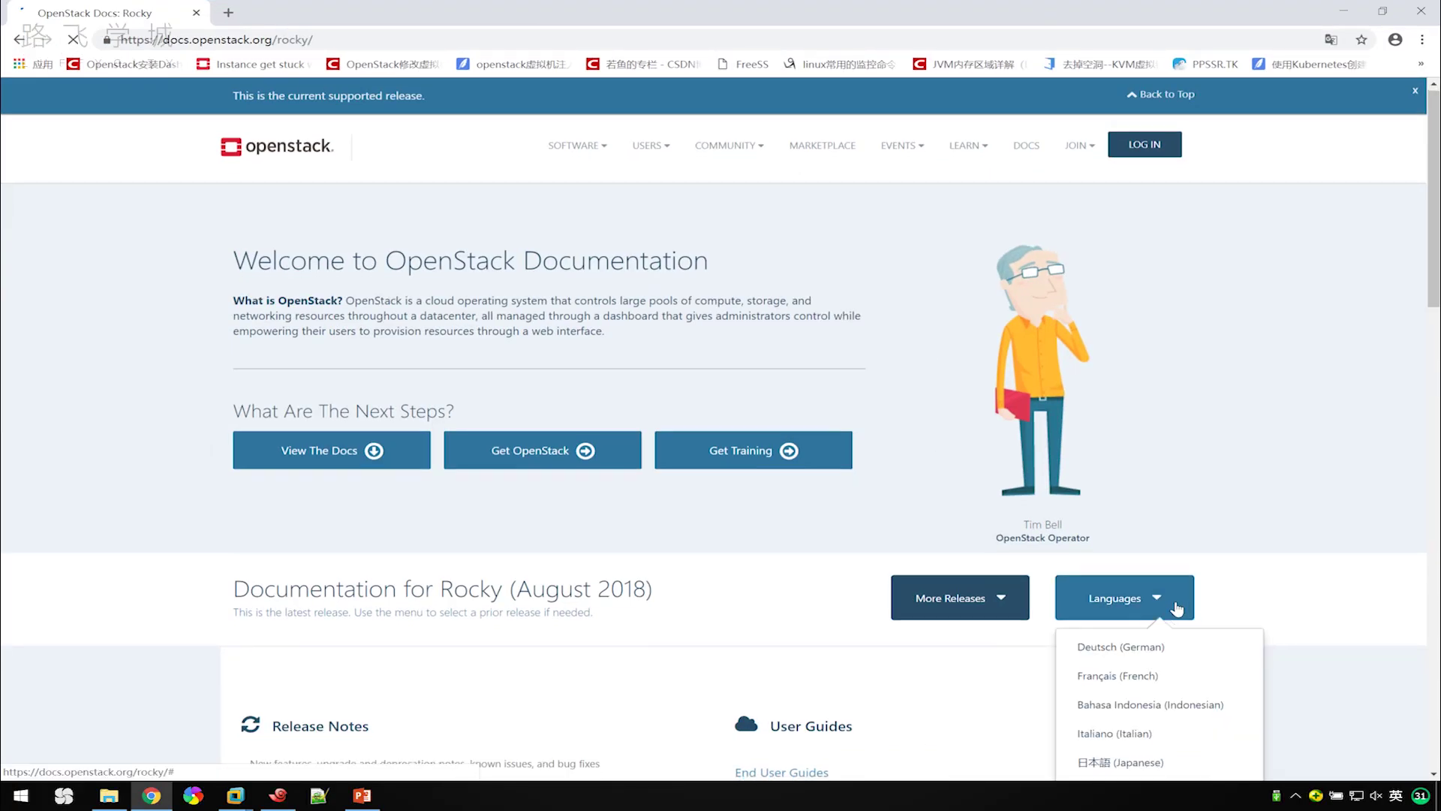
pyautogui.scroll(-3, 1126, 622)
pyautogui.click(1123, 666)
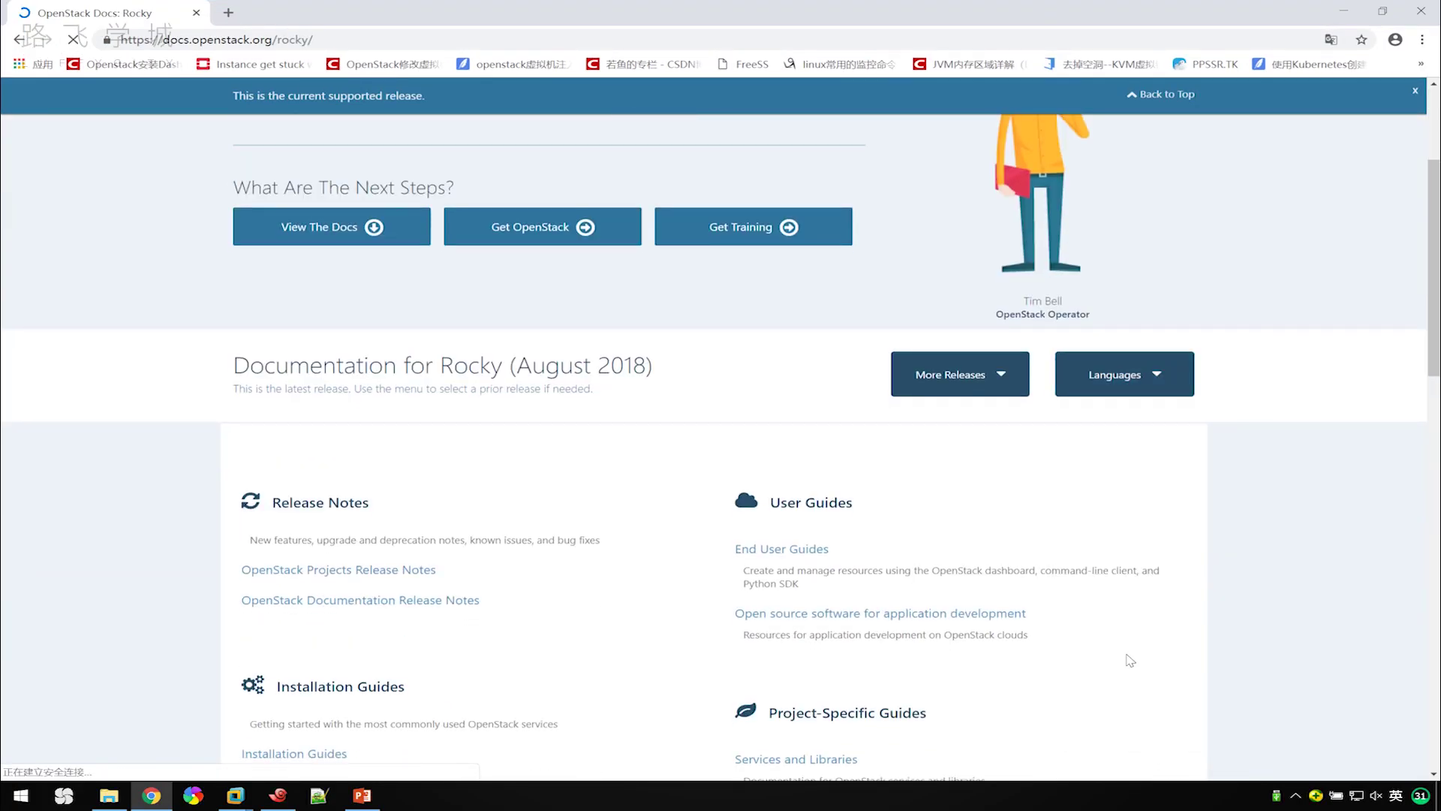
pyautogui.scroll(-4, 415, 561)
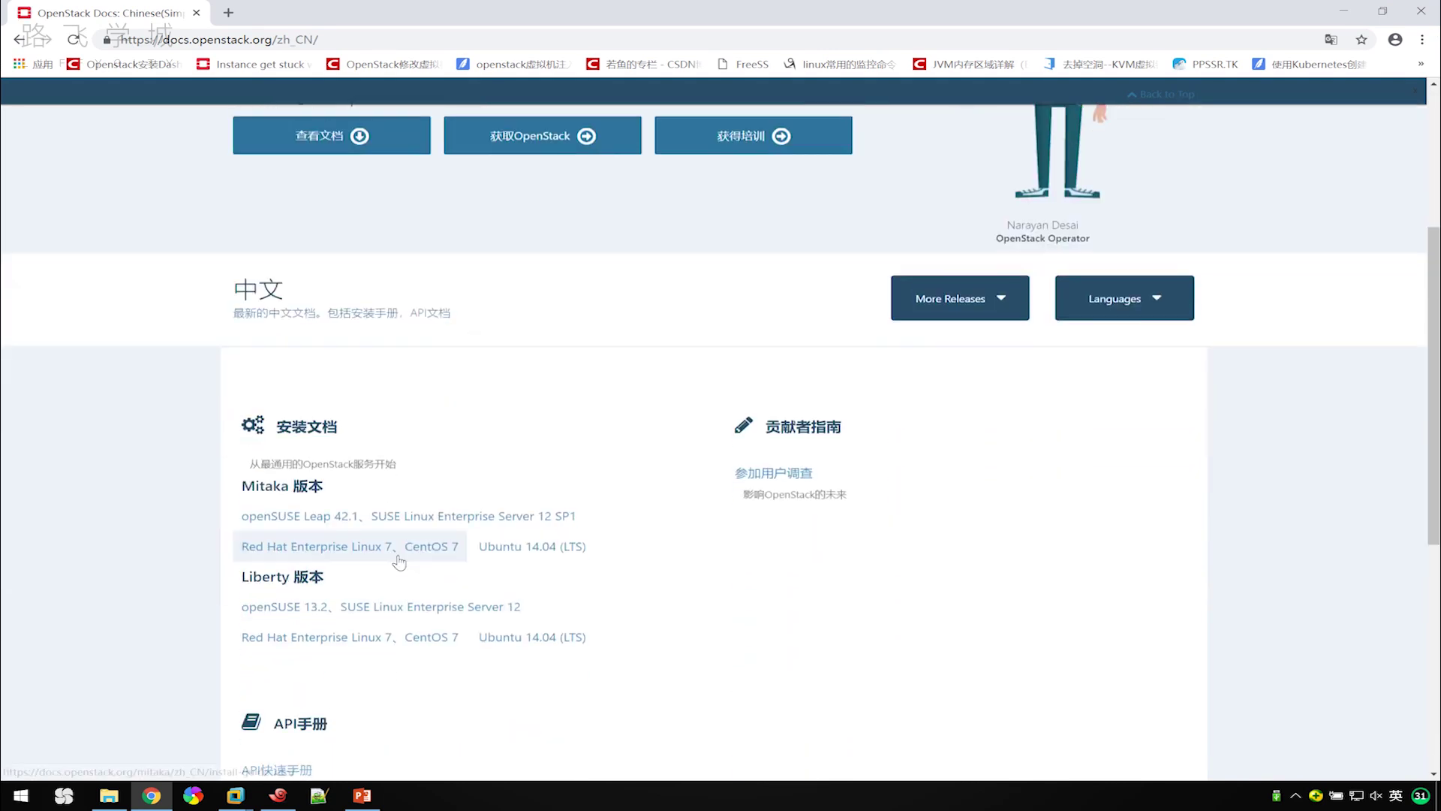
pyautogui.scroll(1, 412, 473)
pyautogui.scroll(2, 751, 406)
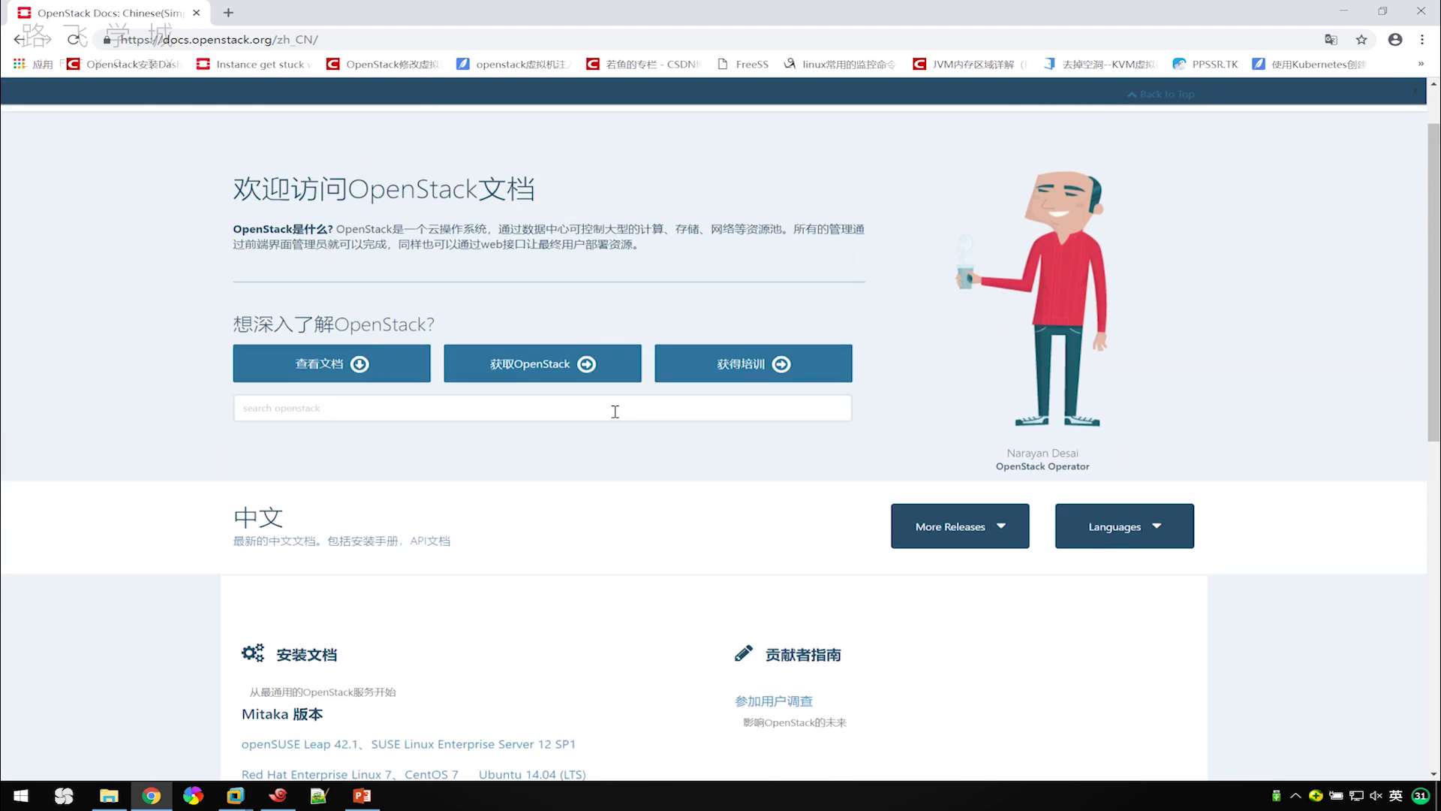
pyautogui.scroll(-1, 576, 409)
pyautogui.scroll(-1, 568, 422)
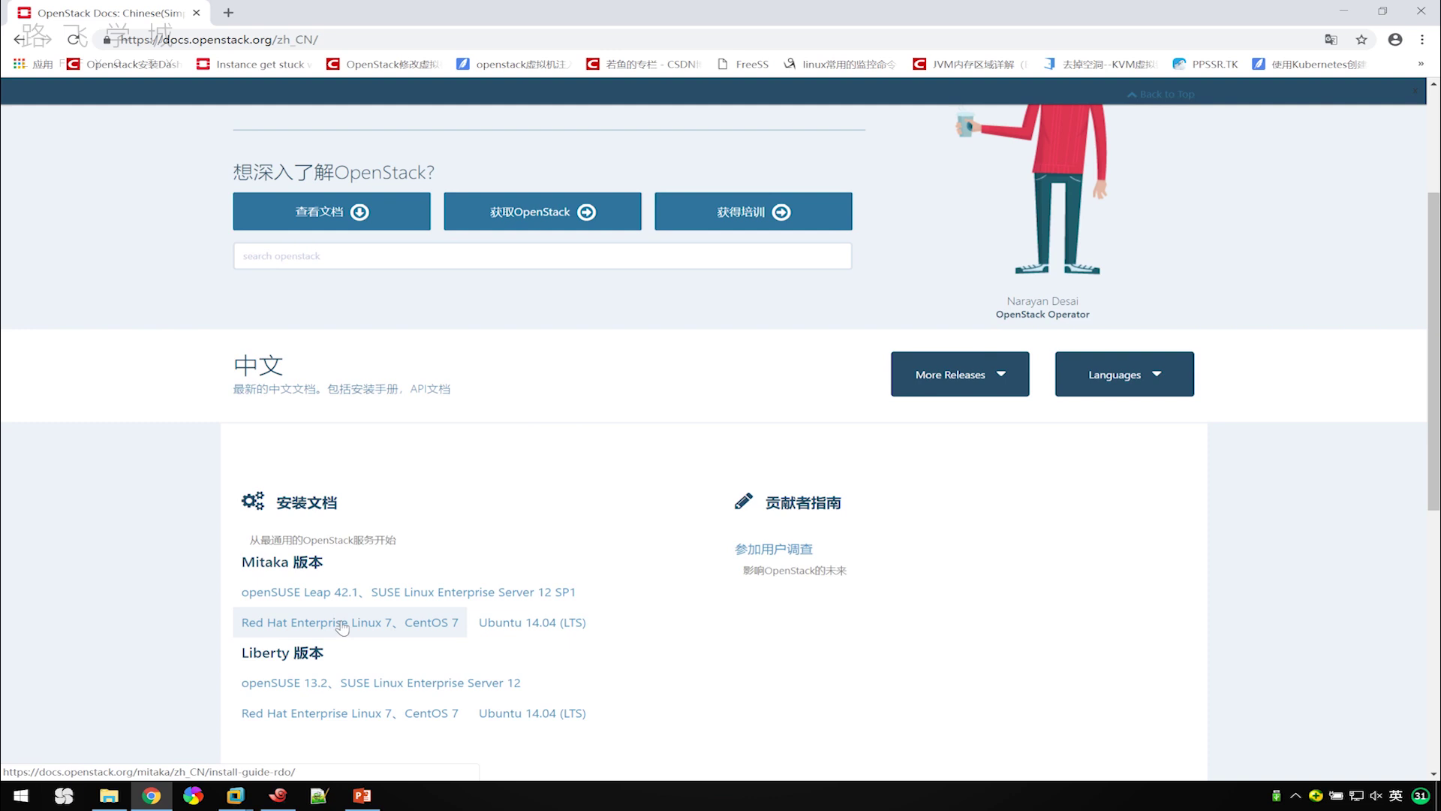
pyautogui.click(342, 627)
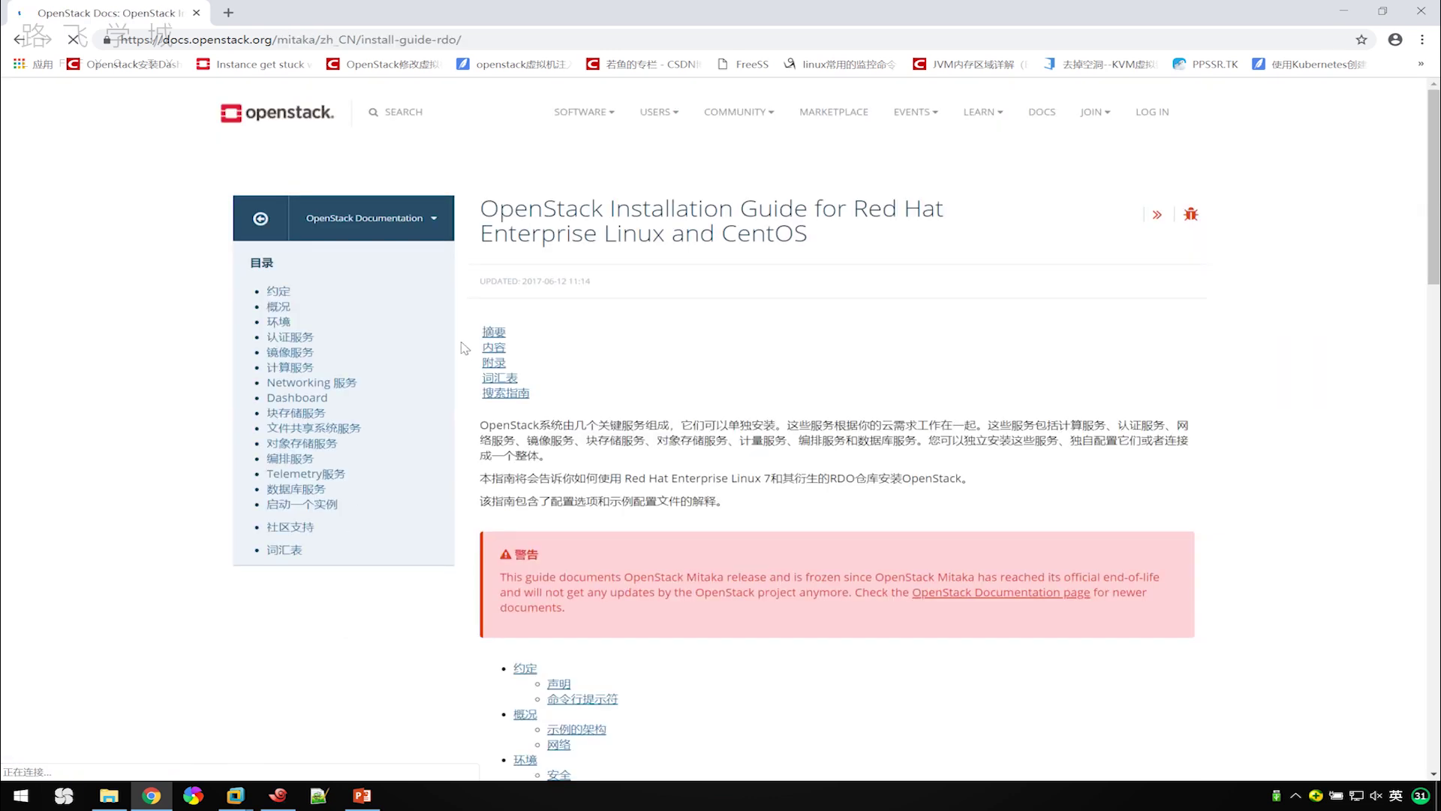
pyautogui.click(534, 43)
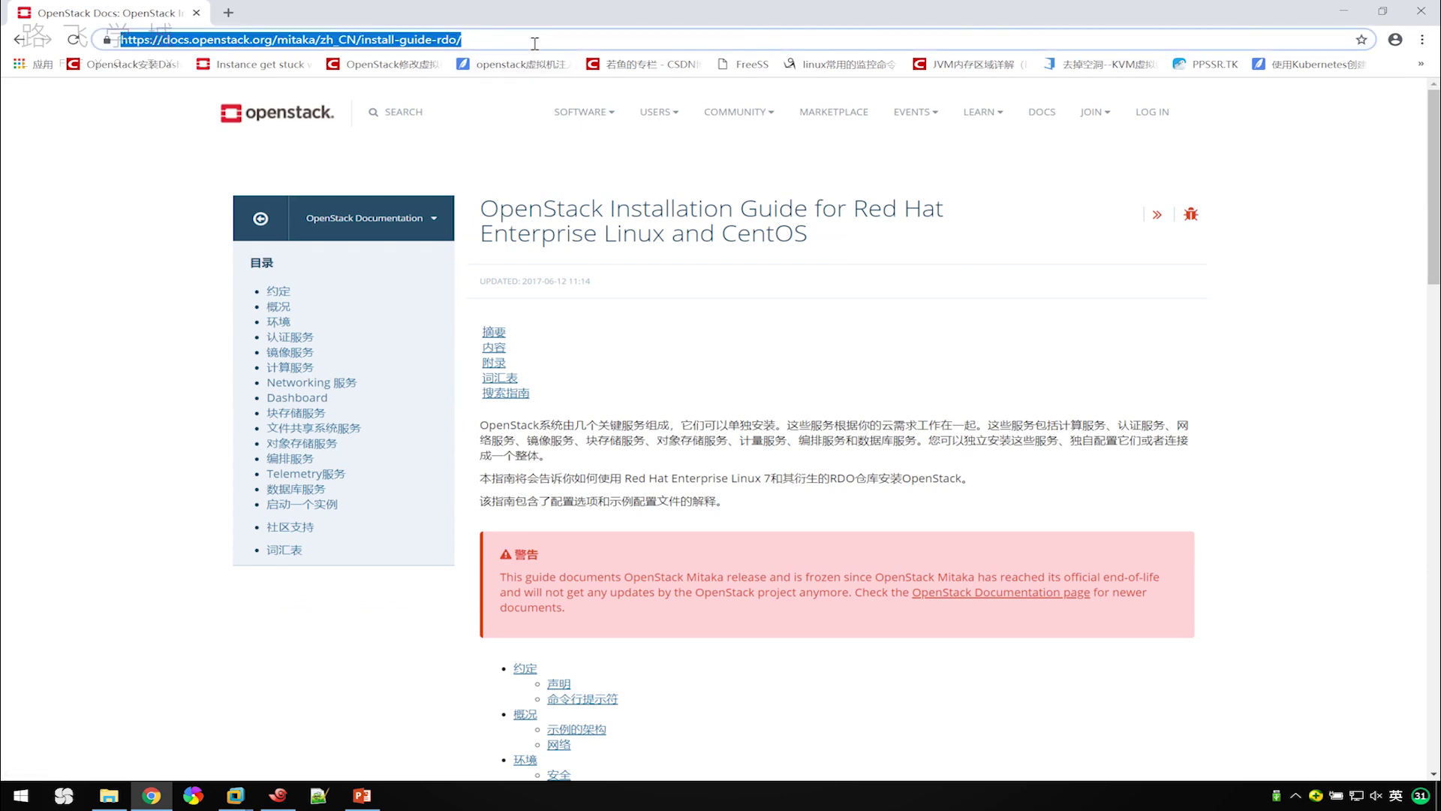
pyautogui.click(77, 216)
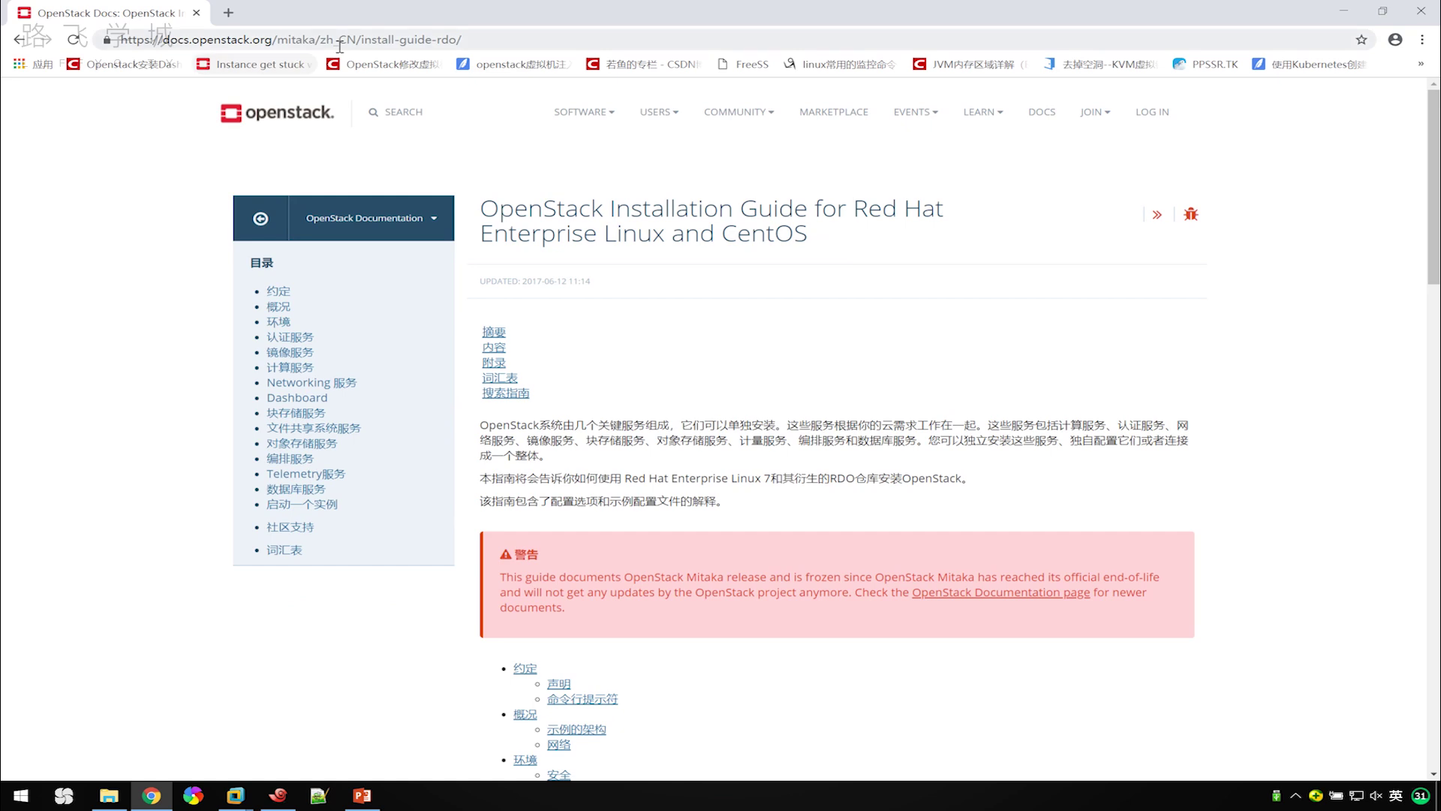
pyautogui.click(479, 39)
# In a new tab, open the Simplified Chinese Mitaka Red Hat/CentOS guide on docs.qstack.com.cn.
pyautogui.click(228, 12)
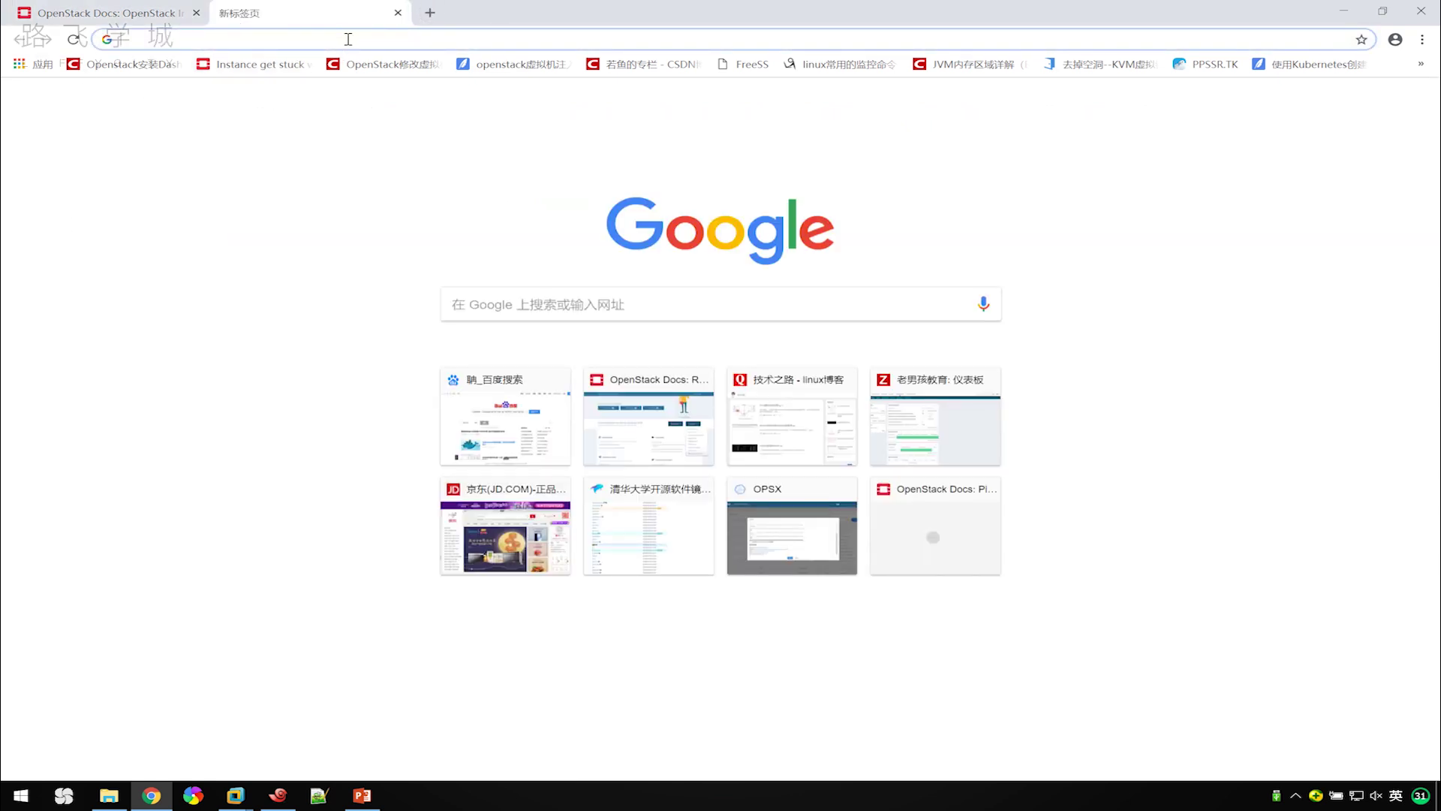
pyautogui.write('doc')
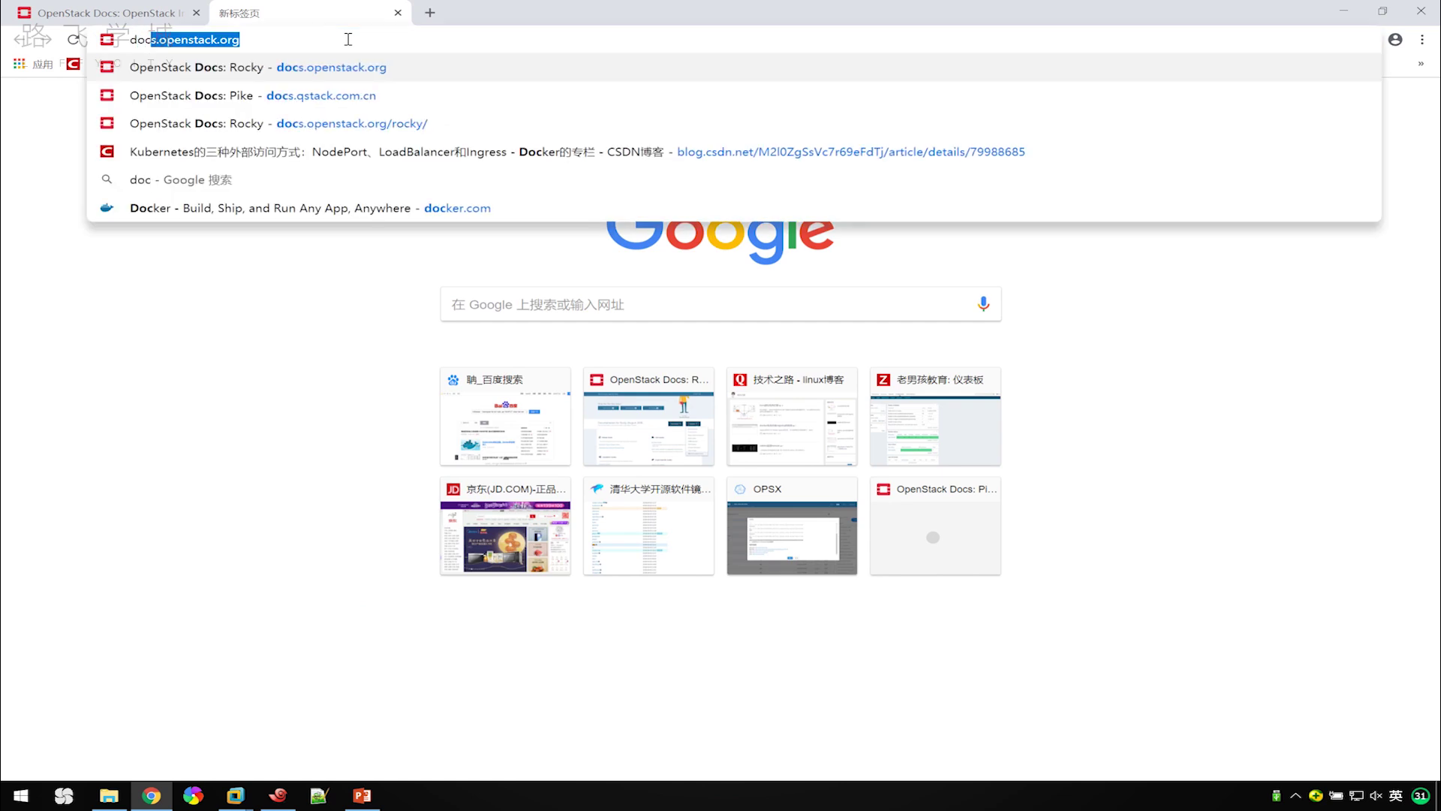
pyautogui.write('s.q')
pyautogui.press('End')
pyautogui.press('Return')
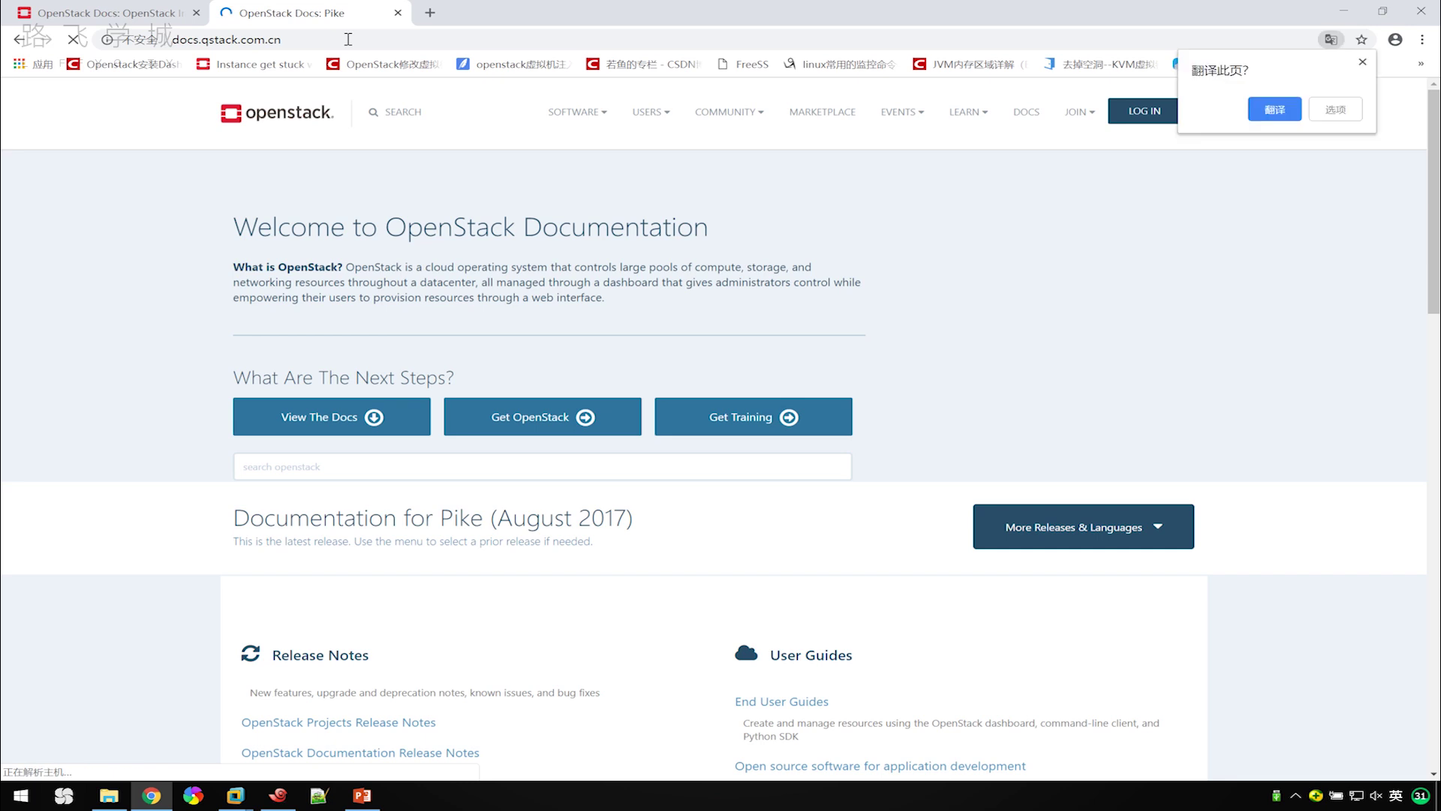
pyautogui.scroll(-2, 975, 420)
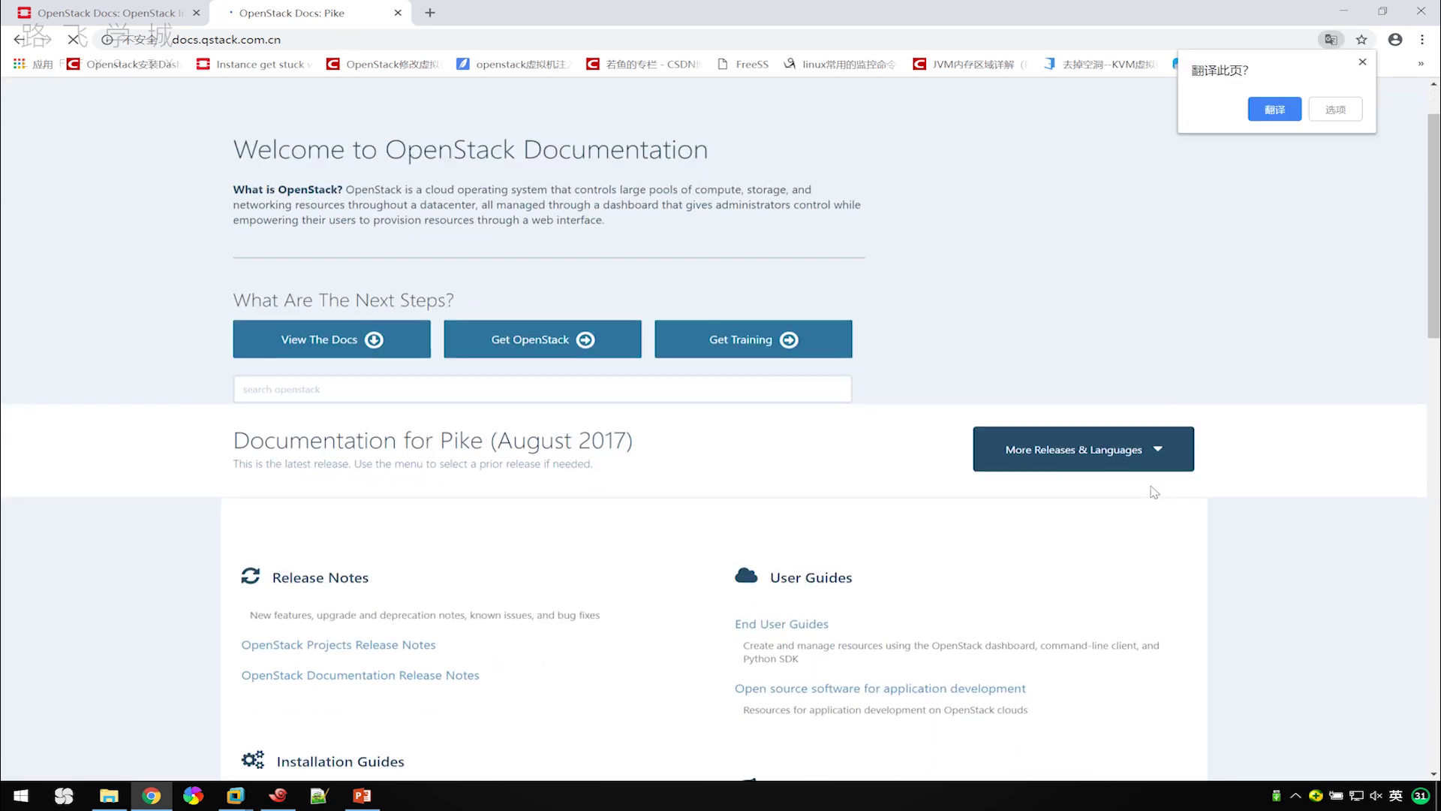
pyautogui.click(1151, 384)
pyautogui.scroll(-9, 1138, 403)
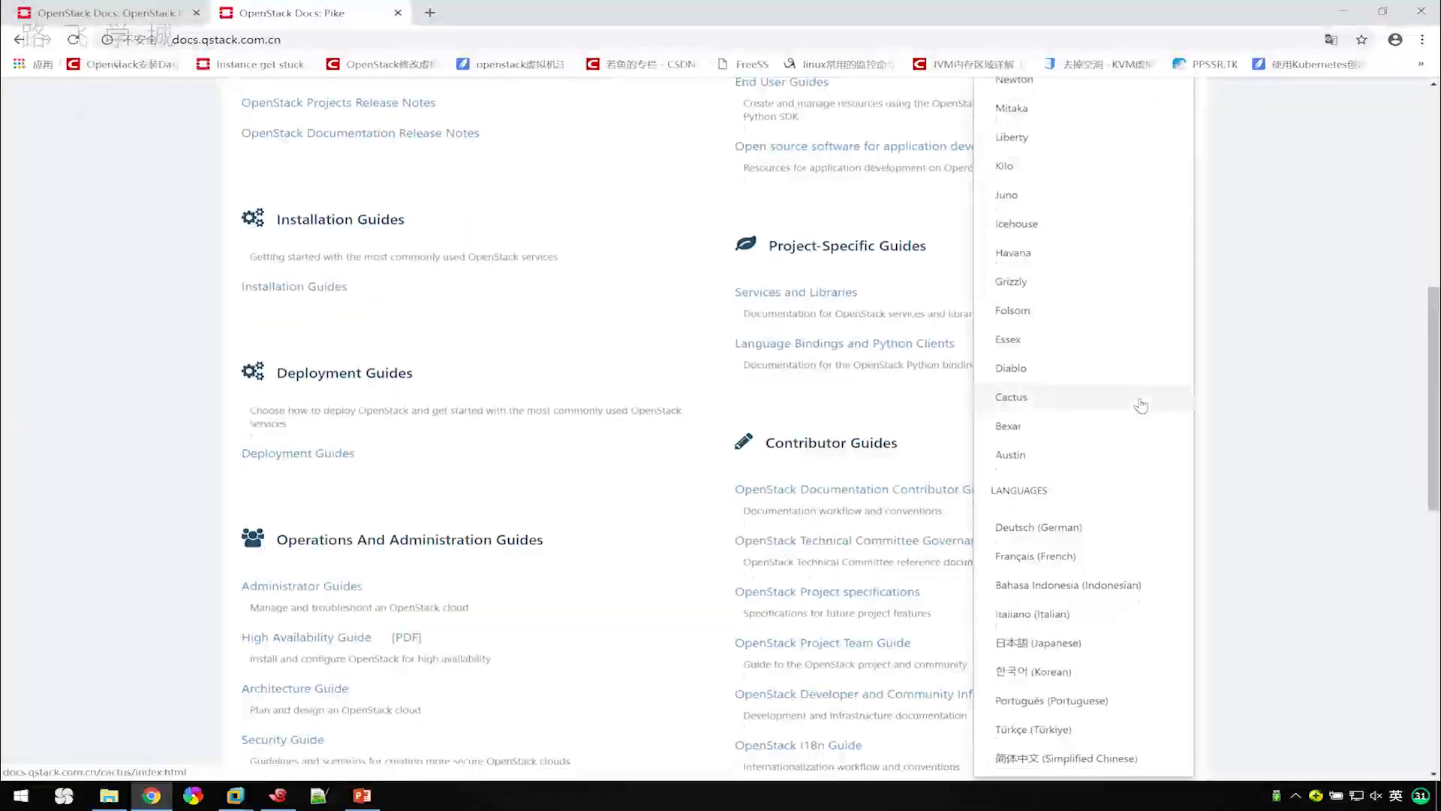
pyautogui.click(1054, 551)
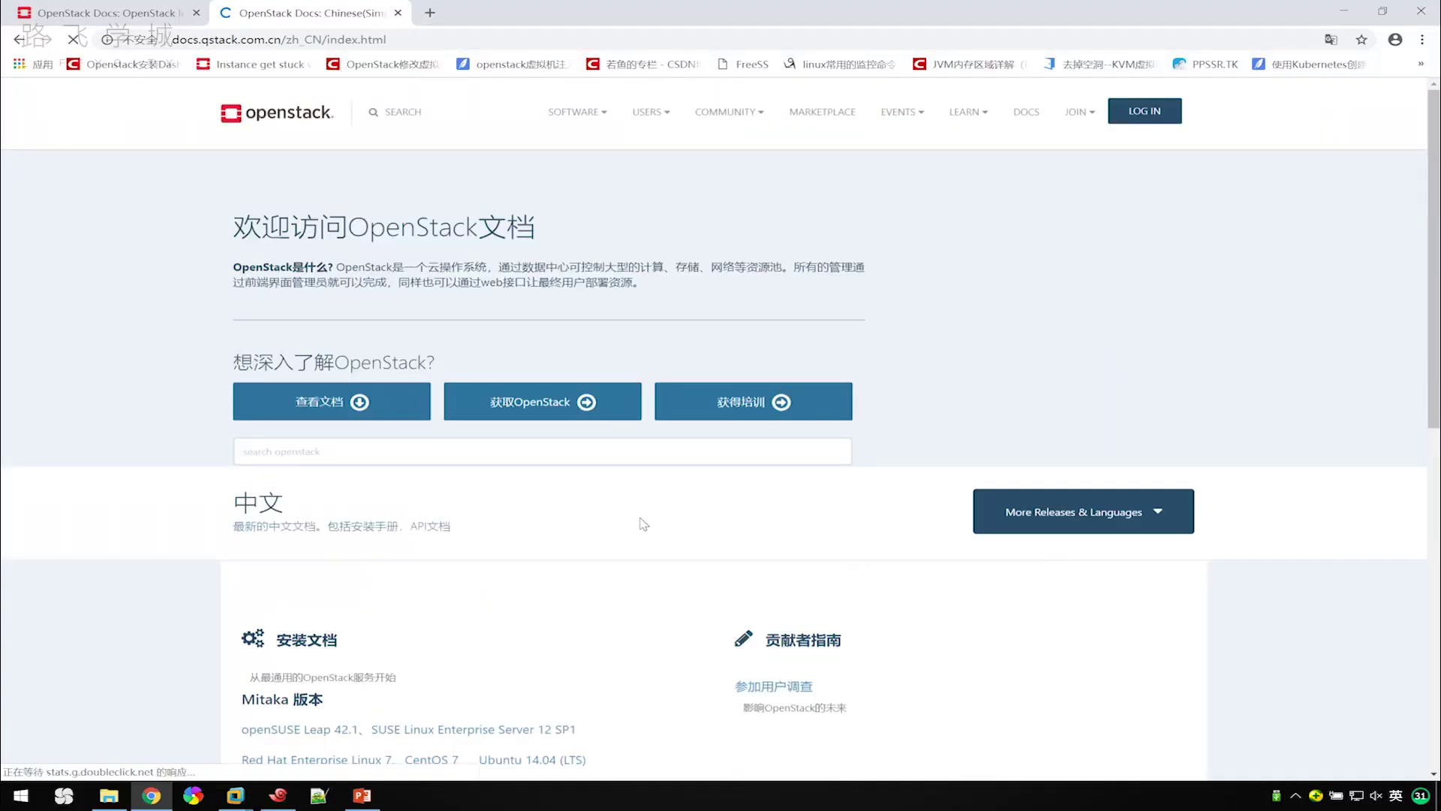
pyautogui.scroll(-2, 547, 425)
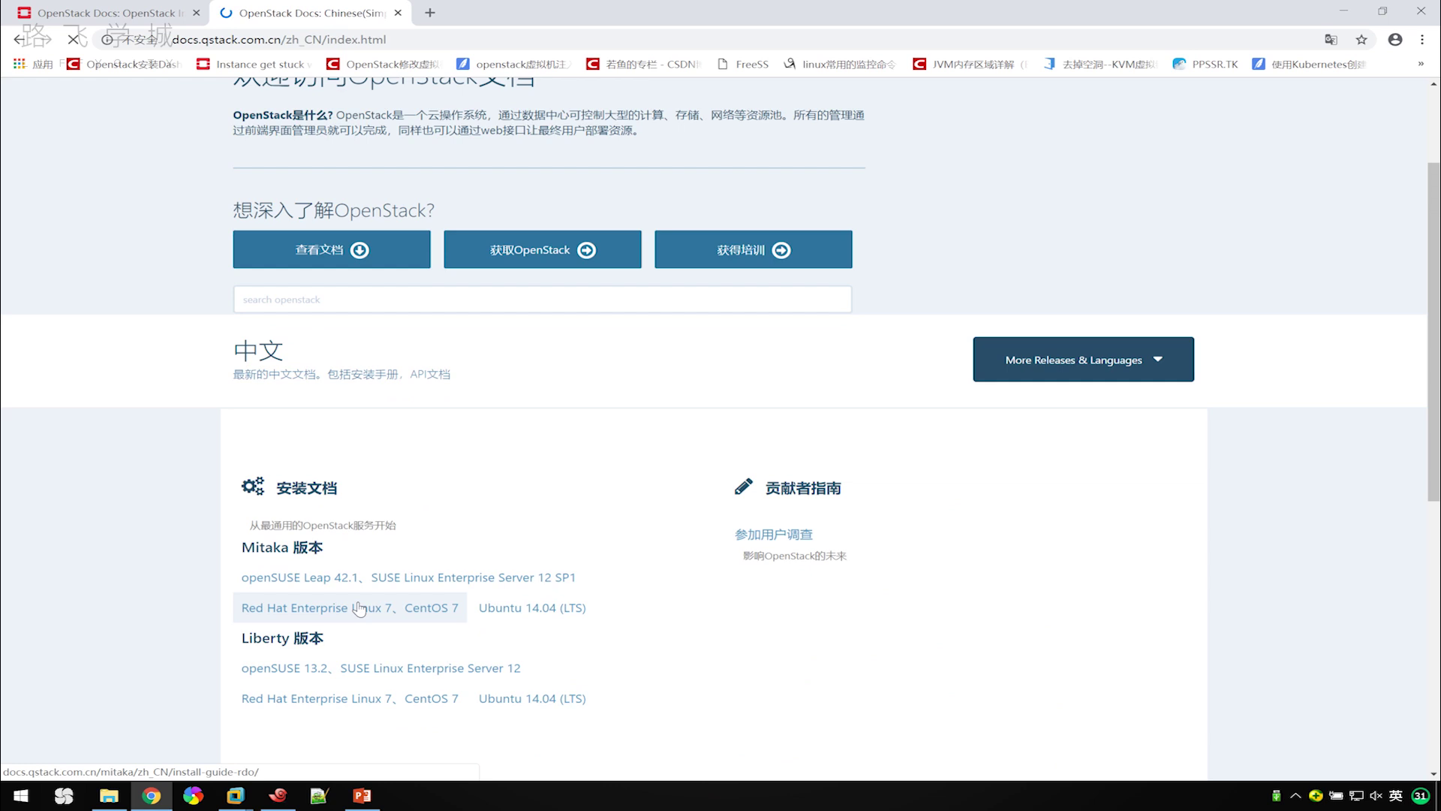
pyautogui.click(359, 608)
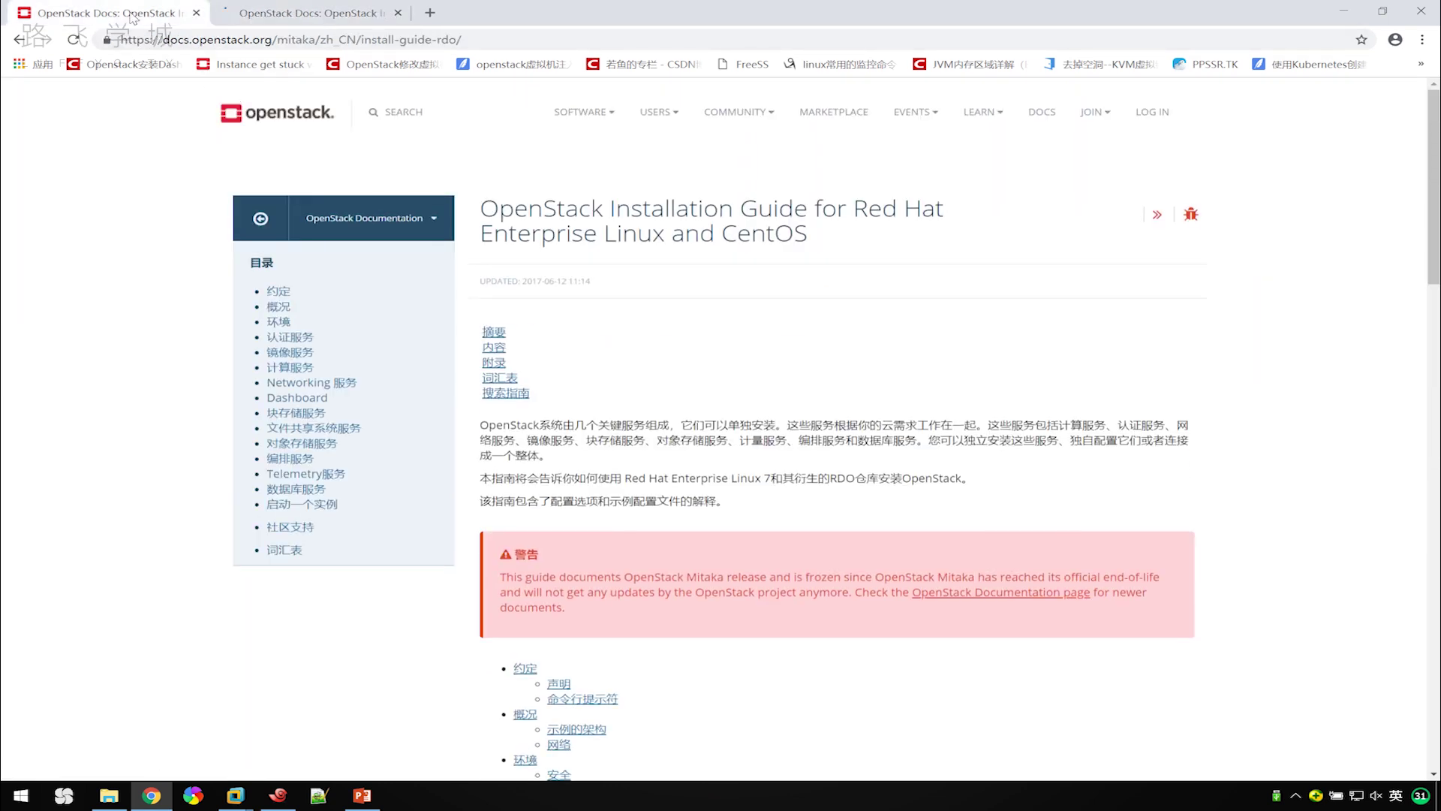
# Compare the two guide tabs, ending on the docs.qstack.com.cn copy.
pyautogui.click(300, 12)
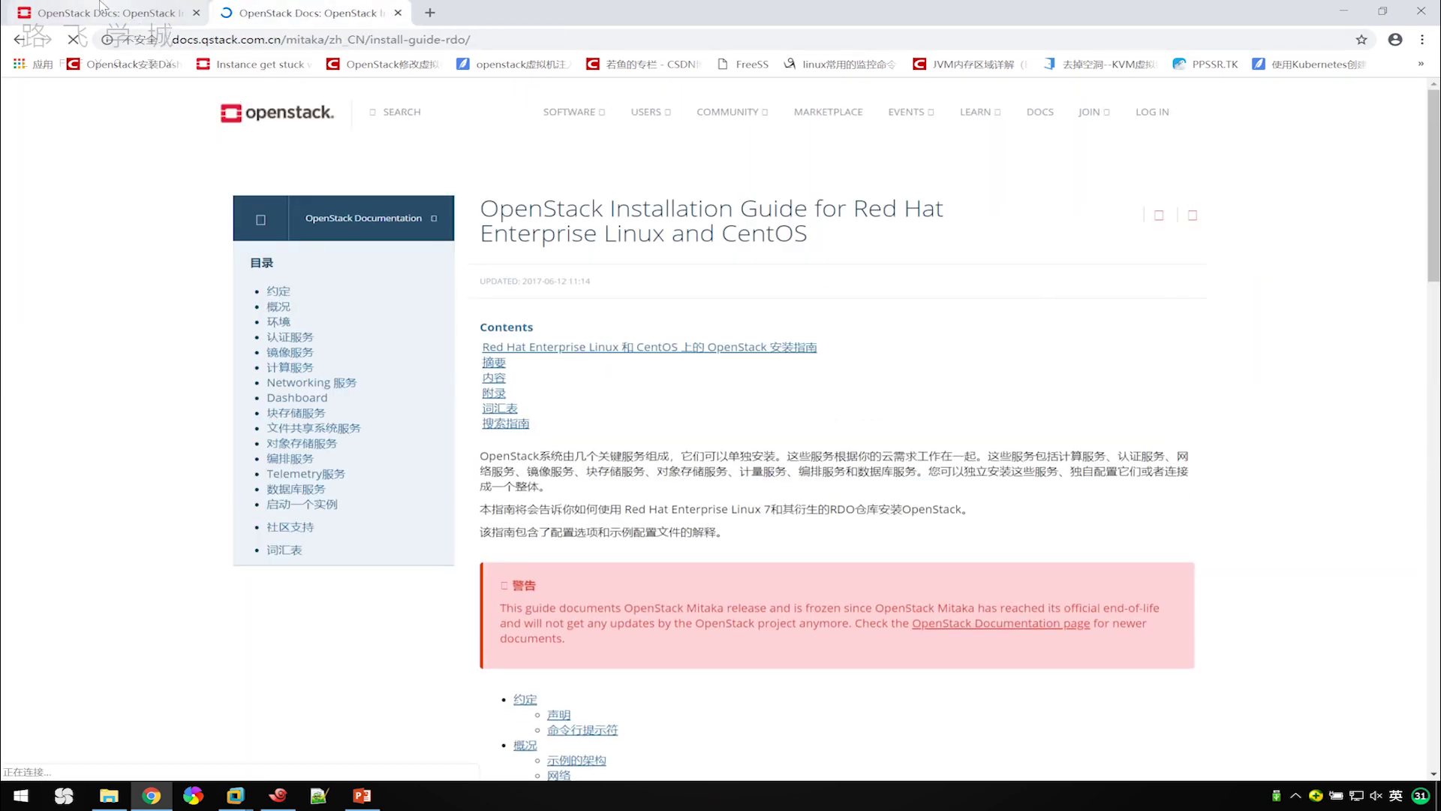
pyautogui.click(101, 9)
pyautogui.click(309, 13)
pyautogui.click(109, 13)
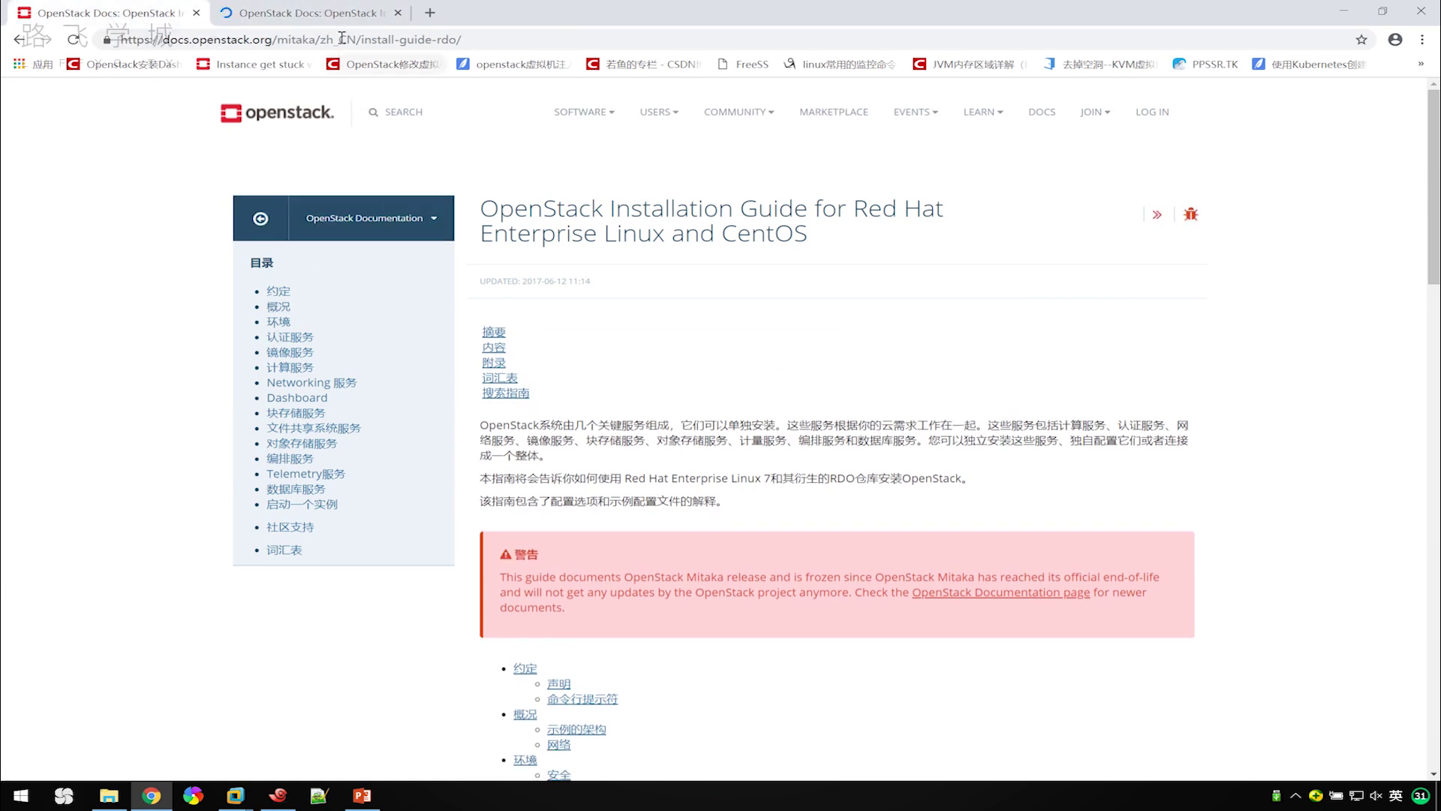
pyautogui.click(330, 13)
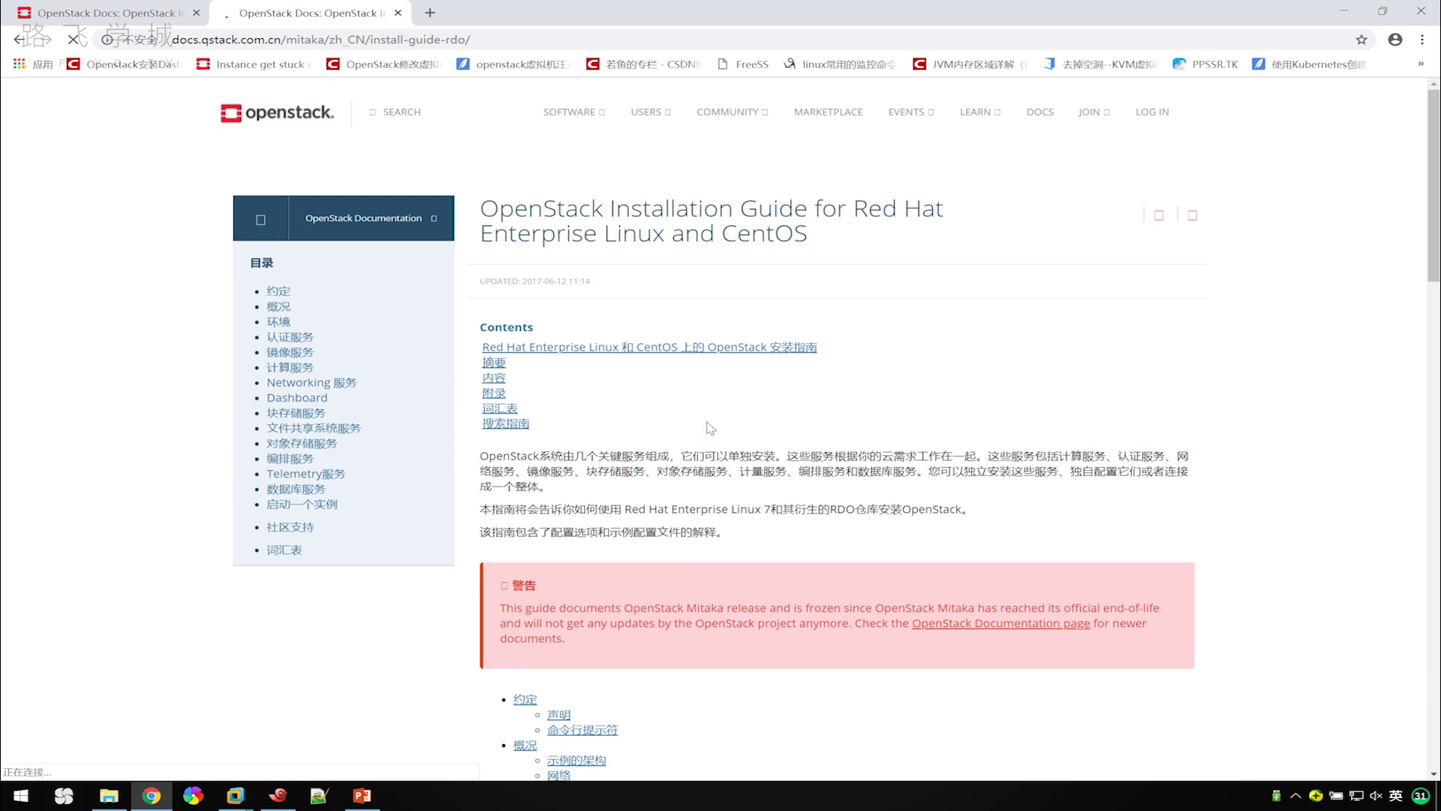
pyautogui.click(105, 21)
pyautogui.click(358, 11)
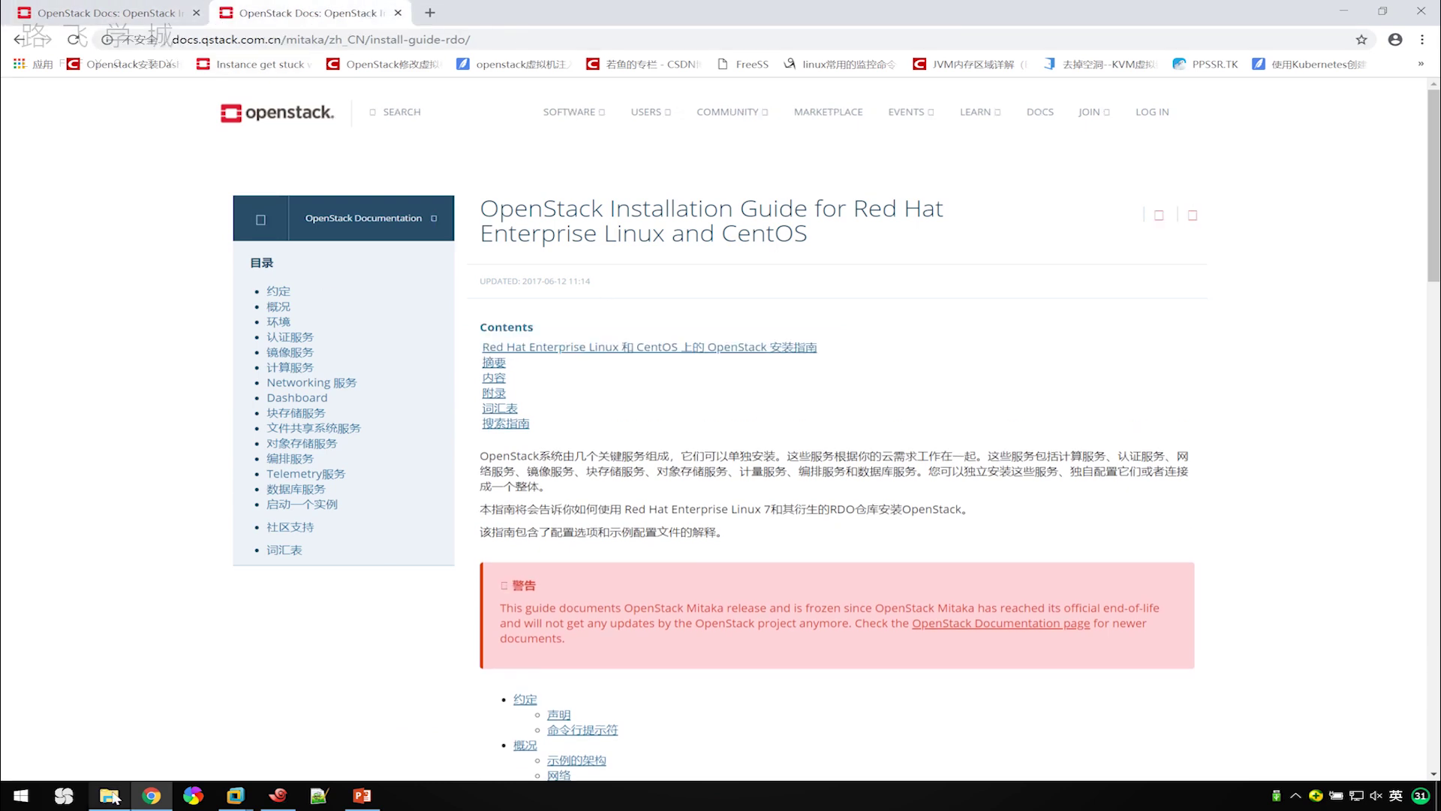
pyautogui.click(109, 796)
# Extract openstack-manuals_html.tar.gz into an openstack-manuals_html folder.
pyautogui.click(554, 489)
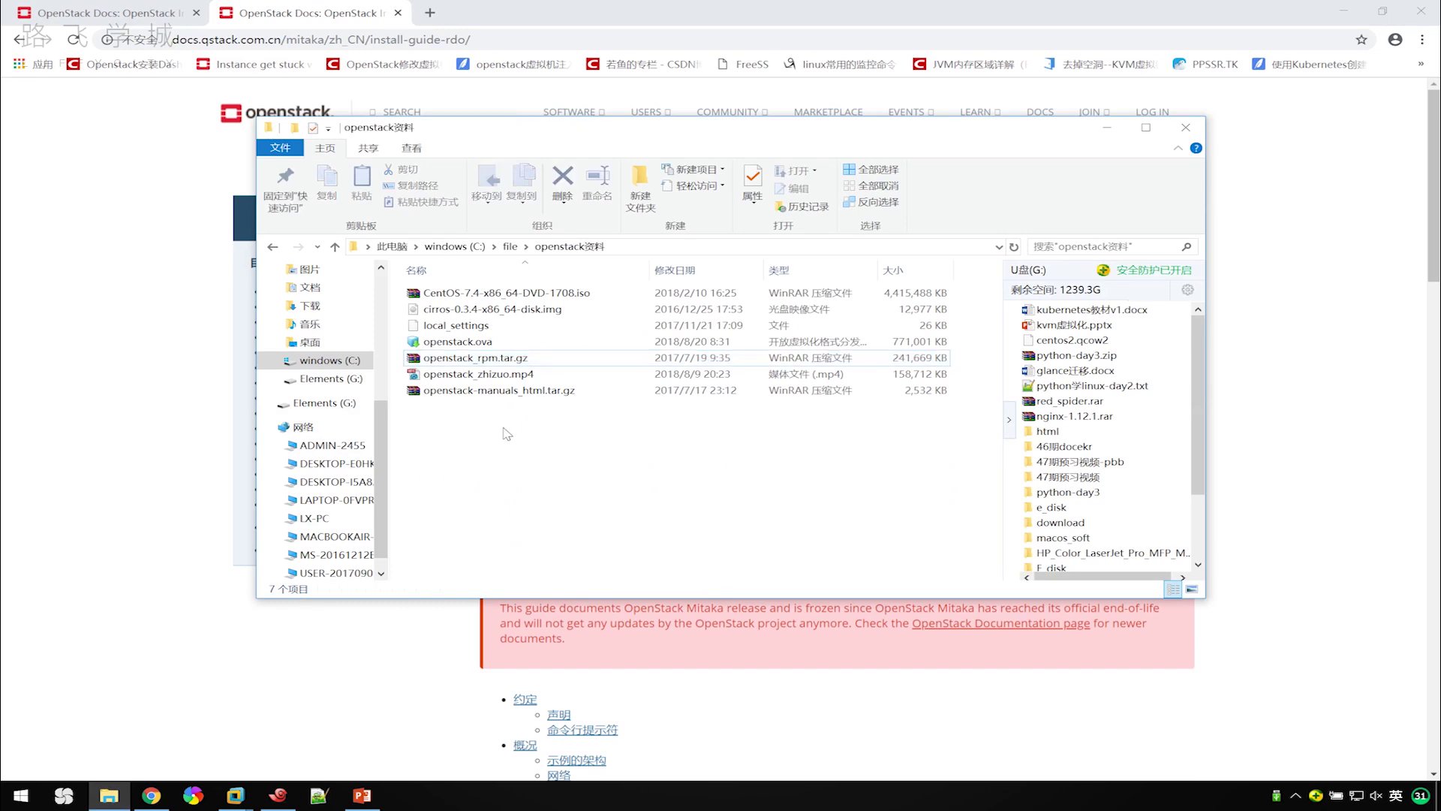
pyautogui.click(513, 396)
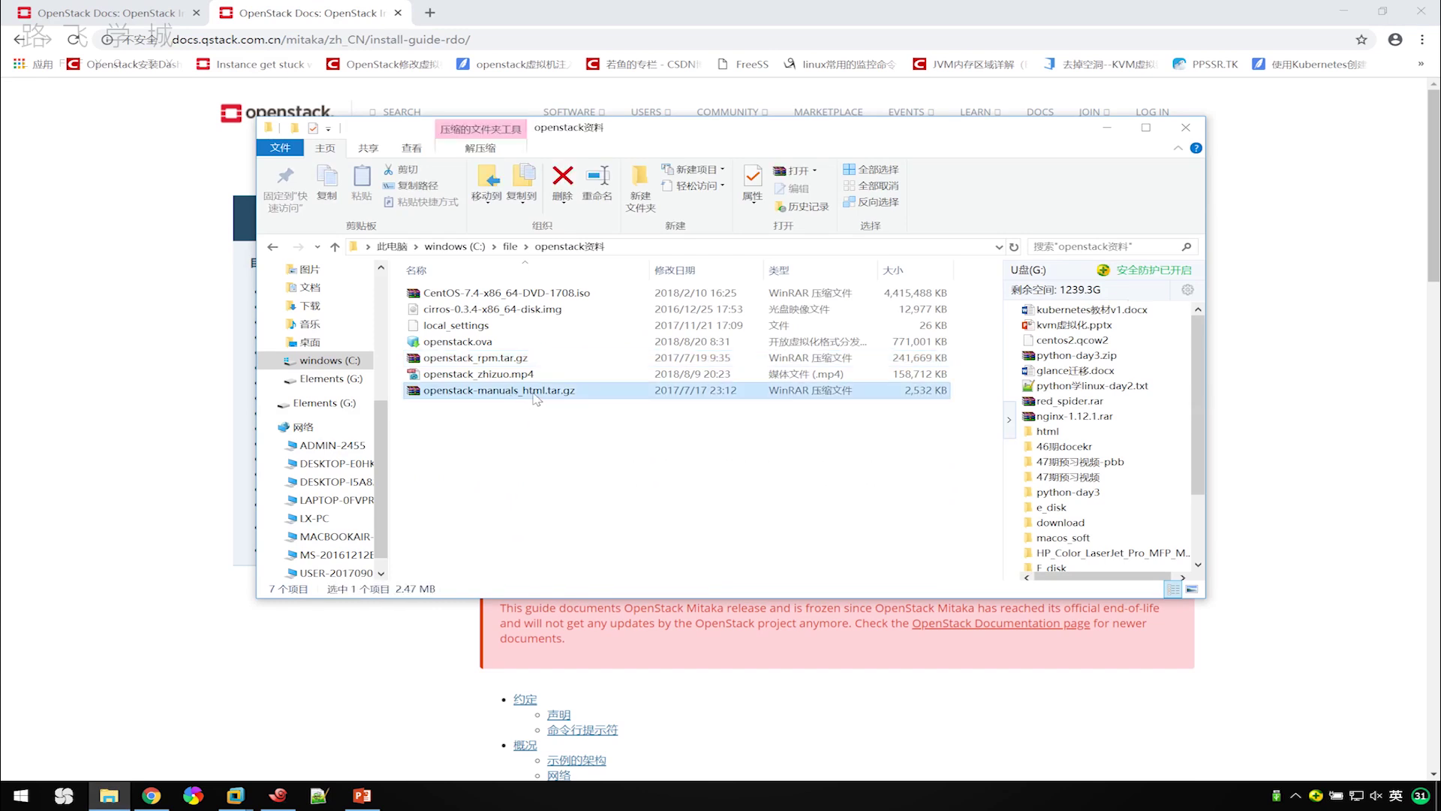
pyautogui.rightClick(536, 398)
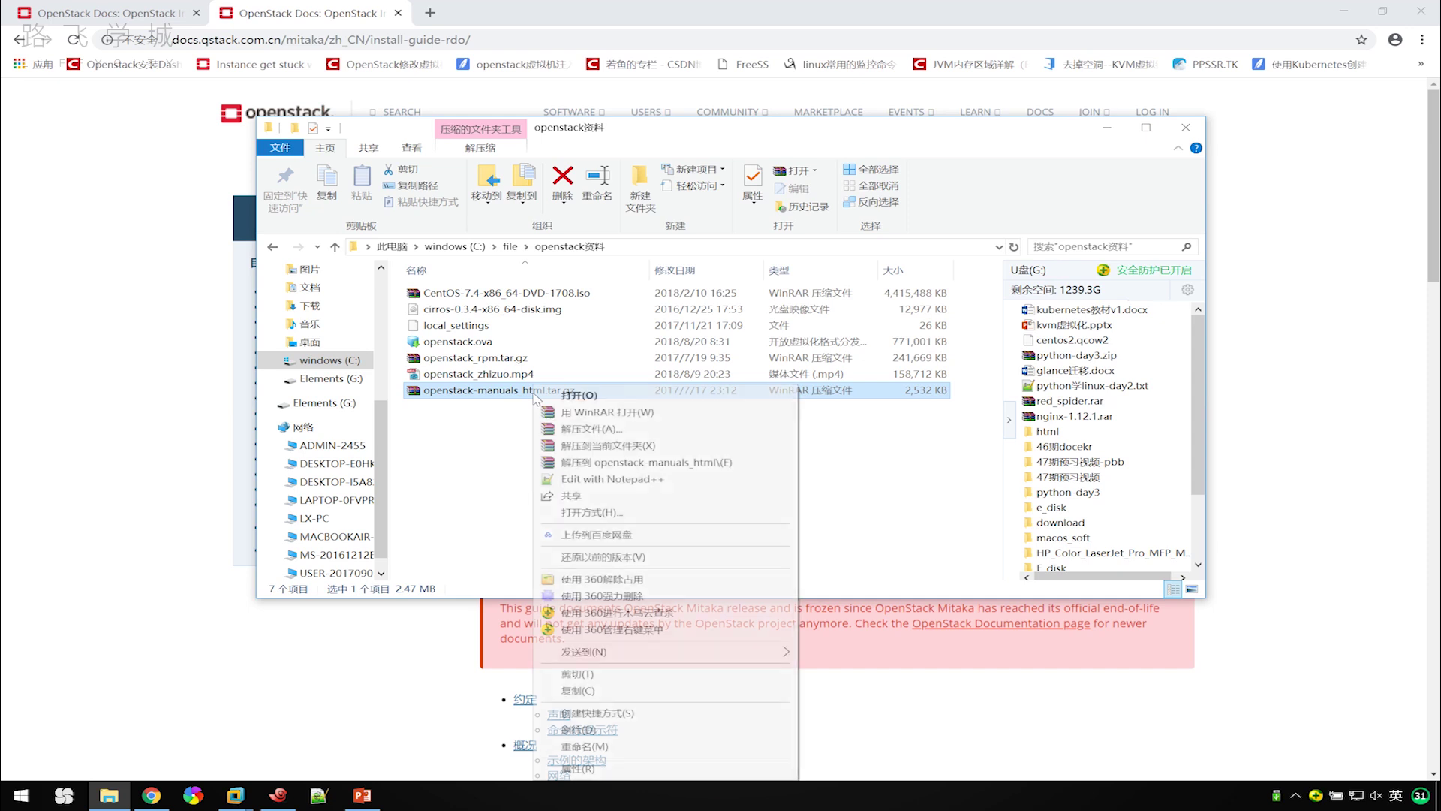
pyautogui.click(593, 461)
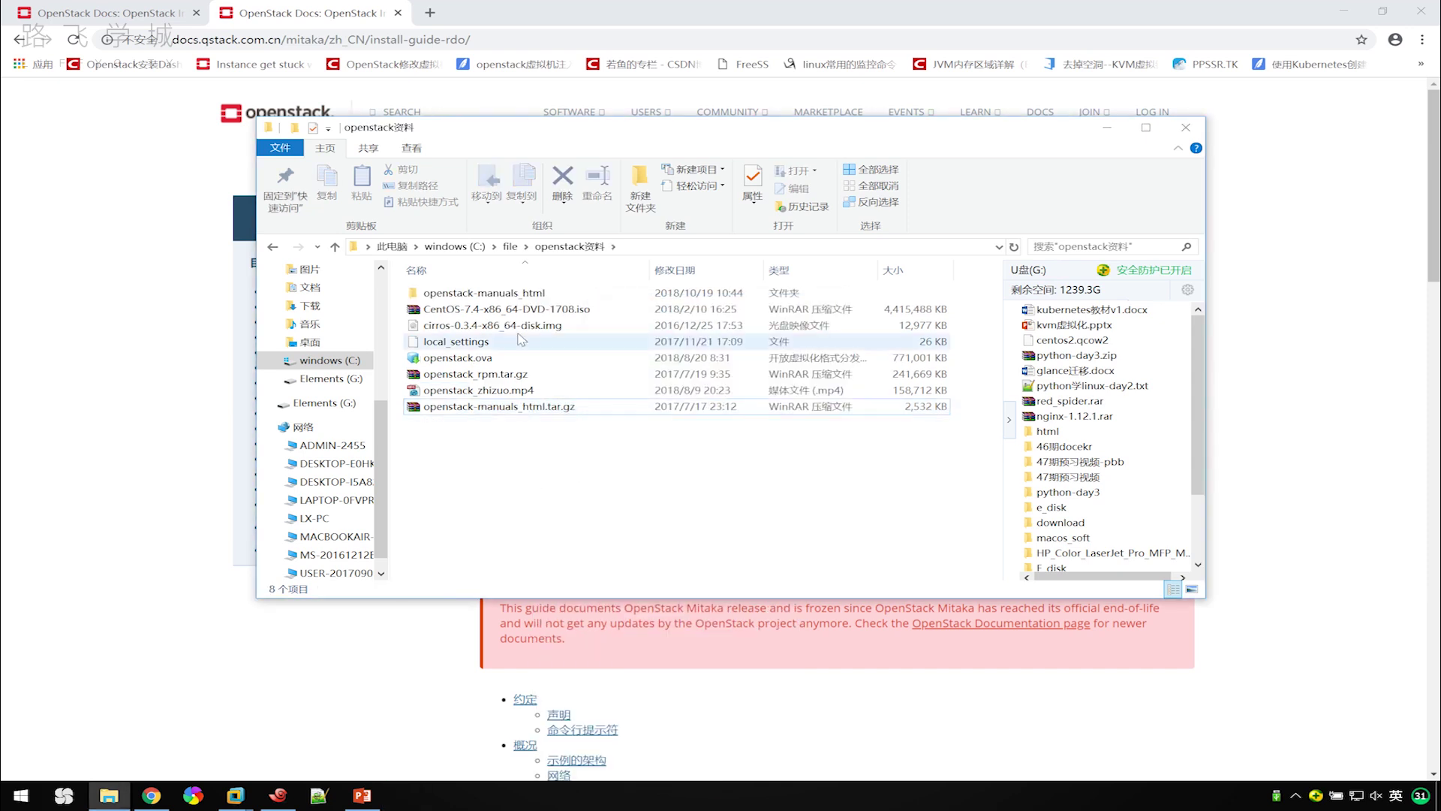
# Open html/index.html from the extracted folder in Google Chrome.
pyautogui.doubleClick(460, 293)
pyautogui.doubleClick(435, 292)
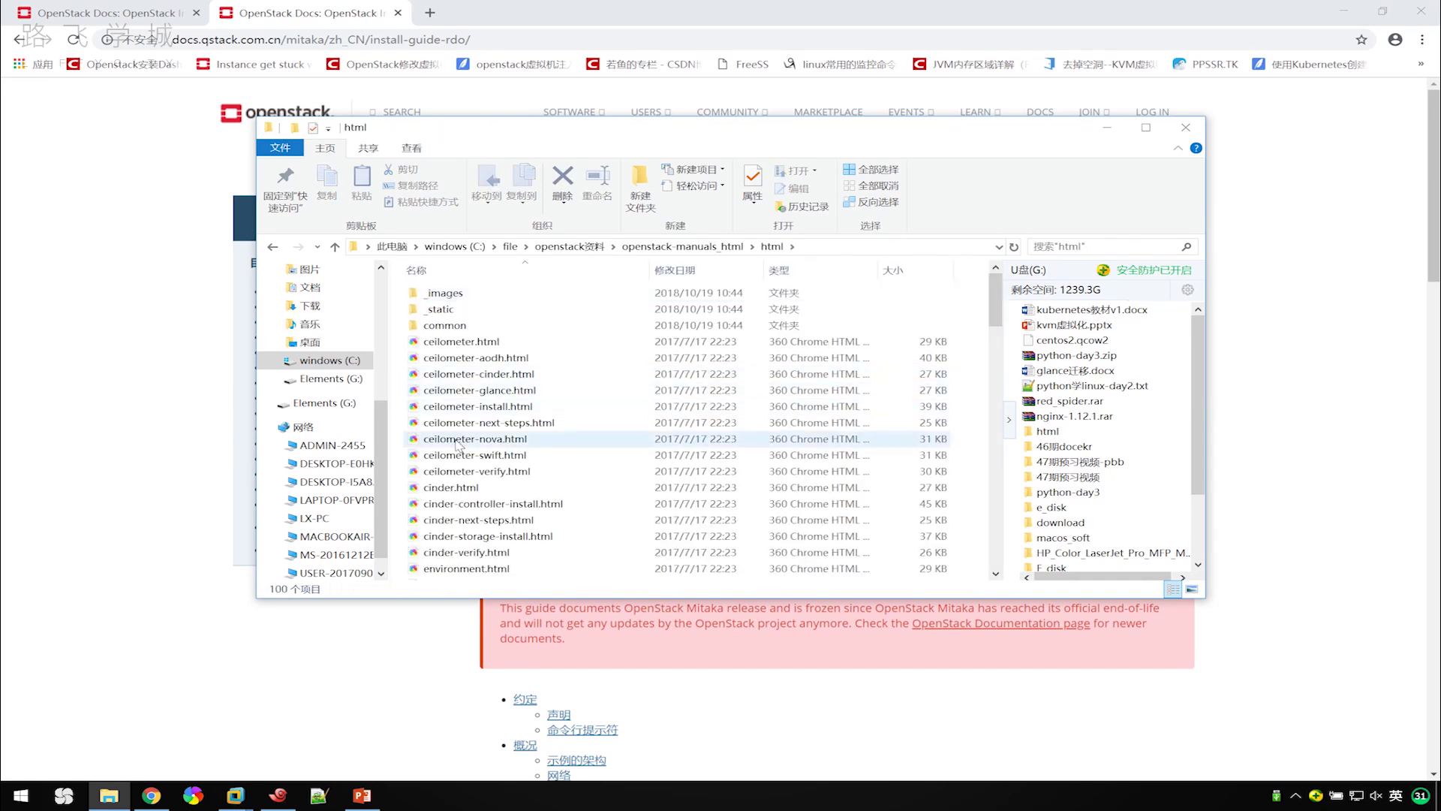
pyautogui.write('i')
pyautogui.scroll(1, 458, 443)
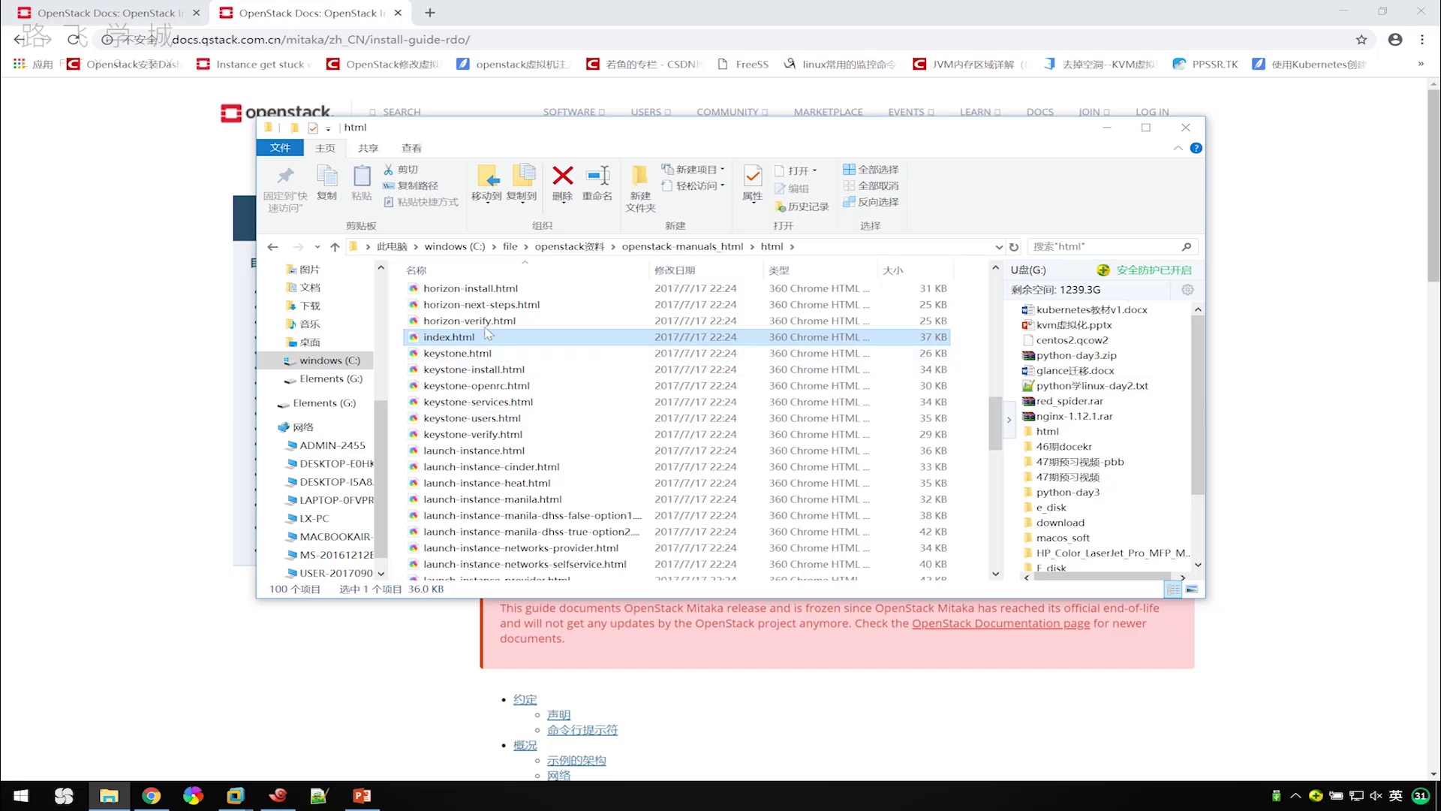
pyautogui.rightClick(470, 344)
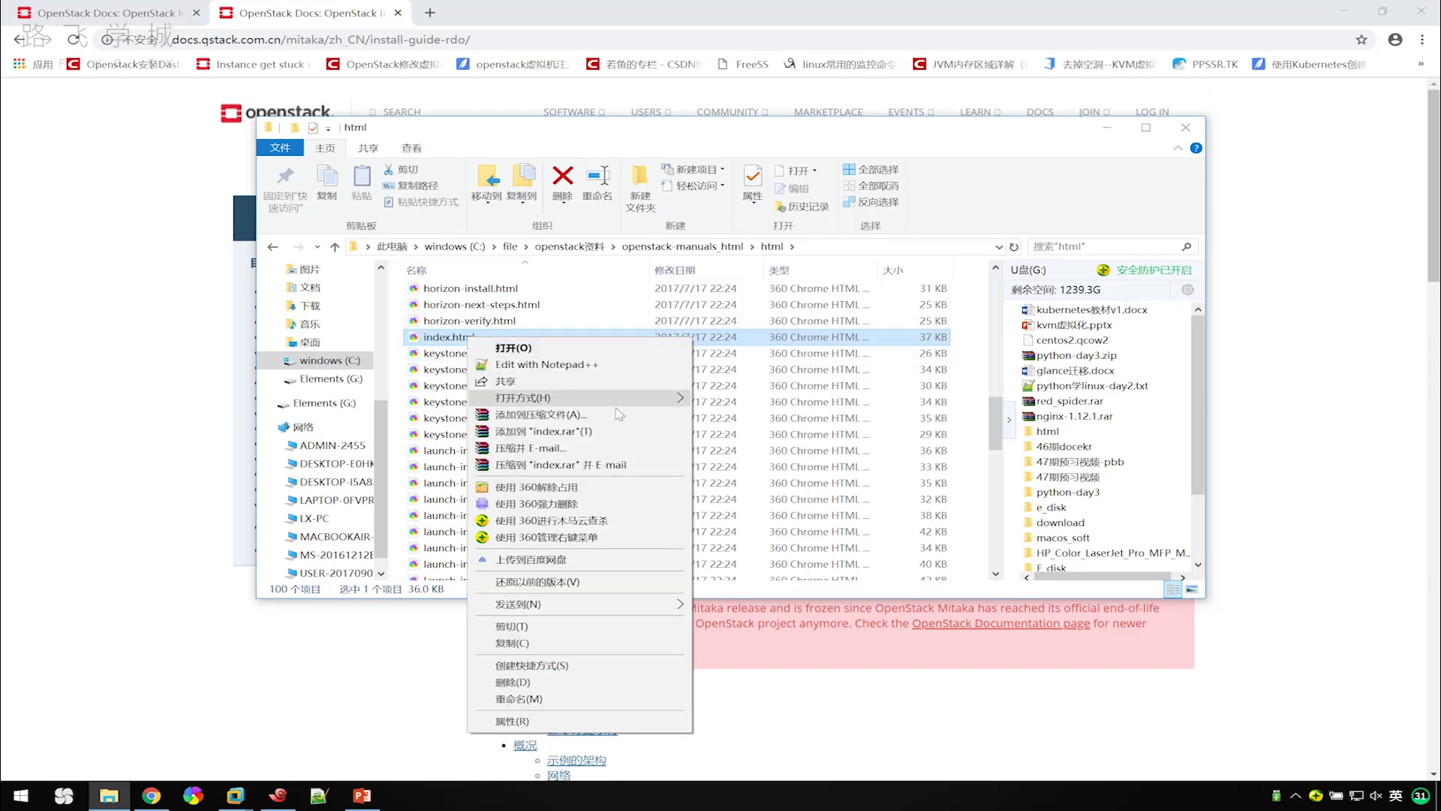
pyautogui.moveTo(654, 403)
pyautogui.click(725, 418)
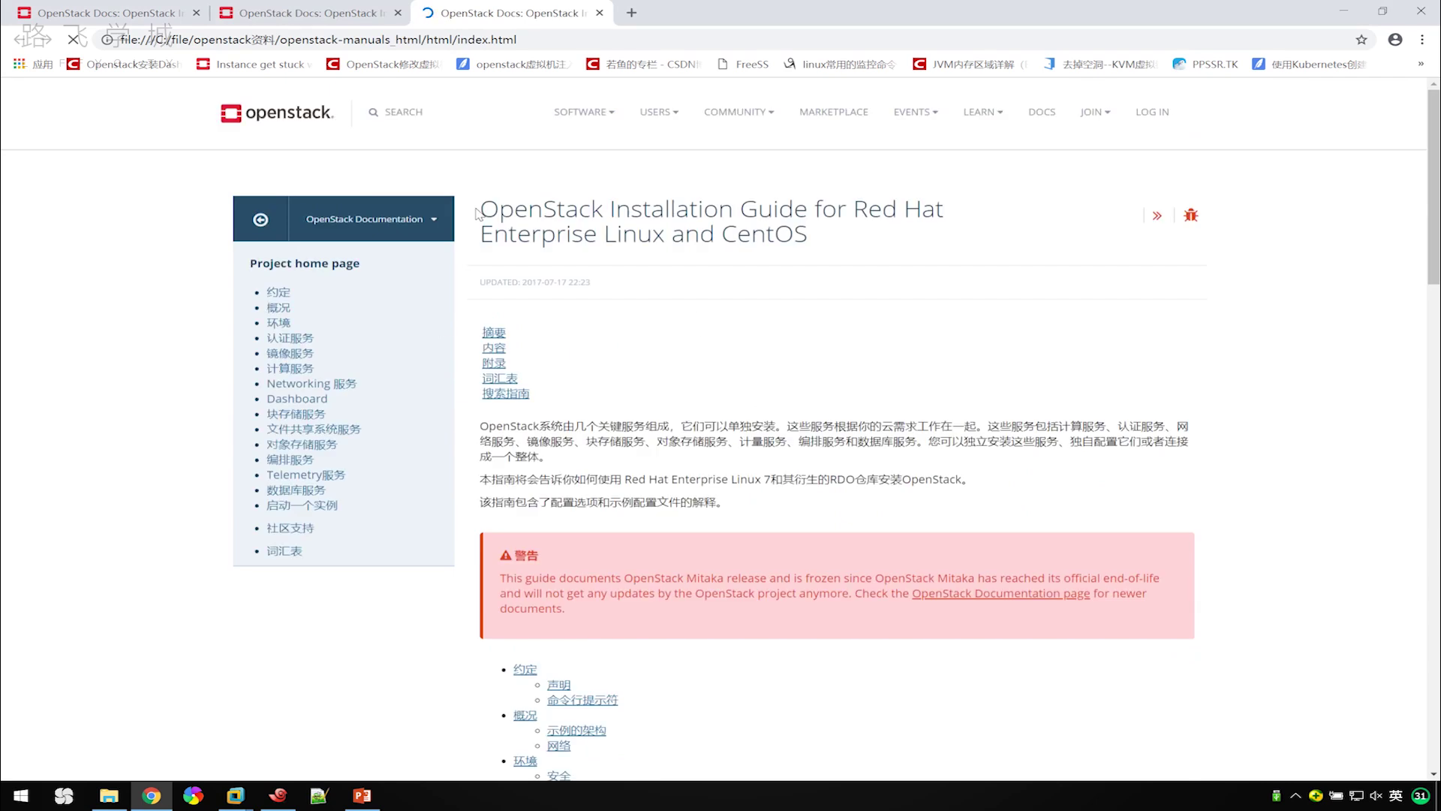
# Close the local index.html tab and the duplicate docs.openstack.org guide tab.
pyautogui.scroll(-5, 396, 363)
pyautogui.scroll(5, 395, 363)
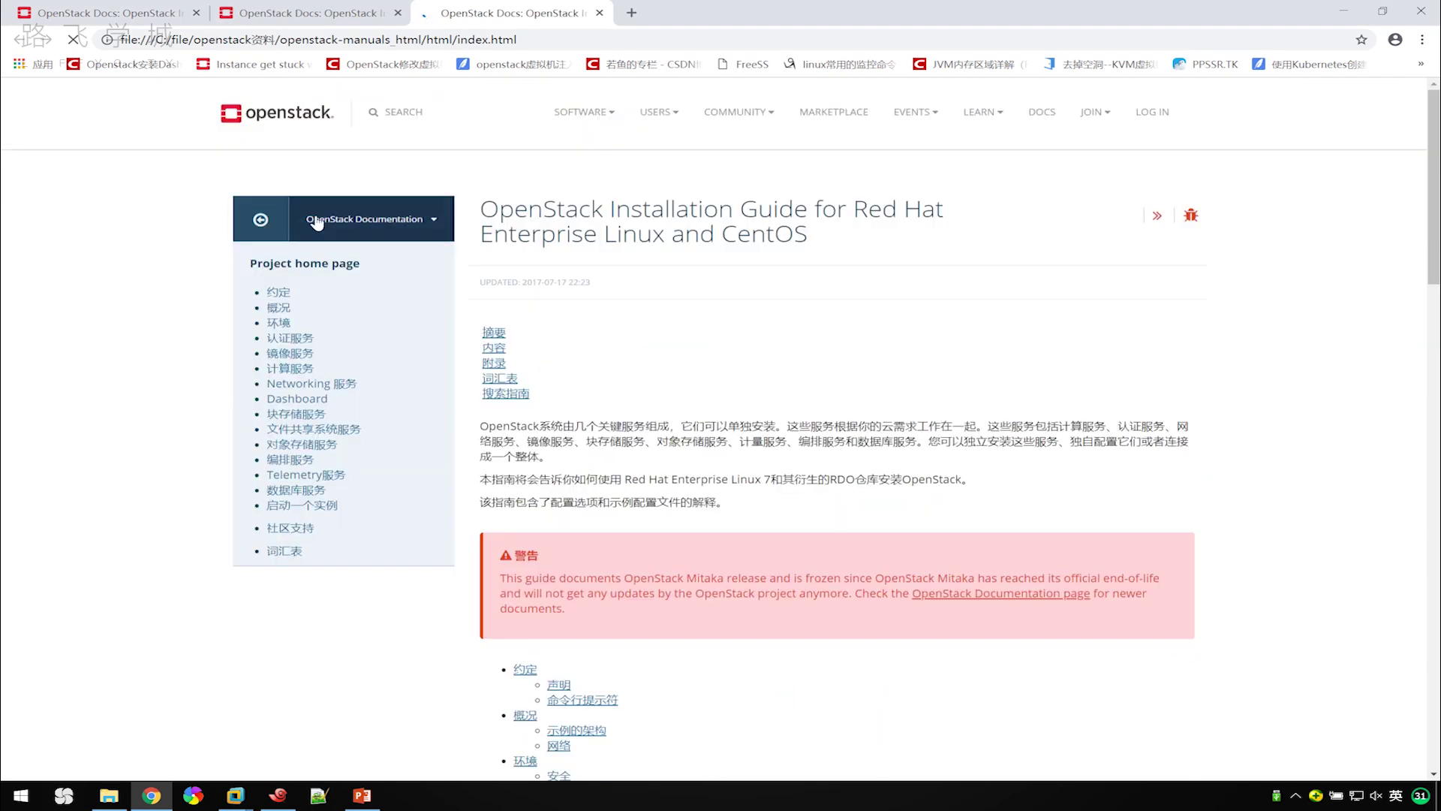
pyautogui.click(324, 13)
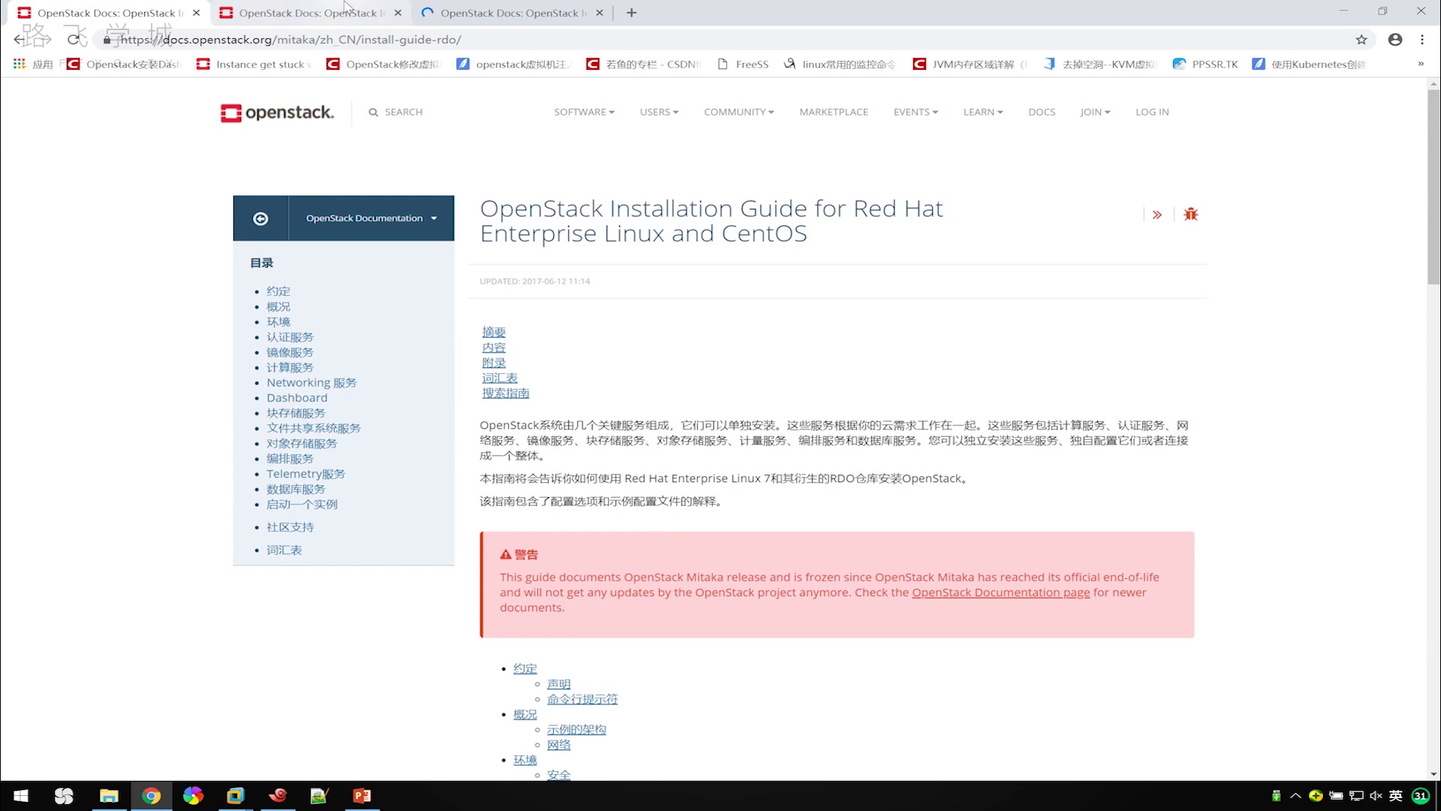
pyautogui.click(492, 14)
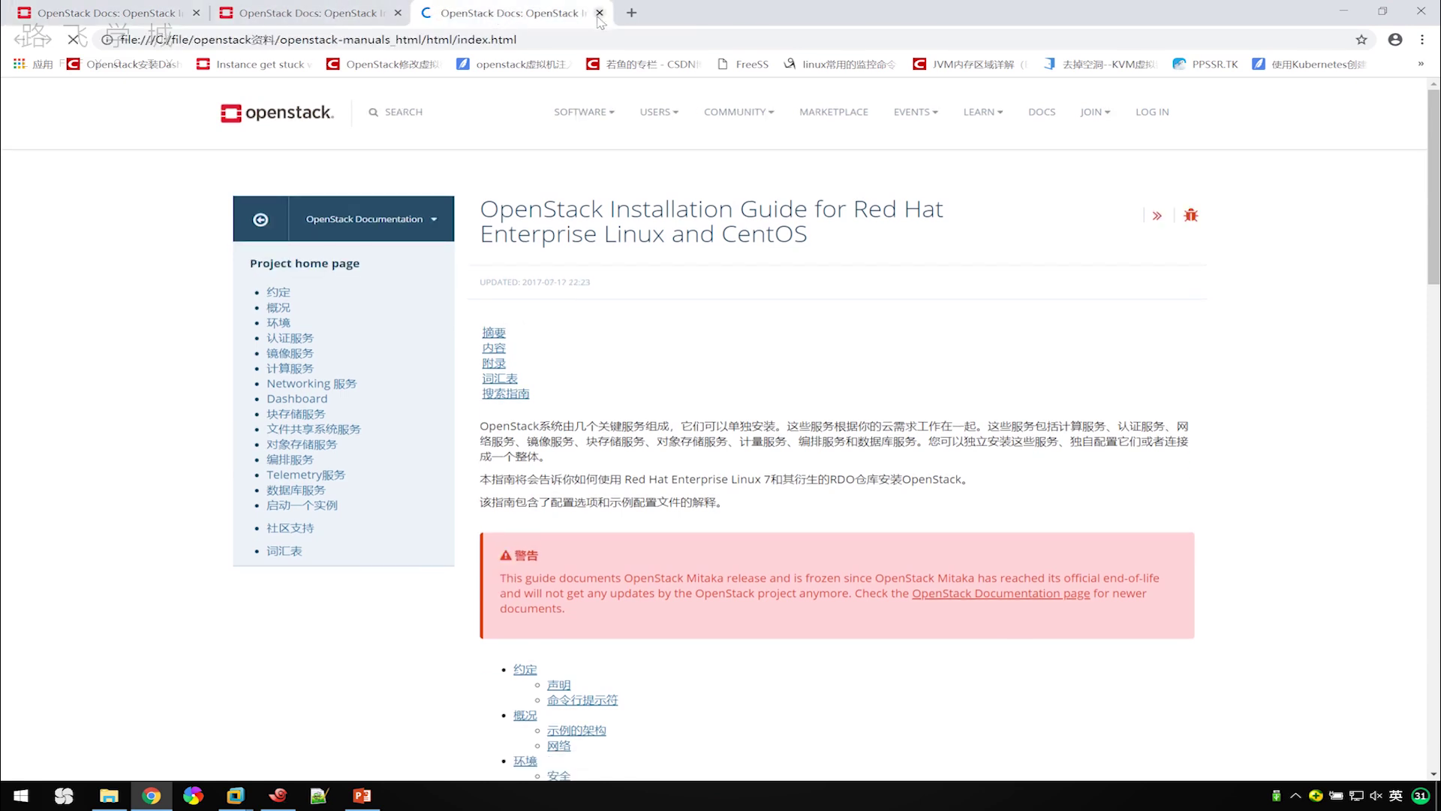
pyautogui.click(600, 14)
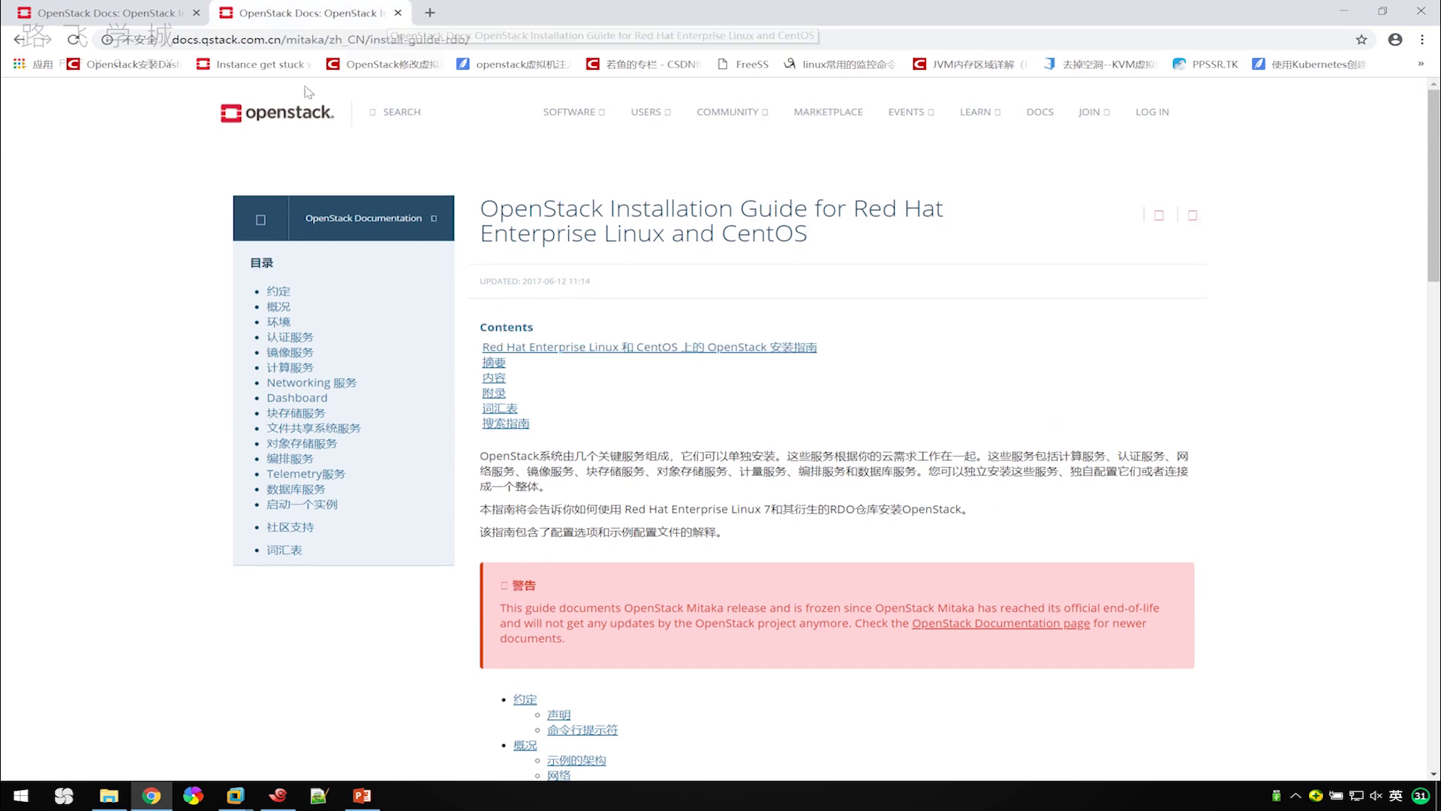
pyautogui.click(195, 13)
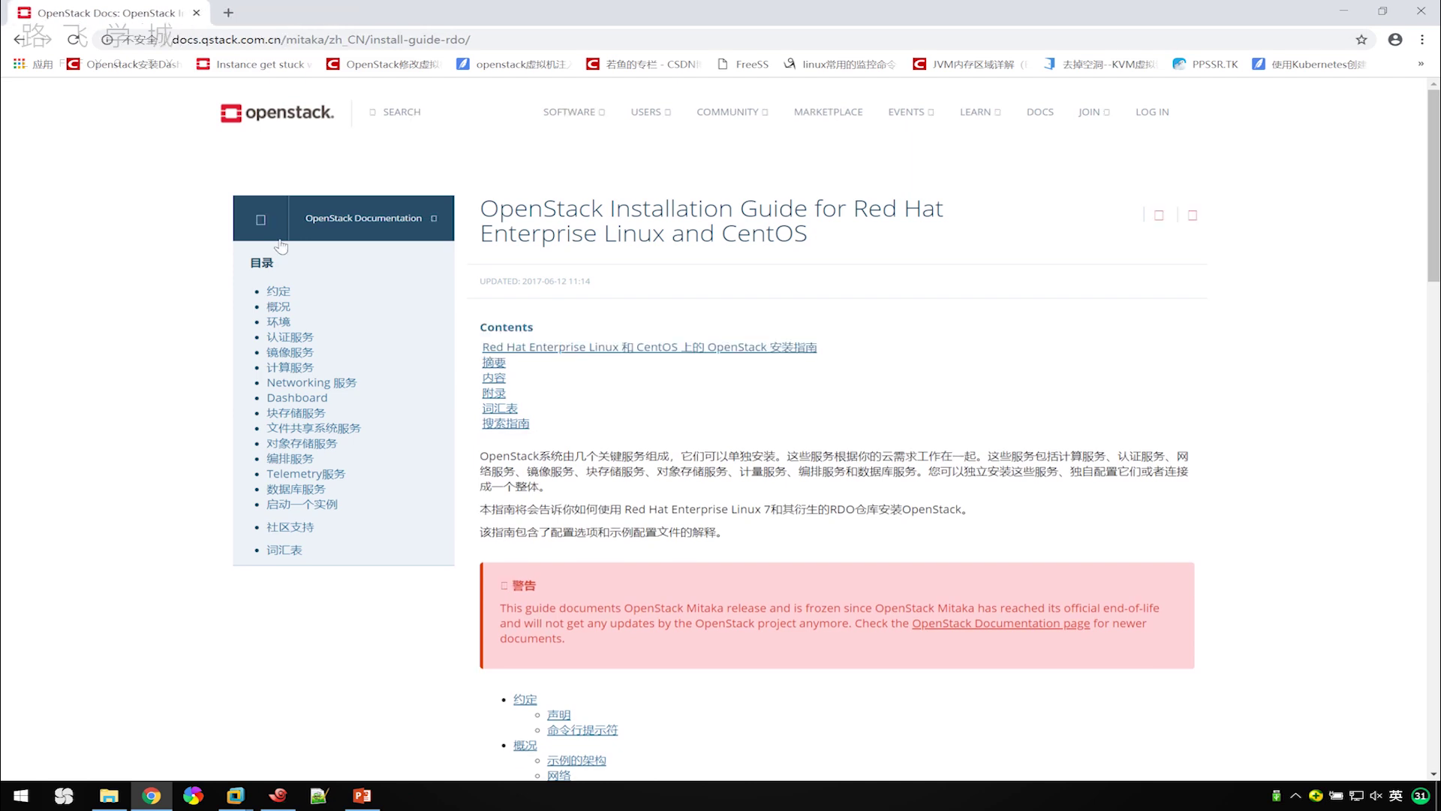
# Compare the guide's 环境 section with the environment plan on slide 2 of the PowerPoint lecture.
pyautogui.click(280, 322)
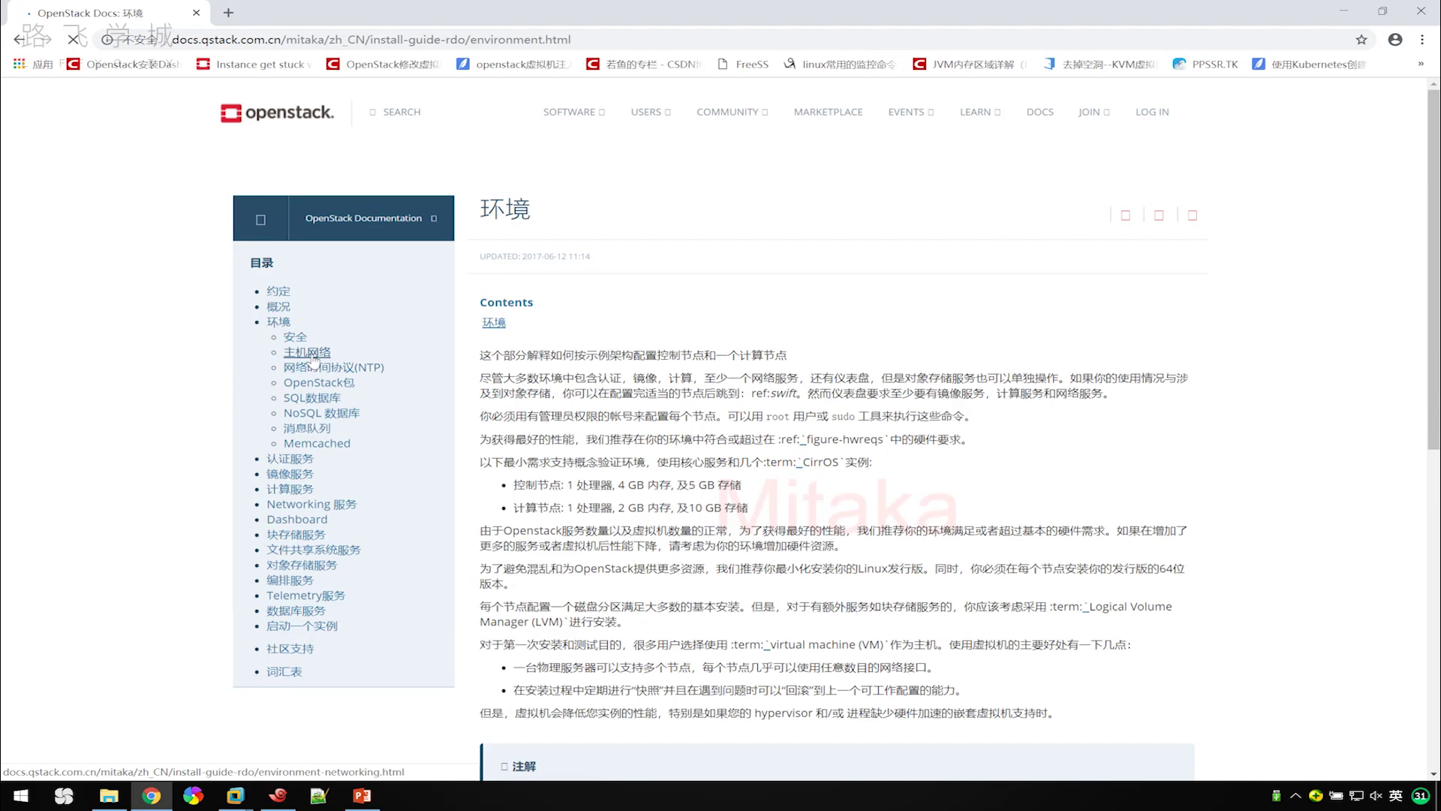
pyautogui.click(362, 795)
pyautogui.click(113, 244)
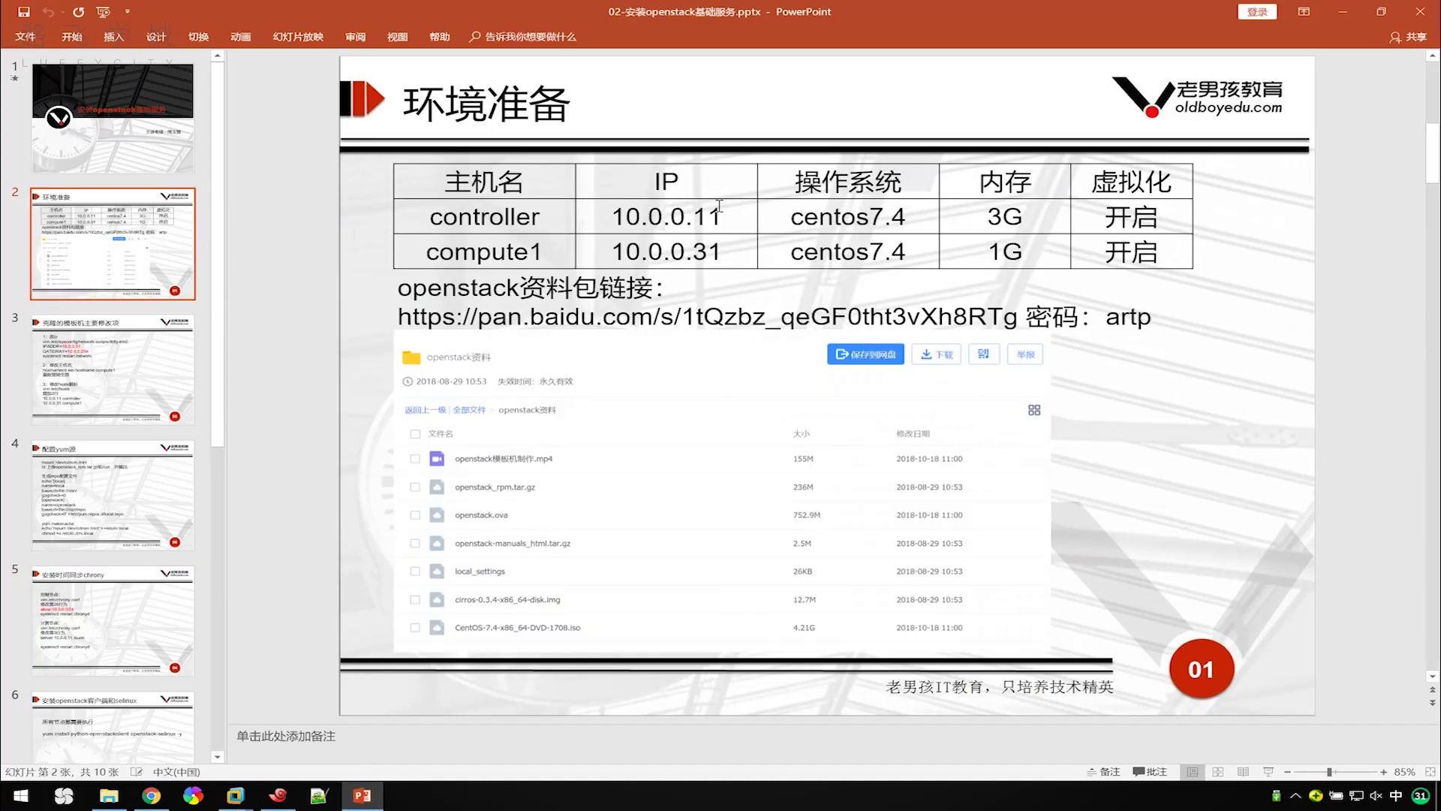
# Back in Chrome, bring up the 主机网络 page and scroll to its Network Layout diagram.
pyautogui.click(154, 797)
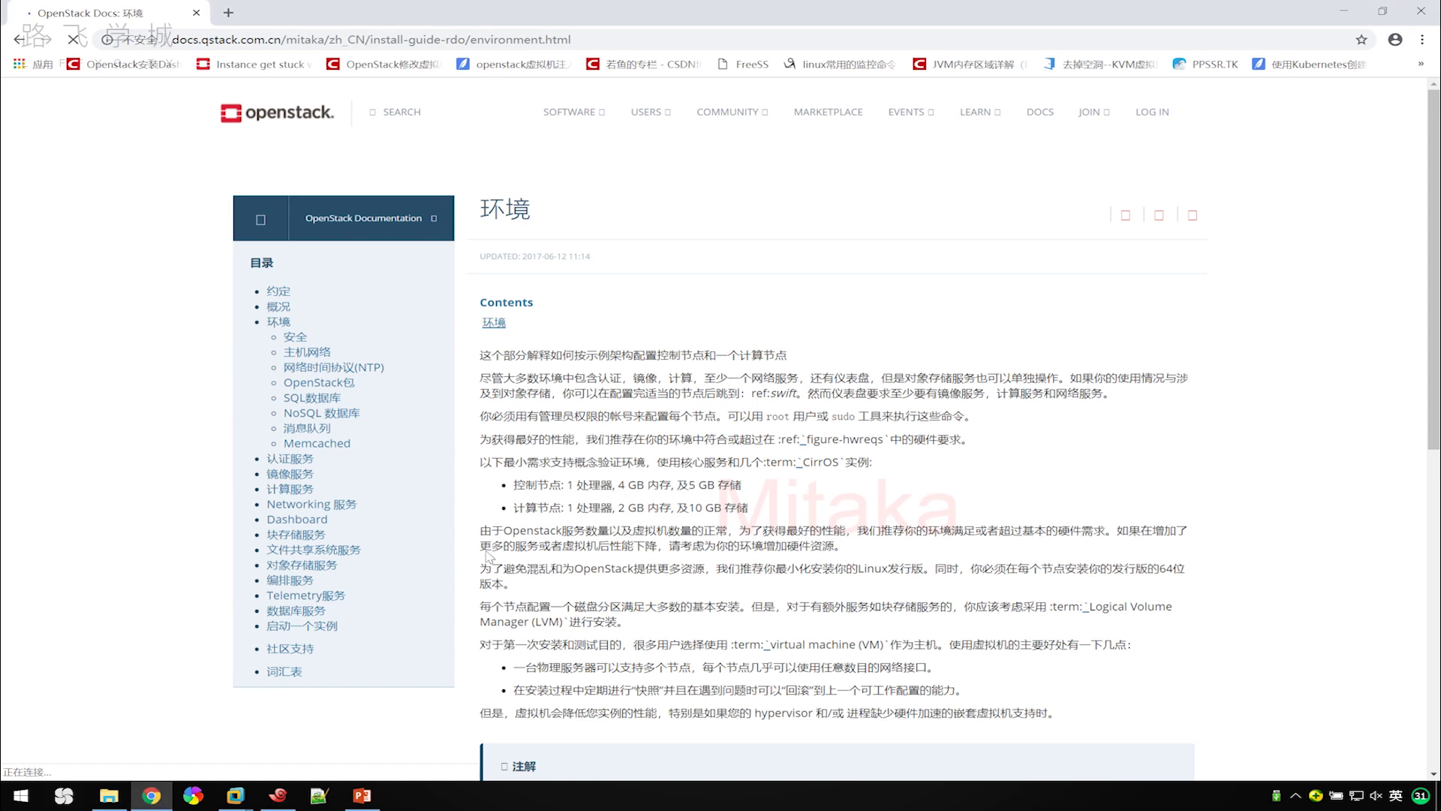
pyautogui.click(309, 355)
pyautogui.scroll(-15, 722, 421)
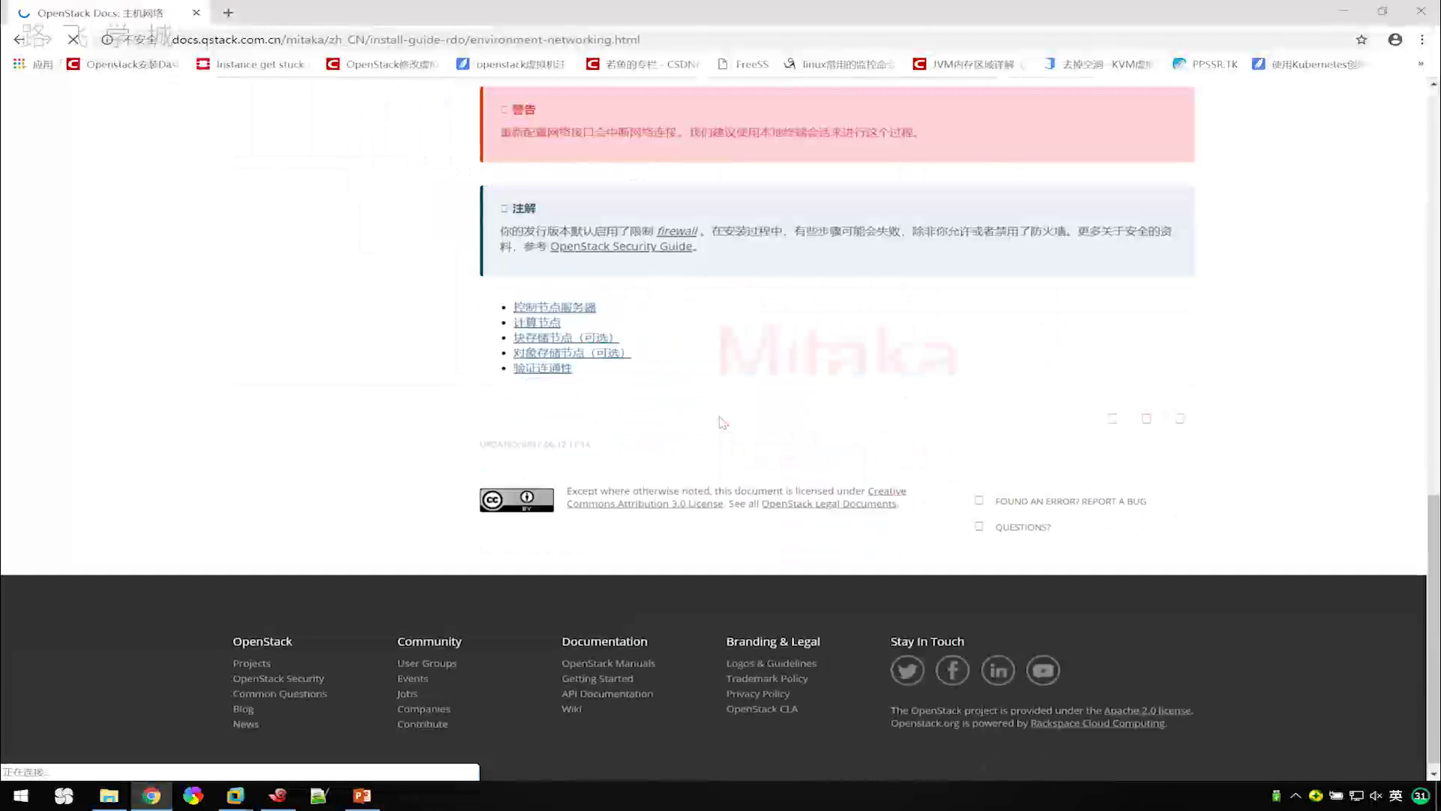
# On the 控制节点服务器 page, highlight the 10.0.0.11 controller and 10.0.0.31 compute1 hosts entries.
pyautogui.click(556, 307)
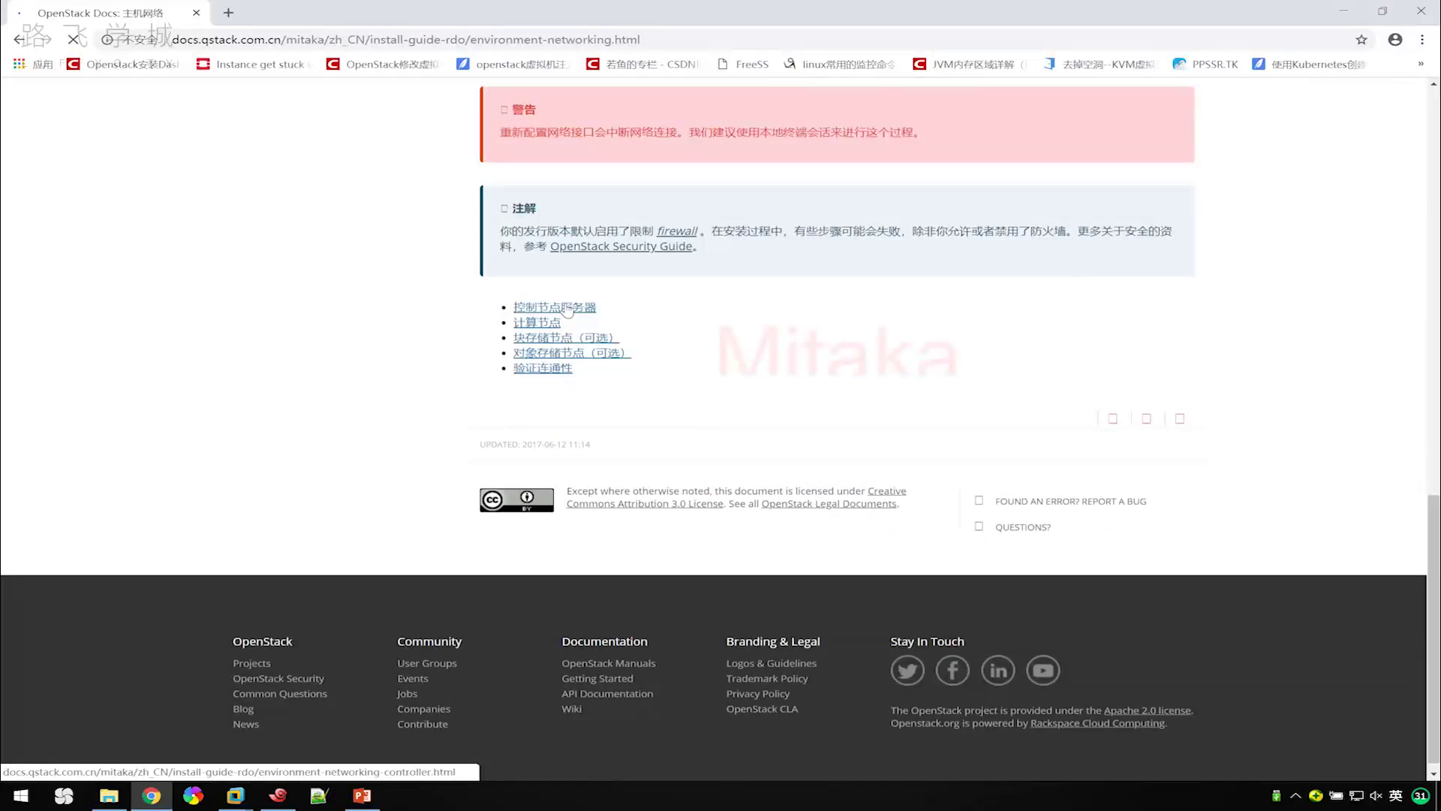
pyautogui.scroll(-5, 638, 423)
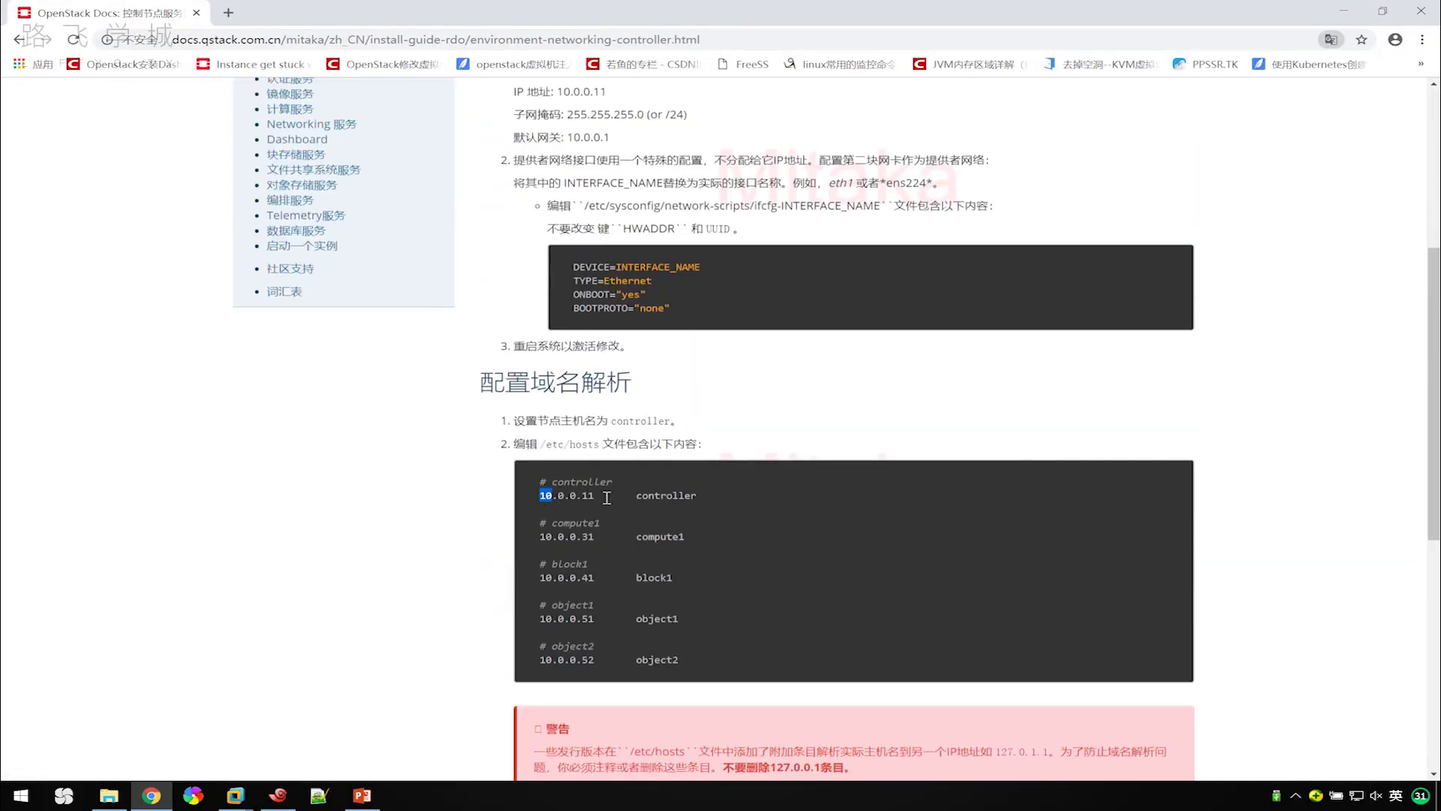
pyautogui.moveTo(542, 497); pyautogui.dragTo(688, 497)
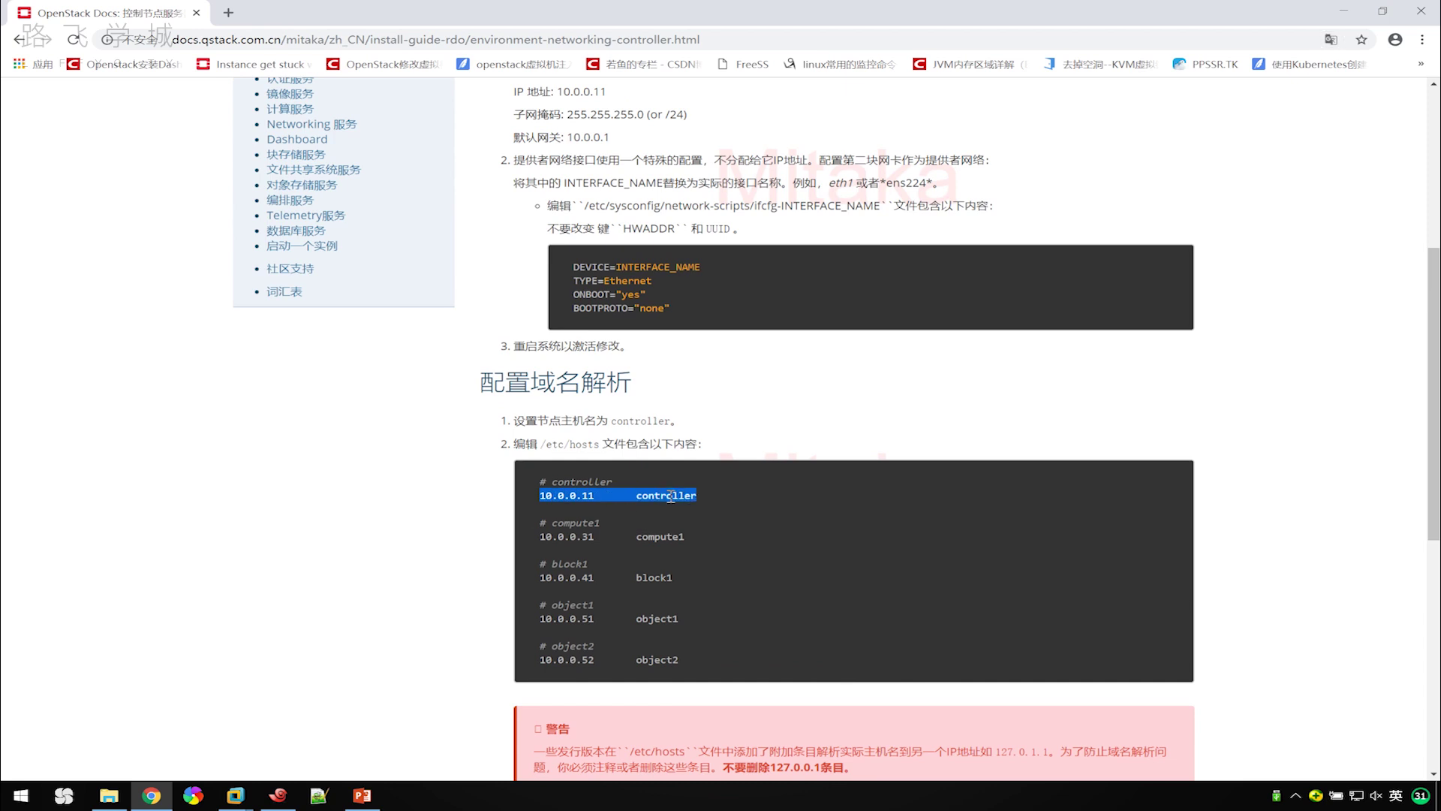
pyautogui.moveTo(543, 535); pyautogui.dragTo(656, 535)
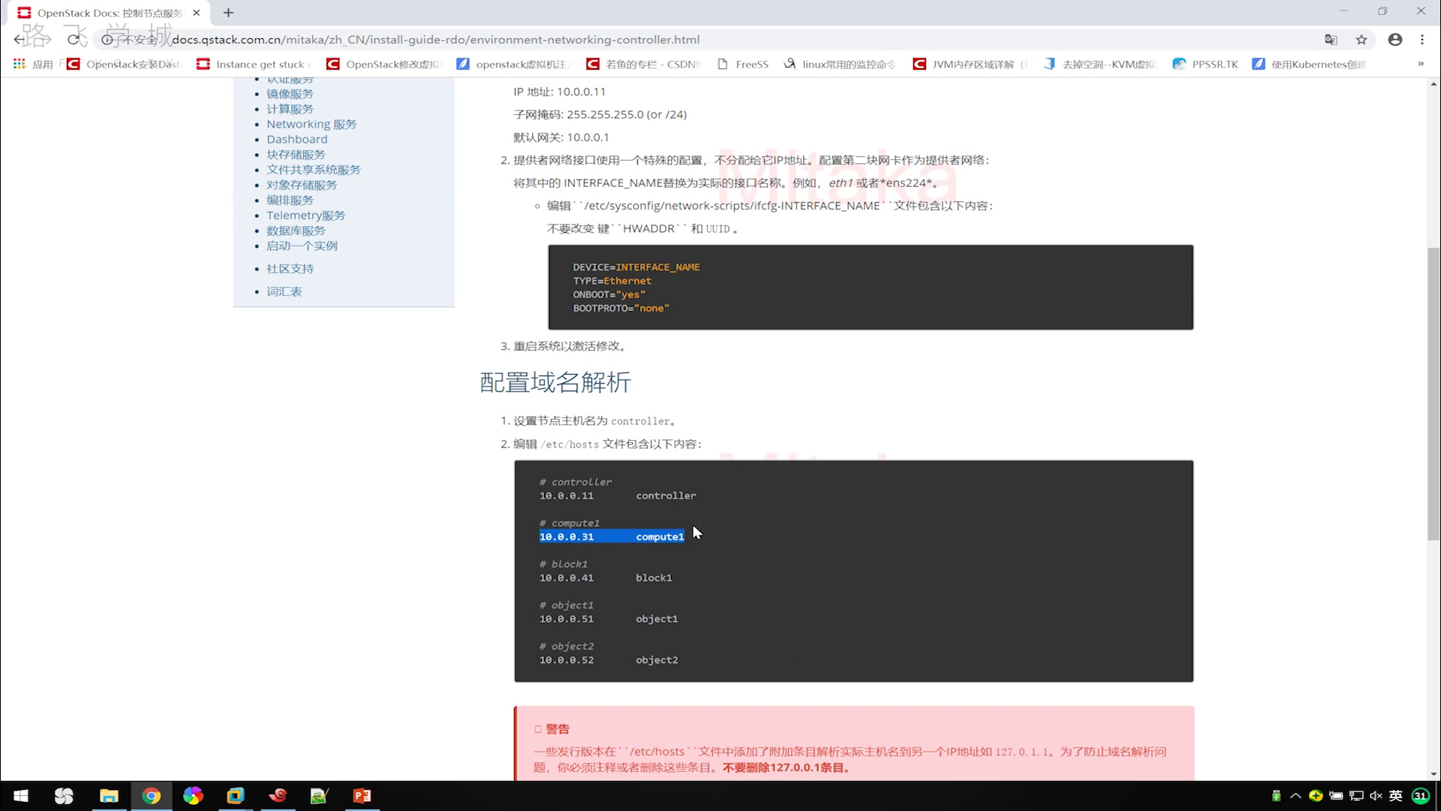
# Open the Network Time Protocol (NTP) page of the install guide, then return to the lecture slides.
pyautogui.click(705, 524)
pyautogui.scroll(4, 704, 524)
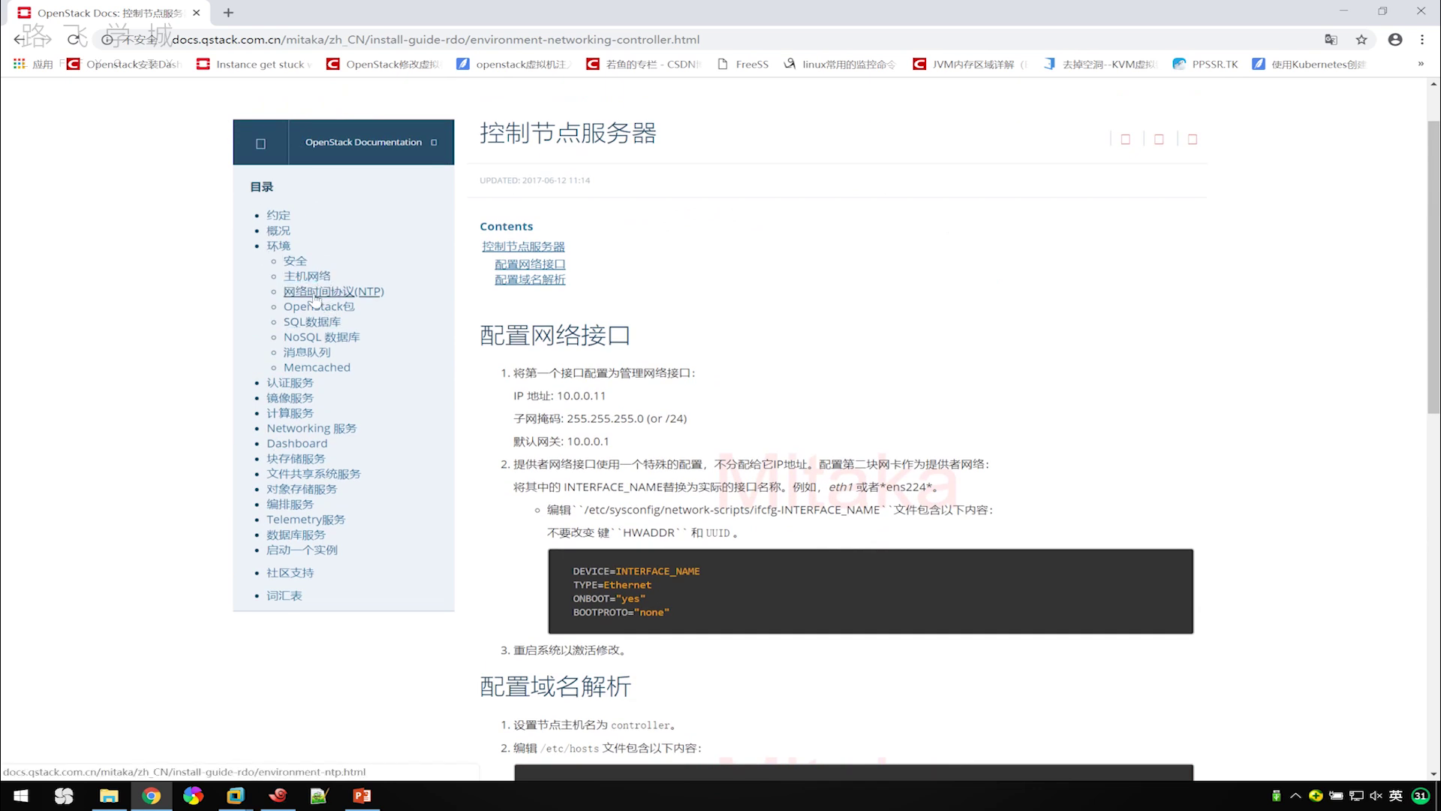
pyautogui.click(316, 292)
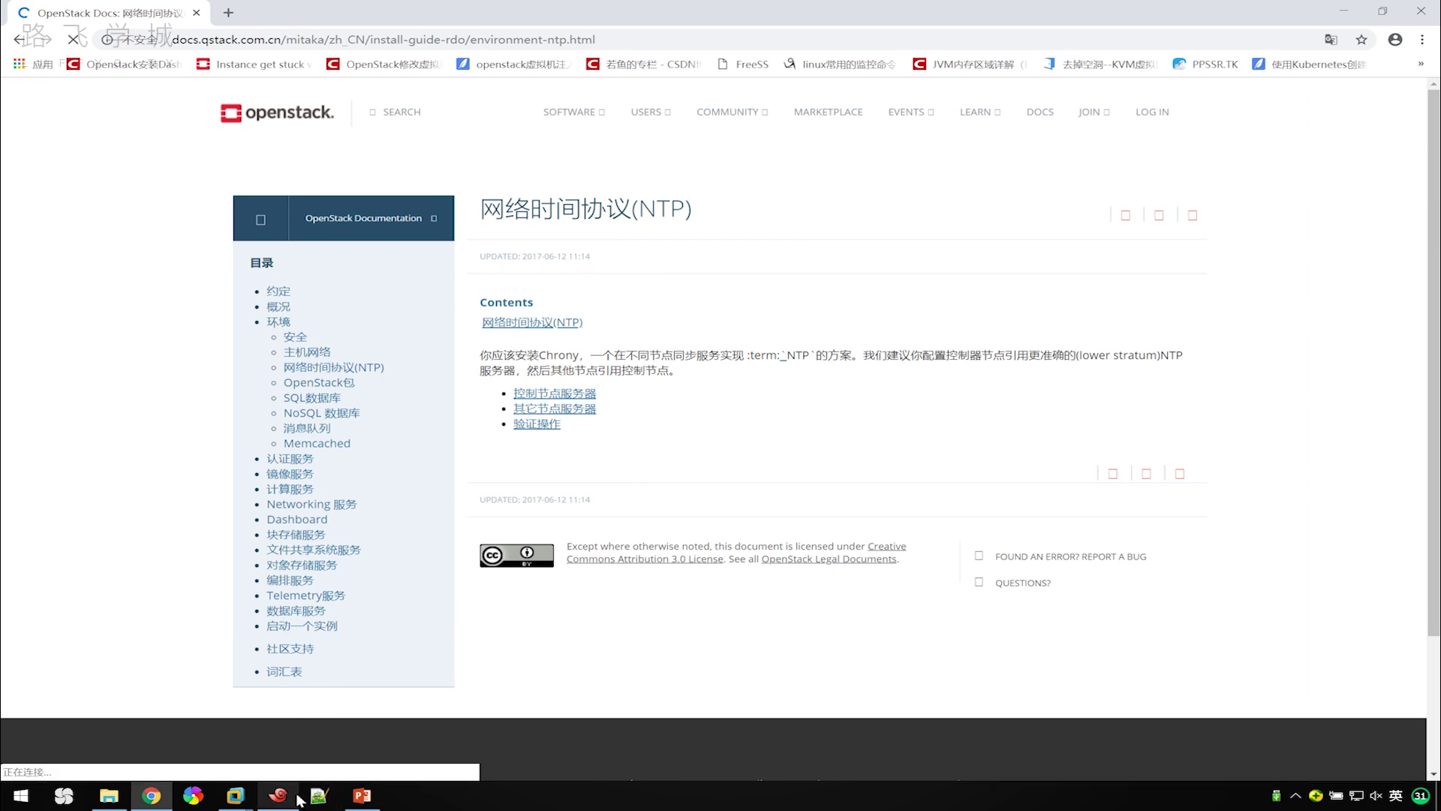
pyautogui.click(362, 795)
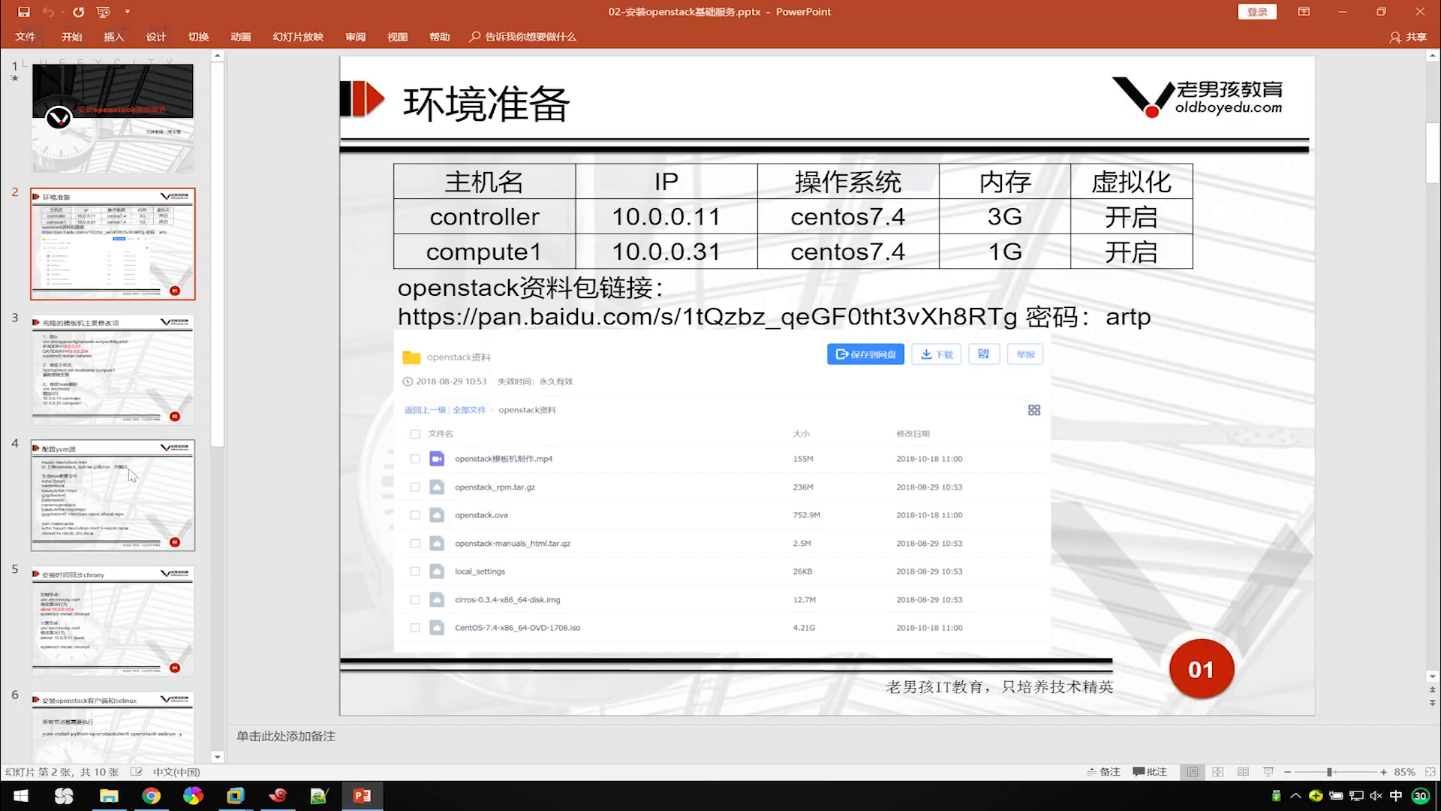
# Go to slide 5, 安装时间同步chrony, with the chrony.conf edits for both nodes.
pyautogui.click(120, 600)
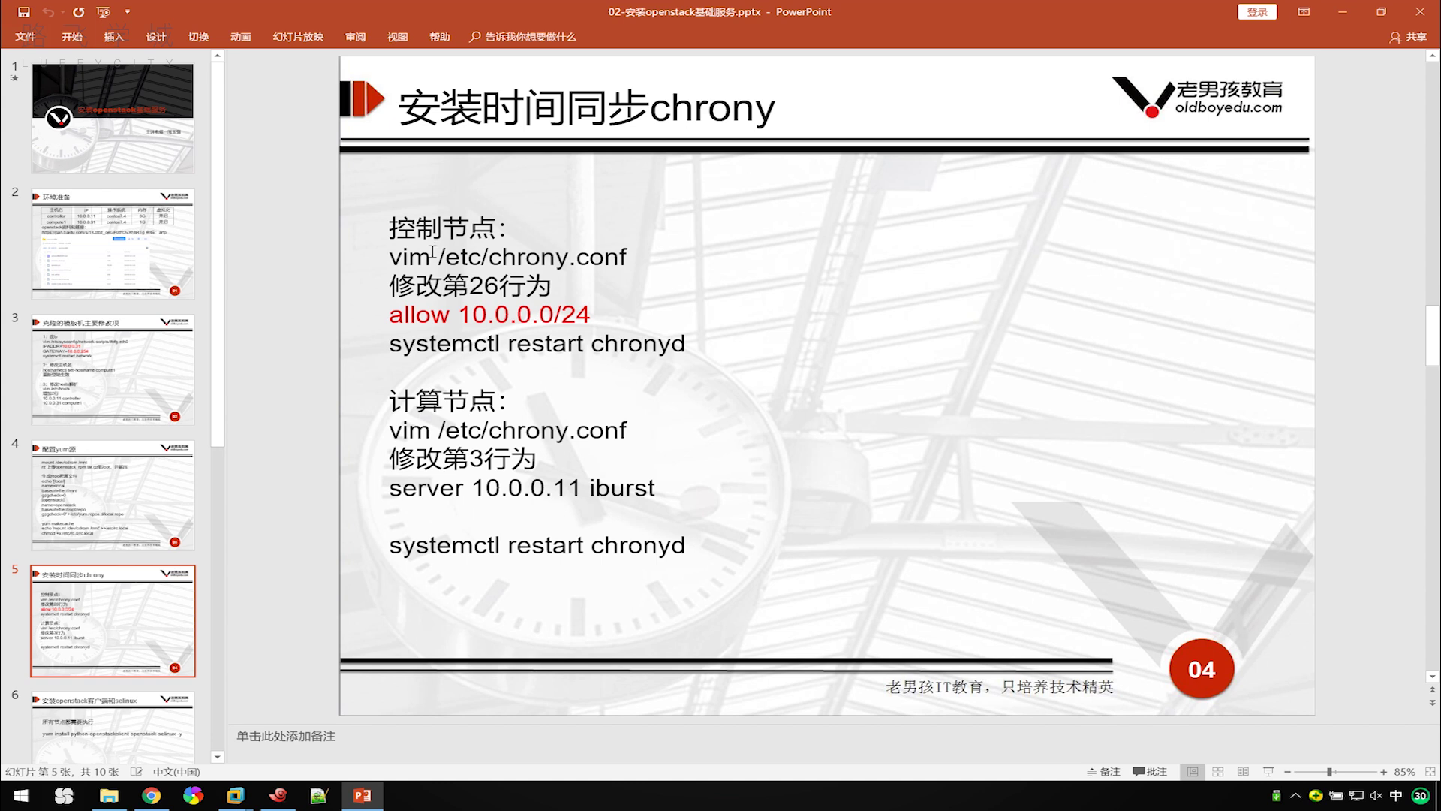
# Run yum install chrony -y on the controller, confirming chrony is already installed.
pyautogui.click(281, 796)
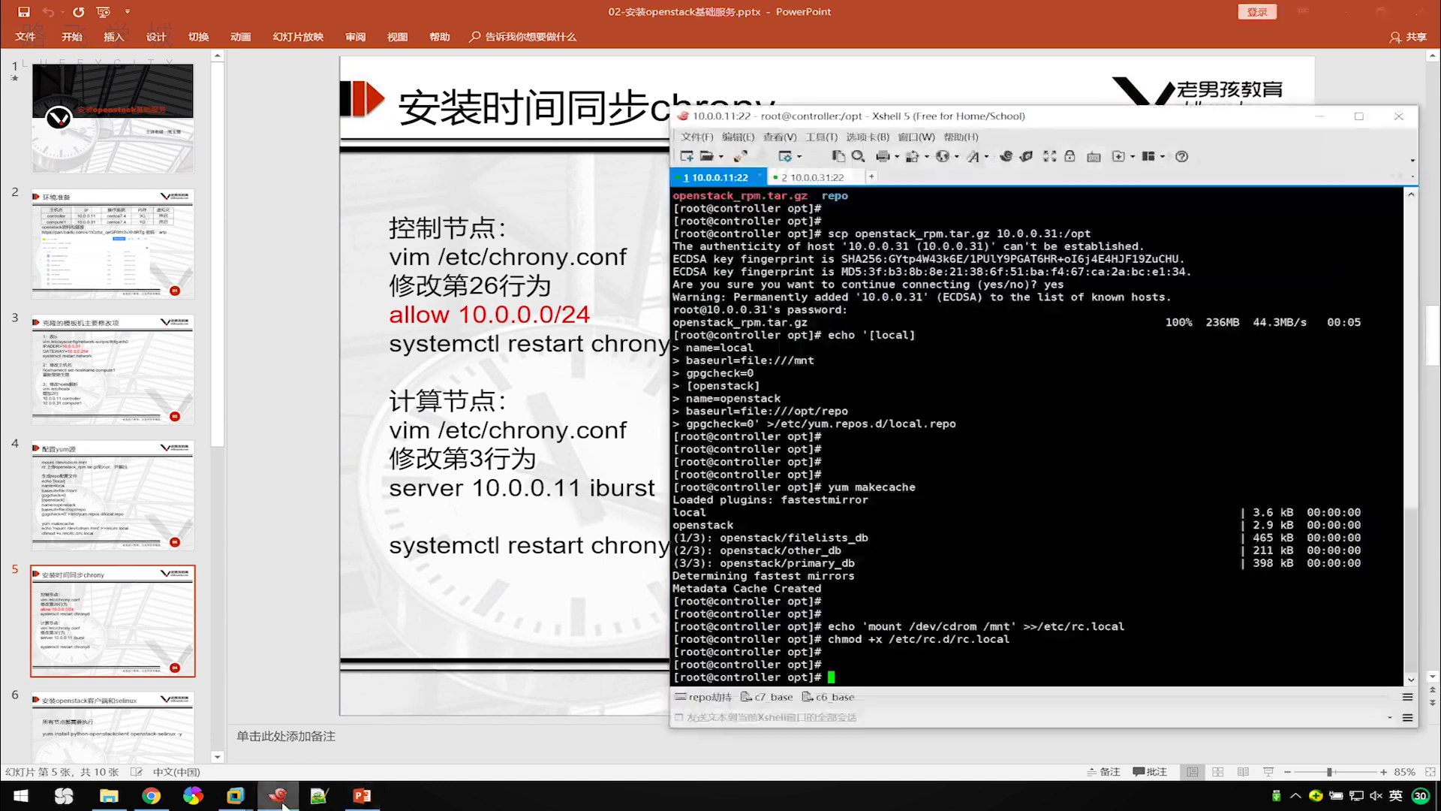
pyautogui.click(809, 184)
pyautogui.click(713, 180)
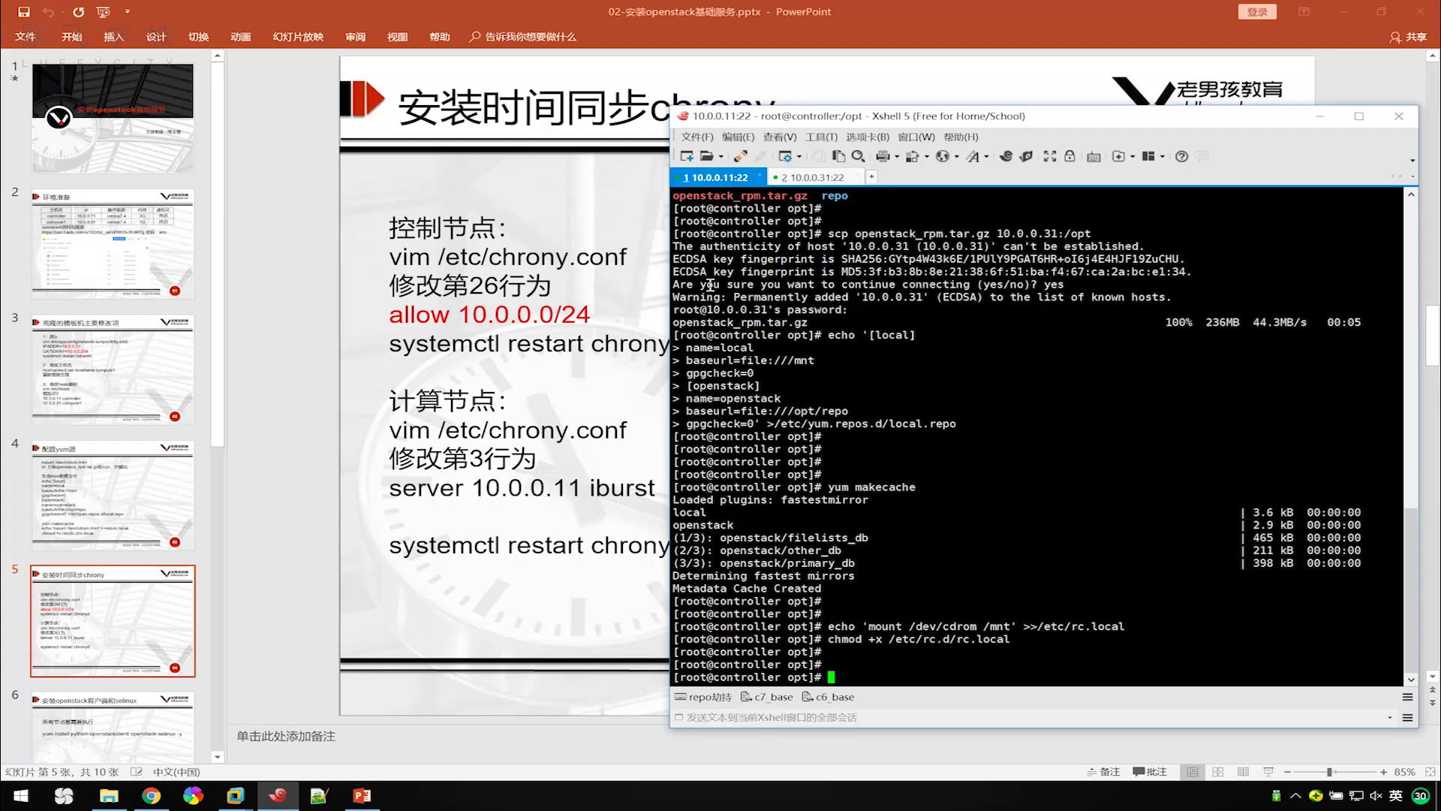
pyautogui.press('Return')
pyautogui.press('Return')
pyautogui.write('yu')
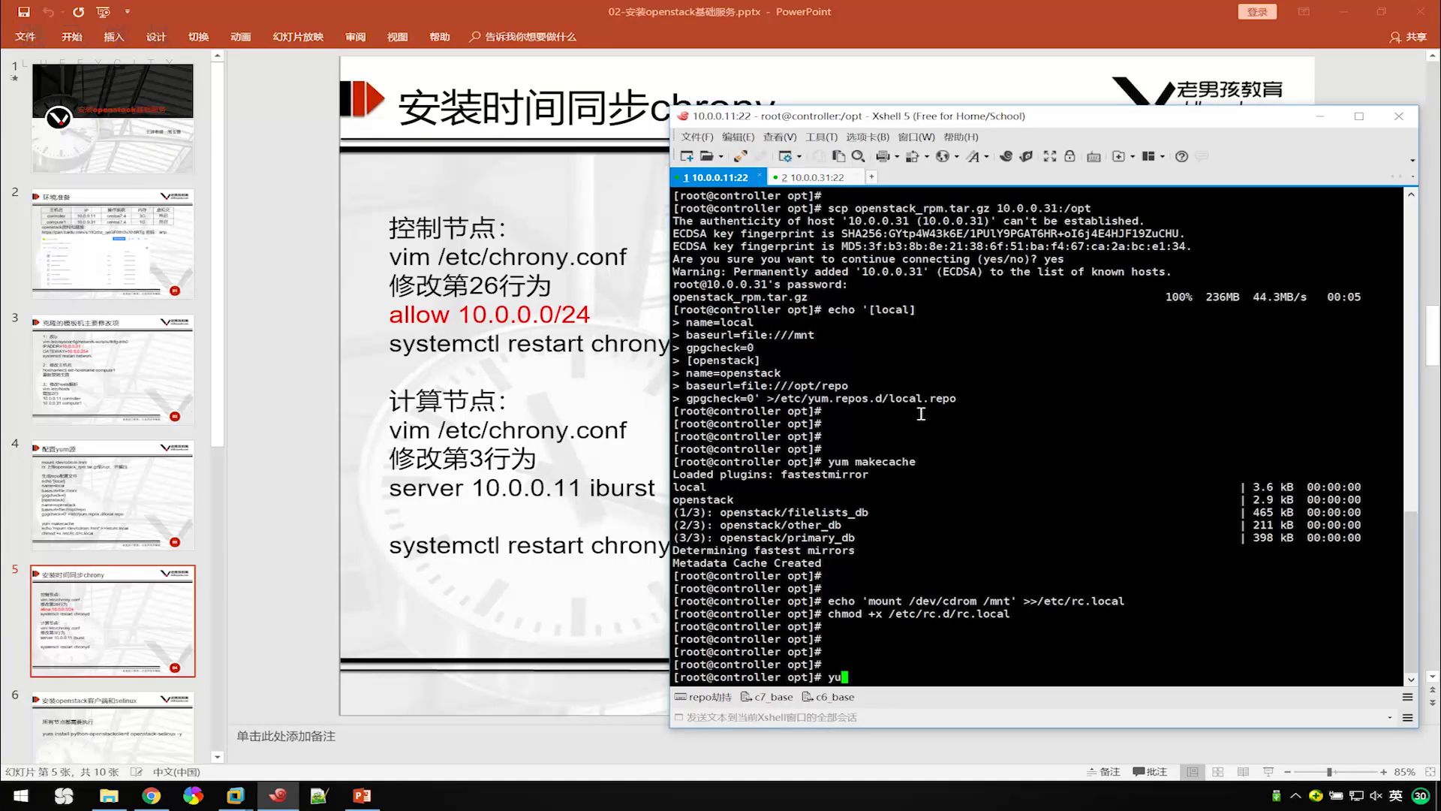
pyautogui.write('m install chrony -y')
pyautogui.press('Return')
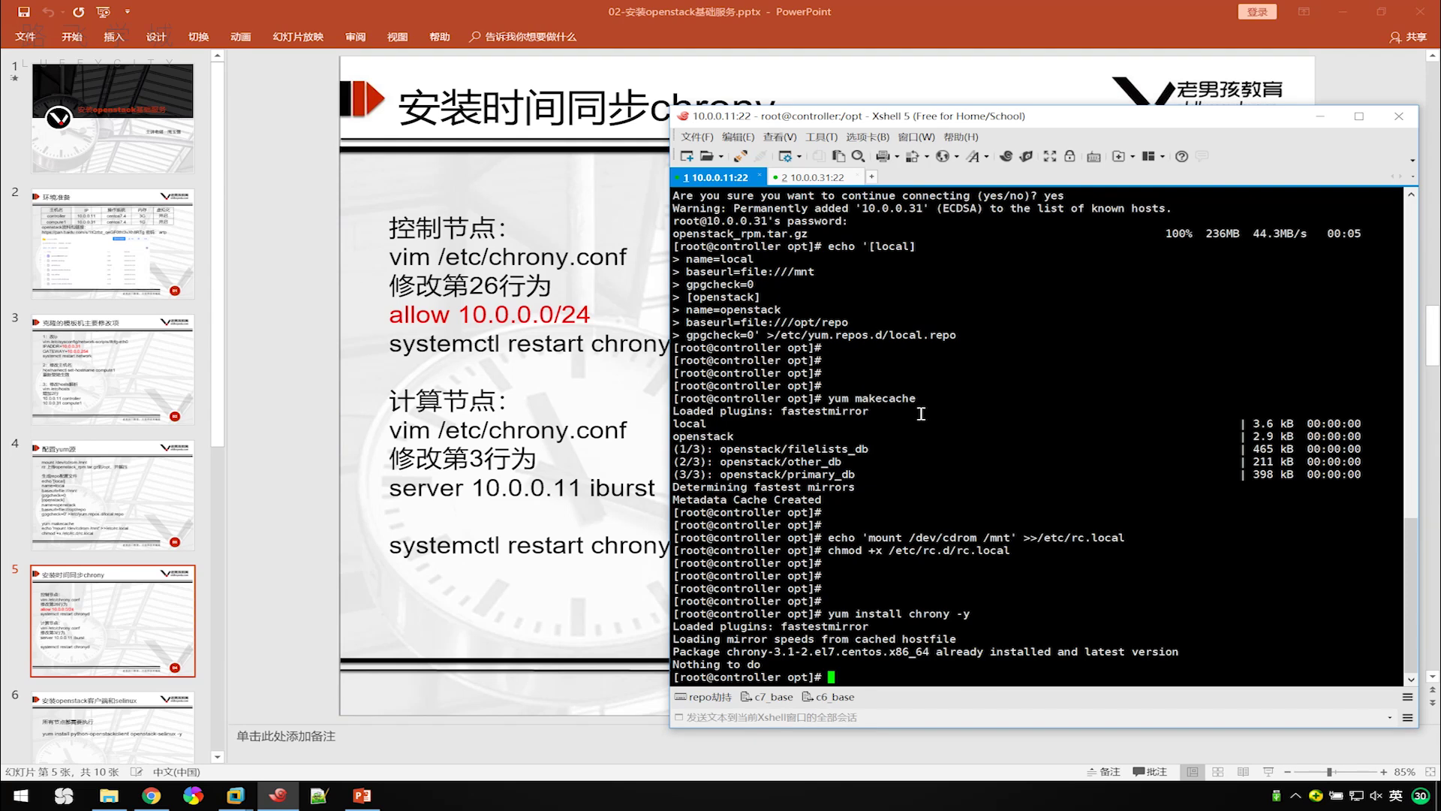
# Open /etc/chrony.conf in vim and move down to the allow line.
pyautogui.write('vim /etc/chrony.conf')
pyautogui.press('Return')
pyautogui.press('Down')
pyautogui.press('Down')
pyautogui.press('Down')
pyautogui.press('Down')
pyautogui.press('Down')
pyautogui.press('Down')
pyautogui.press('Down')
pyautogui.press('Down')
pyautogui.press('Down')
pyautogui.press('Down')
pyautogui.press('Down')
pyautogui.press('Down')
pyautogui.press('Down')
pyautogui.press('Down')
pyautogui.press('Down')
pyautogui.press('Down')
pyautogui.press('Down')
pyautogui.press('Down')
pyautogui.press('Down')
pyautogui.press('Down')
pyautogui.press('Down')
pyautogui.press('Down')
pyautogui.press('Down')
pyautogui.press('Down')
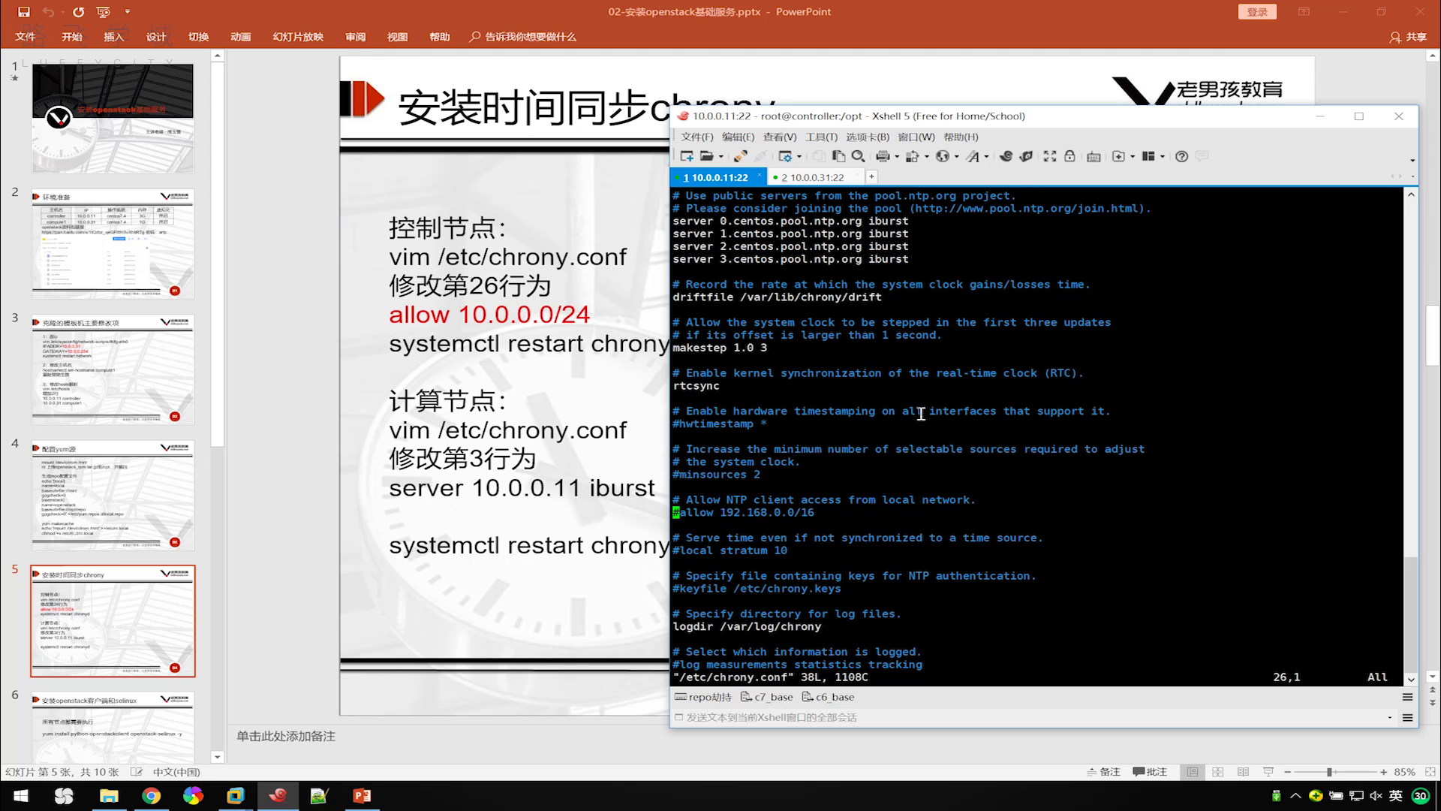
# Uncomment line 26 as 'allow 10.0.0.0/24', save with :wq, and type systemctl restart chronyd.
pyautogui.press('x')
pyautogui.press('Right')
pyautogui.press('Right')
pyautogui.press('Right')
pyautogui.press('Right')
pyautogui.press('Right')
pyautogui.press('Right')
pyautogui.hotkey('shift', 'd')
pyautogui.write('allow ')
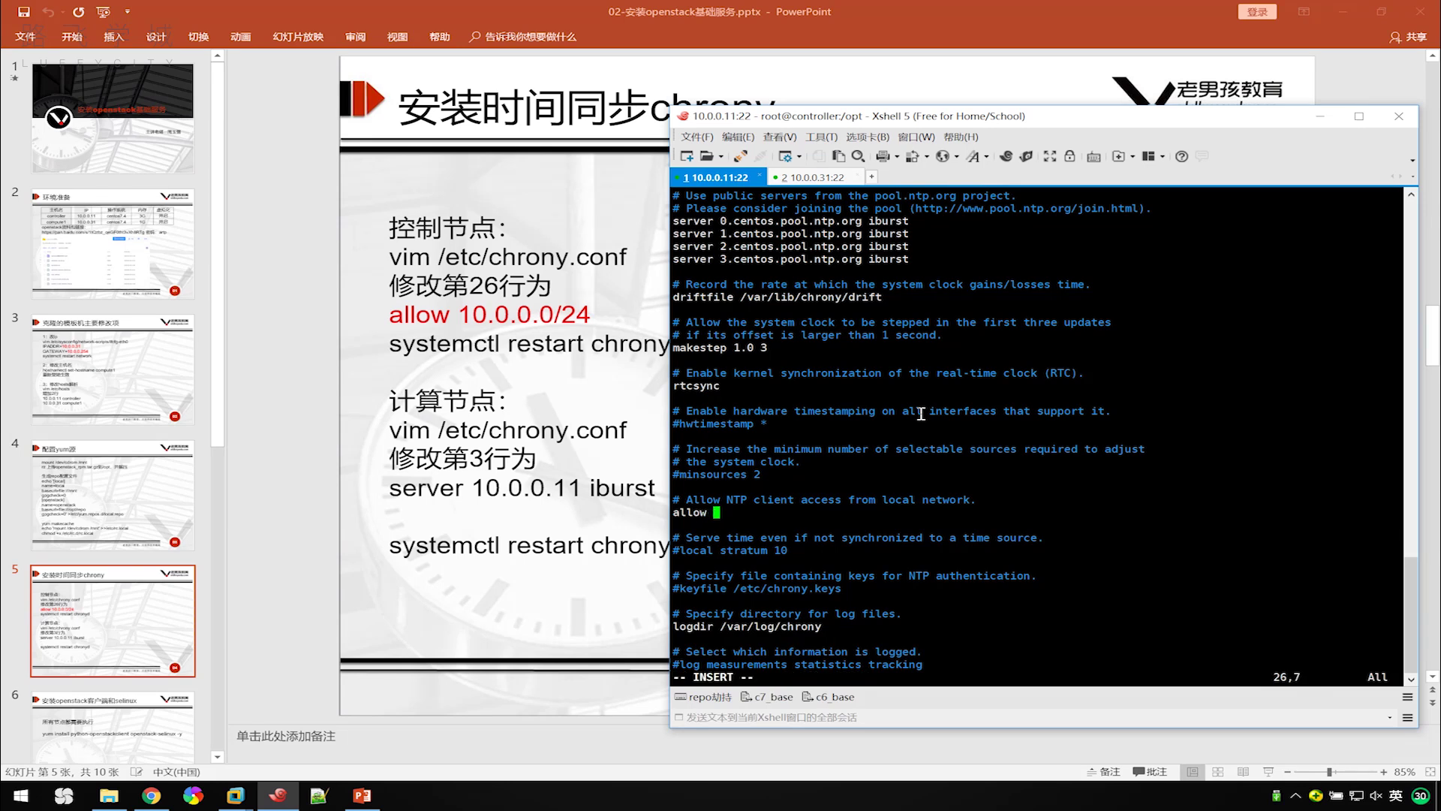
pyautogui.write('10.0.0.0/24')
pyautogui.press('Escape')
pyautogui.write(':wq')
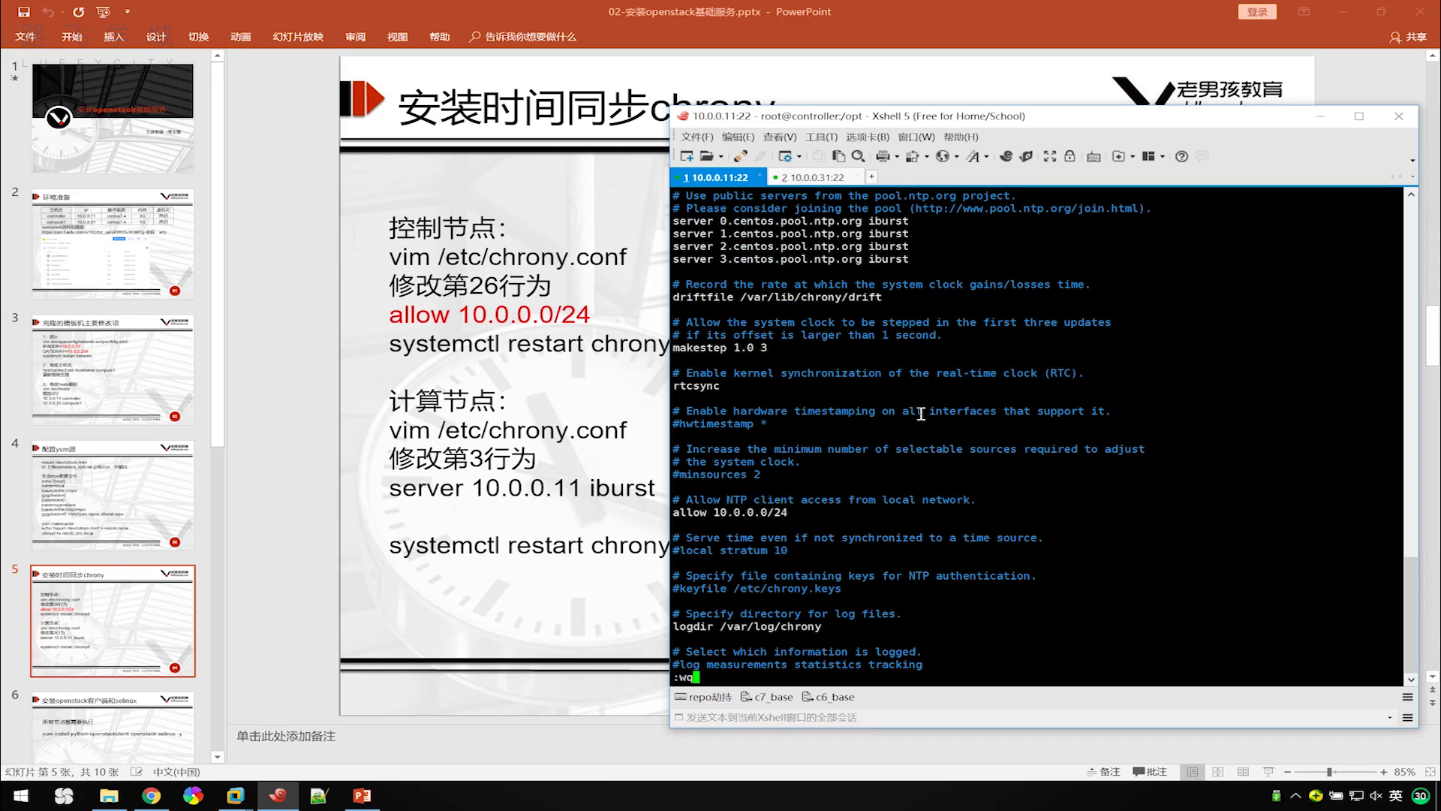
pyautogui.press('Return')
pyautogui.press('Return')
pyautogui.write('systemctl restart chronyd')
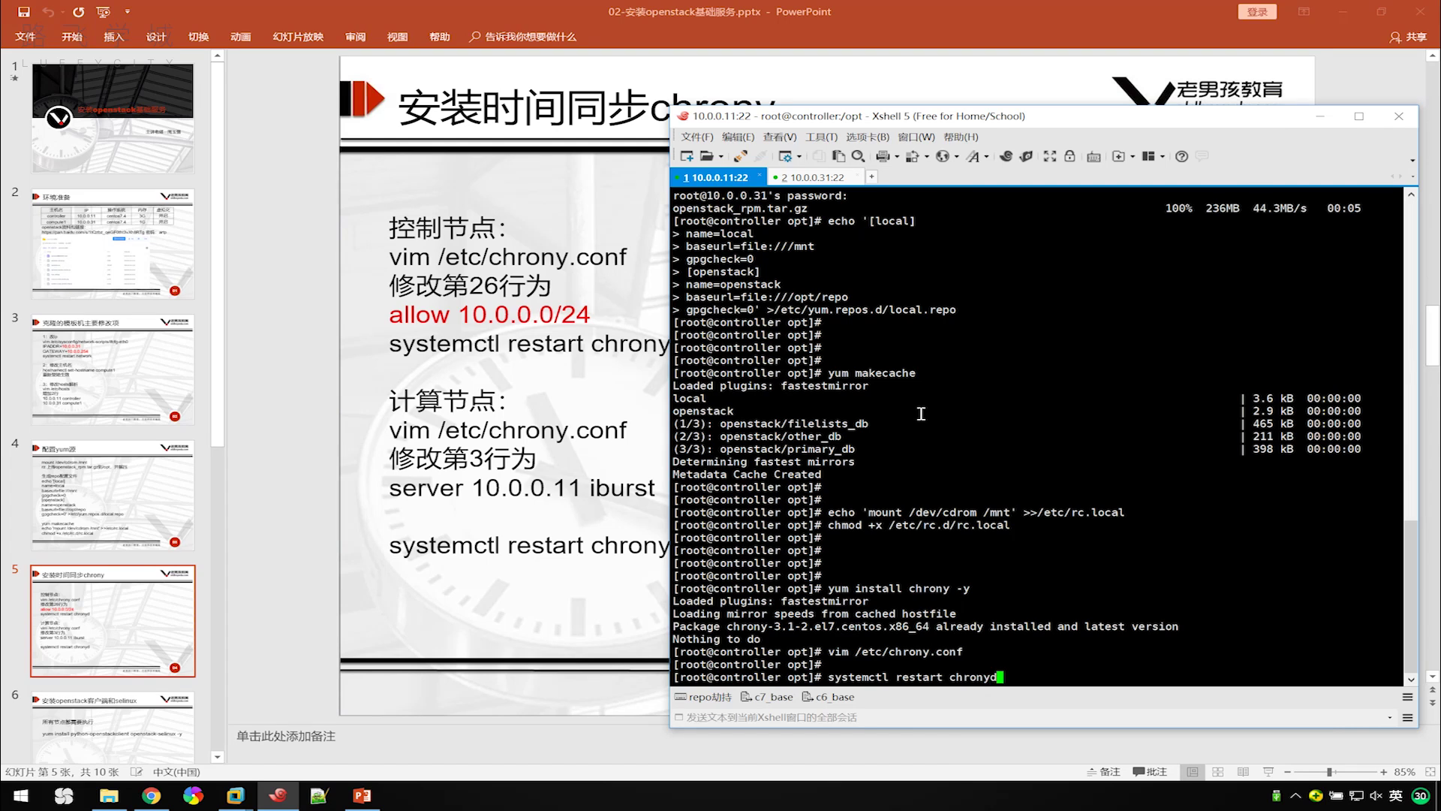
# Restart chronyd on the controller and check its status with systemctl status chronyd.
pyautogui.press('Return')
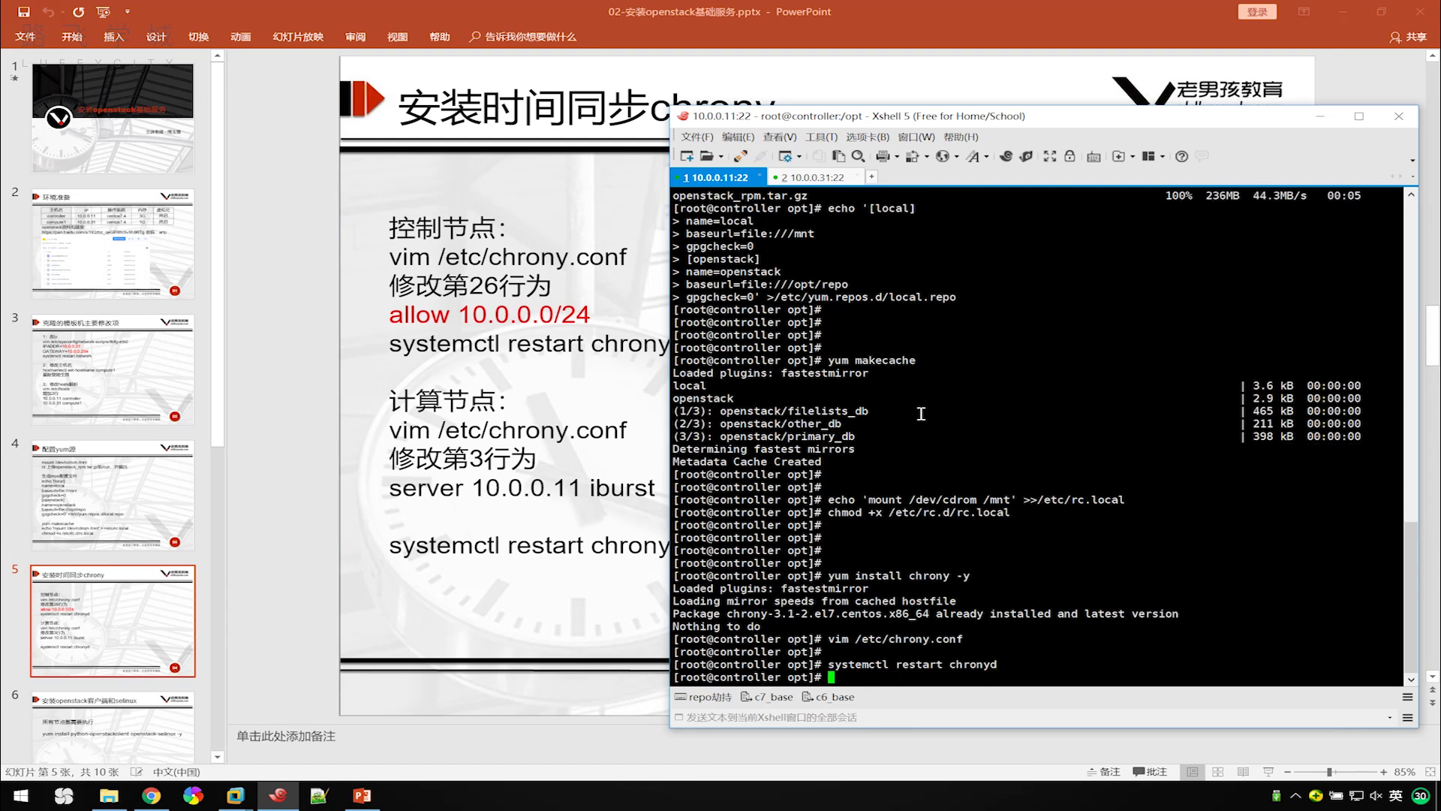
pyautogui.press('Return')
pyautogui.write('systemctl s')
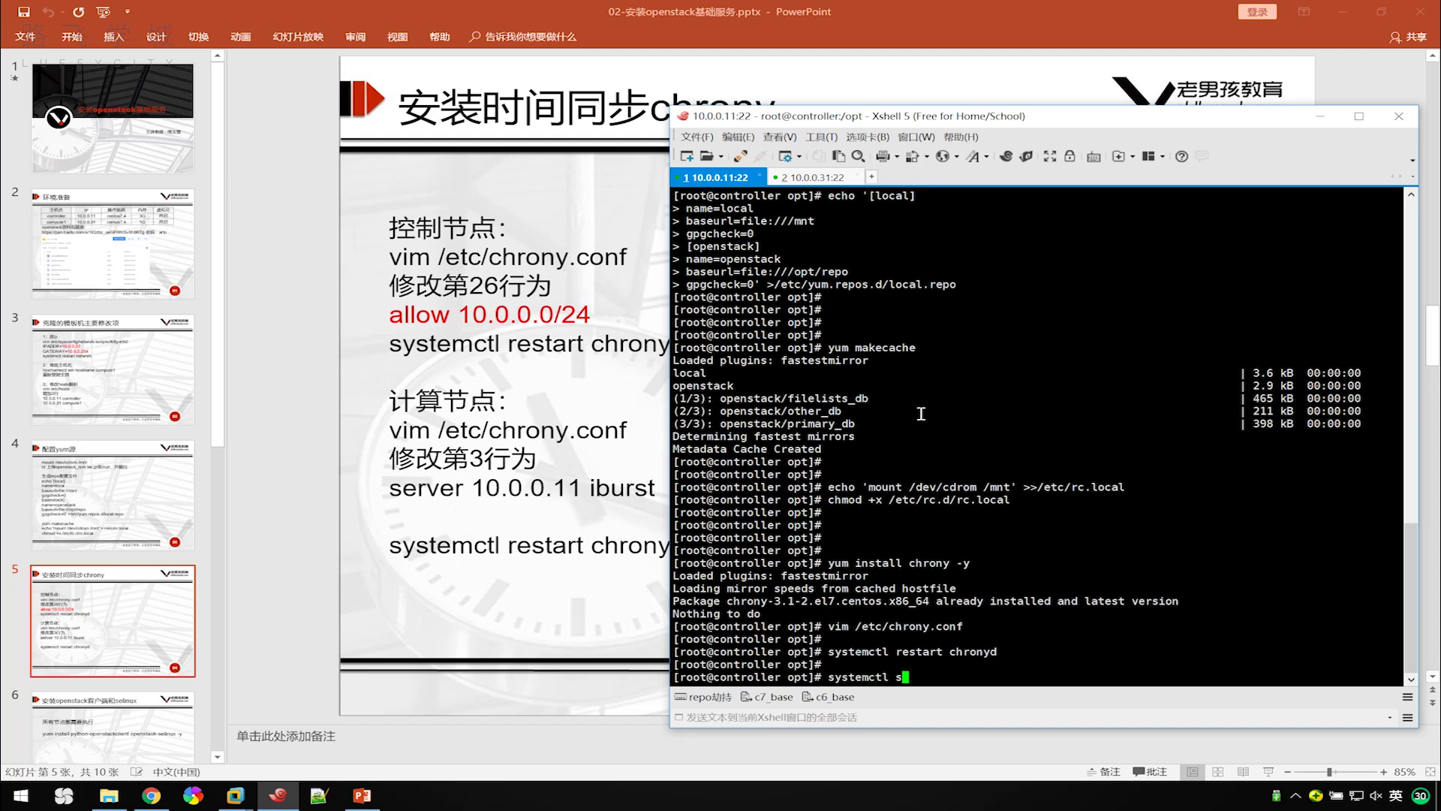
pyautogui.write('tatus chronyd')
pyautogui.press('Return')
pyautogui.press('Return')
pyautogui.press('Return')
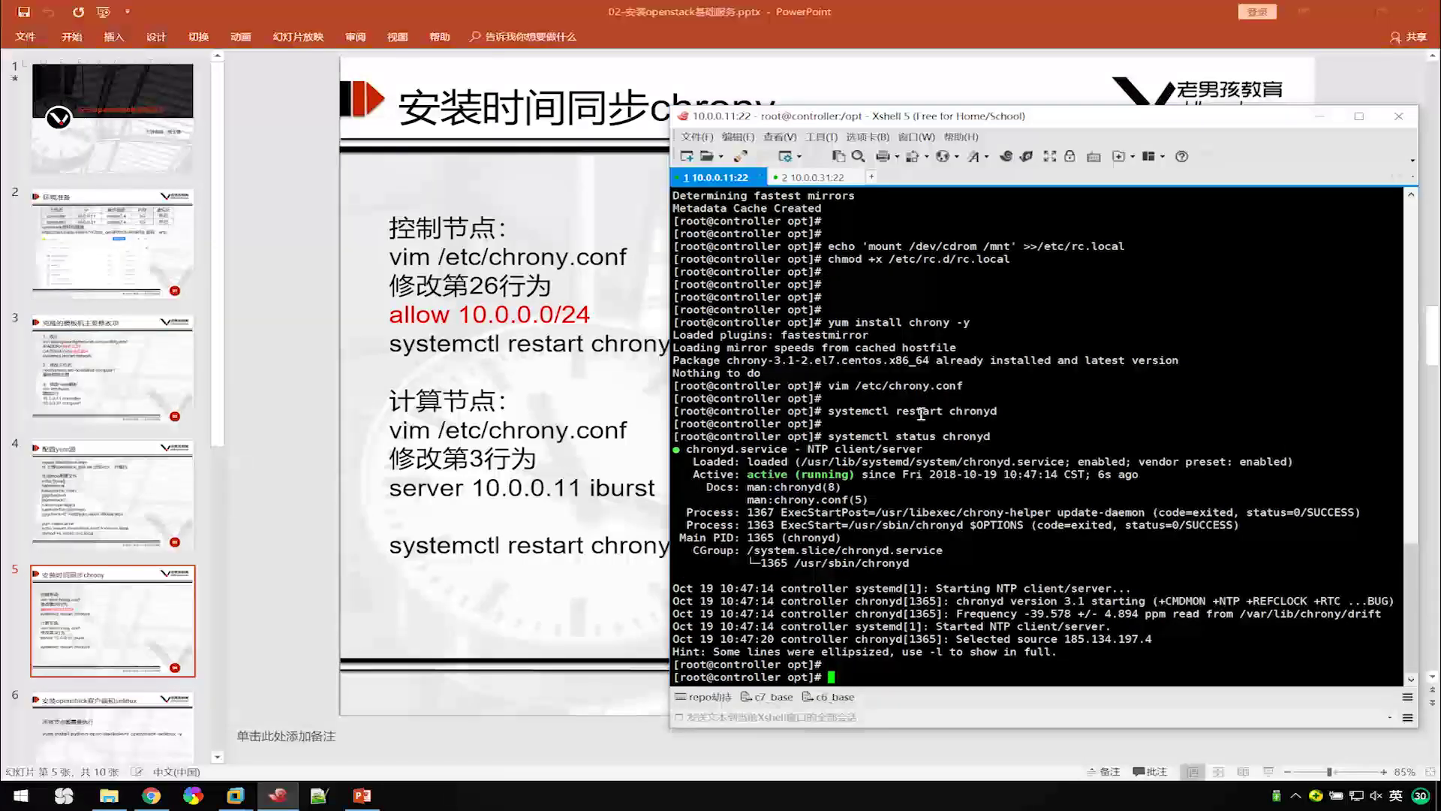
# Run netstat -lntup and highlight the 0.0.0.0:123 UDP listener in the output.
pyautogui.write('netstat -lntup')
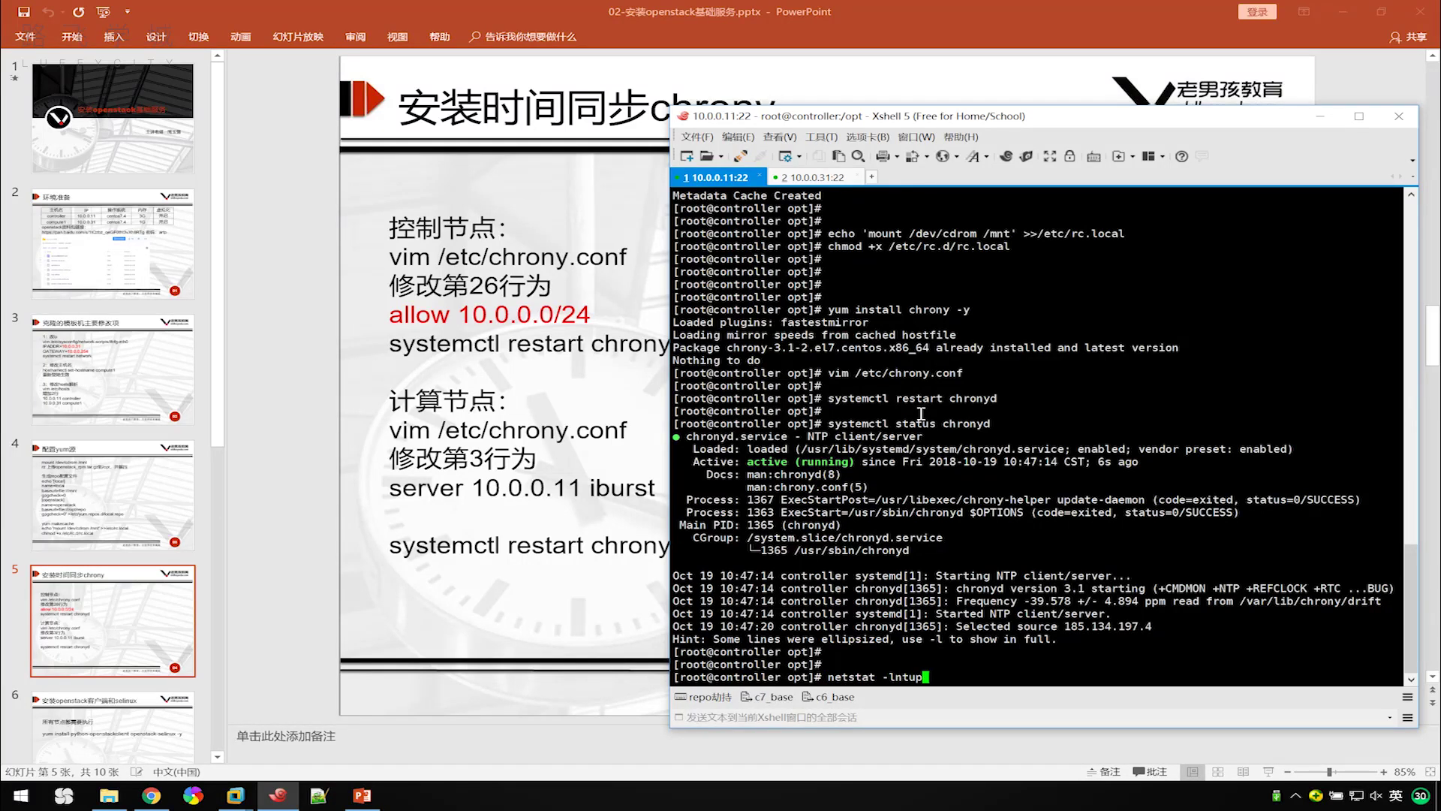
pyautogui.press('Return')
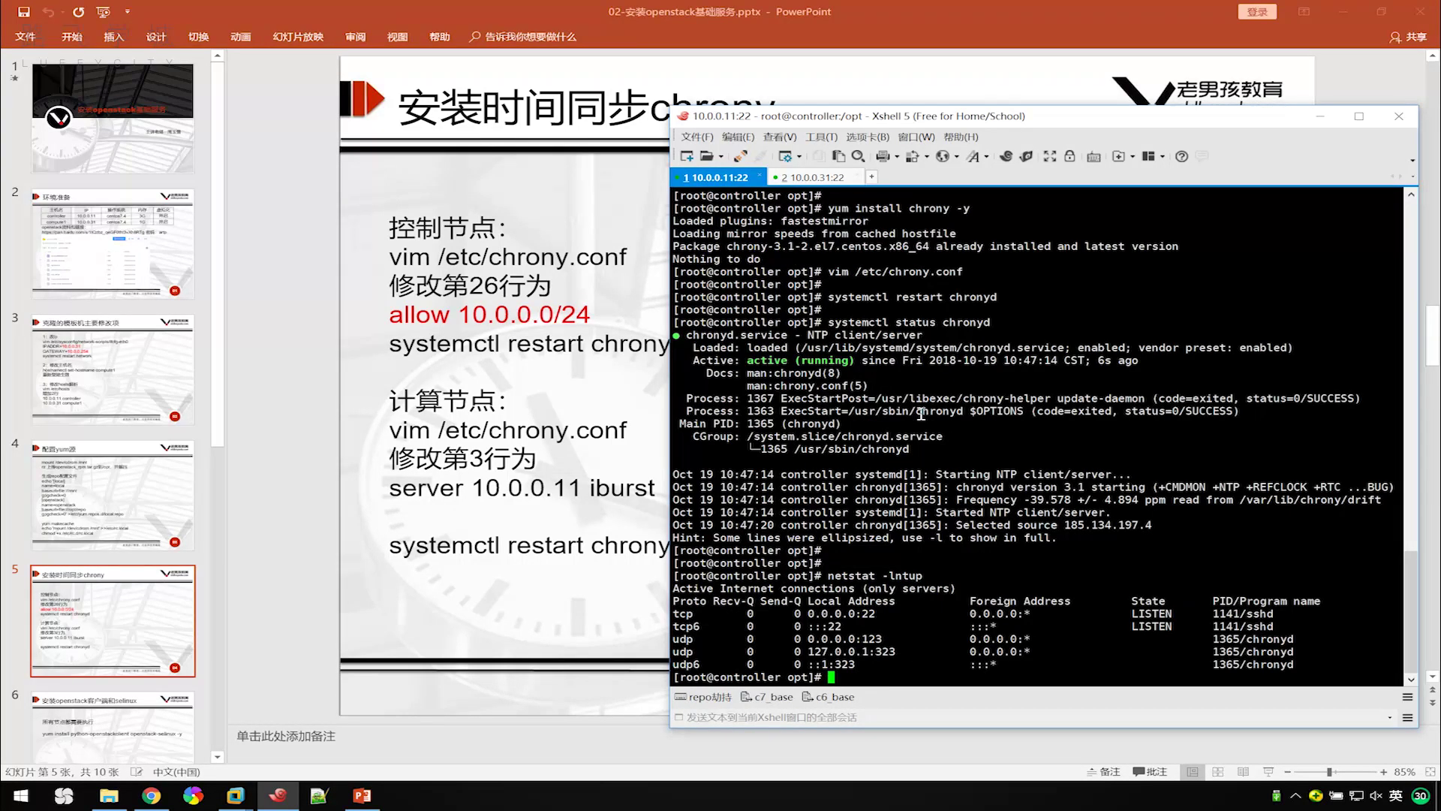
pyautogui.moveTo(886, 639); pyautogui.dragTo(802, 639)
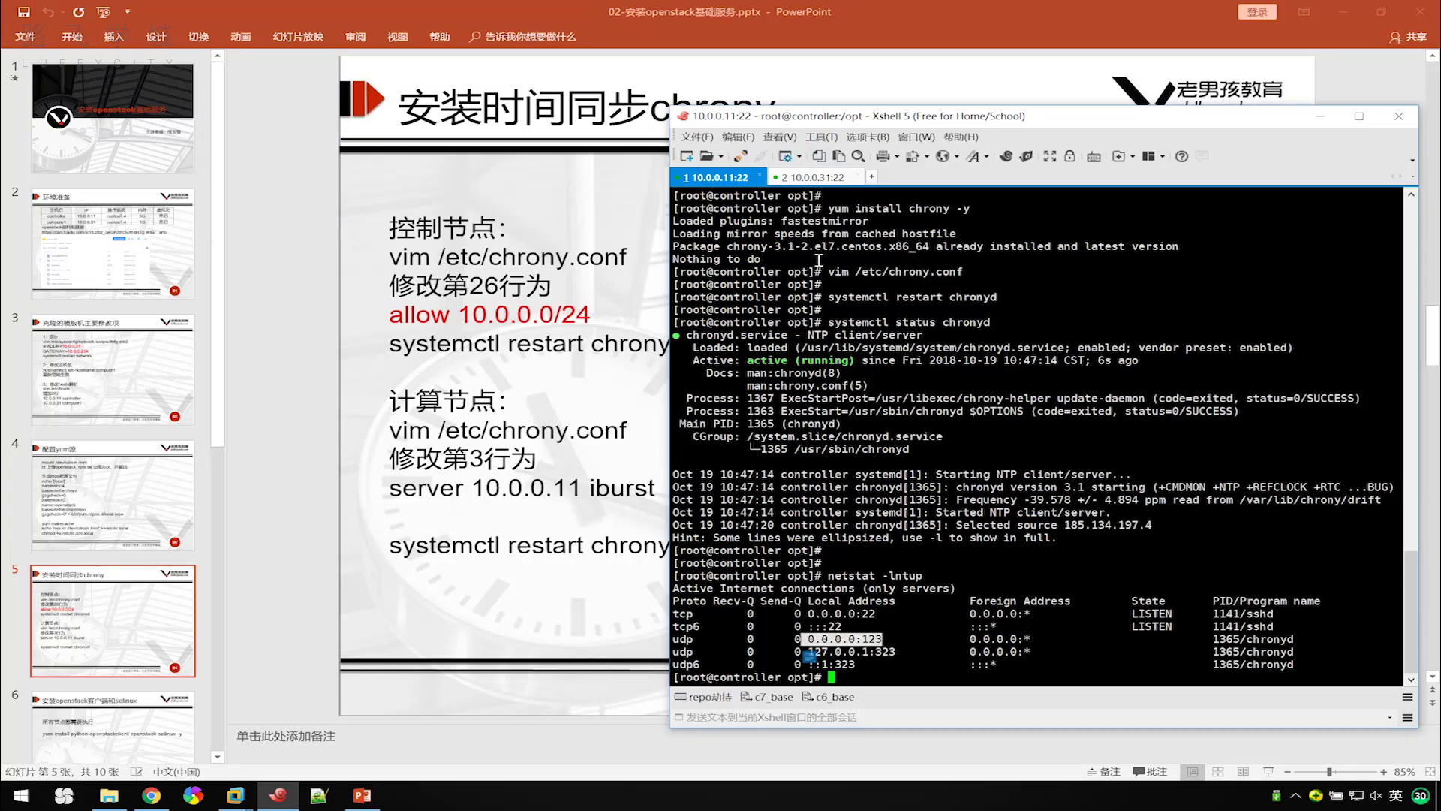
pyautogui.click(892, 638)
pyautogui.moveTo(892, 638); pyautogui.dragTo(816, 651)
# Run netstat -lntup in the compute1 session to list its listening sockets.
pyautogui.click(818, 178)
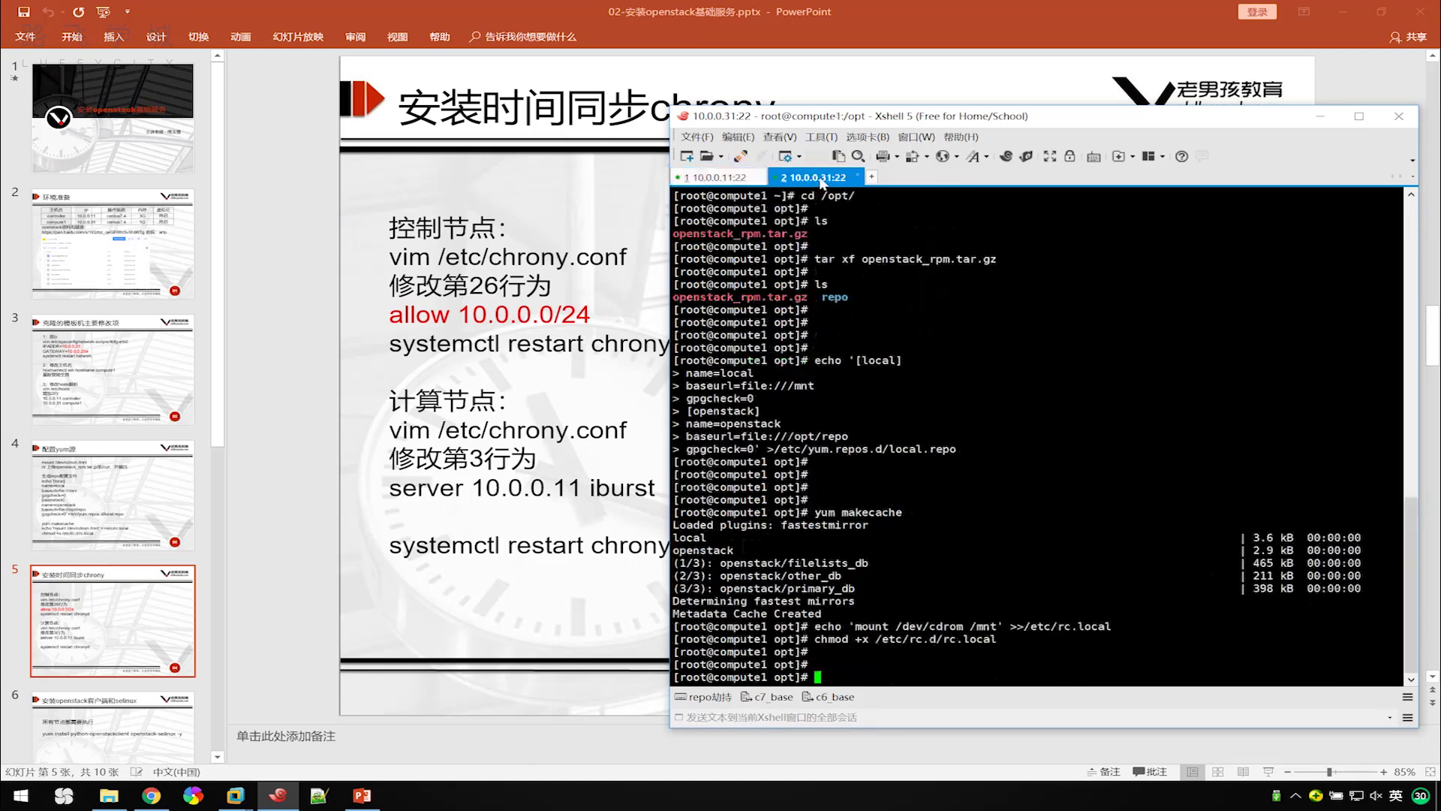
pyautogui.write('netstat -lntup')
pyautogui.press('Return')
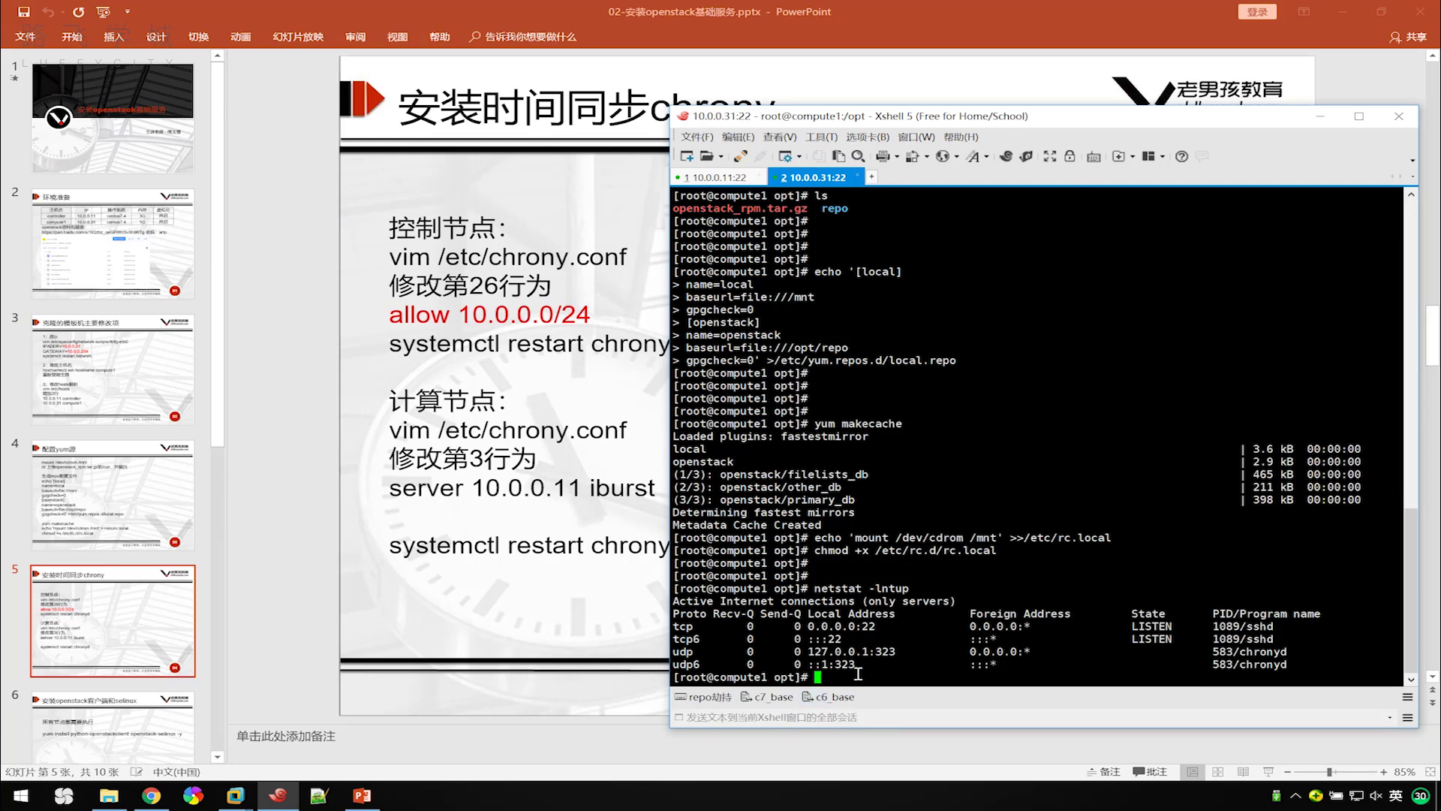
# Compare with the controller's sockets, then type vim /etc/chrony.conf on compute1.
pyautogui.click(719, 178)
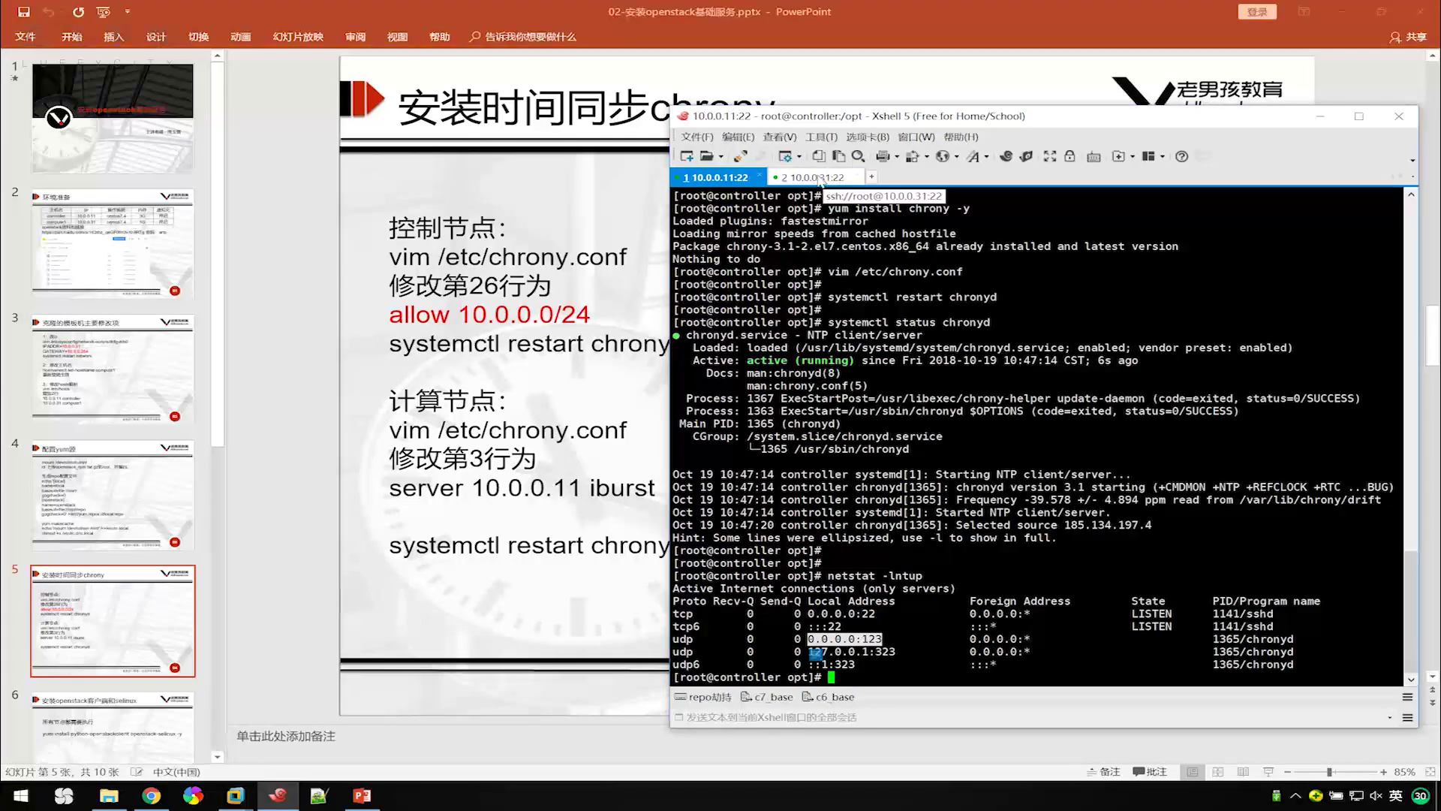
pyautogui.click(819, 178)
pyautogui.click(714, 178)
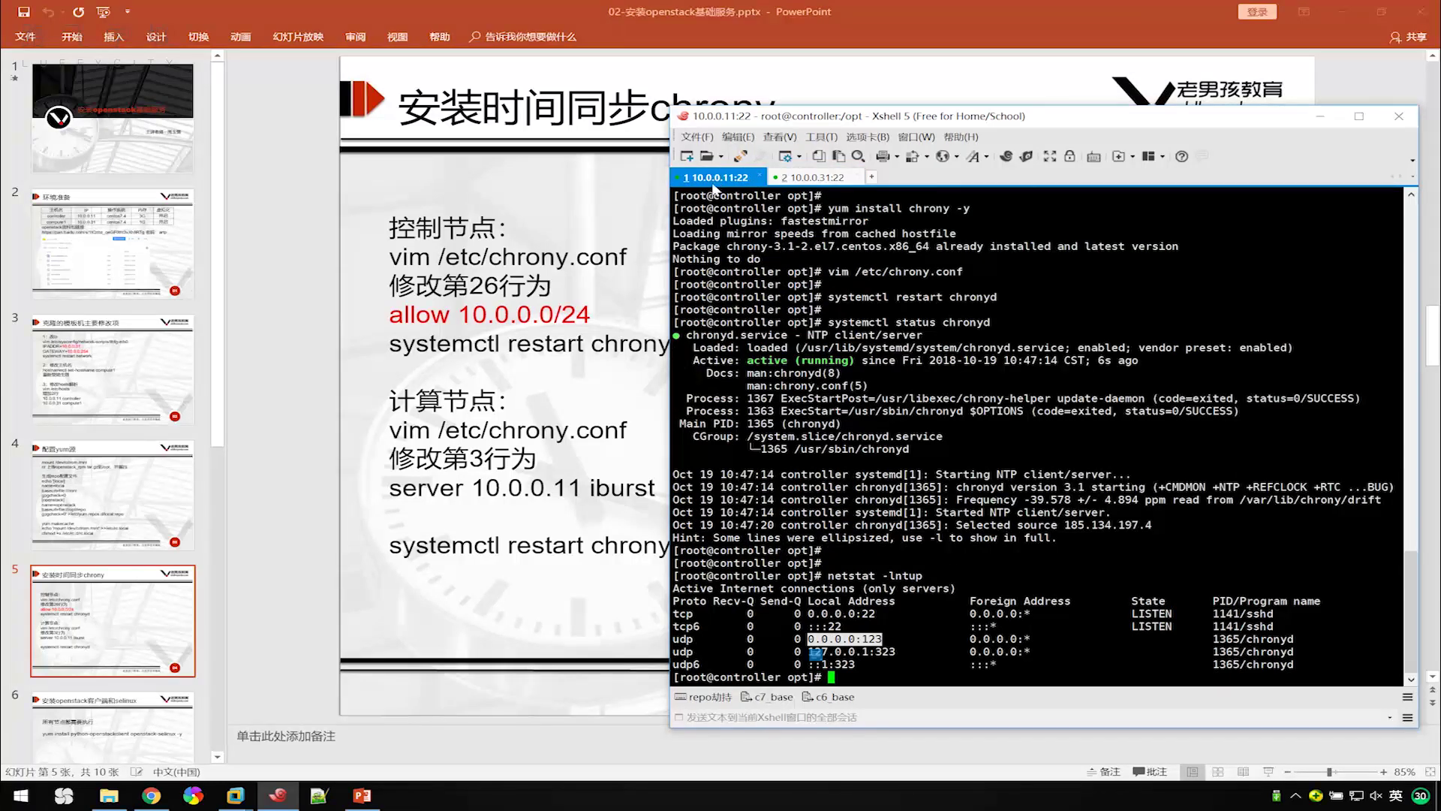
pyautogui.click(822, 180)
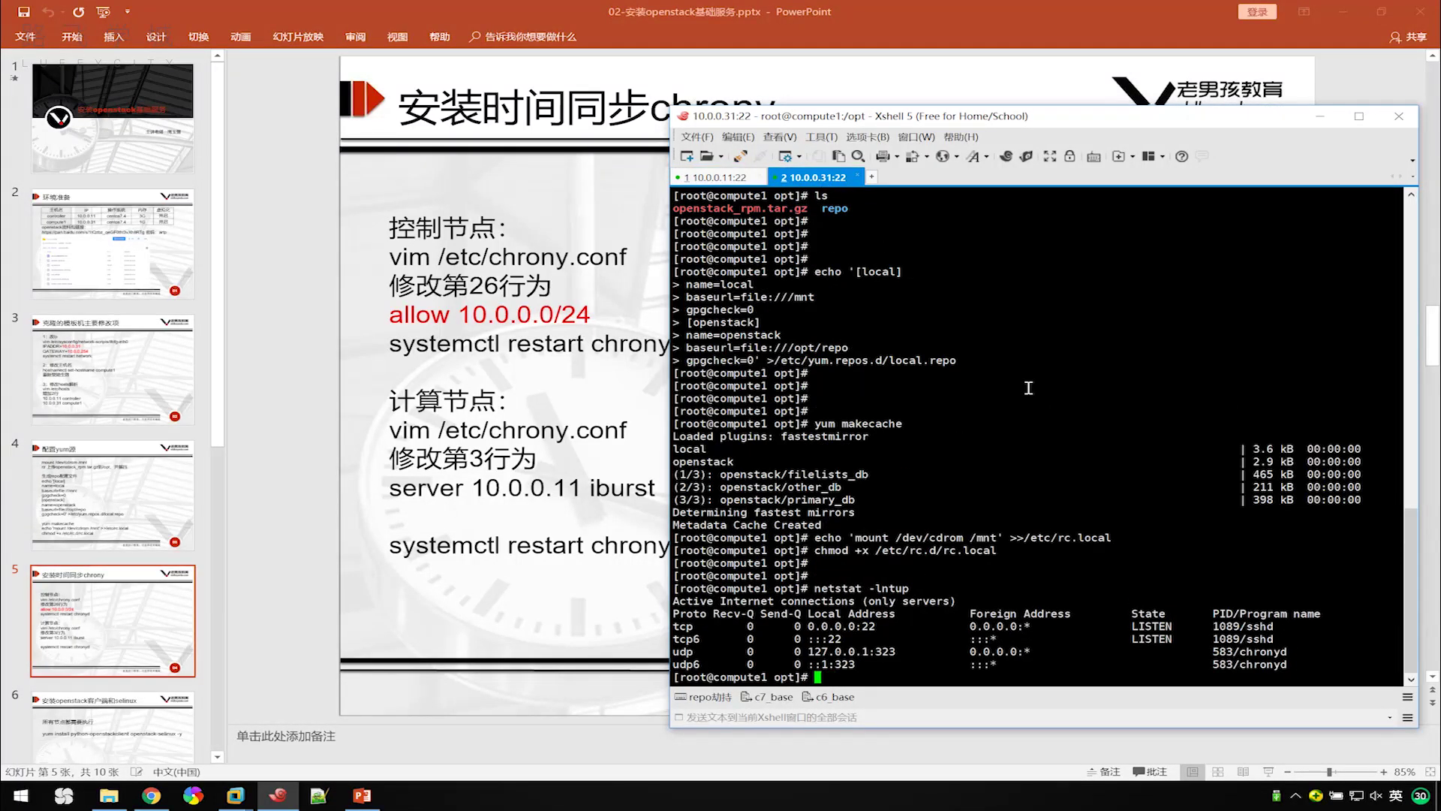
pyautogui.write('vim /etc/chrony.conf')
# Open compute1's chrony.conf and change the first server line to 'server 10.0.0.11 iburst'.
pyautogui.press('Return')
pyautogui.press('Down')
pyautogui.press('Down')
pyautogui.press('Right')
pyautogui.press('Right')
pyautogui.press('Right')
pyautogui.press('Right')
pyautogui.press('Right')
pyautogui.press('Right')
pyautogui.press('Right')
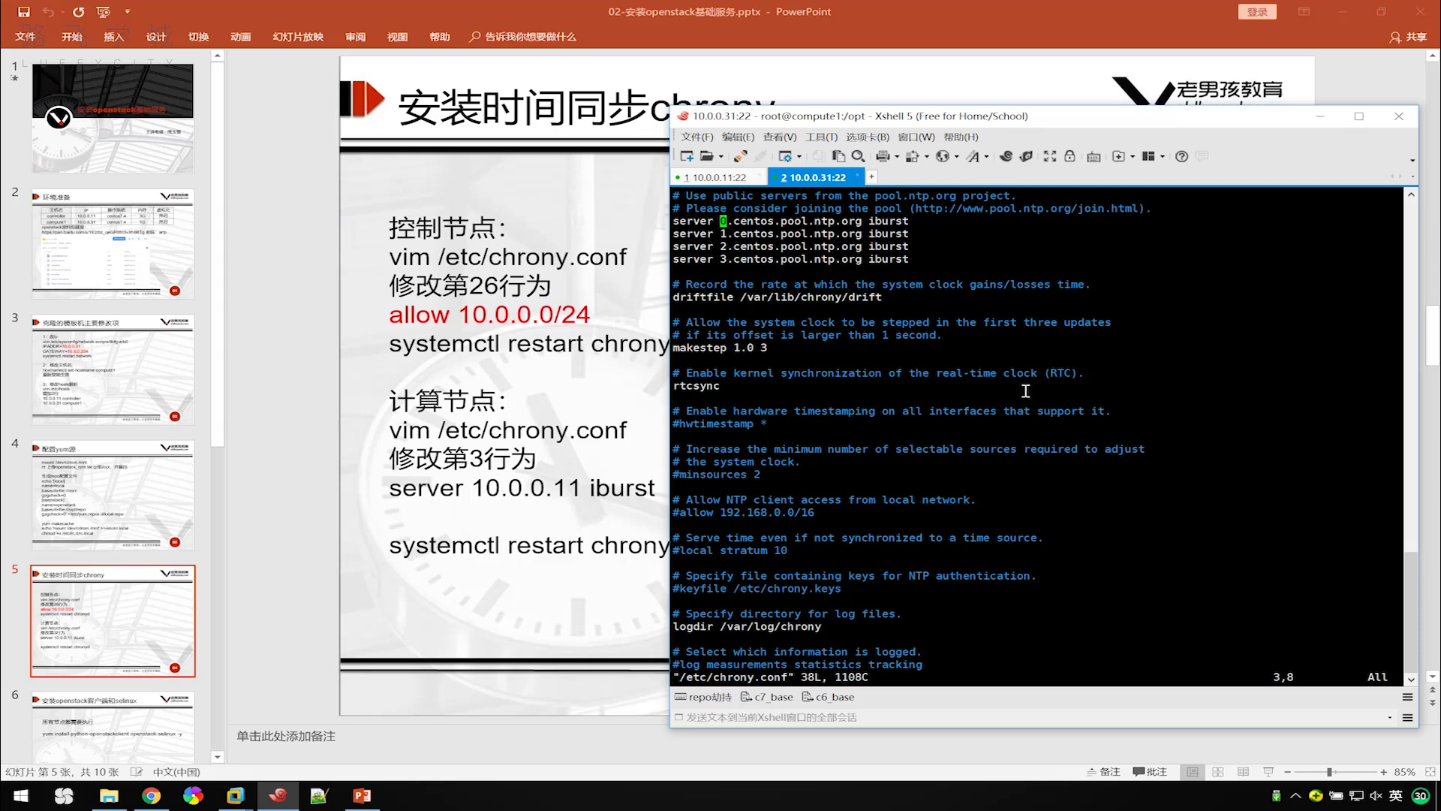
pyautogui.hotkey('shift', 'c')
pyautogui.write('10.0.0')
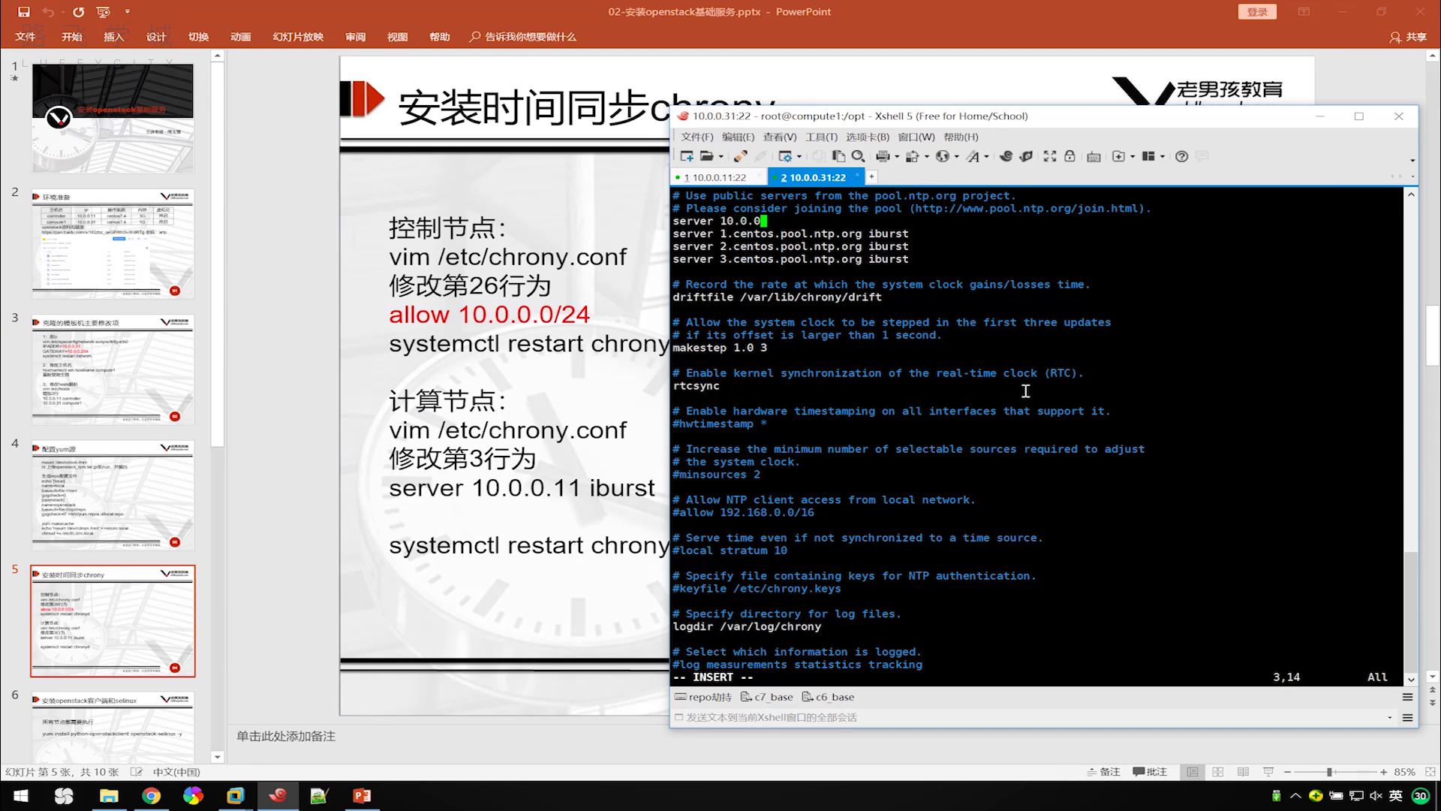
pyautogui.write('.11')
pyautogui.doubleClick(900, 234)
pyautogui.rightClick(884, 235)
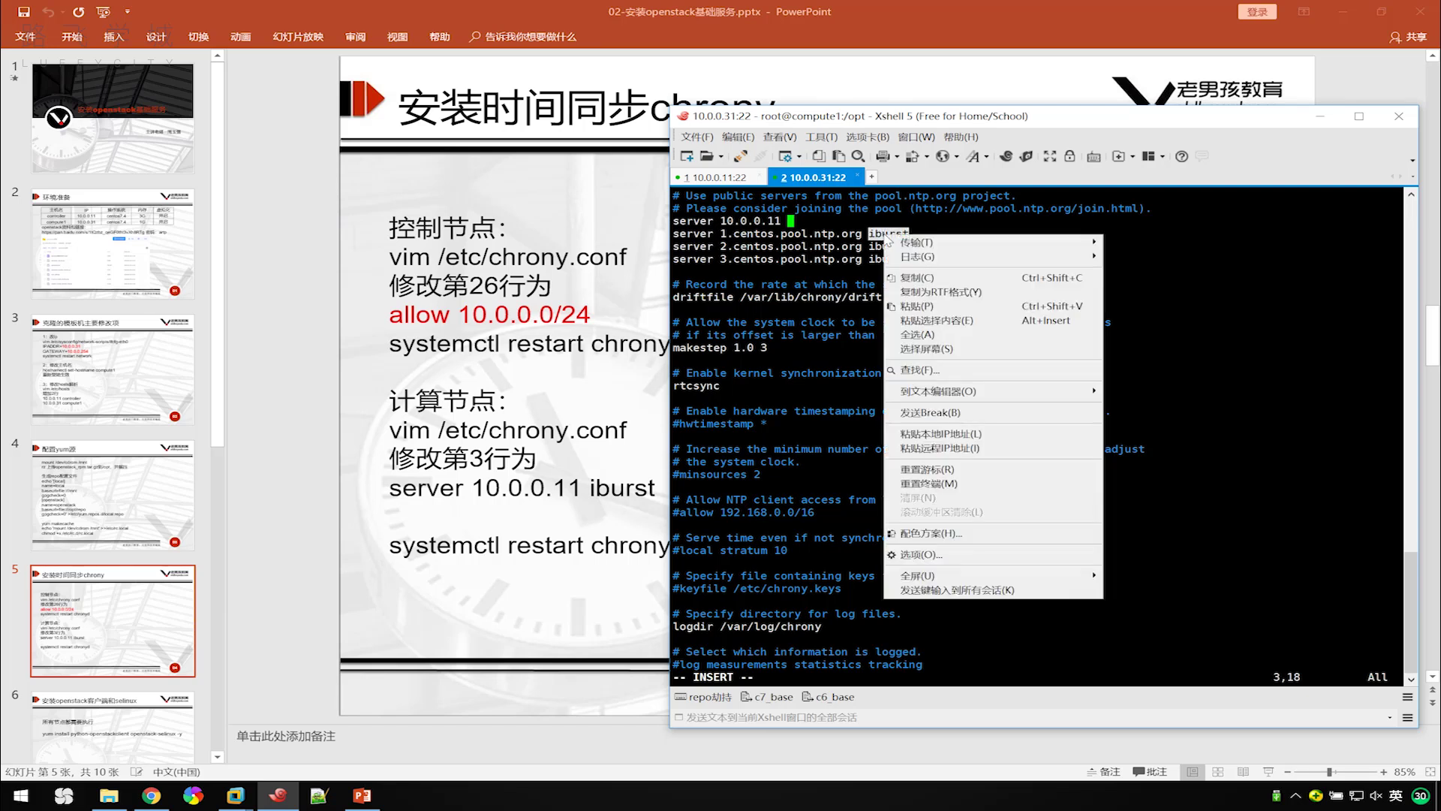
pyautogui.click(968, 322)
pyautogui.press('Escape')
# Delete the three remaining pool server lines, save with :wq, and type systemctl restart chronyd.
pyautogui.press('j')
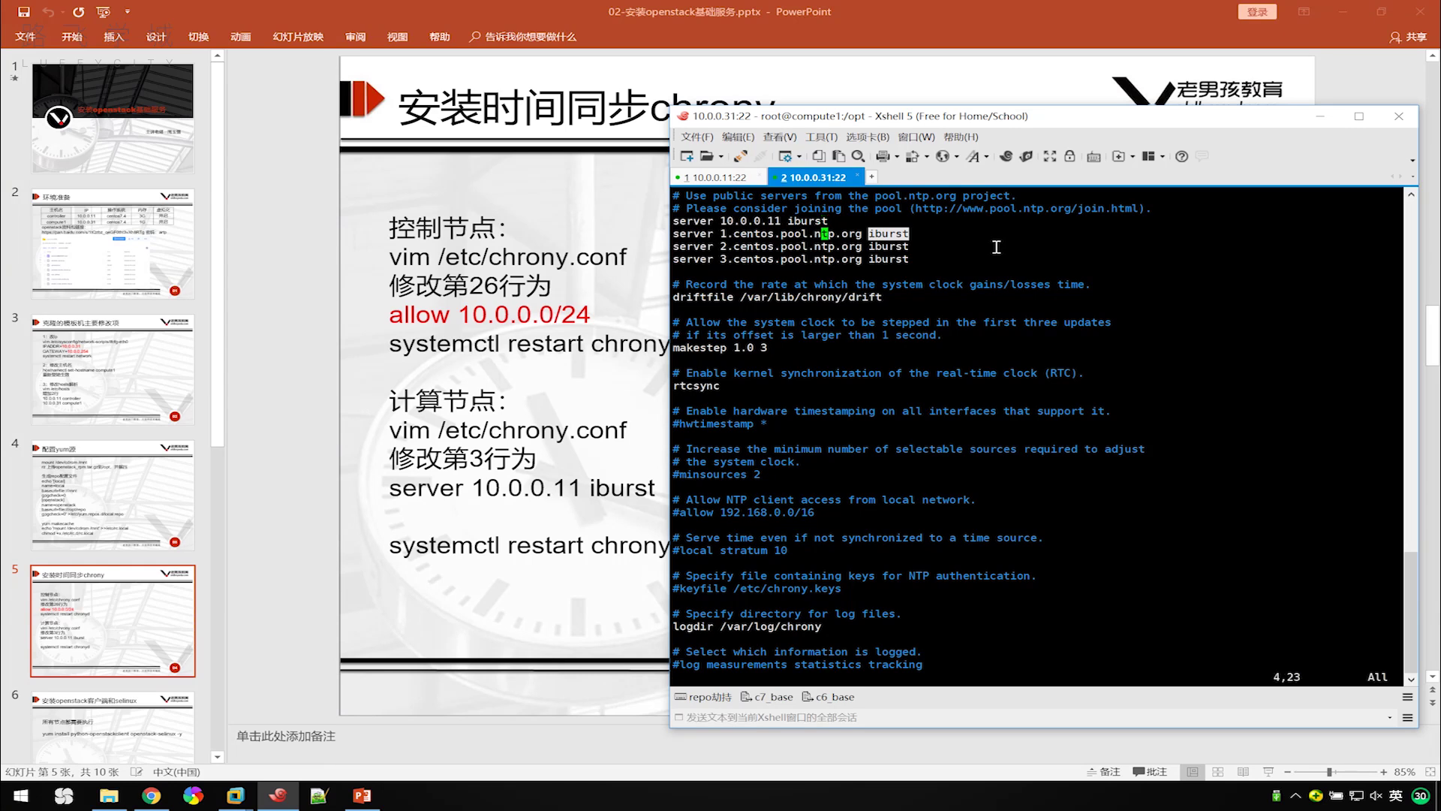
pyautogui.press('3')
pyautogui.press('d')
pyautogui.press('d')
pyautogui.write(':wq')
pyautogui.press('Return')
pyautogui.press('Return')
pyautogui.write('systemctl restart chronyd')
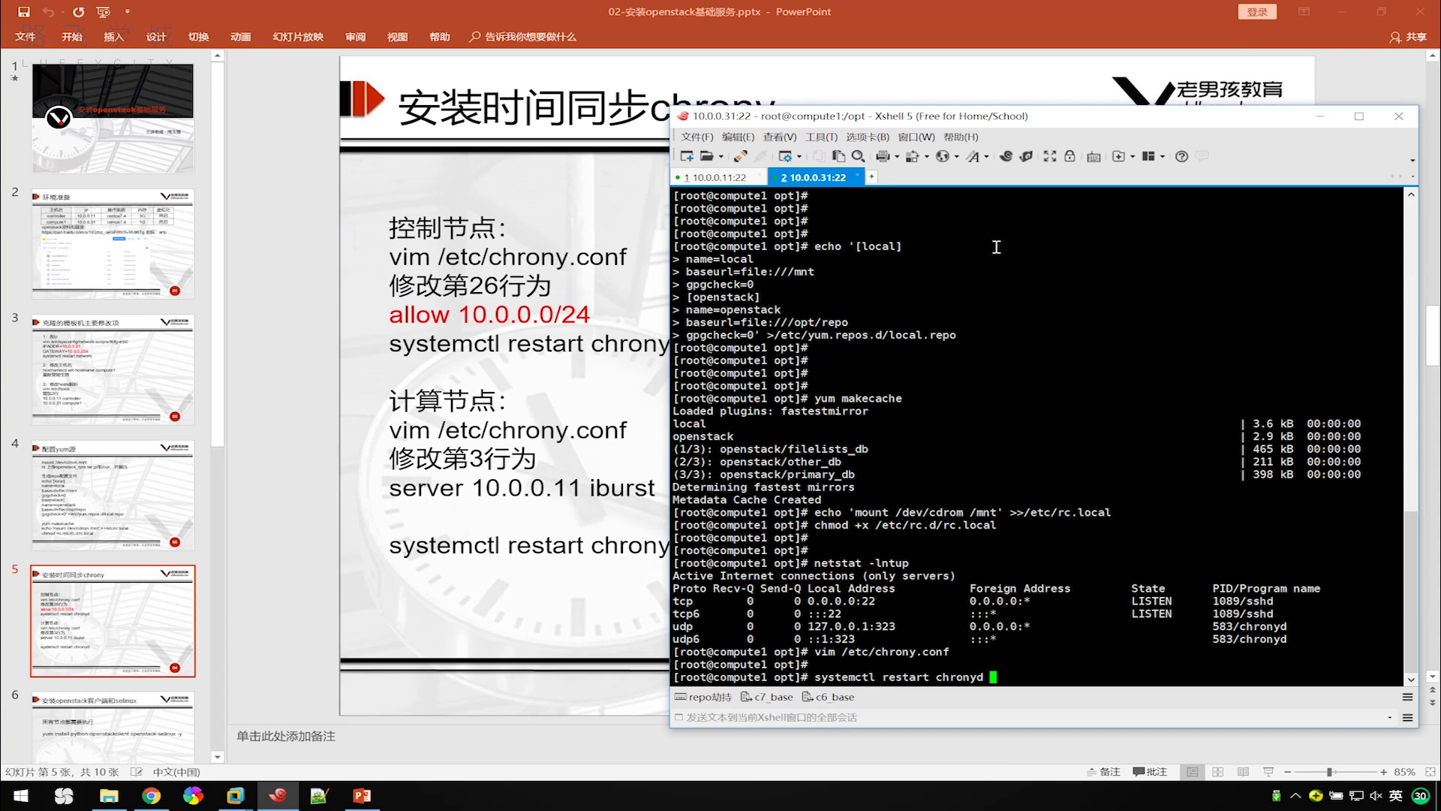
# Restart chronyd on compute1, briefly checking the controller session before returning.
pyautogui.press('Return')
pyautogui.press('Return')
pyautogui.press('Return')
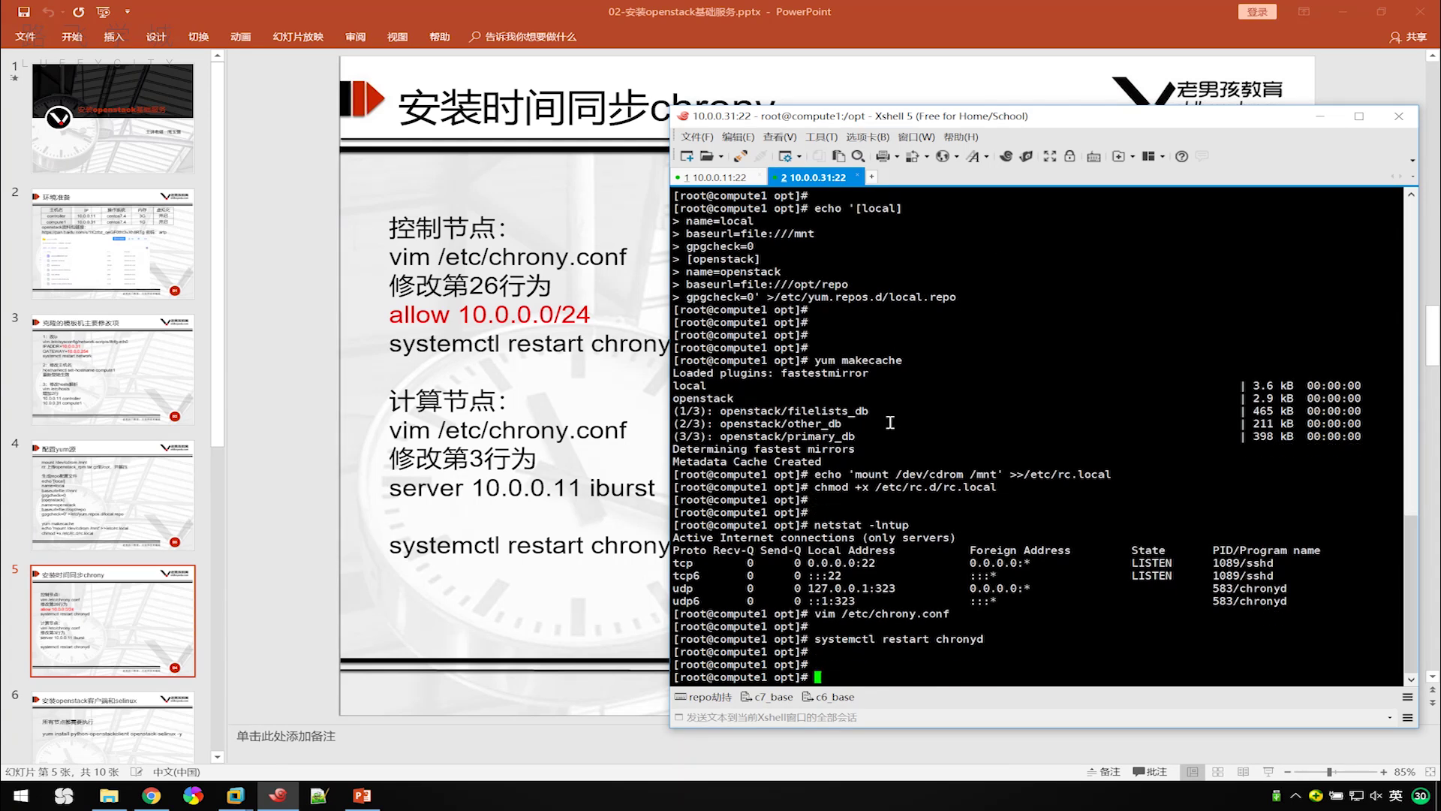
pyautogui.click(710, 178)
pyautogui.click(818, 178)
# Send date to all sessions and compare compute1's time with the controller's.
pyautogui.click(848, 718)
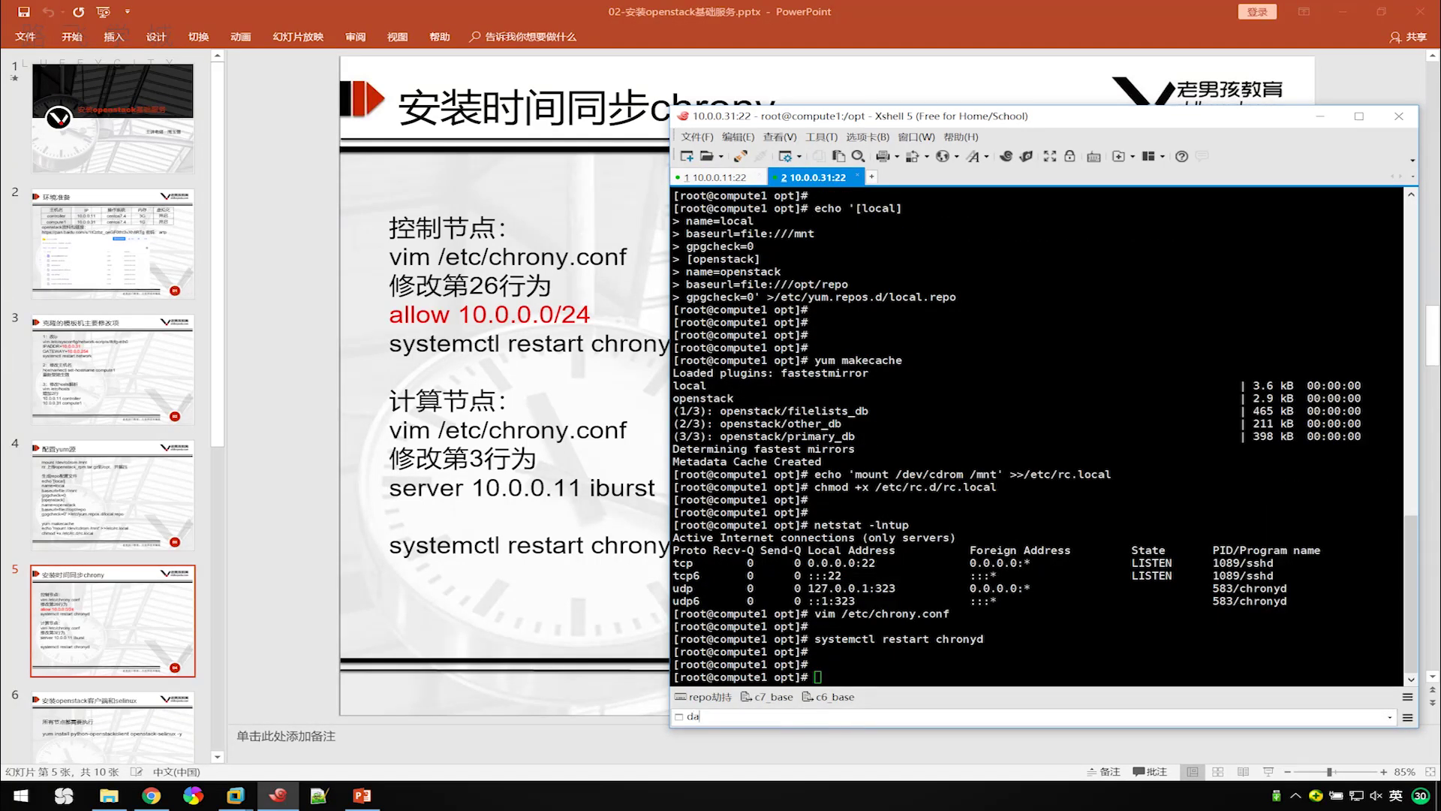
pyautogui.write('date')
pyautogui.press('Return')
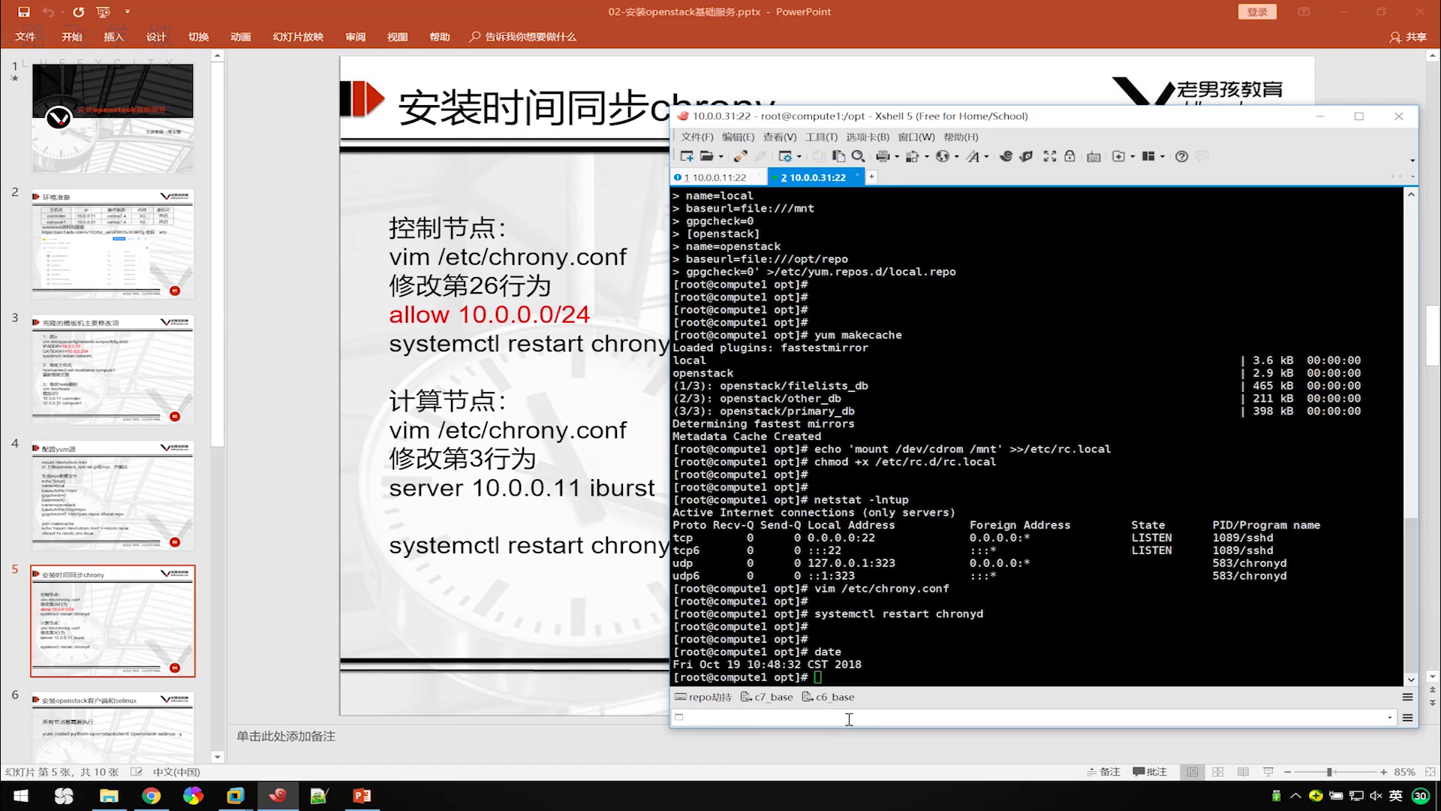
pyautogui.click(722, 180)
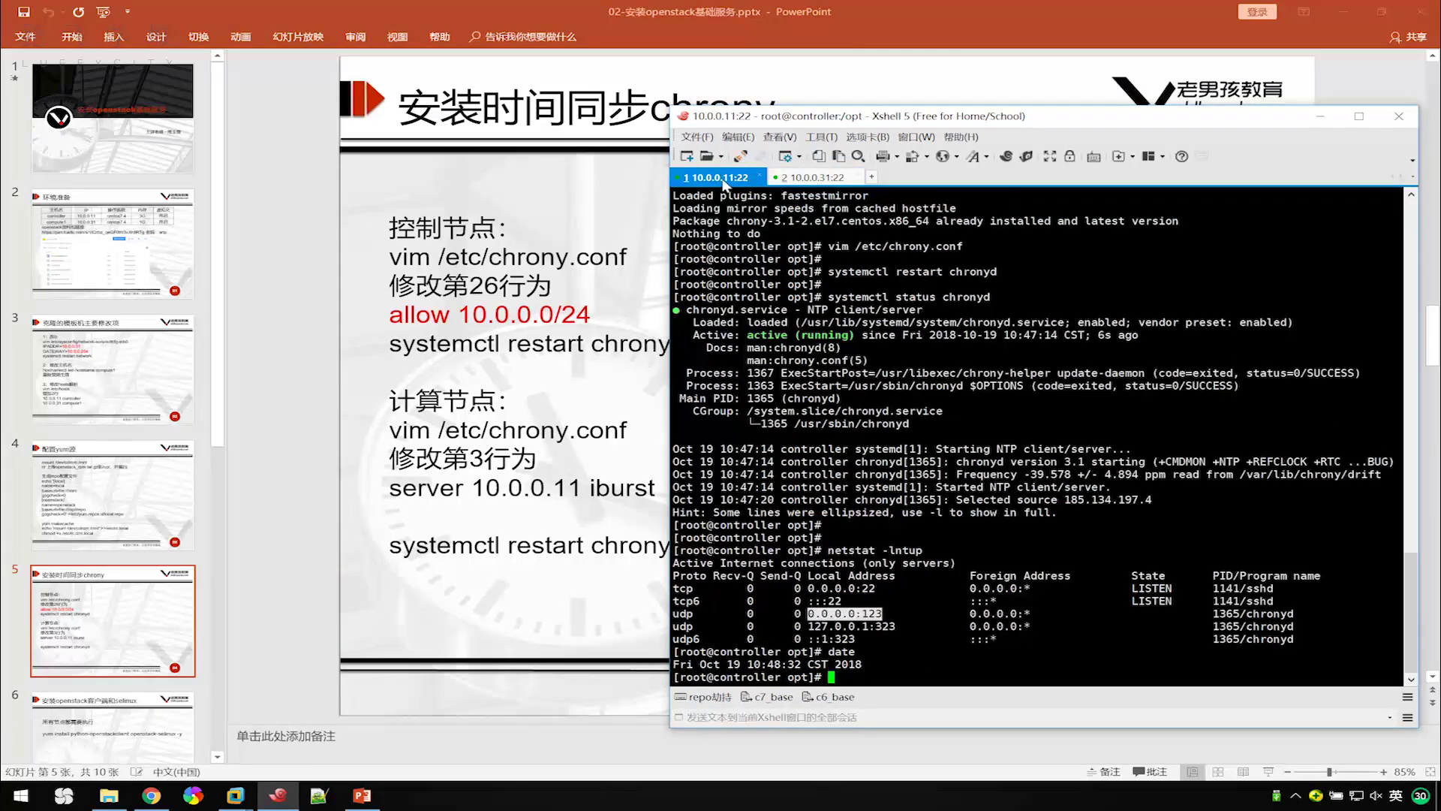
pyautogui.click(828, 180)
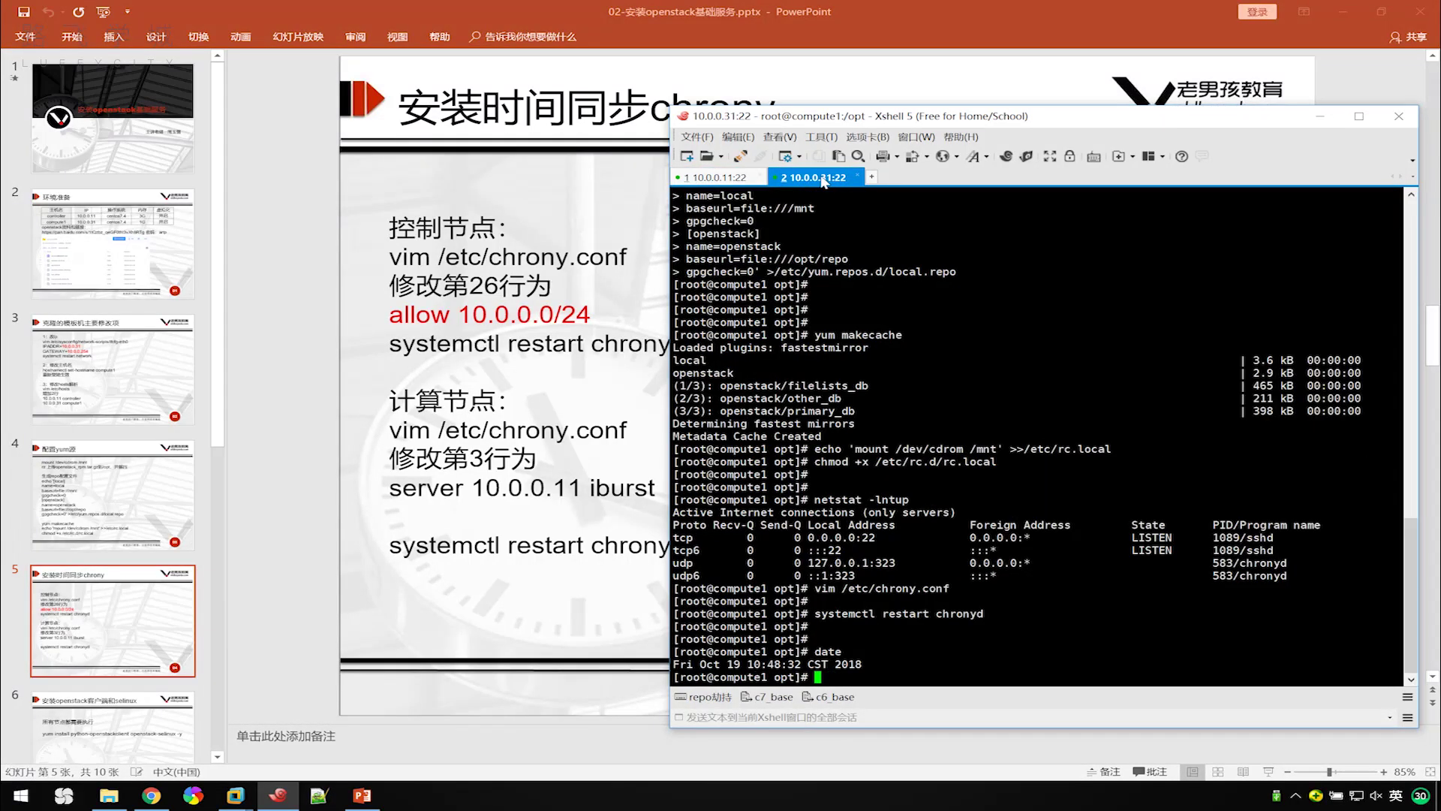
pyautogui.click(719, 180)
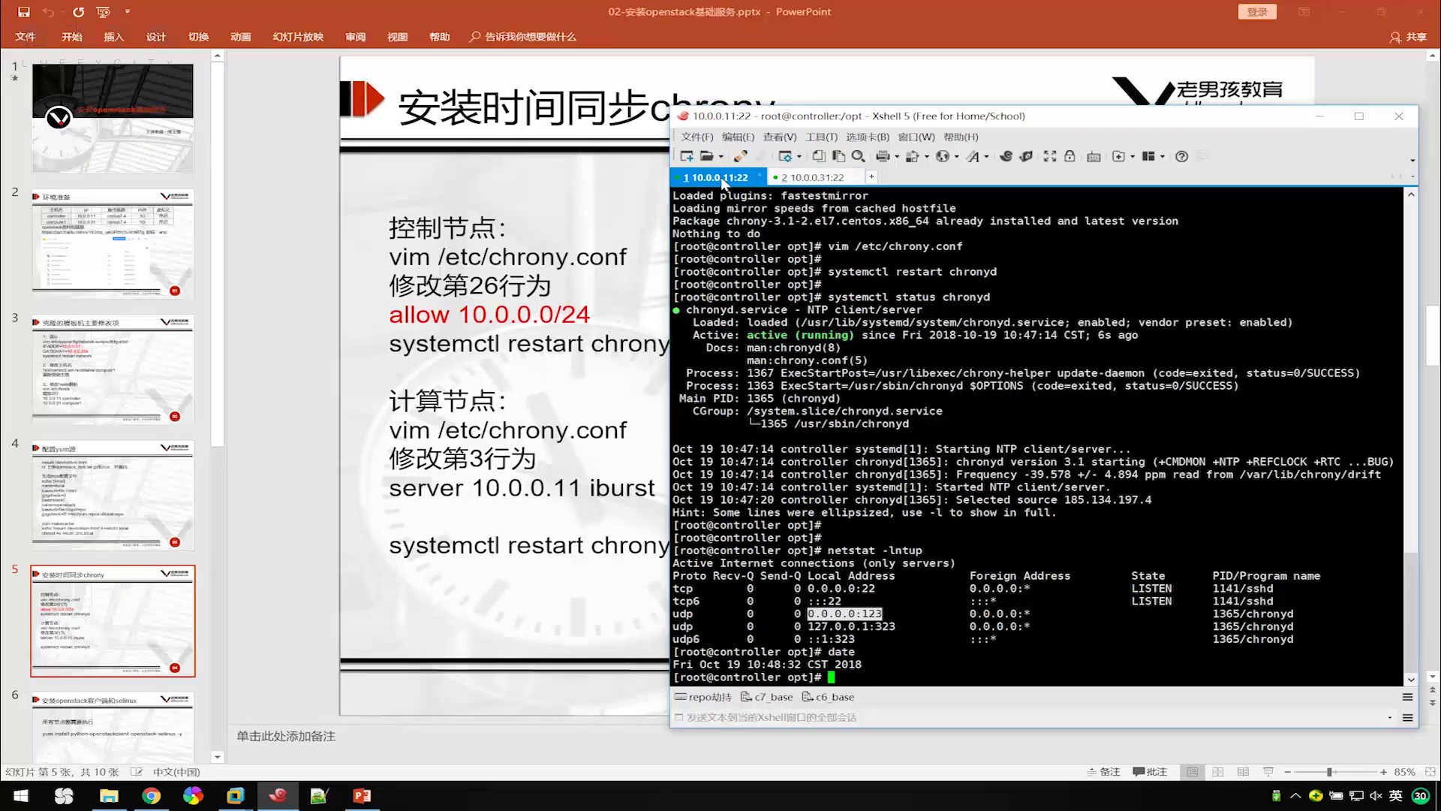
pyautogui.click(825, 181)
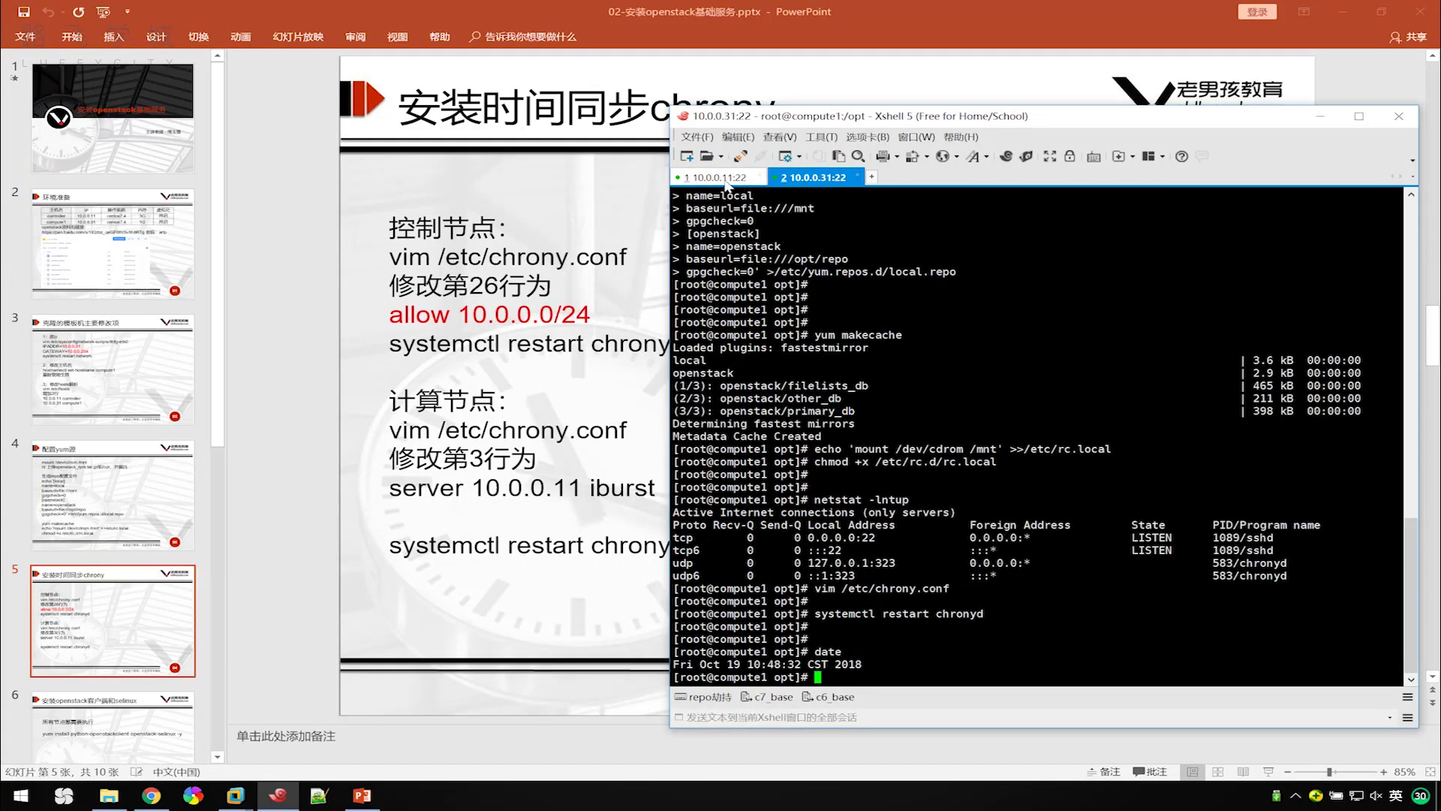
pyautogui.click(723, 180)
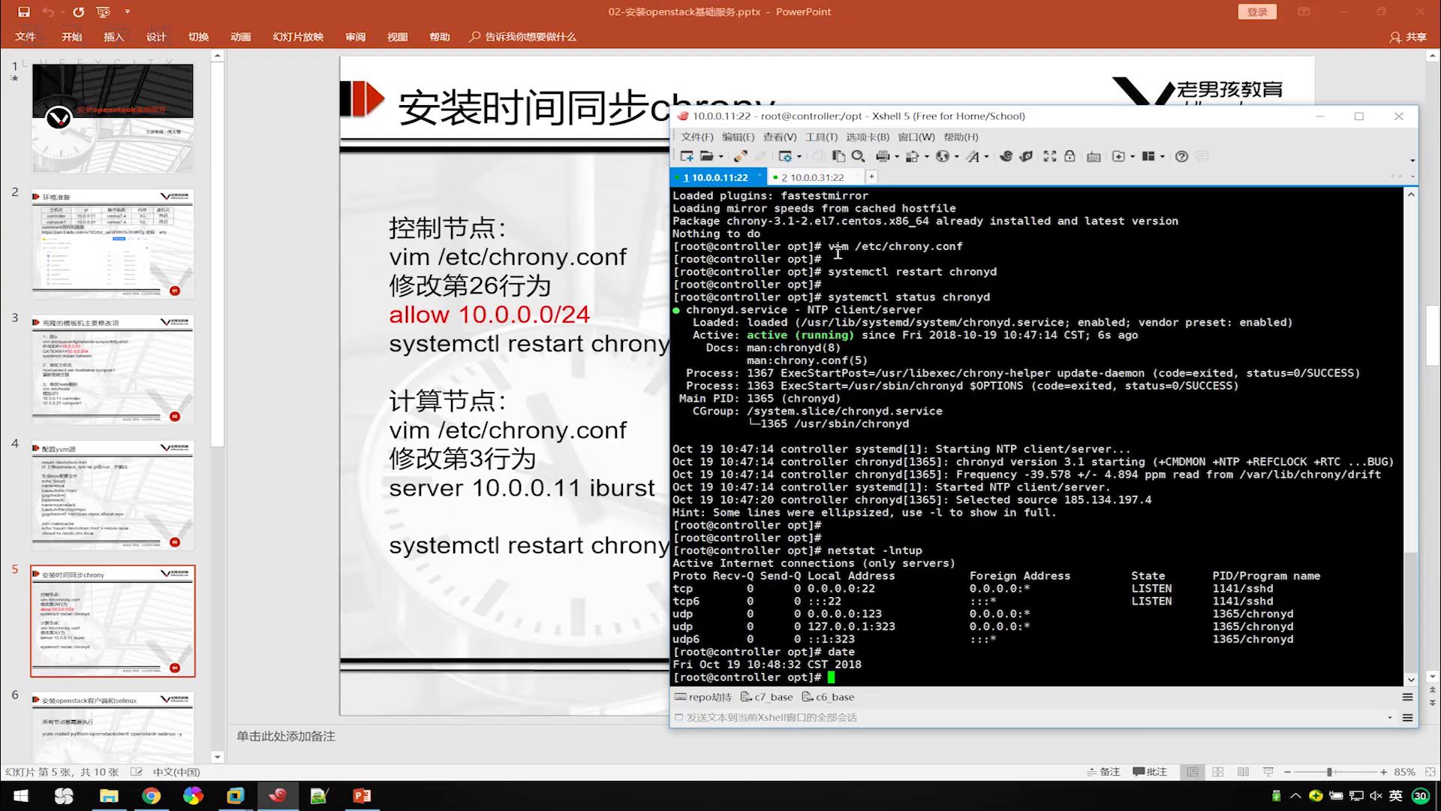
pyautogui.click(812, 182)
# Rerun systemctl restart chronyd on compute1 from shell history, then glance at the controller.
pyautogui.press('Return')
pyautogui.press('Return')
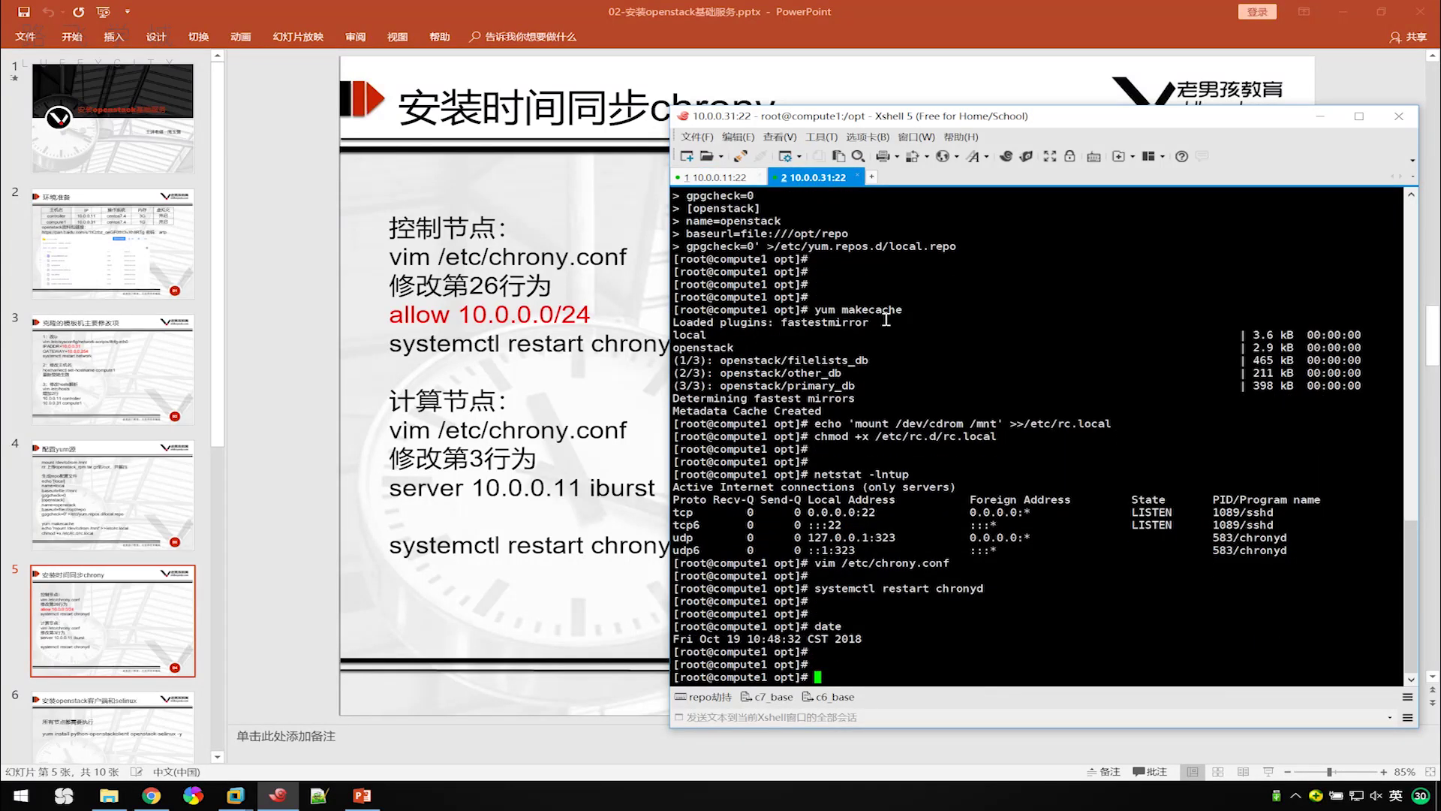
pyautogui.press('Up')
pyautogui.press('Up')
pyautogui.press('Return')
pyautogui.press('Up')
pyautogui.press('Return')
pyautogui.press('Return')
pyautogui.press('Up')
pyautogui.press('Return')
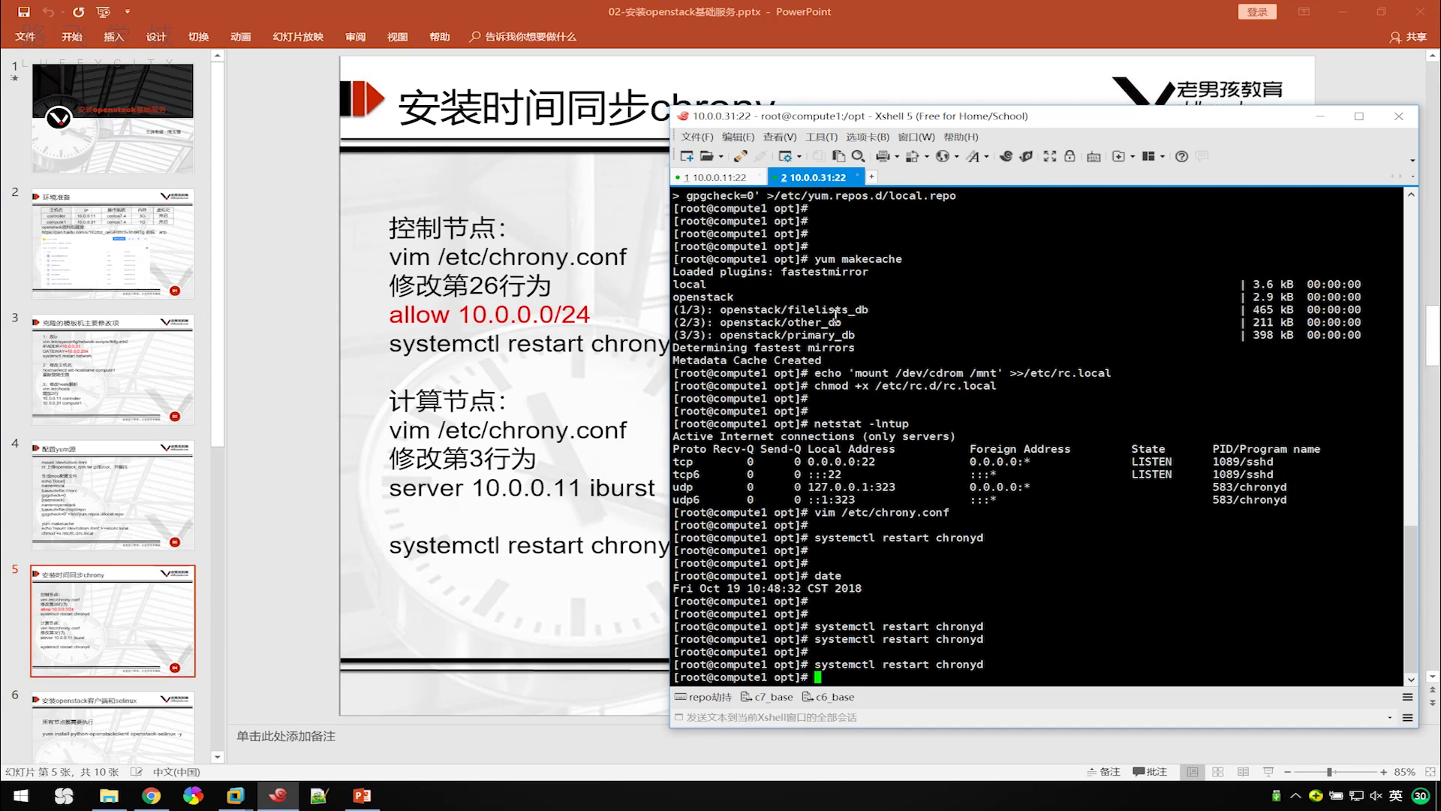
pyautogui.click(706, 180)
# Open the OpenStack packages page in the OpenStack install guide.
pyautogui.click(815, 180)
pyautogui.click(151, 794)
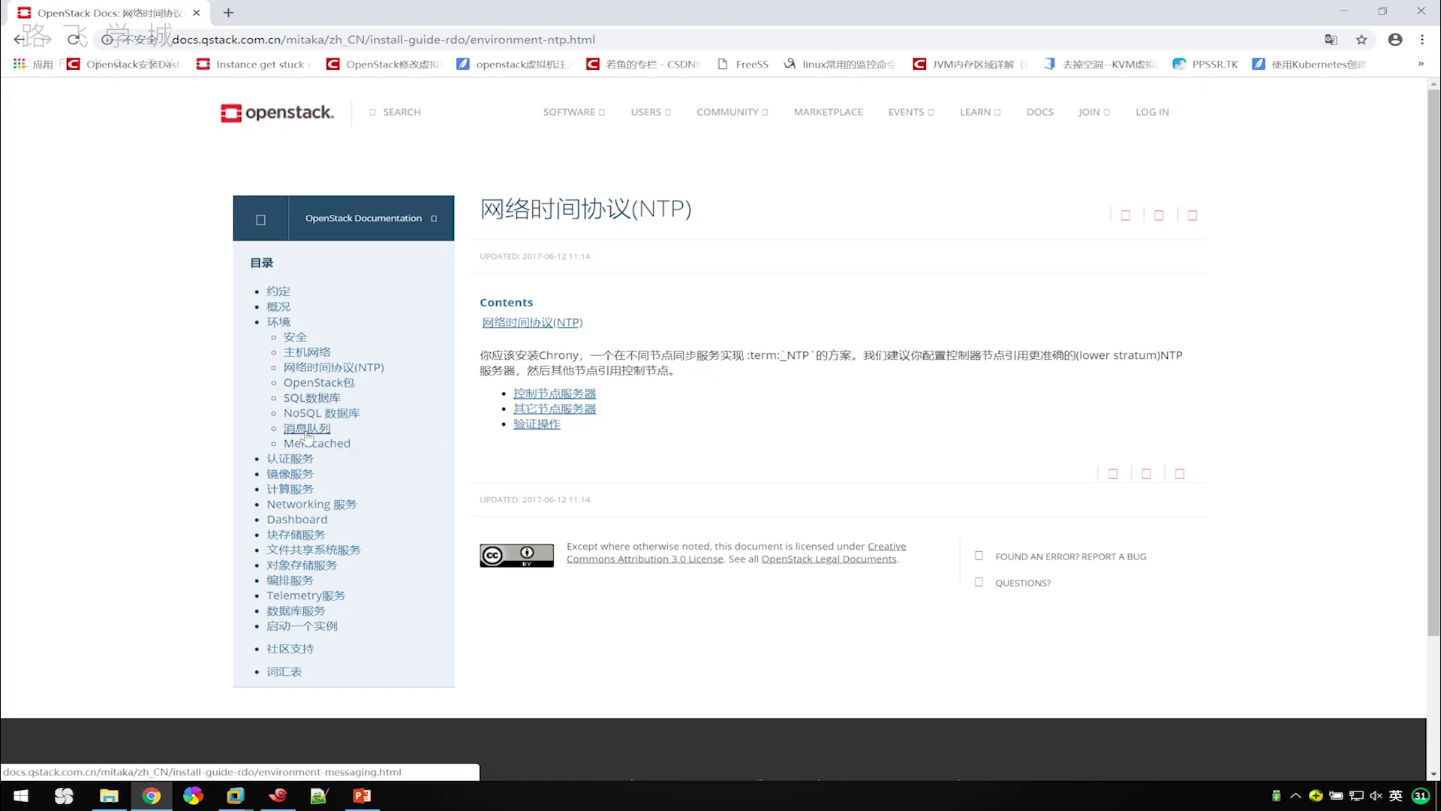
pyautogui.click(324, 384)
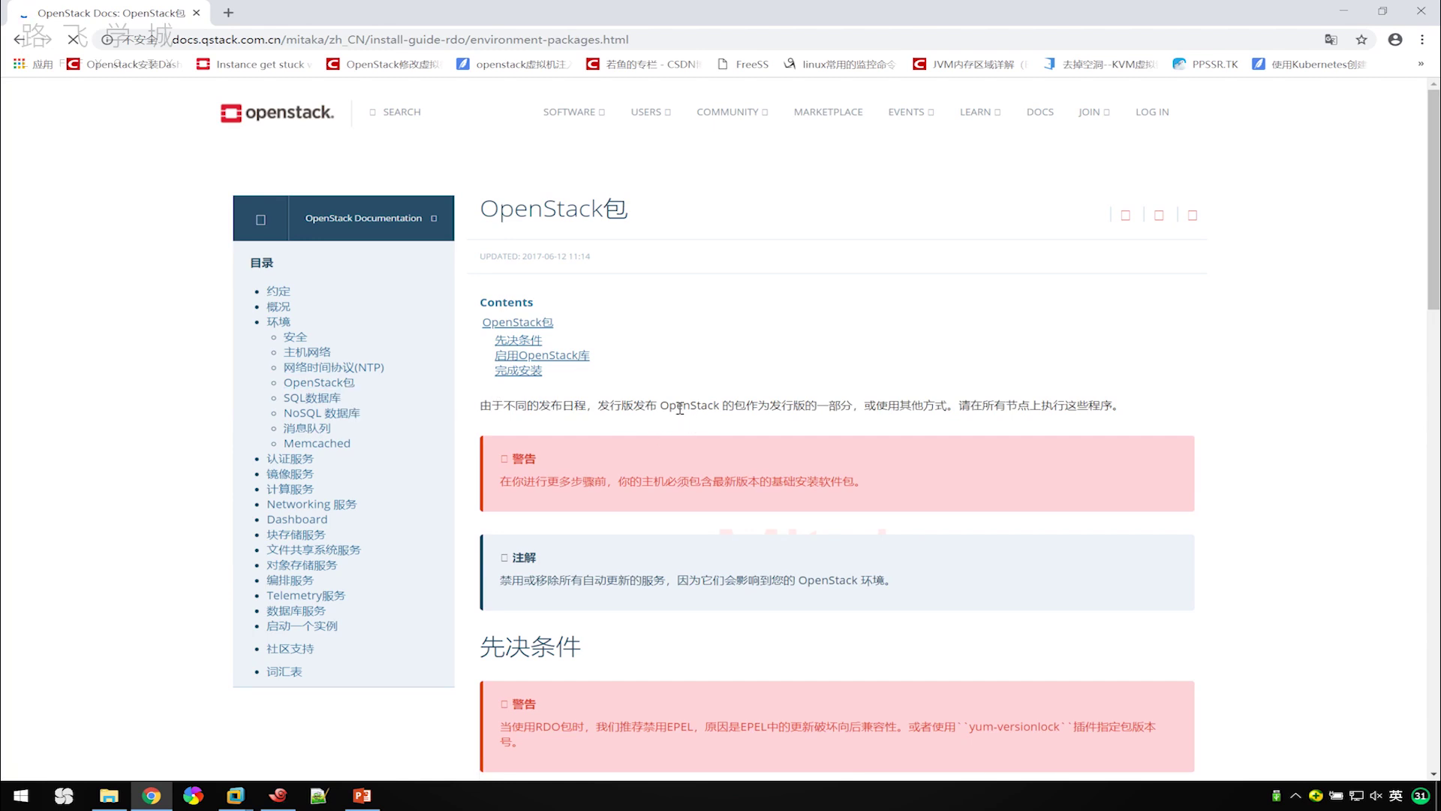
pyautogui.scroll(-2, 678, 400)
pyautogui.scroll(2, 675, 391)
pyautogui.scroll(-1, 664, 398)
pyautogui.scroll(-5, 664, 400)
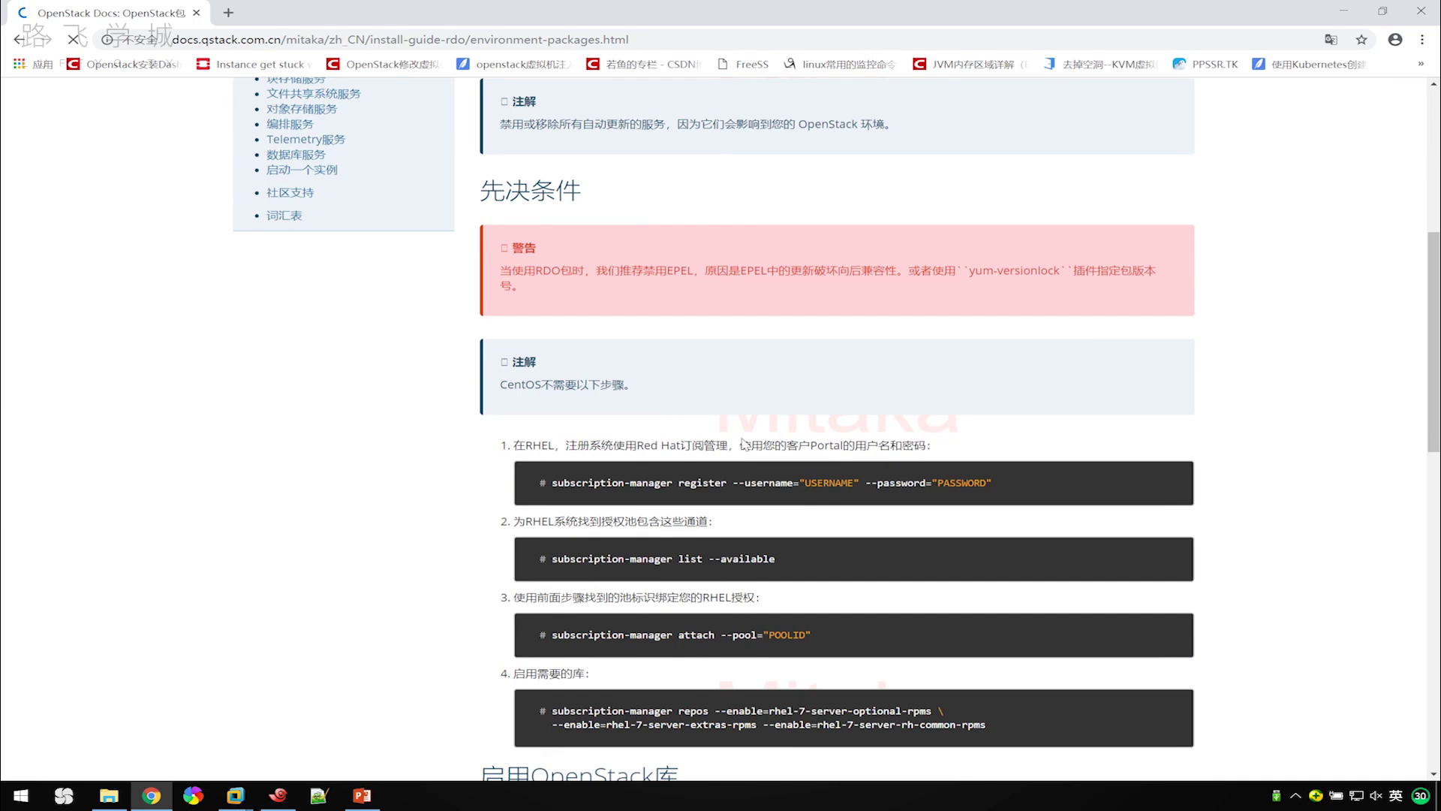
# Select and copy the command yum install centos-release-openstack-mitaka.
pyautogui.moveTo(620, 449); pyautogui.dragTo(716, 447)
pyautogui.scroll(-6, 701, 486)
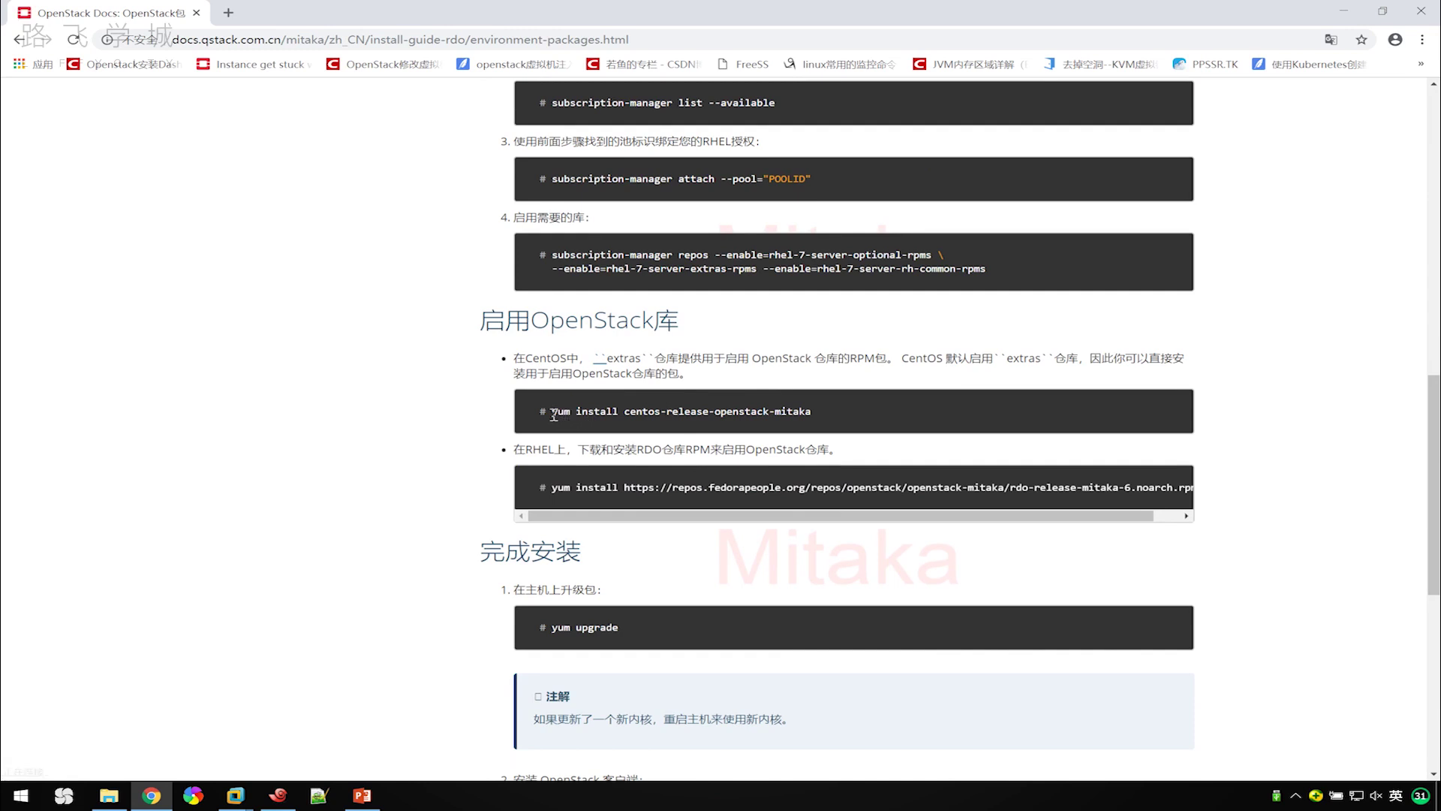
pyautogui.moveTo(552, 414); pyautogui.dragTo(812, 412)
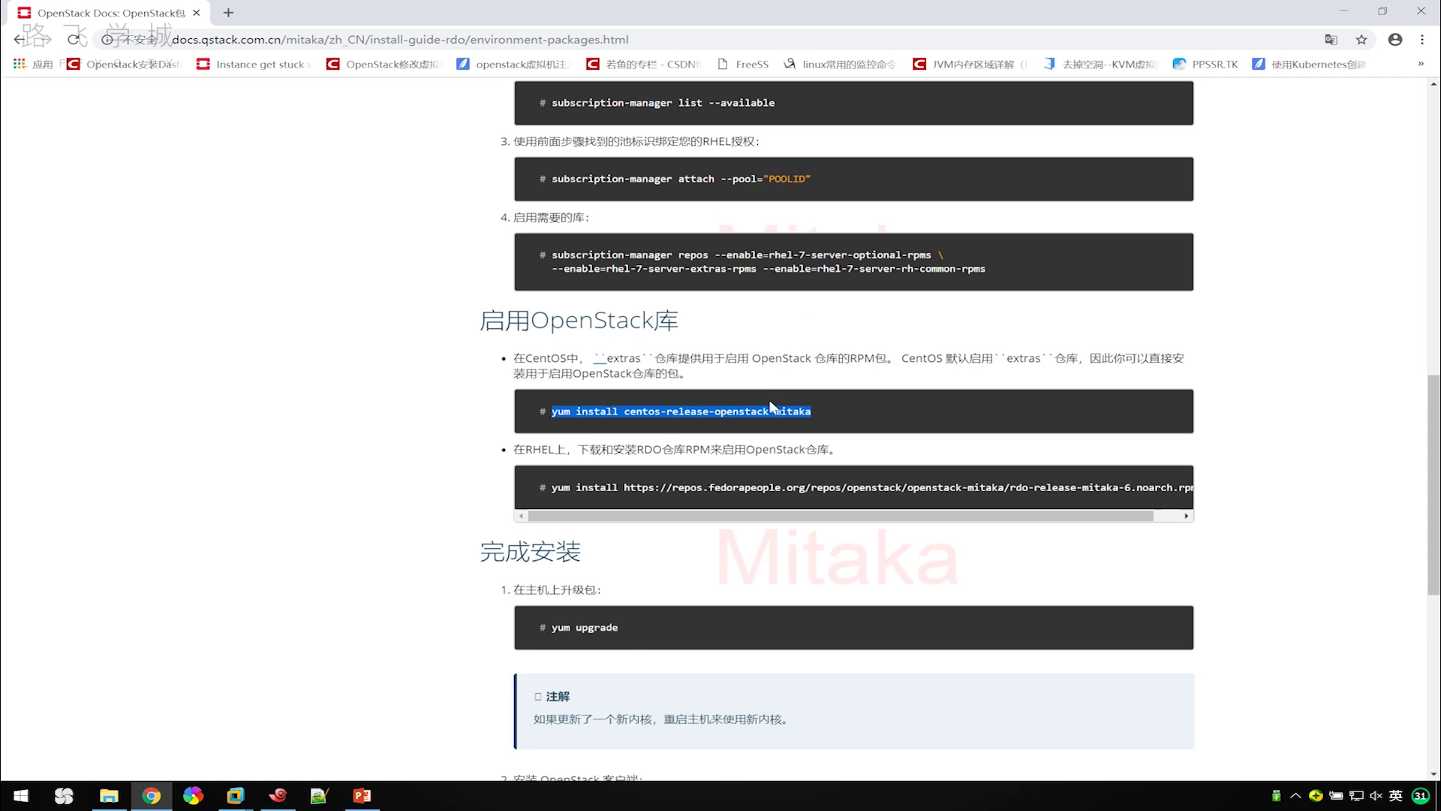
pyautogui.click(856, 403)
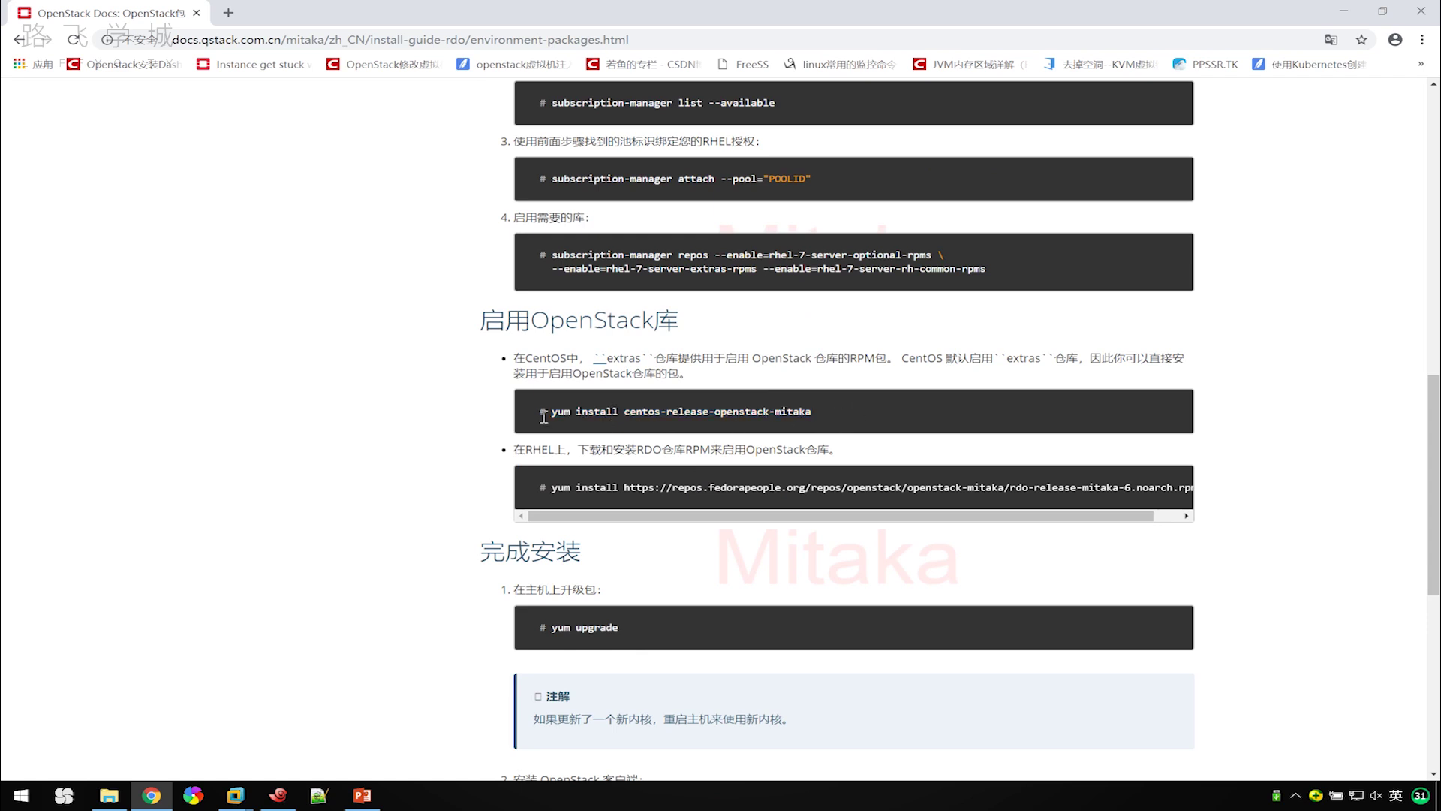
pyautogui.moveTo(550, 413); pyautogui.dragTo(623, 415)
pyautogui.click(649, 409)
pyautogui.moveTo(774, 412); pyautogui.dragTo(813, 410)
pyautogui.moveTo(818, 409); pyautogui.dragTo(551, 413)
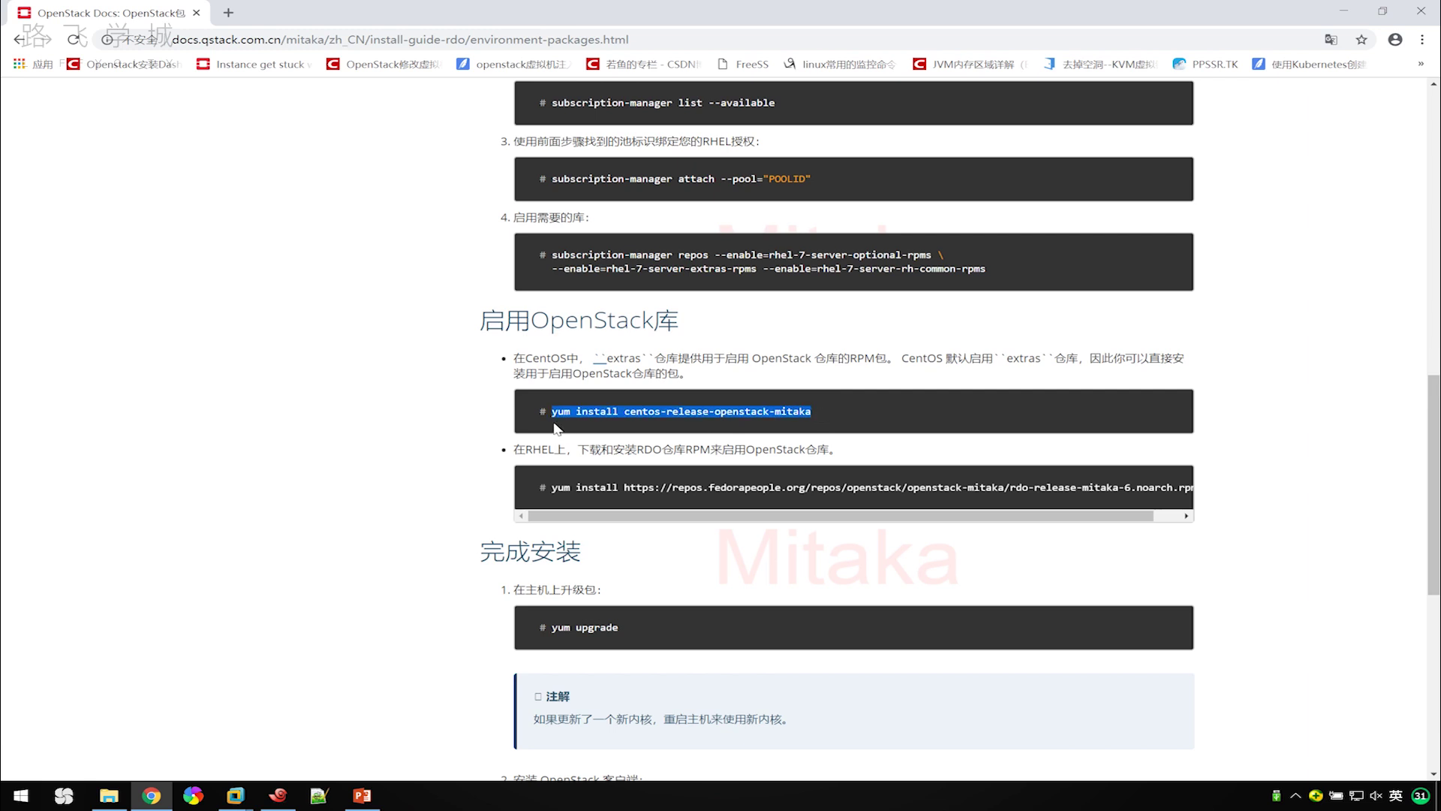
pyautogui.rightClick(591, 410)
pyautogui.click(627, 418)
# In Notepad++ new 1, replace the link line with the yum install command minus 'mitaka'.
pyautogui.click(319, 795)
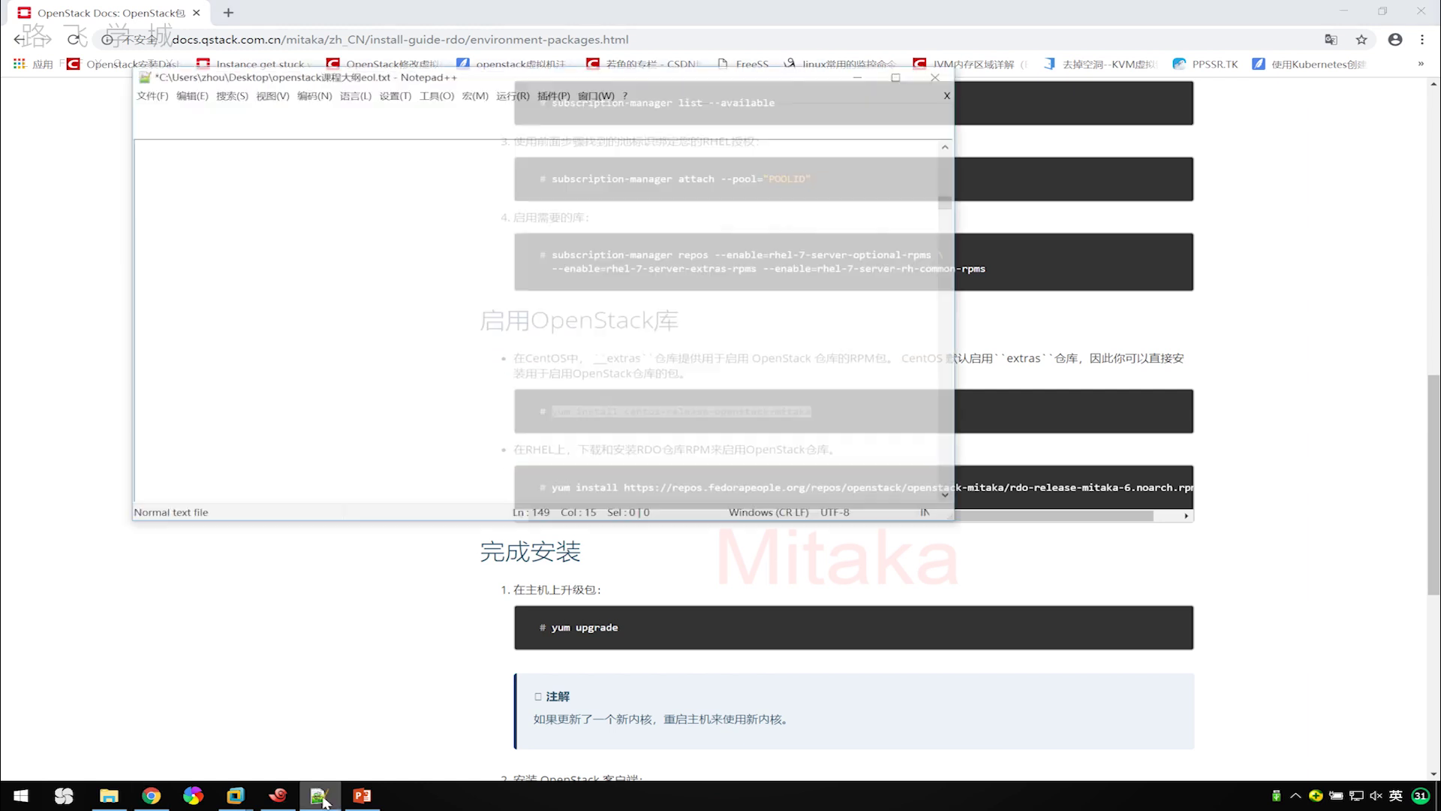
pyautogui.click(379, 130)
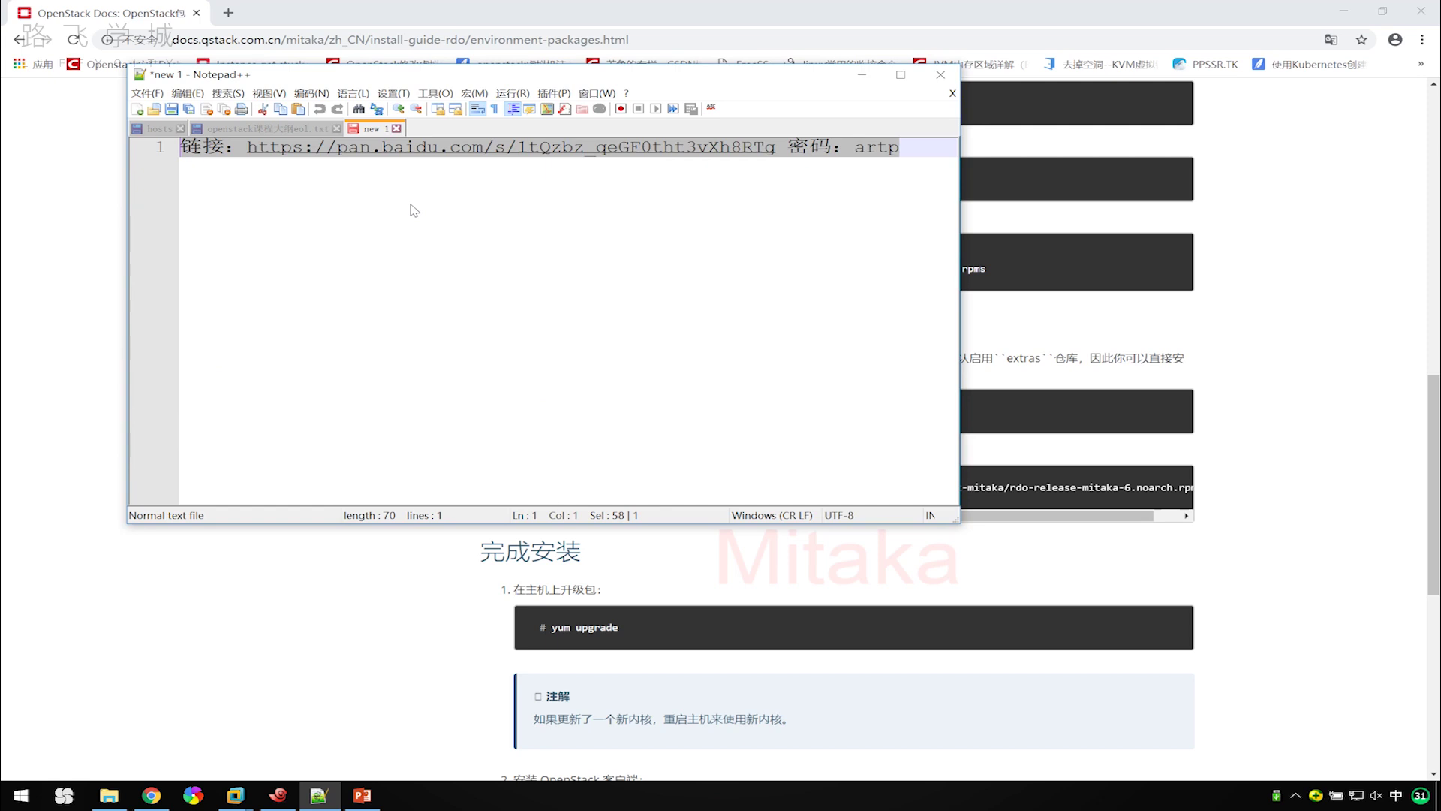
pyautogui.press('BackSpace')
pyautogui.hotkey('ctrl', 'v')
pyautogui.press('BackSpace')
pyautogui.press('BackSpace')
pyautogui.press('BackSpace')
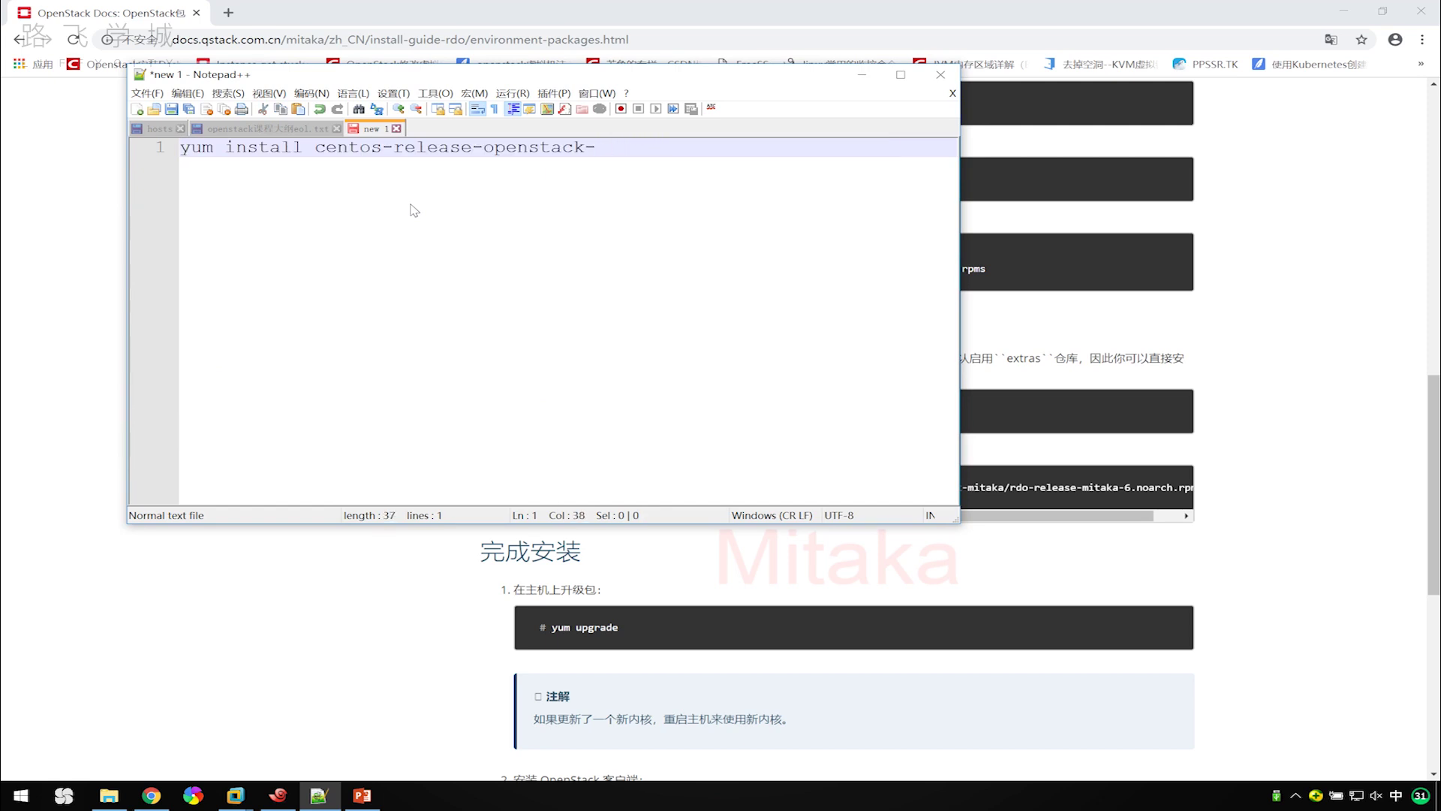
# Open the docs.openstack.org Rocky documentation in a new Chrome tab.
pyautogui.click(346, 15)
pyautogui.click(228, 14)
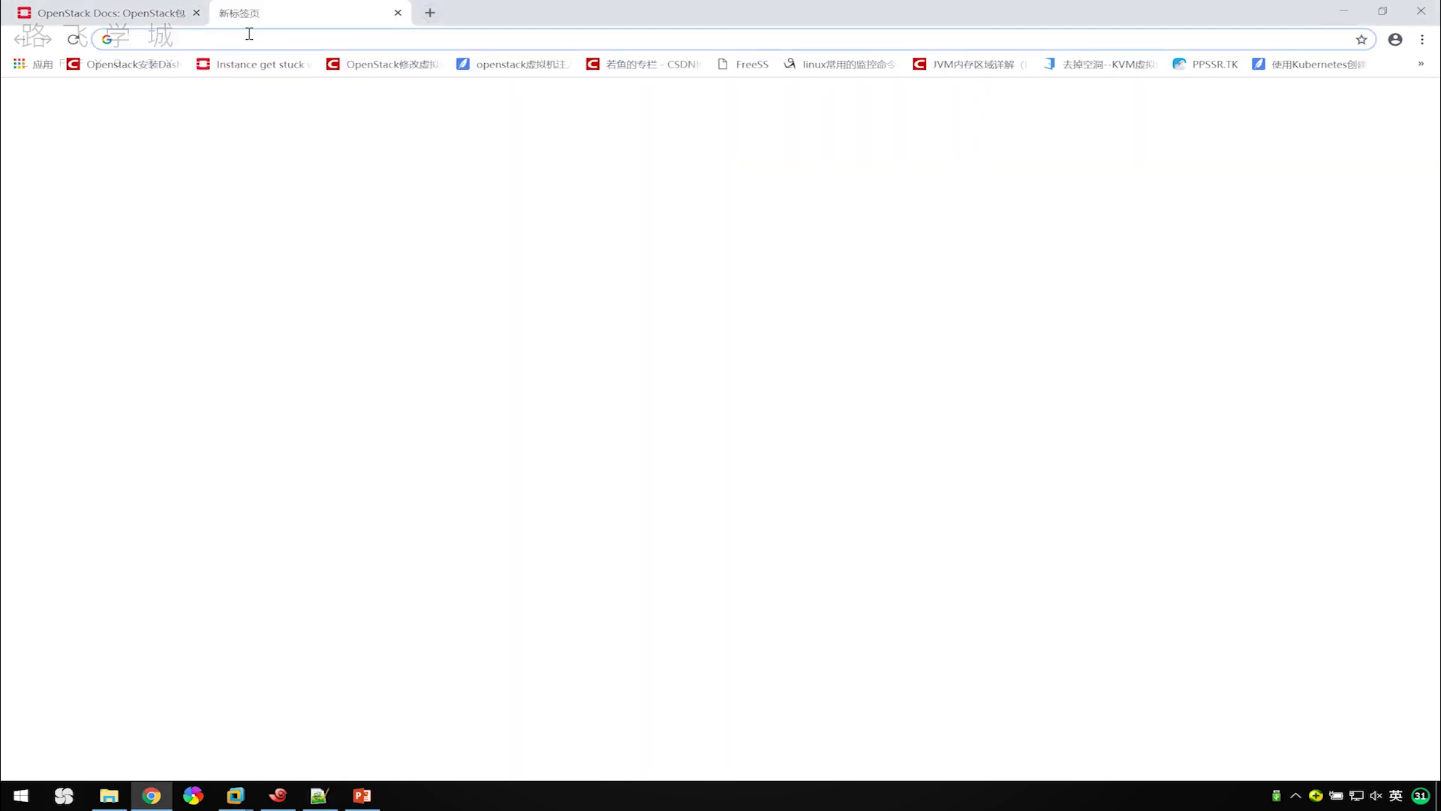
pyautogui.write('d')
pyautogui.press('Right')
pyautogui.press('Return')
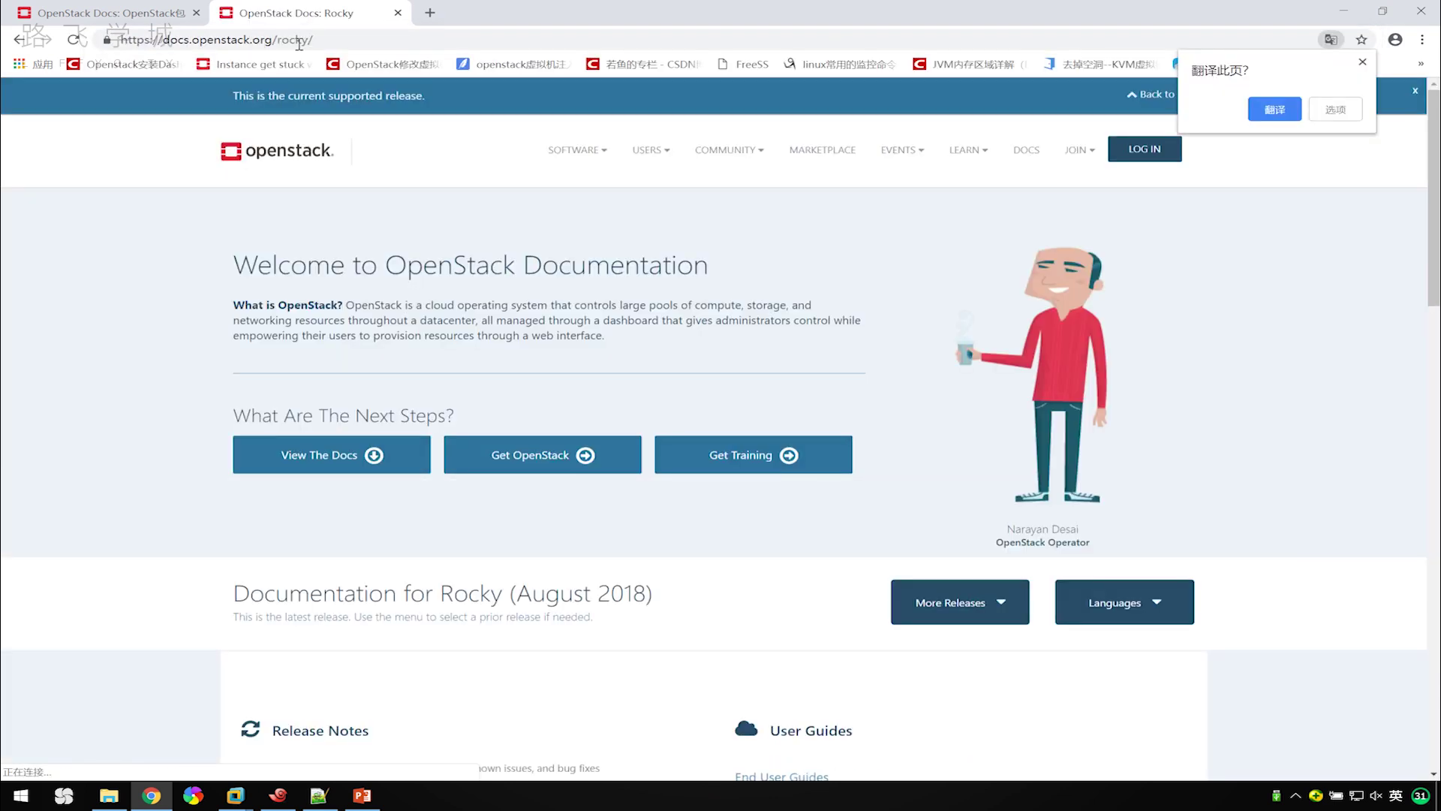
pyautogui.click(319, 796)
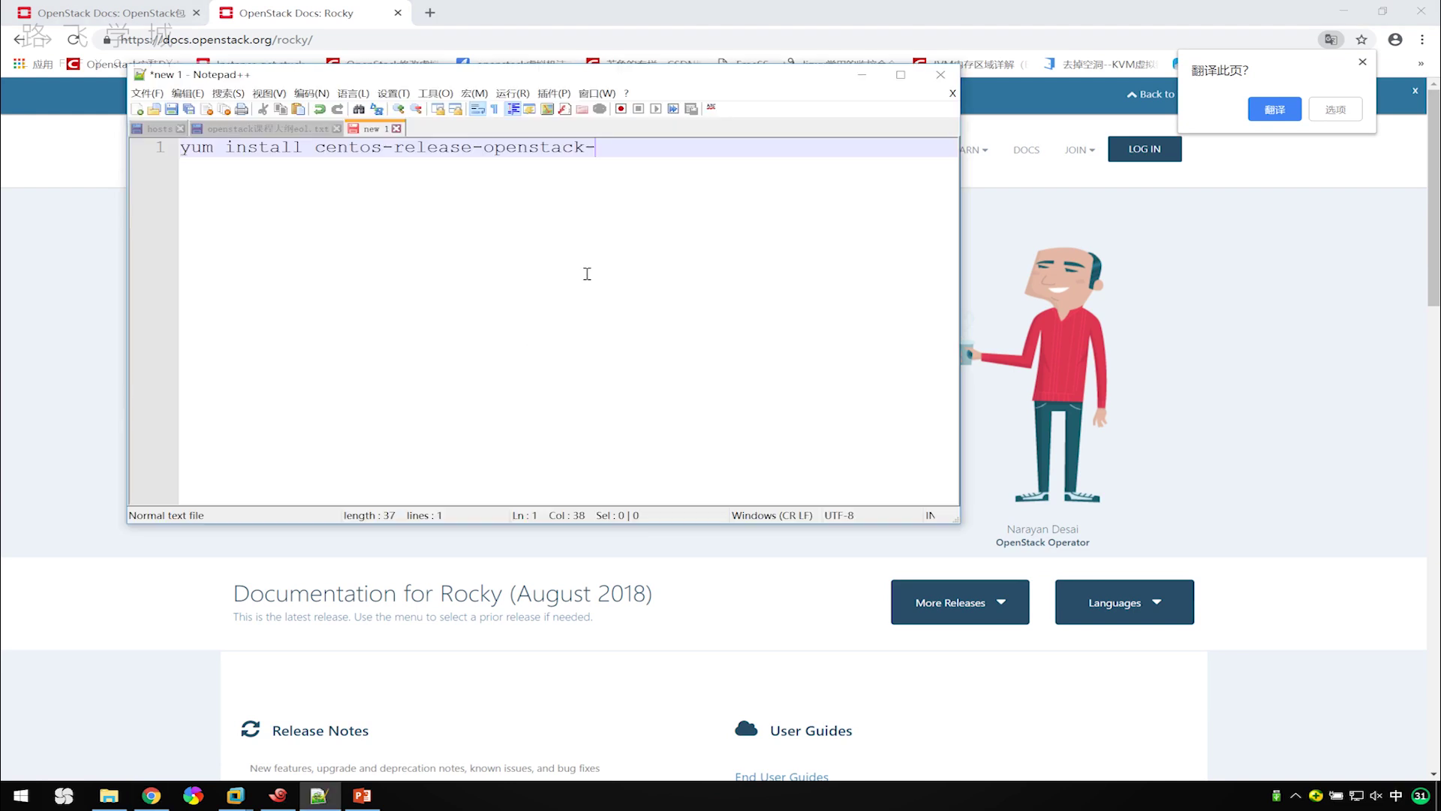
# Append 'rocky' so the note reads 'yum install centos-release-openstack-rocky'.
pyautogui.write('rock')
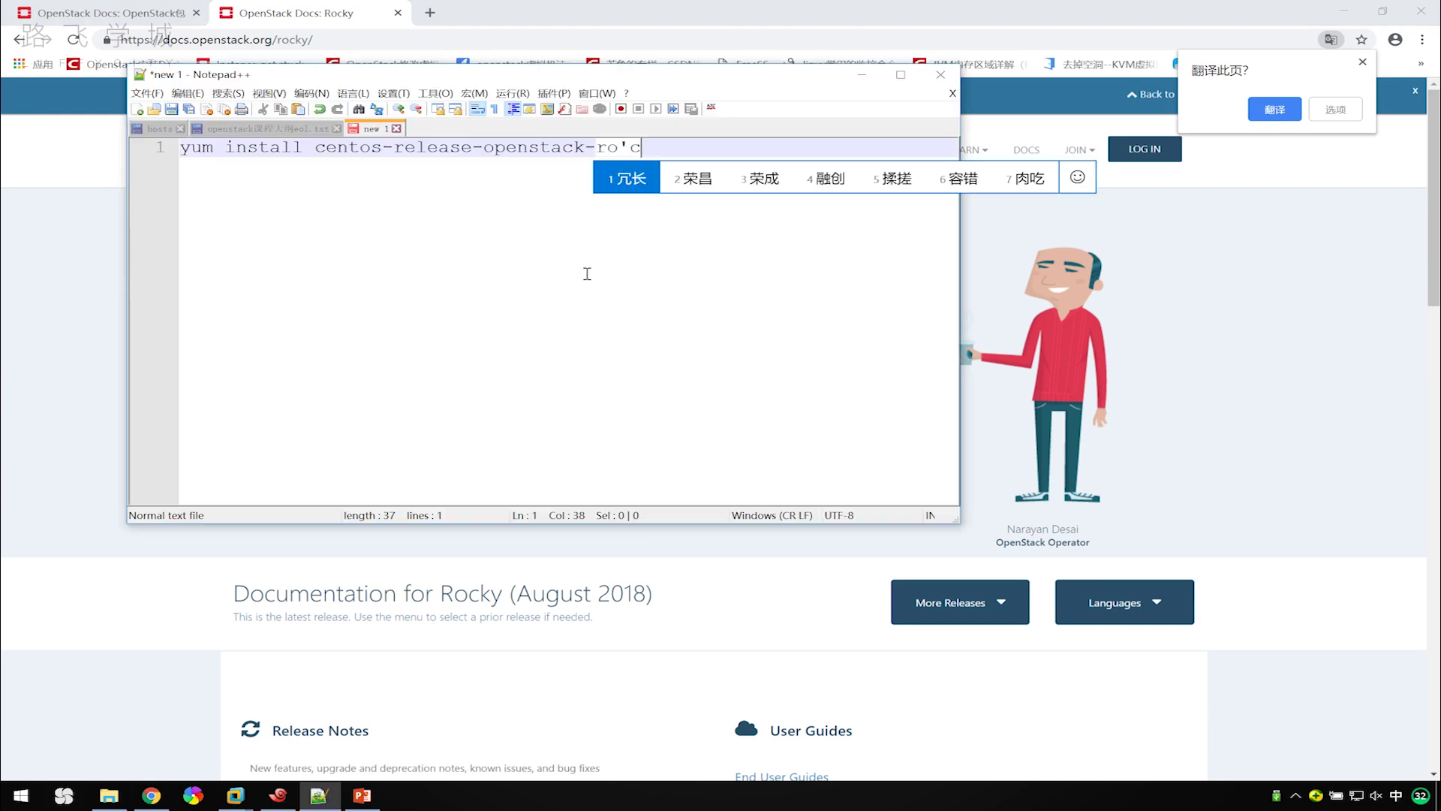
pyautogui.write('y')
pyautogui.press('Return')
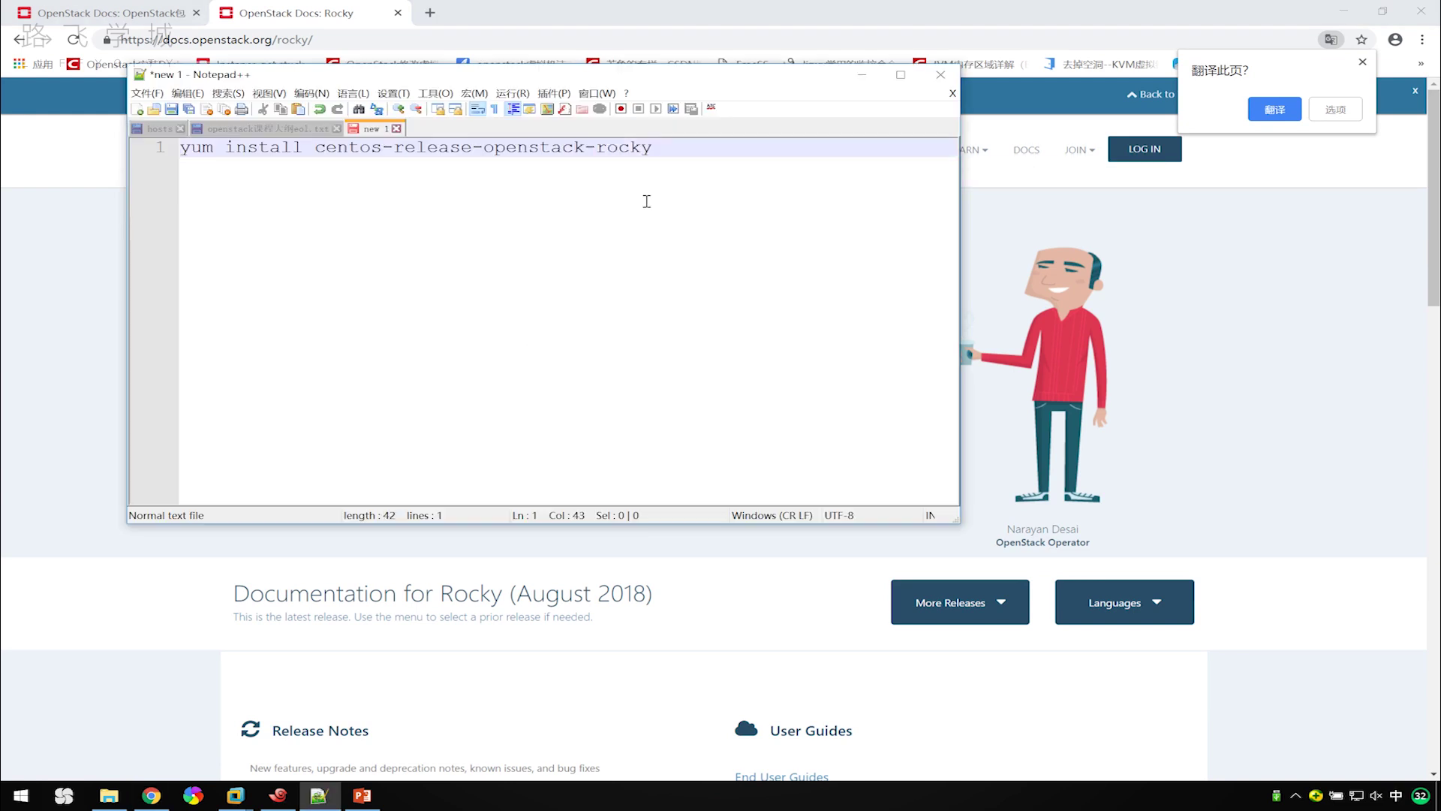
pyautogui.keyDown('shift'); pyautogui.click(181, 150); pyautogui.keyUp('shift')
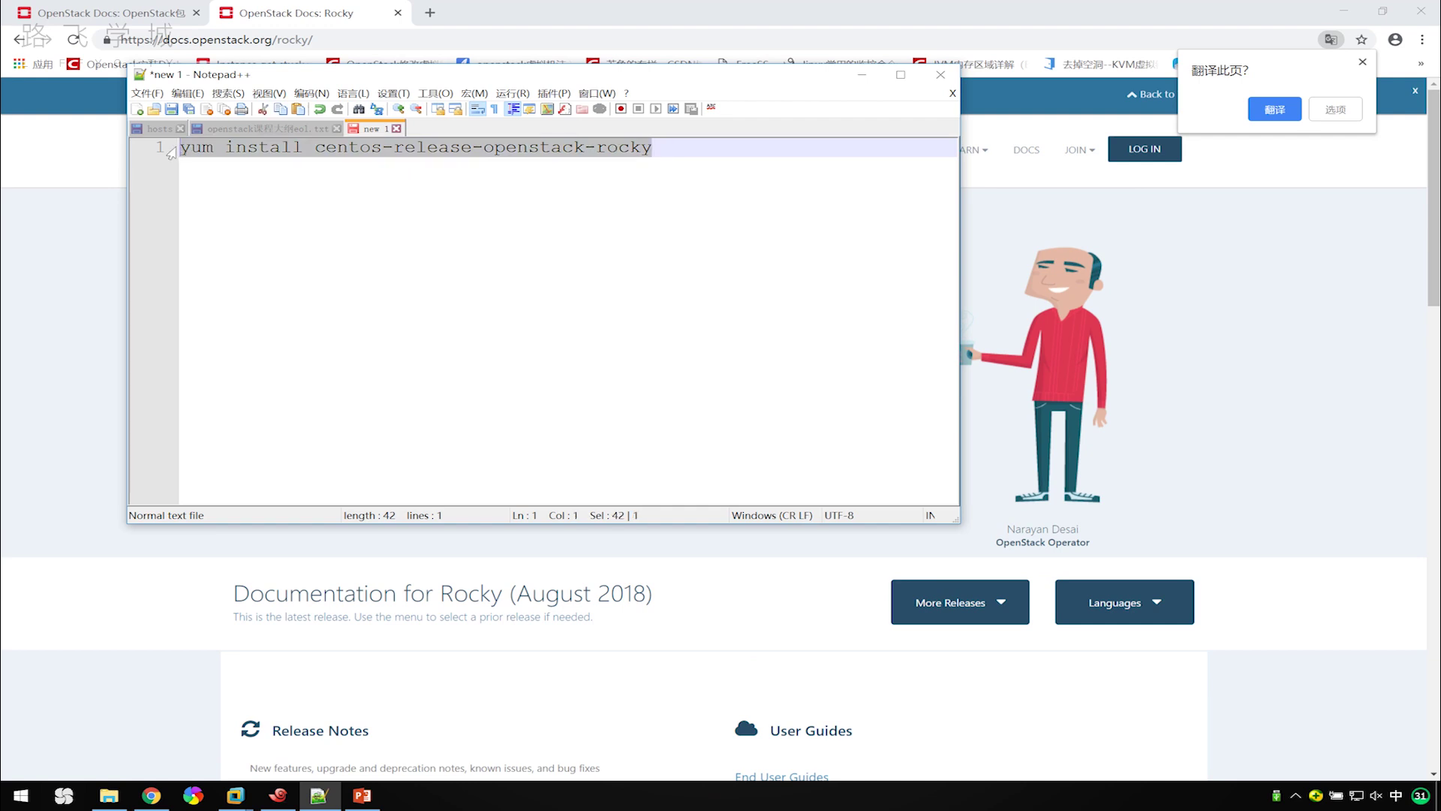
pyautogui.click(670, 150)
pyautogui.keyDown('shift'); pyautogui.click(183, 154); pyautogui.keyUp('shift')
pyautogui.click(439, 212)
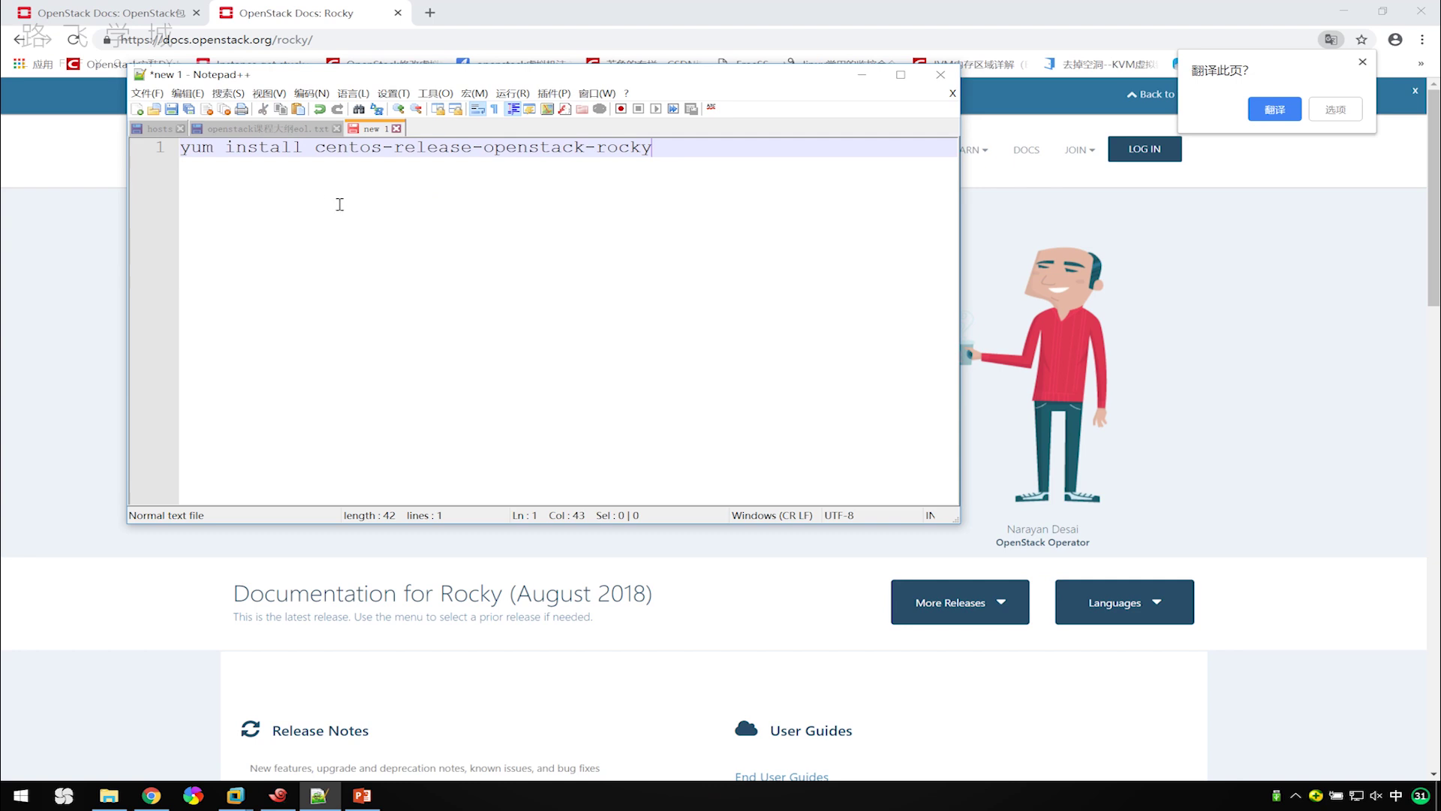
# Return to the Mitaka packages tab at the 启用OpenStack库 section showing centos-release-openstack-mitaka.
pyautogui.click(362, 796)
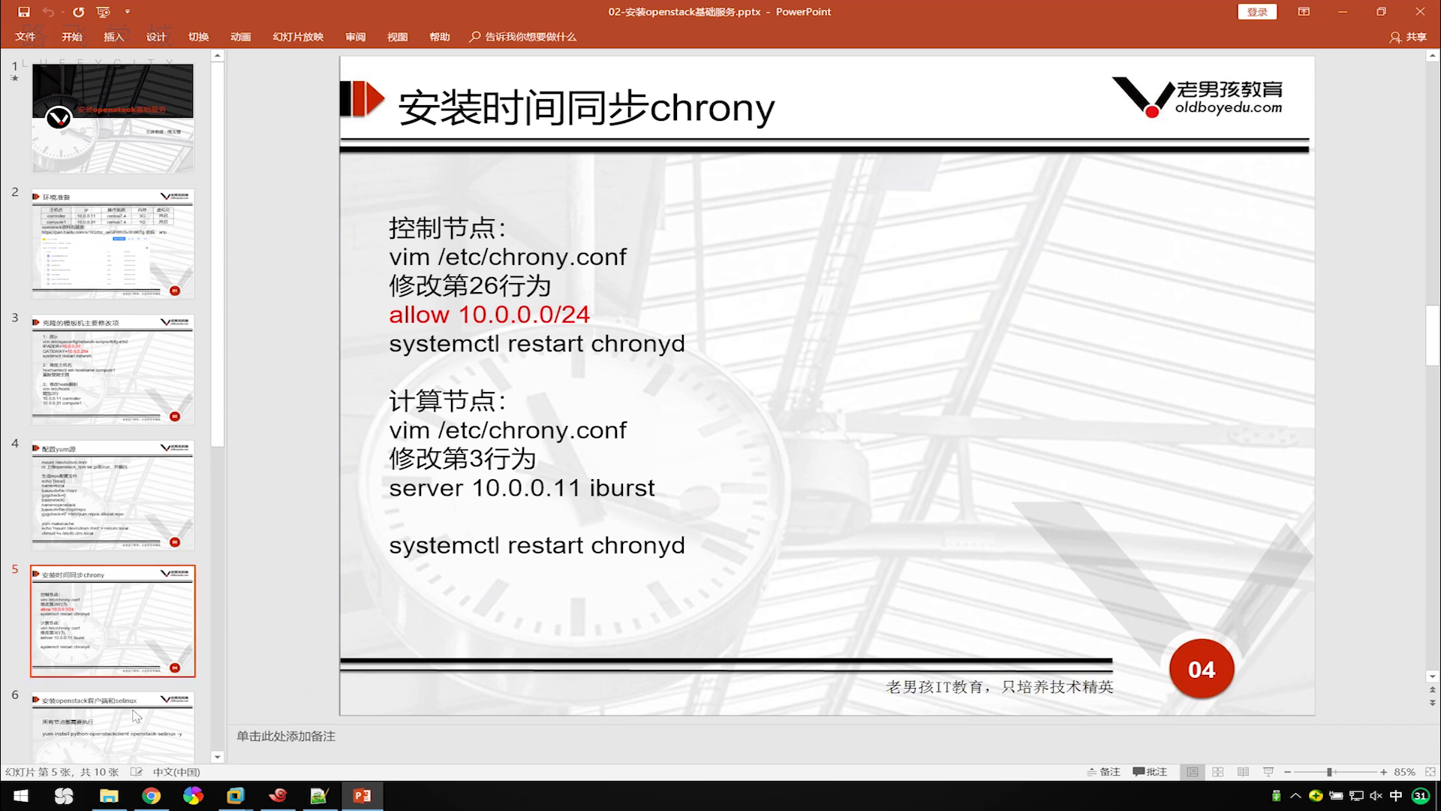
pyautogui.click(153, 801)
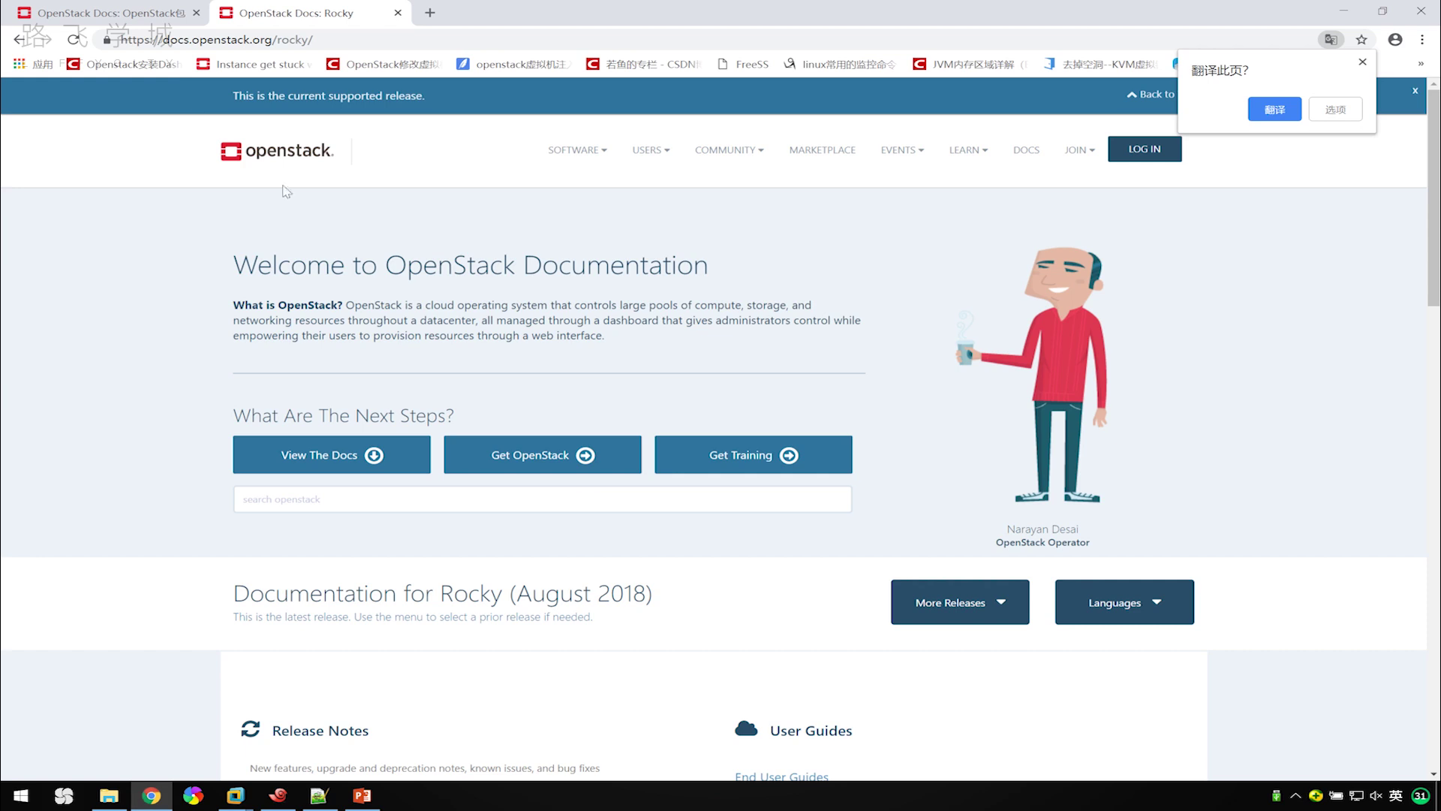
pyautogui.click(101, 15)
pyautogui.scroll(7, 689, 353)
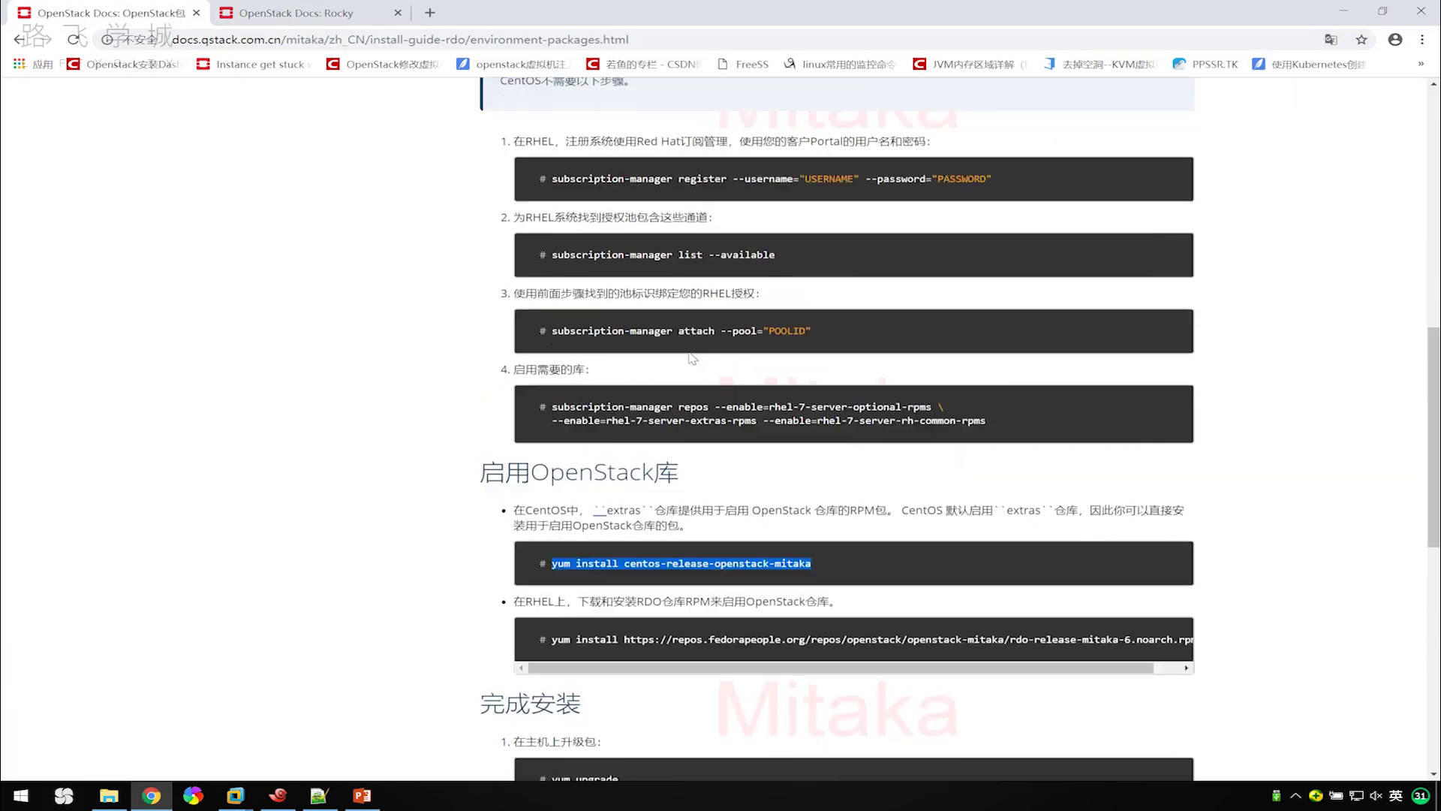
pyautogui.scroll(-5, 690, 319)
pyautogui.scroll(-2, 688, 322)
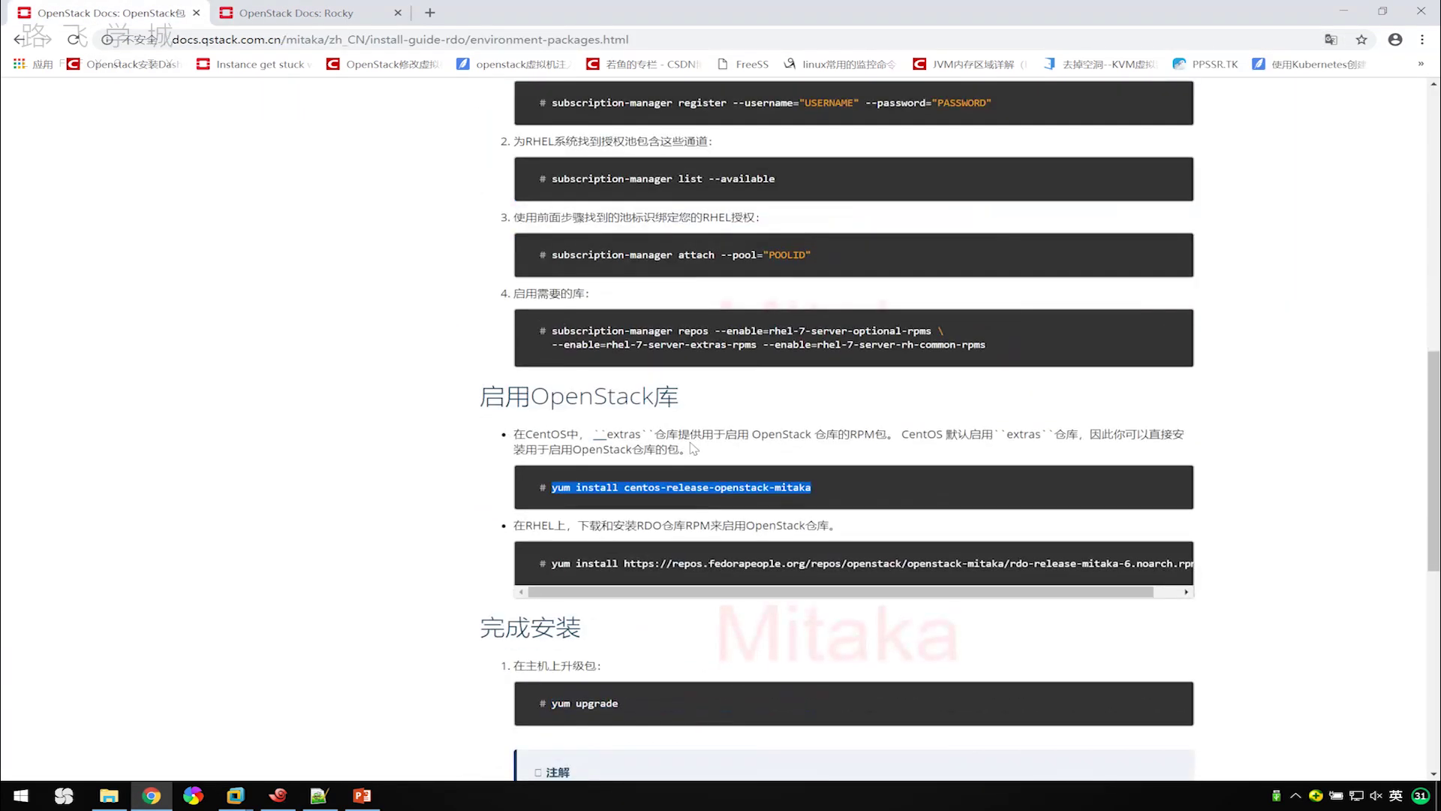